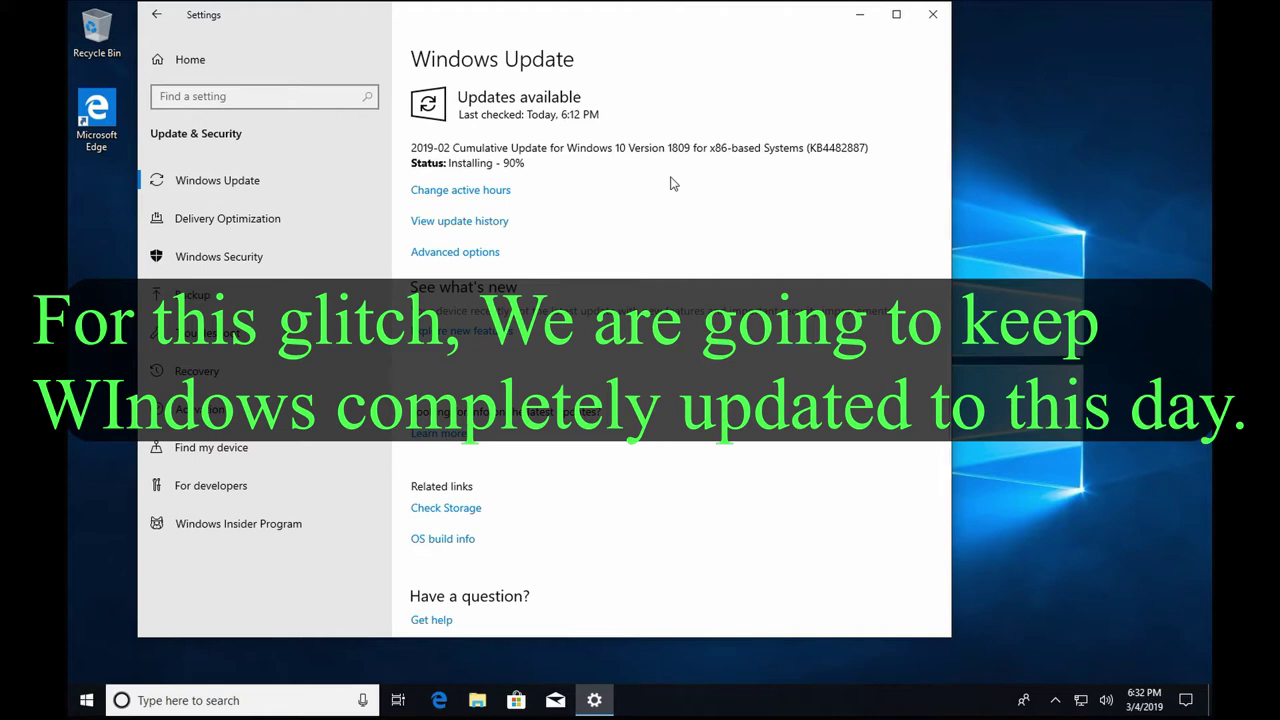
Move the Settings window toward the screen centre while the KB4482887 update installs at 90%.
drag(423, 23, 545, 45)
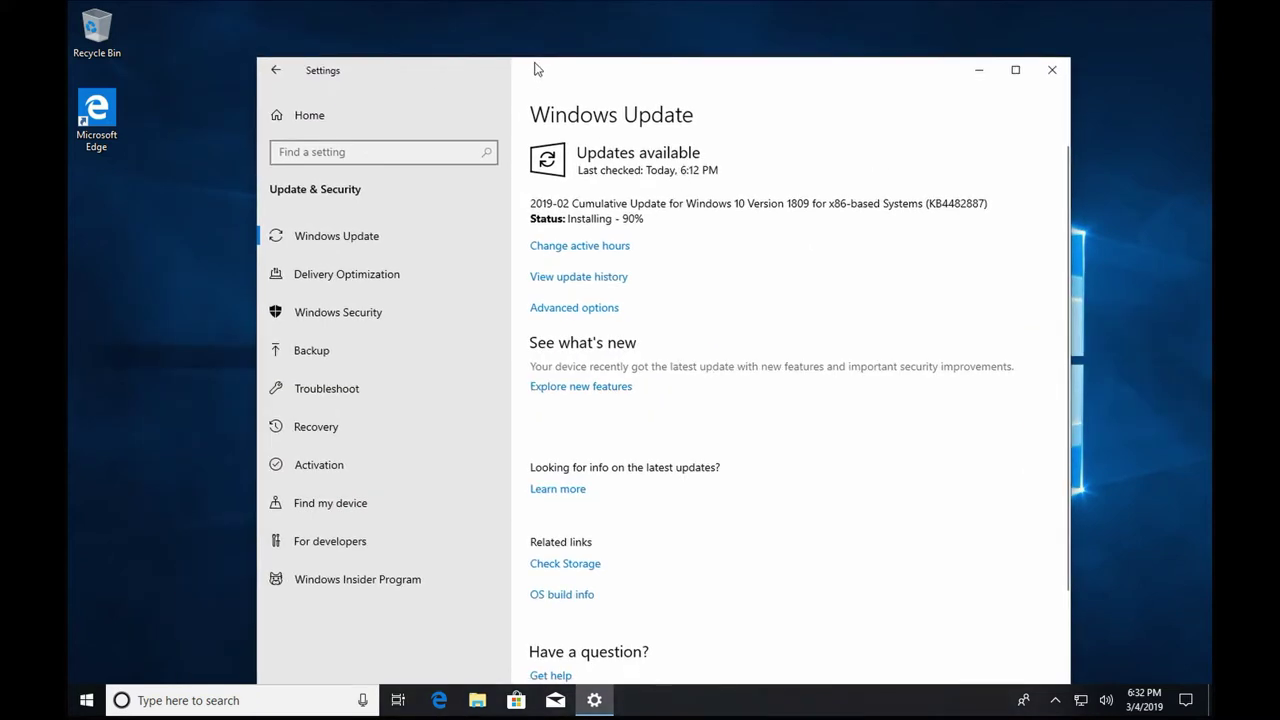
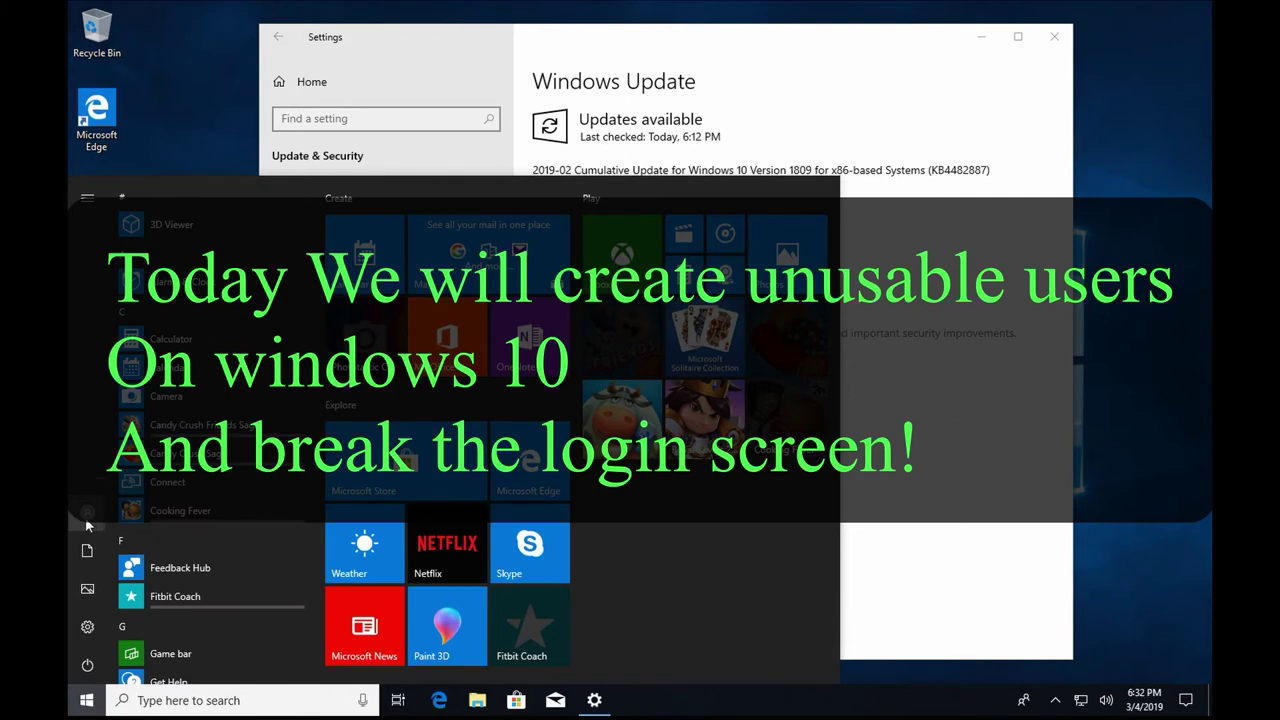
Show the Start menu account options (sign out, switch user) while the 2019-02 update installs.
click(87, 512)
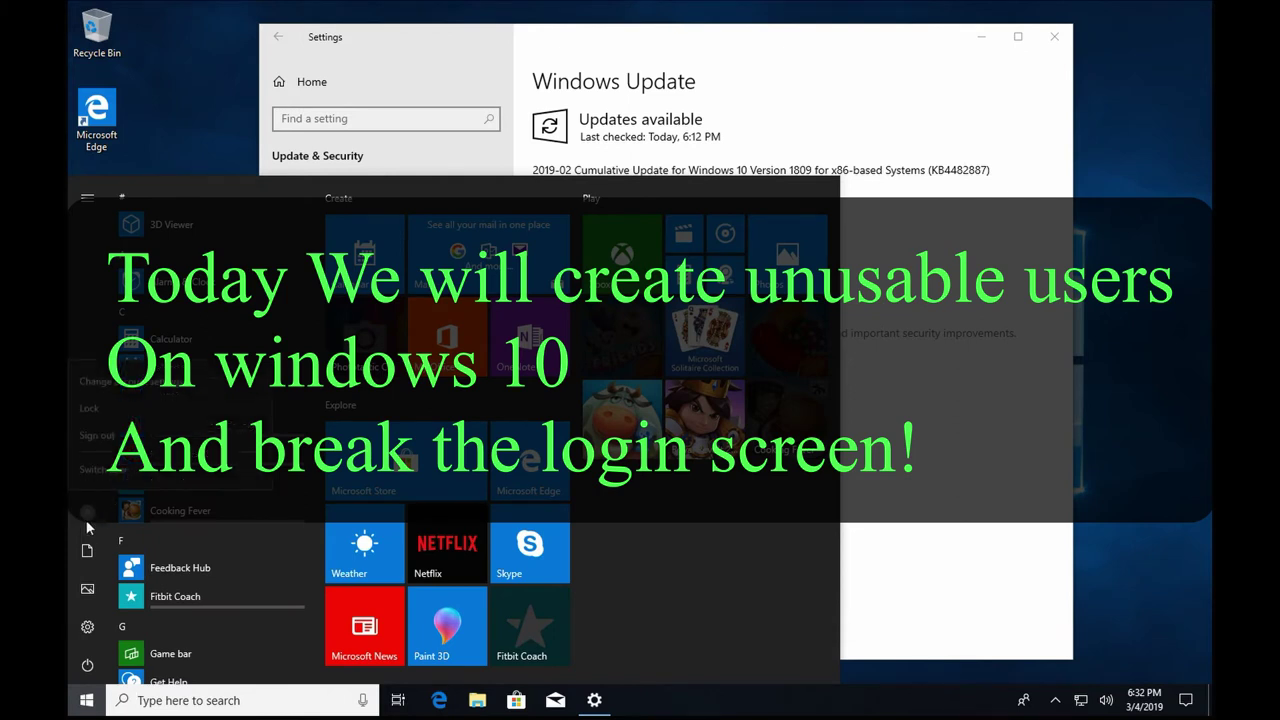
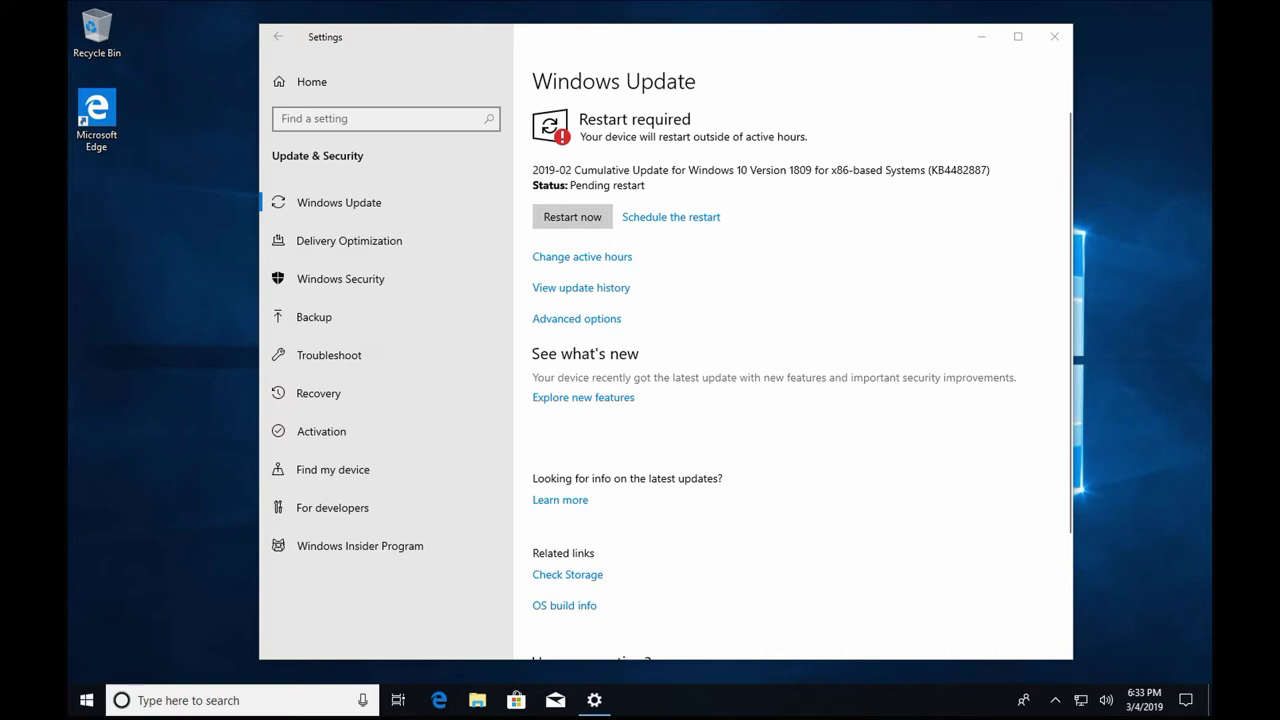
Restart the computer now to finish installing the 2019-02 cumulative update KB4482887.
click(580, 218)
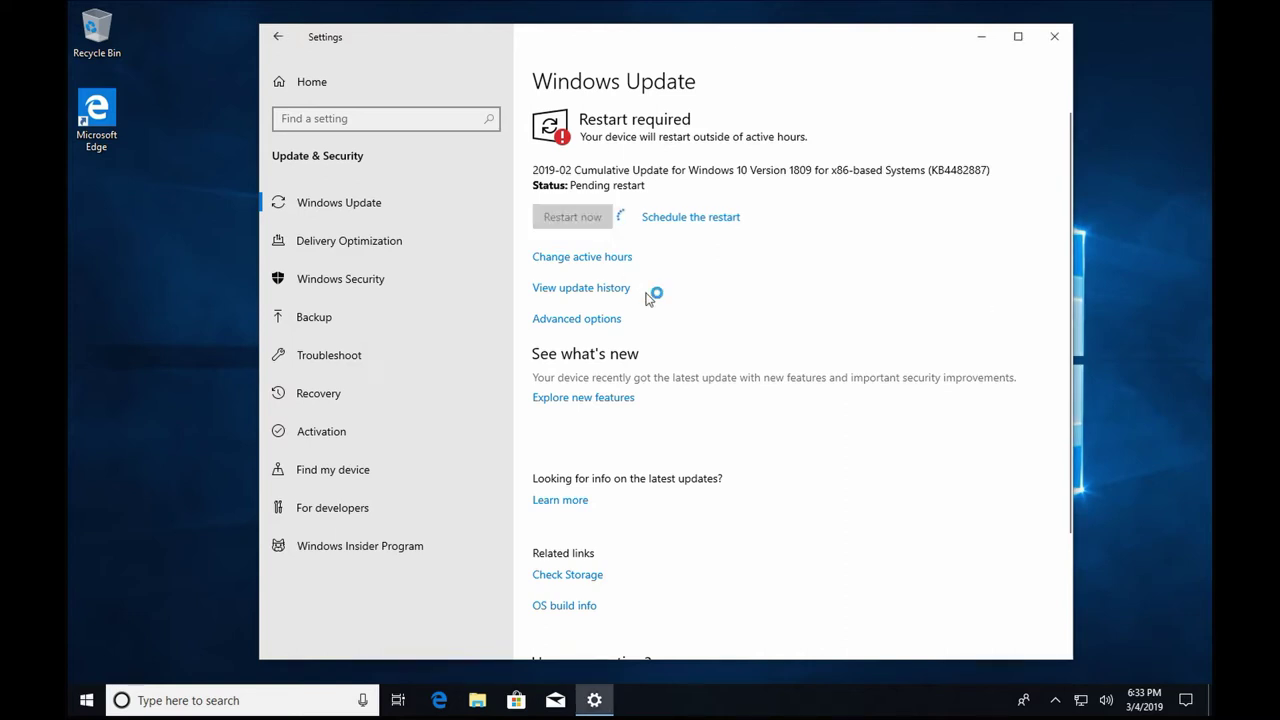
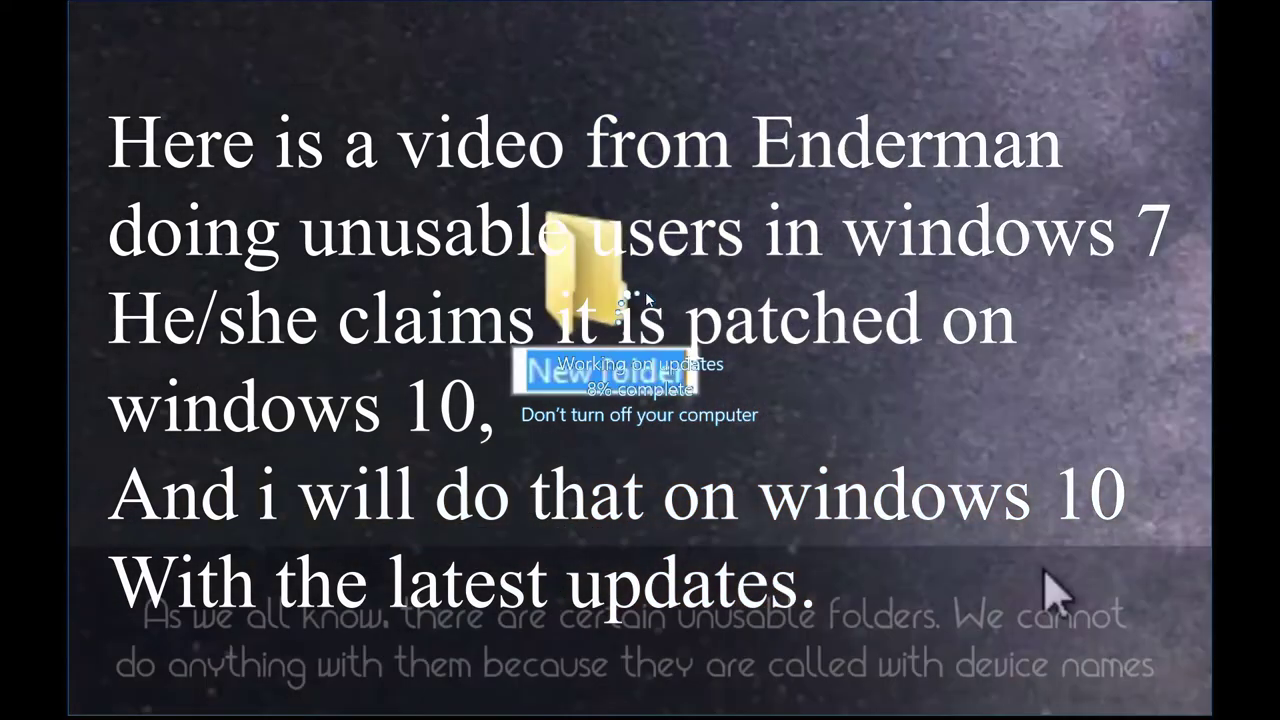
Rename the folder to con, then go to User Accounts' Manage Accounts list to add an account.
text(con)
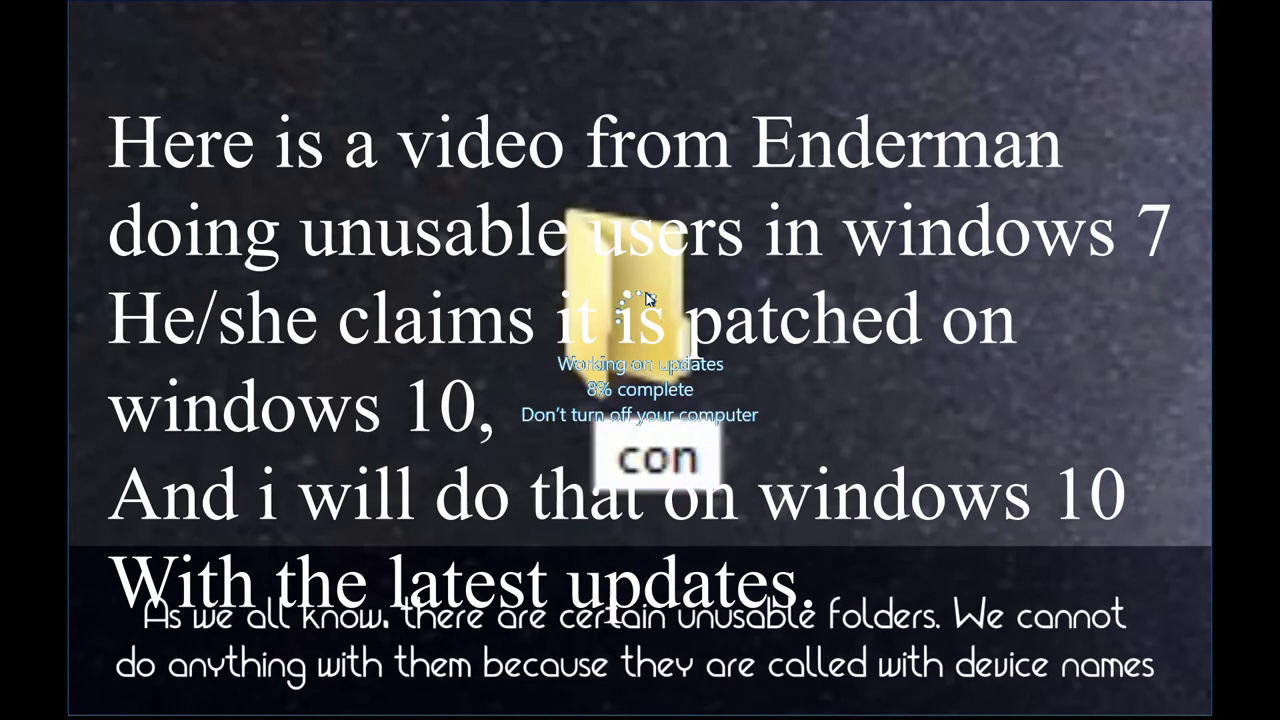
key(Return)
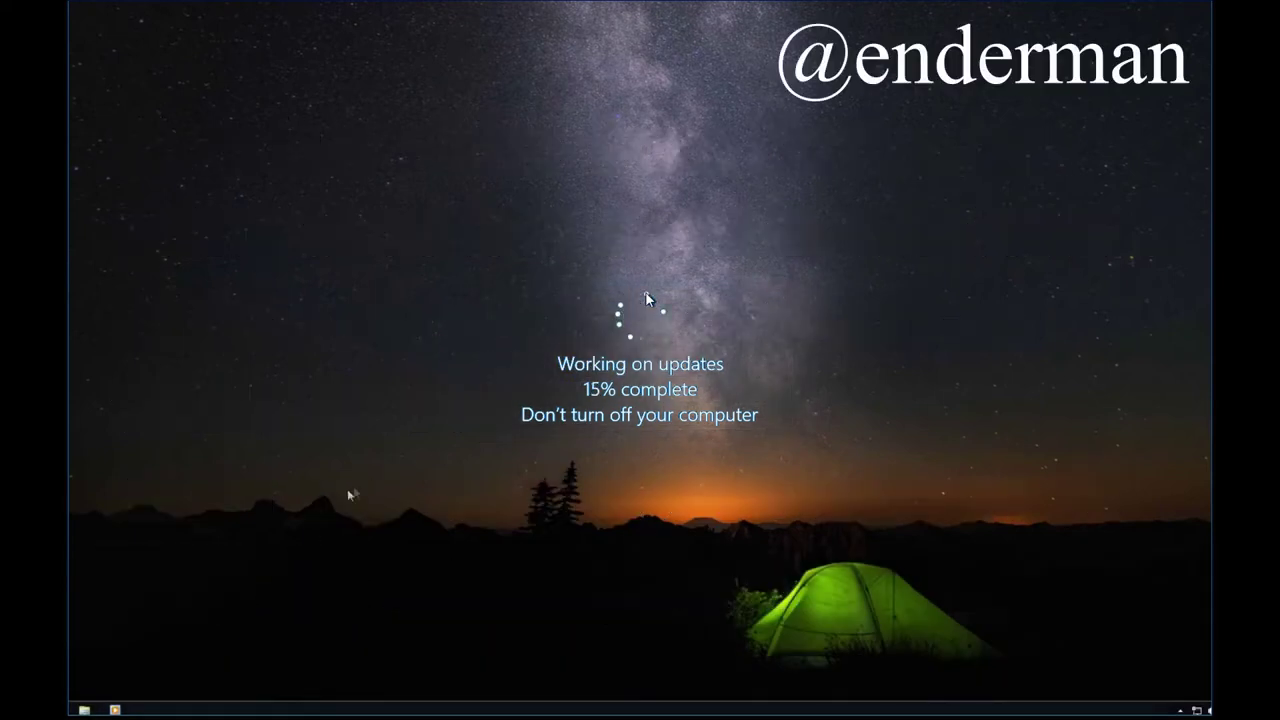
key(super)
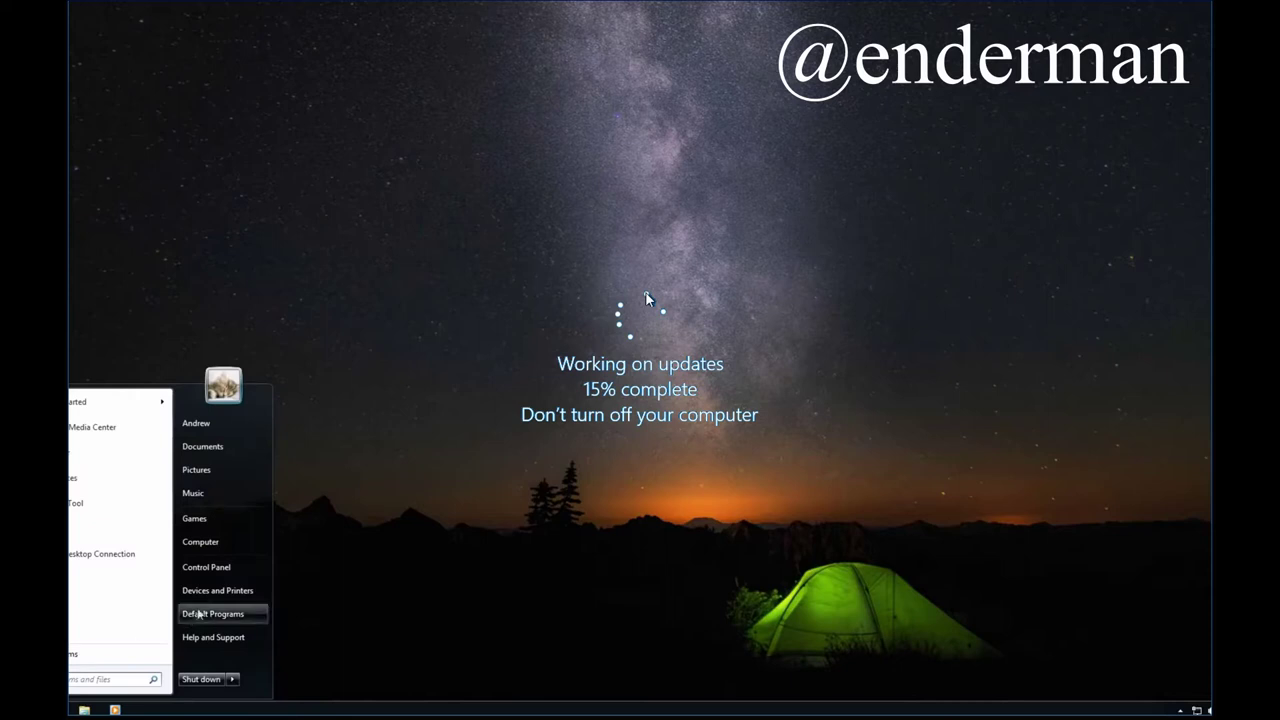
click(214, 571)
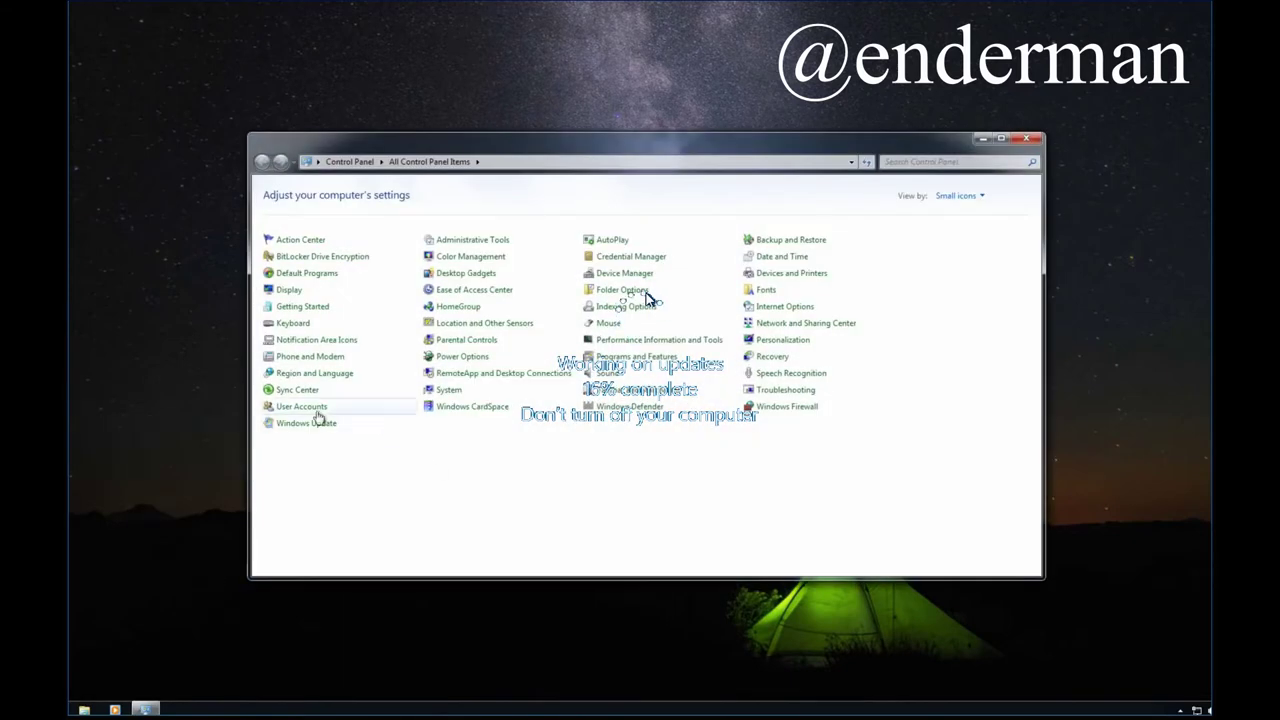
click(310, 404)
click(459, 314)
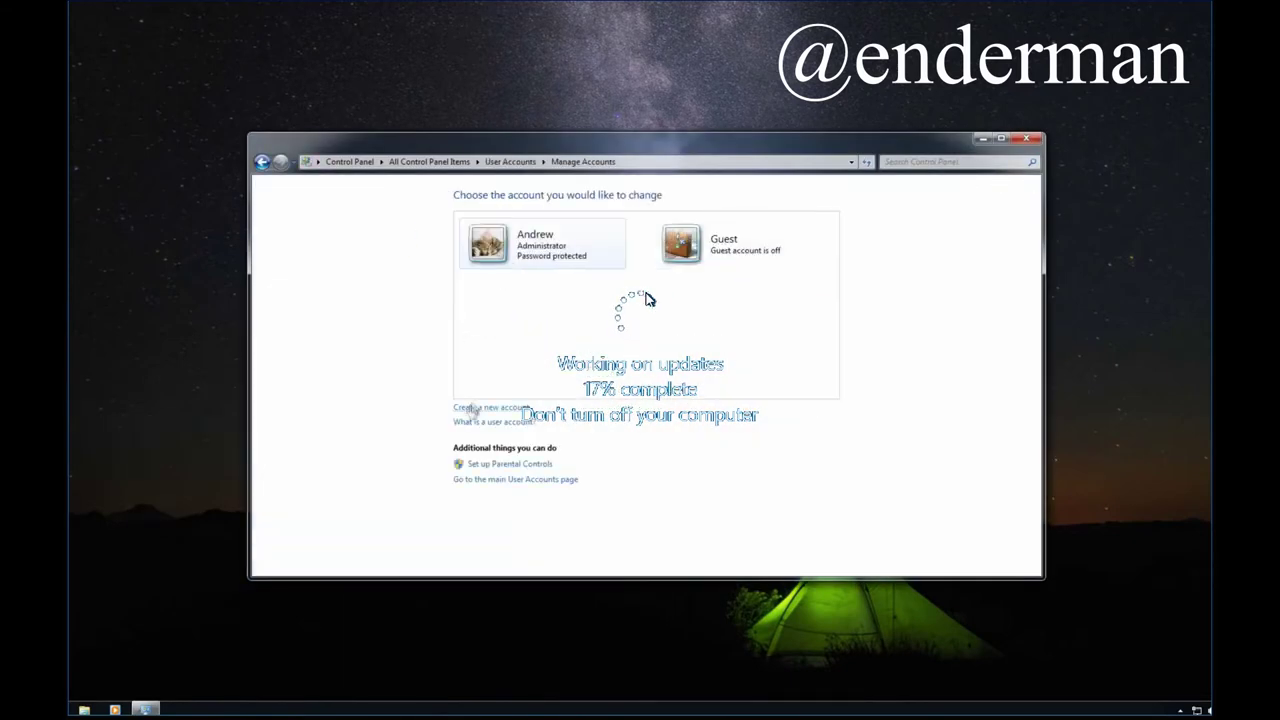
click(476, 413)
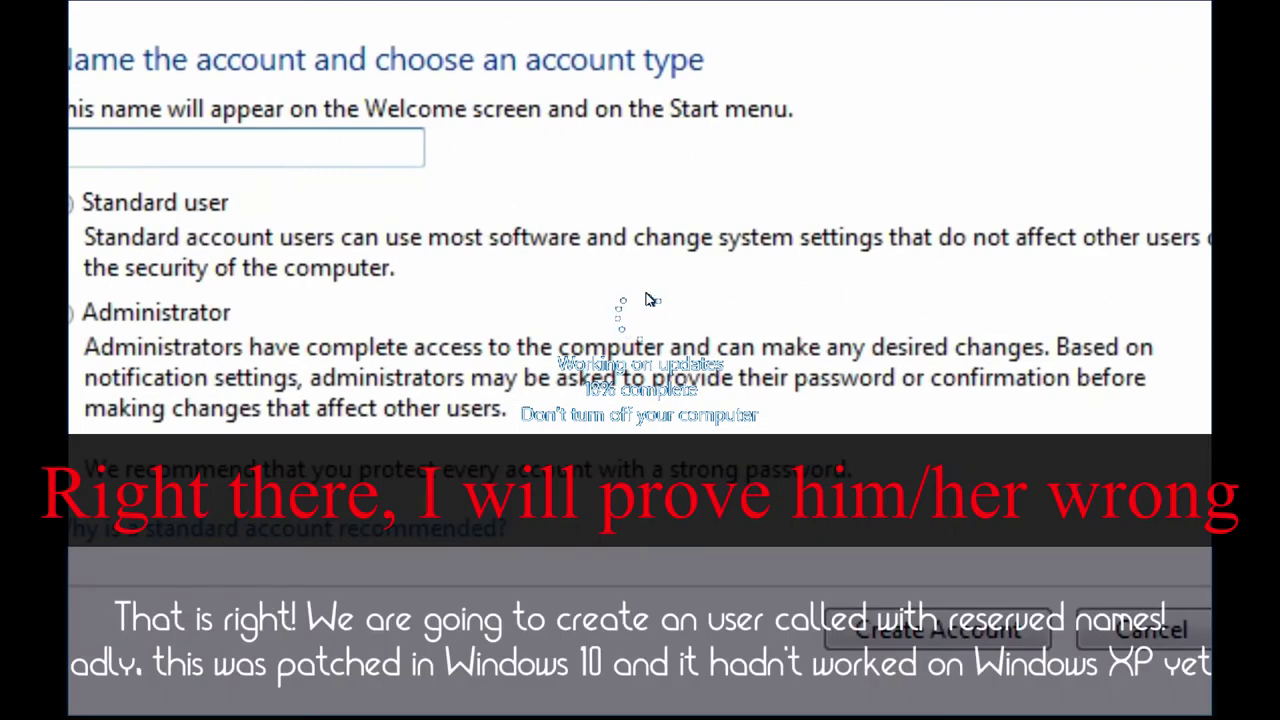
Name the new account con and make it an Administrator.
text(cob)
key(BackSpace)
text(n)
click(177, 320)
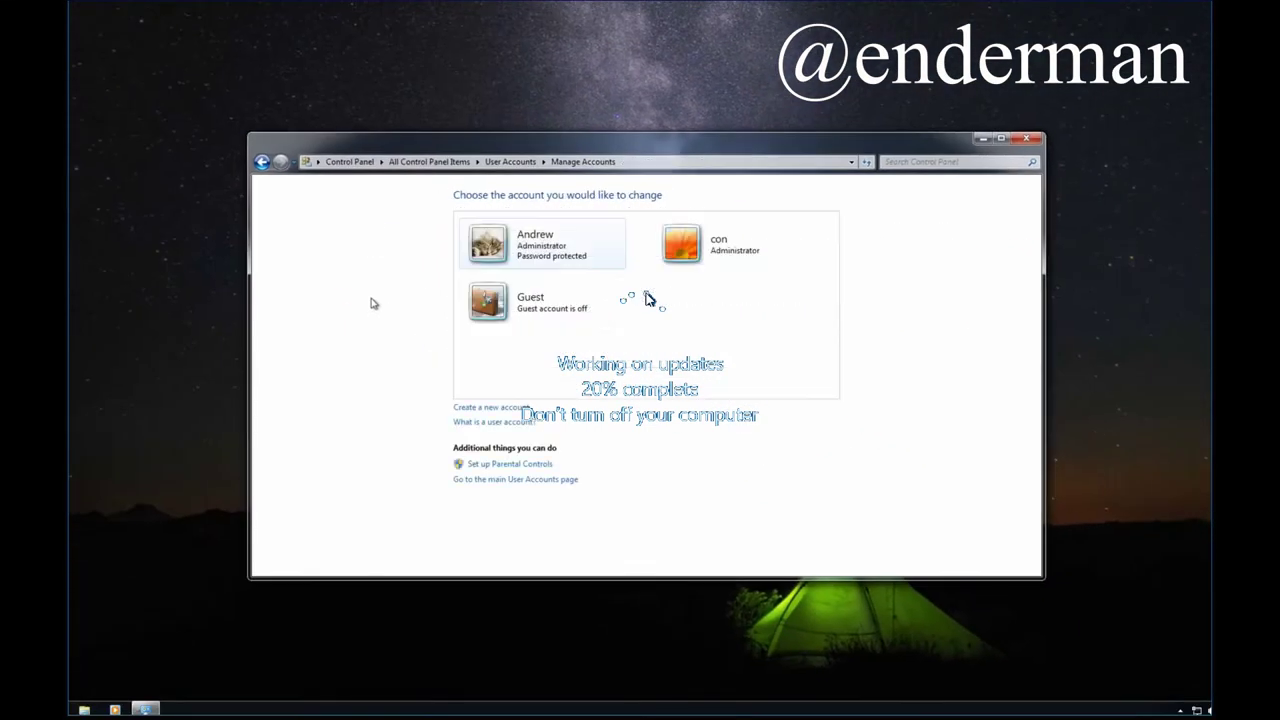
Create the Administrator account nul, then start another new account named aux.
click(490, 408)
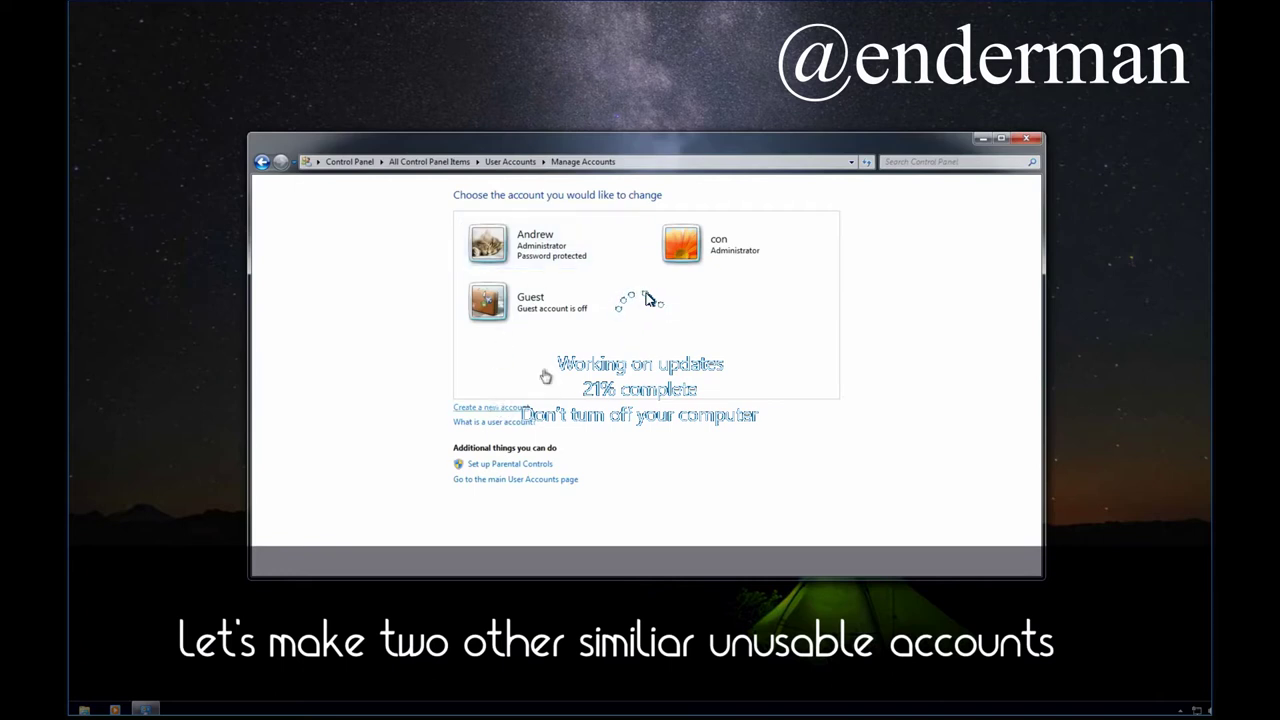
click(492, 278)
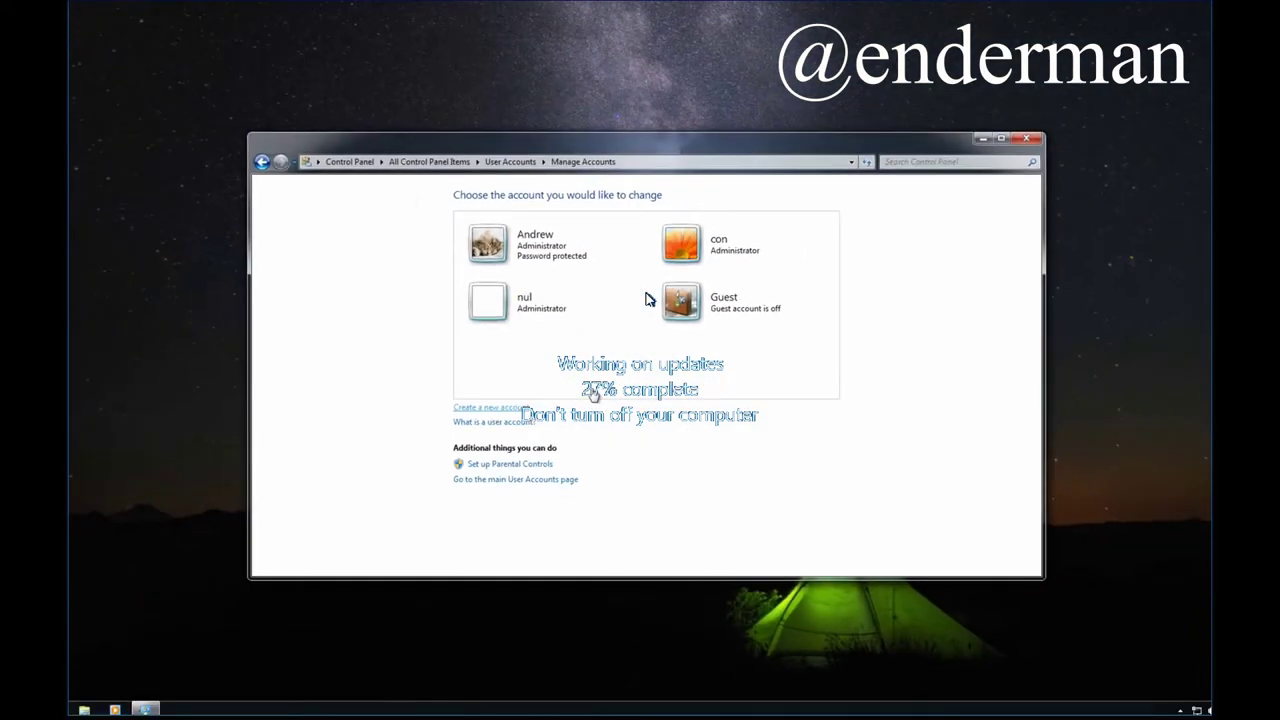
click(472, 492)
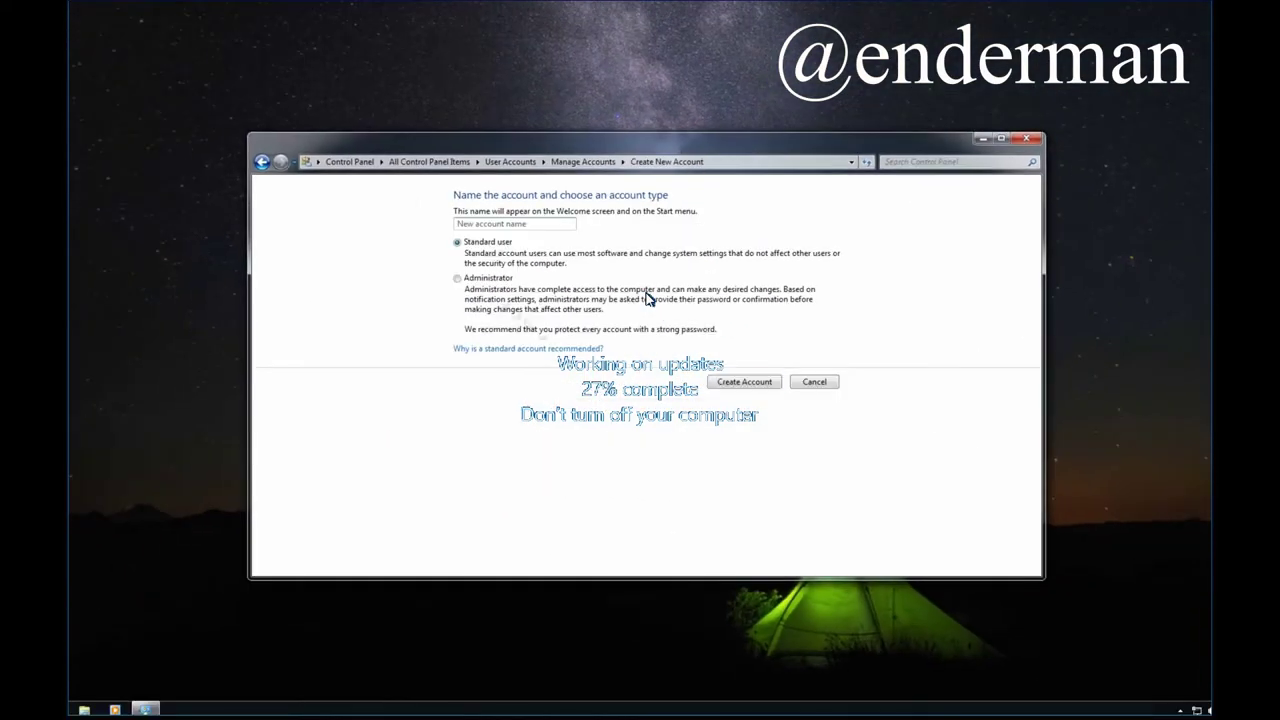
text(aux)
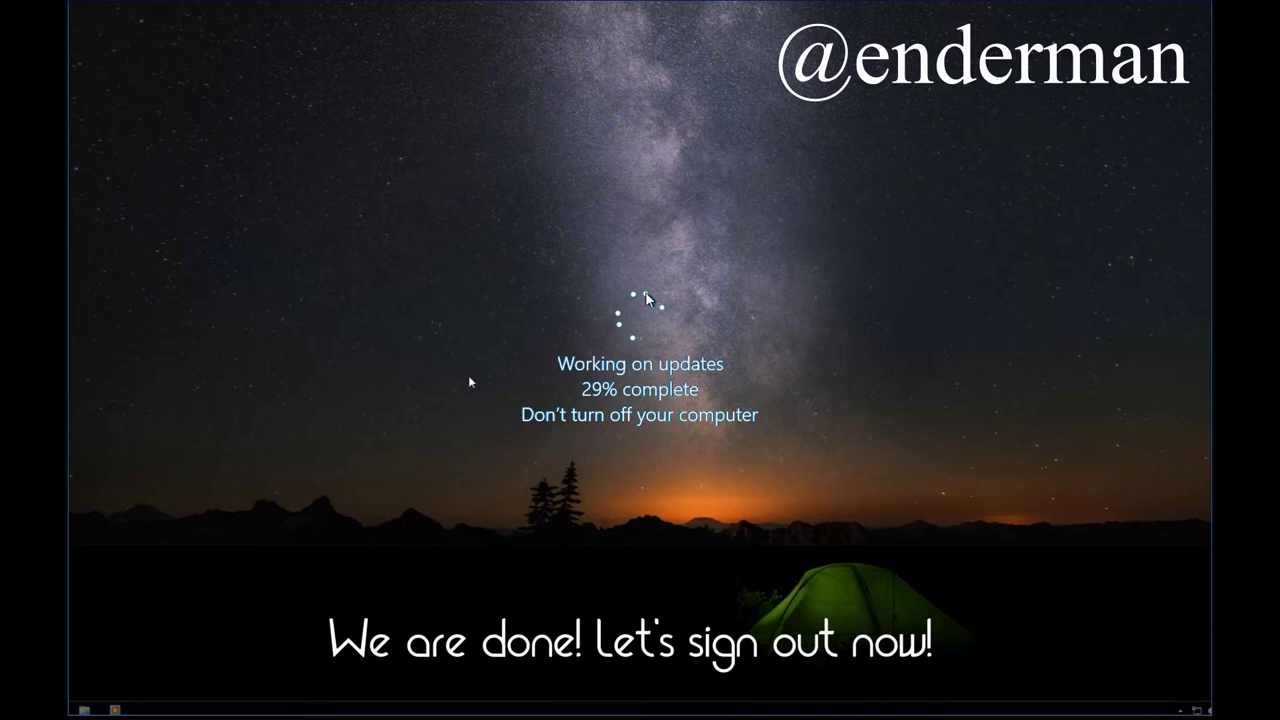
Log off, sign in as aux from the logon screen, and start Task Manager.
key(super)
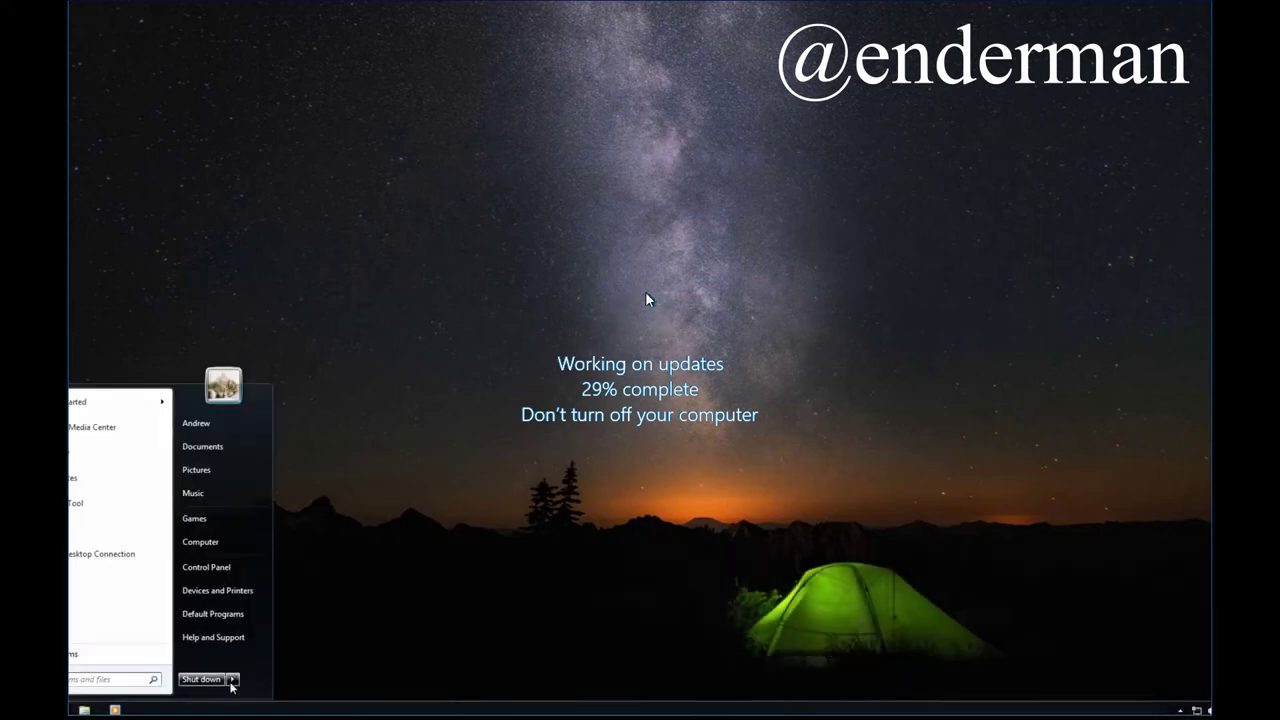
click(232, 679)
click(268, 631)
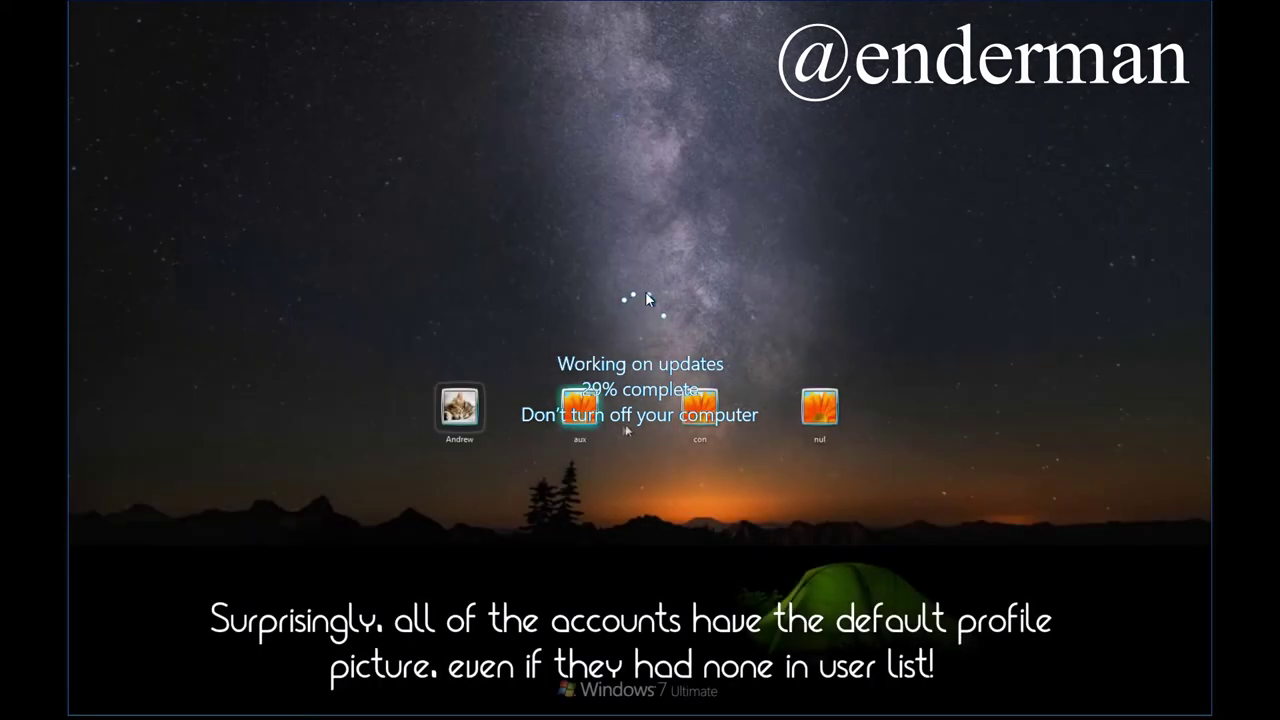
click(582, 428)
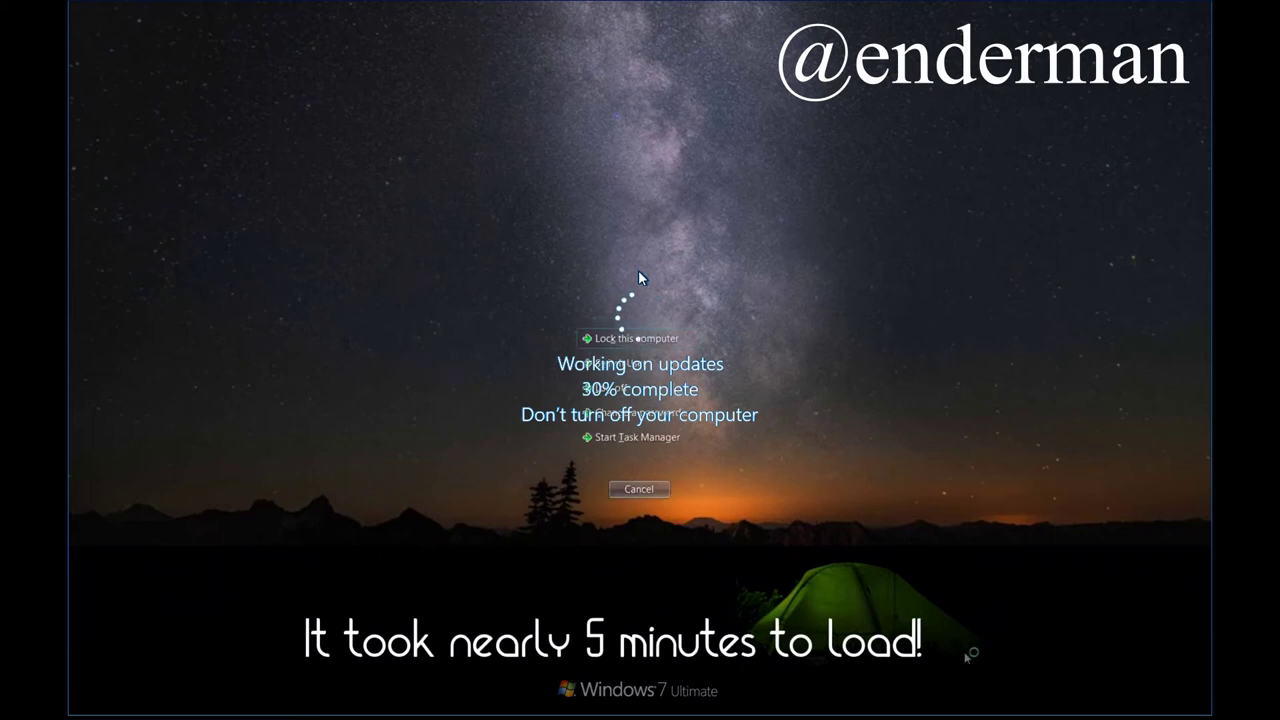
click(632, 437)
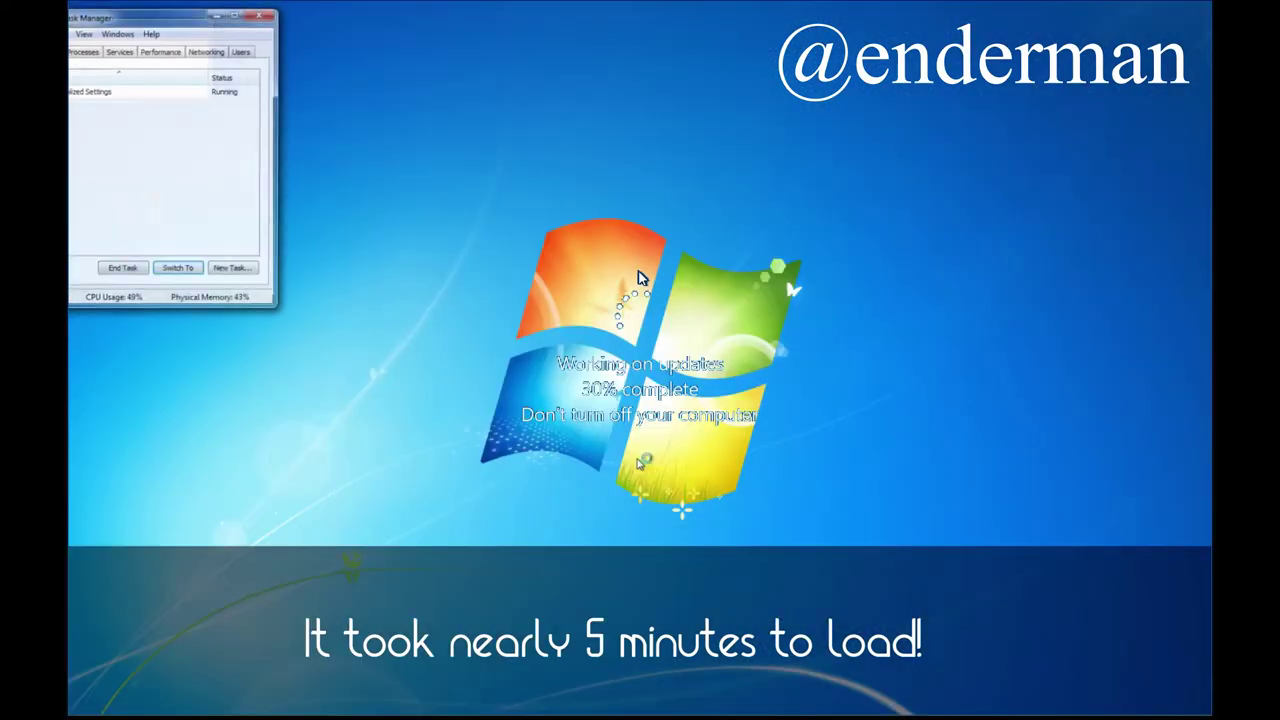
Move Task Manager to the top-right and apply the kitten picture to aux's account.
drag(140, 18, 955, 85)
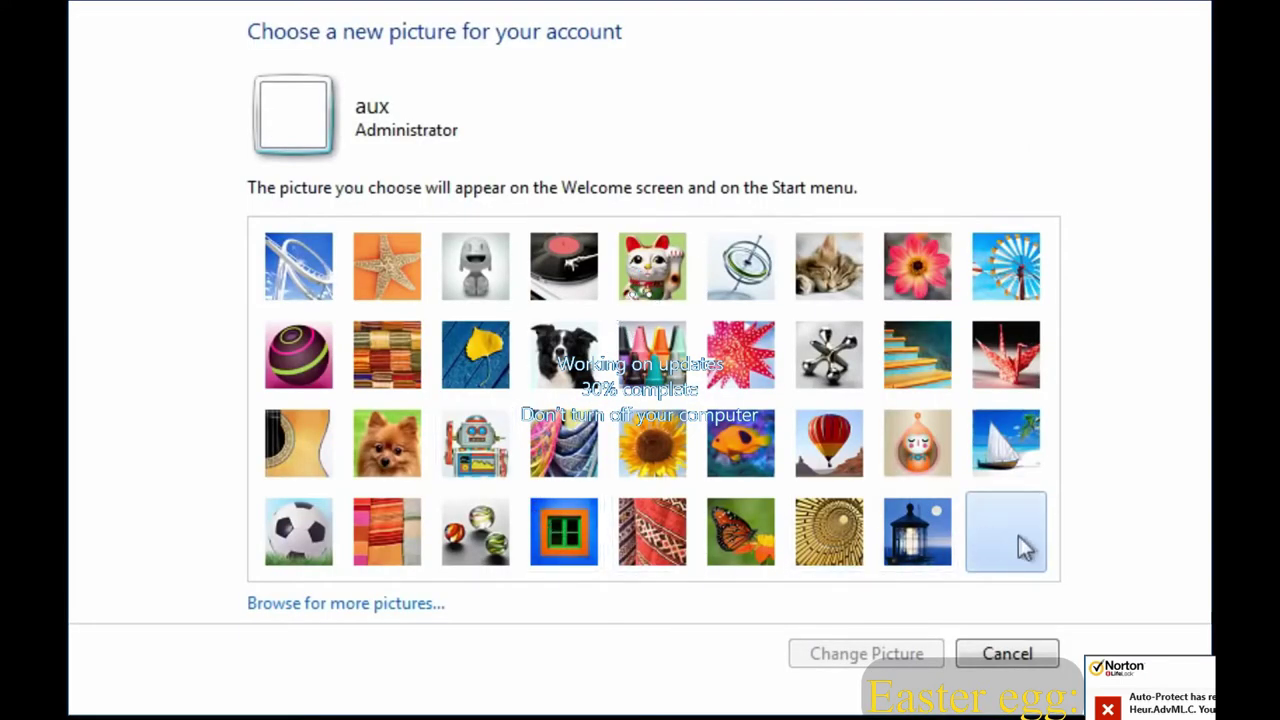
click(829, 268)
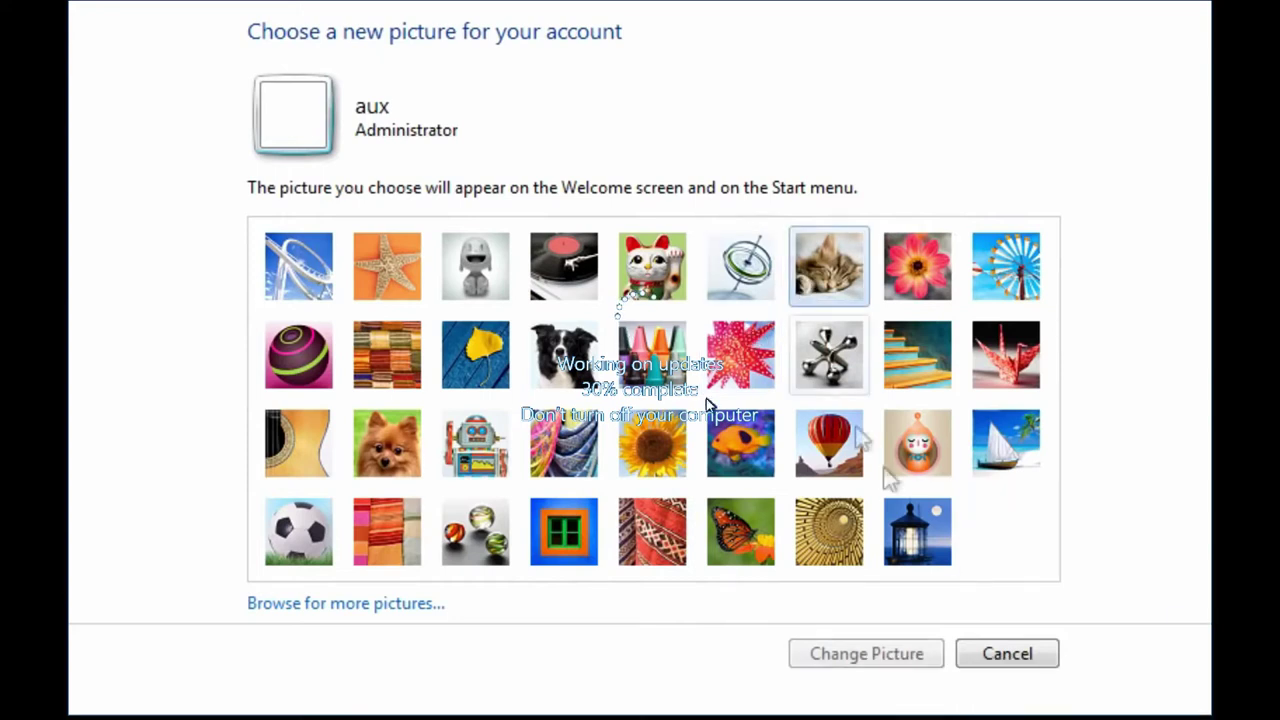
click(889, 655)
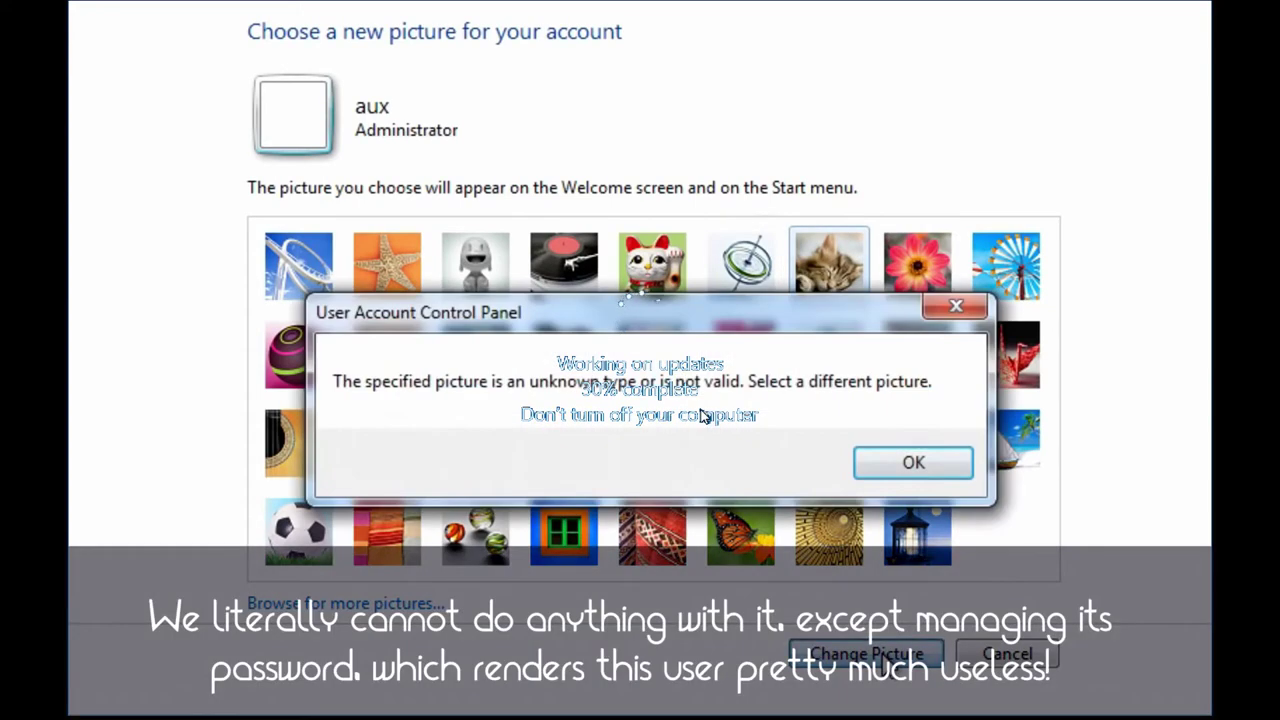
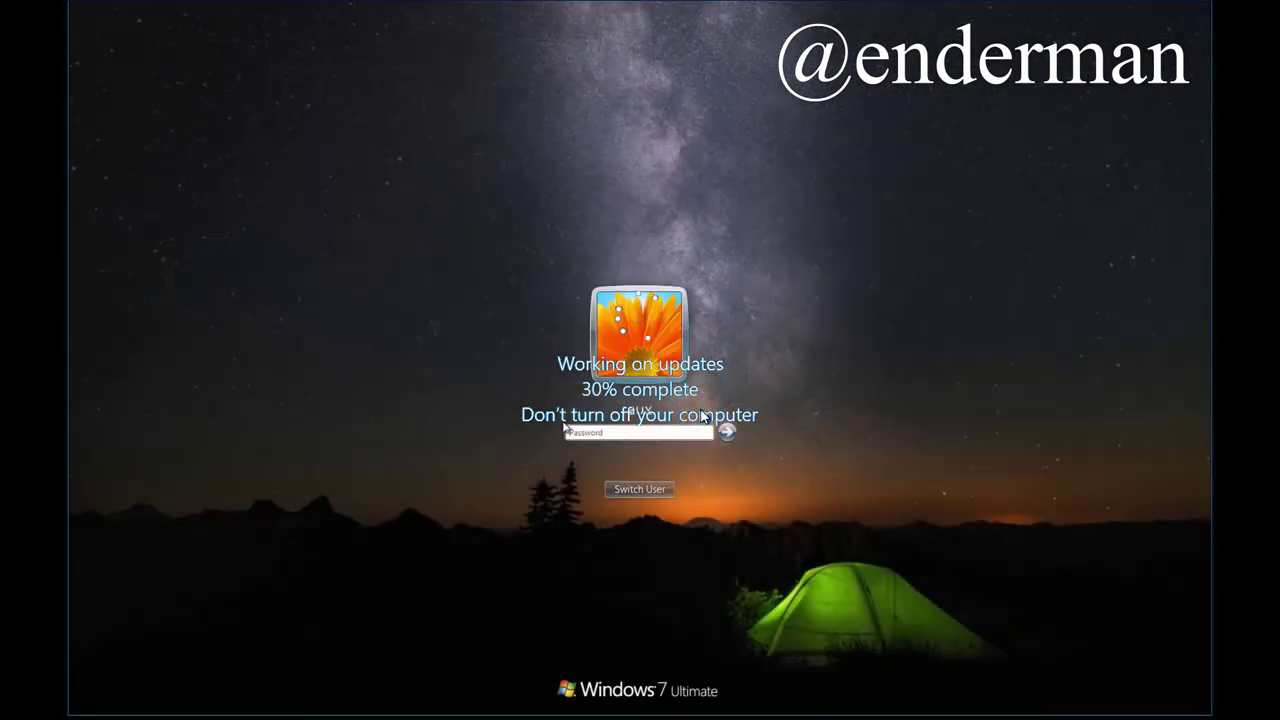
Sign in as aux, dismiss the VMware Tools notice, and browse Explorer to C:\Users.
key(Return)
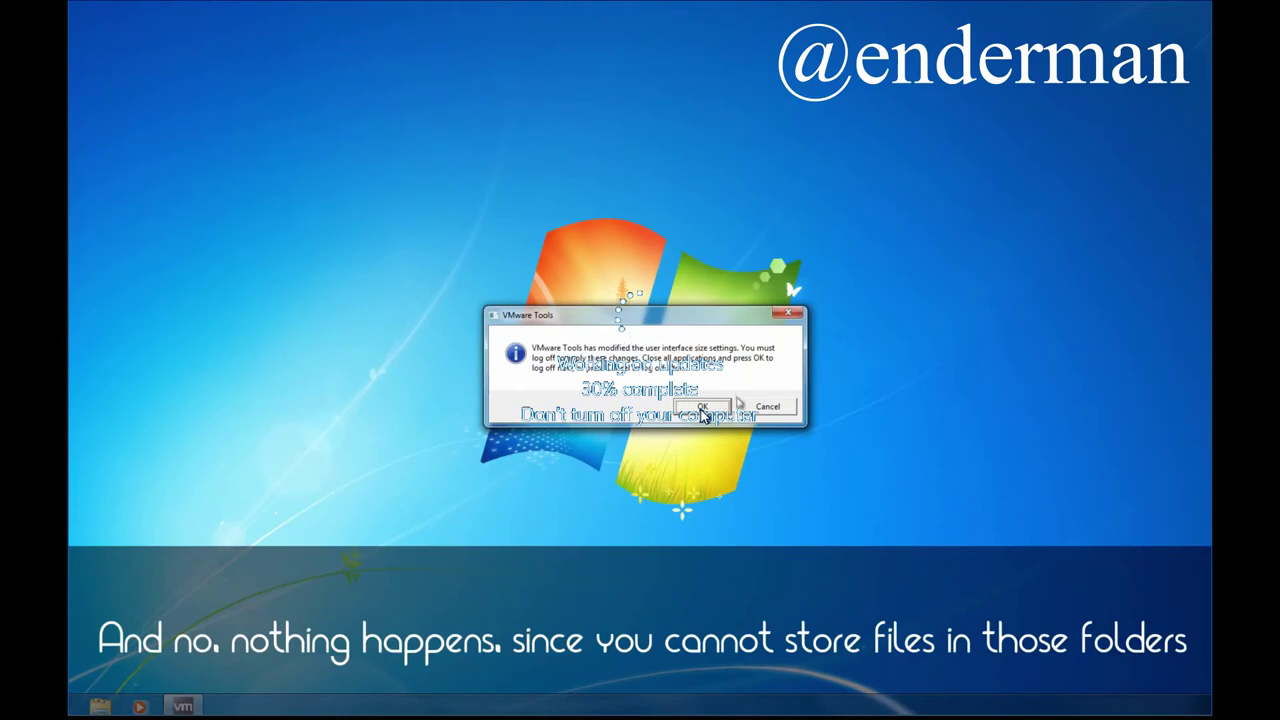
click(737, 403)
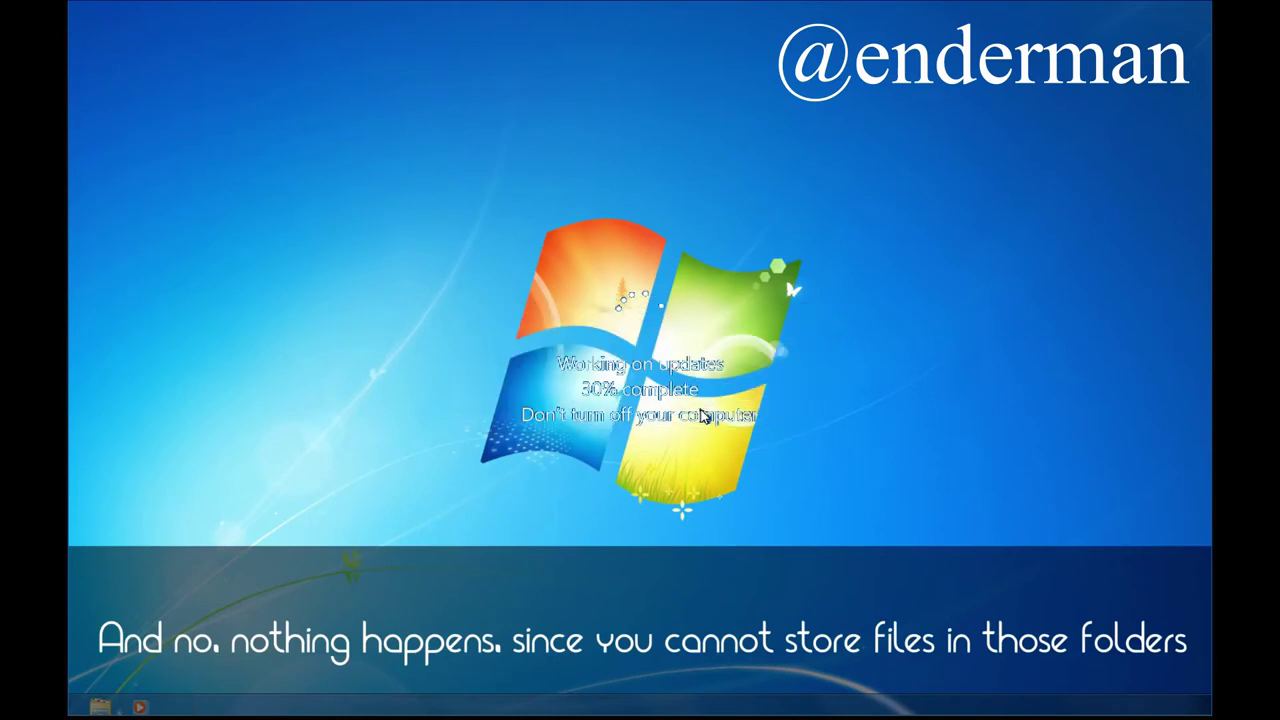
click(100, 707)
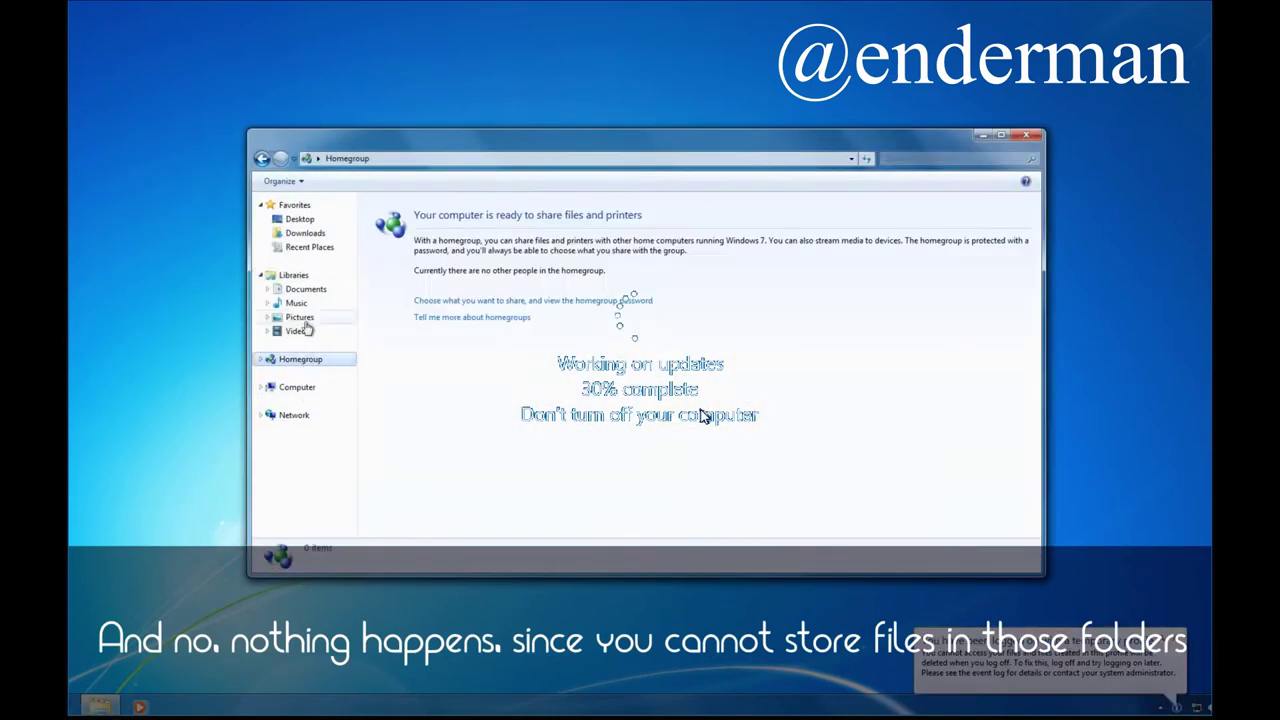
click(297, 387)
double_click(440, 237)
double_click(395, 276)
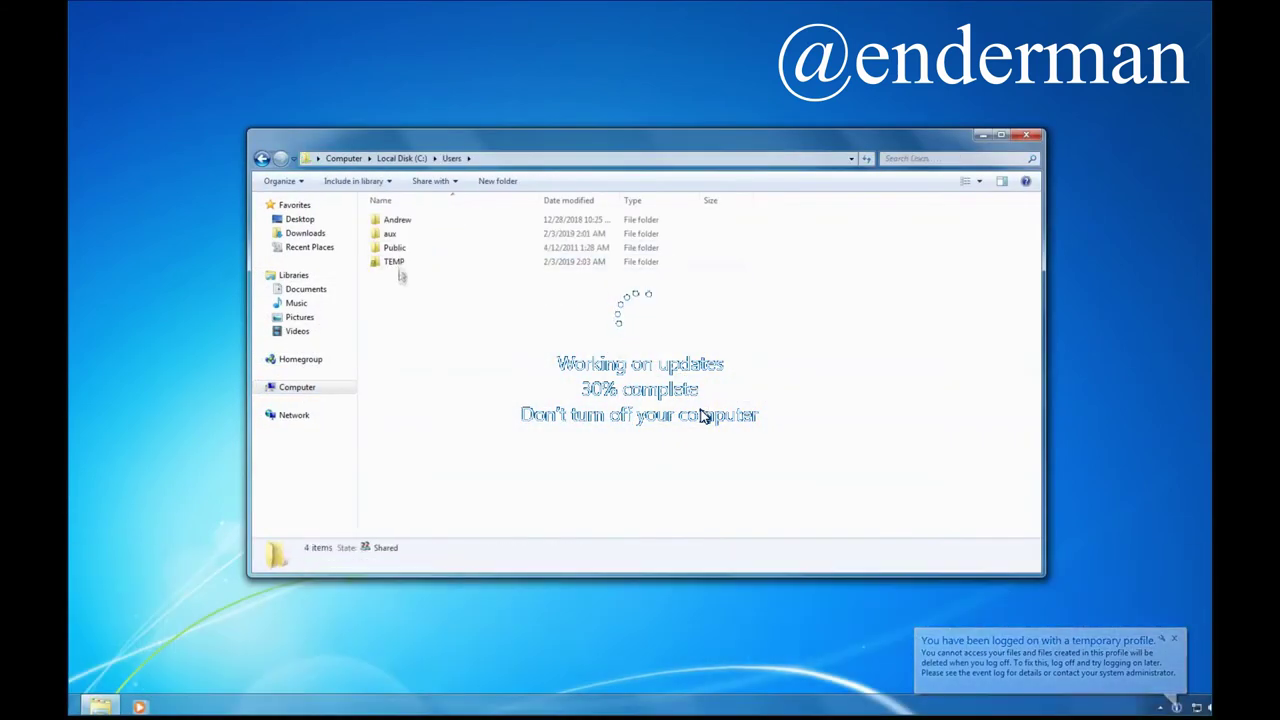
Try the aux folder twice, get access denied, open TEMP, then reach Start's power options.
double_click(392, 234)
key(Escape)
double_click(390, 233)
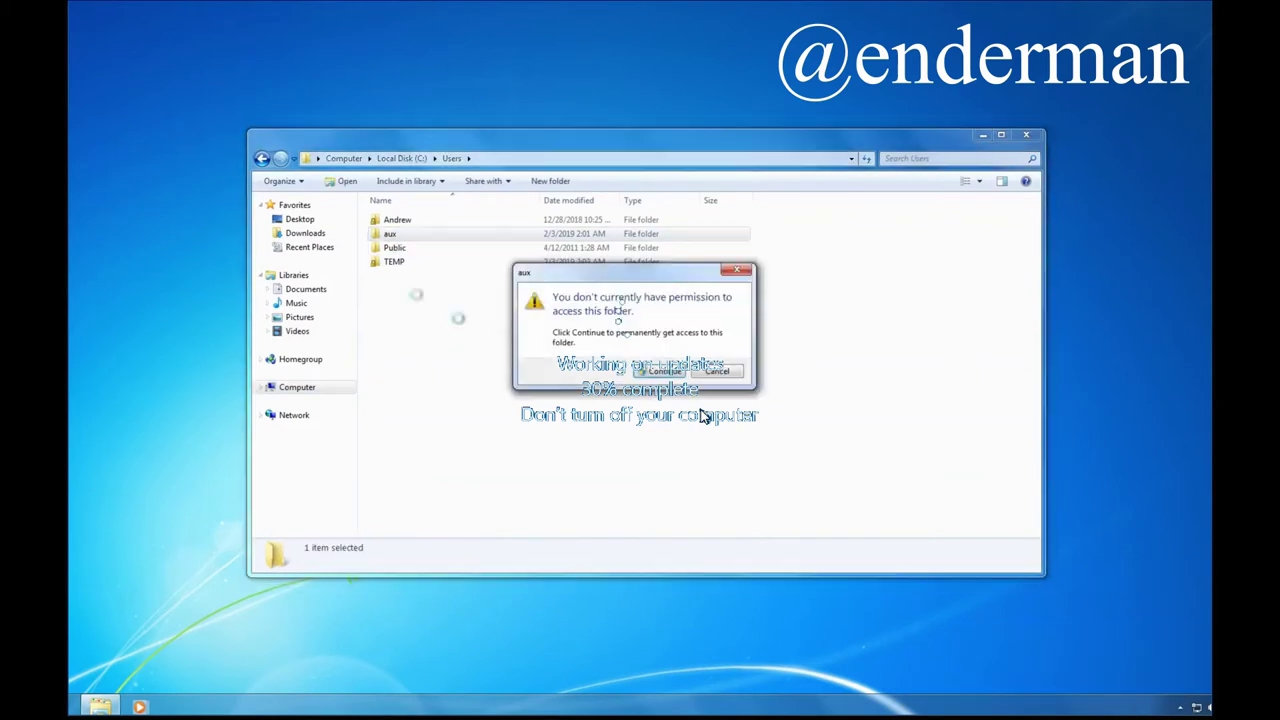
key(Escape)
double_click(394, 261)
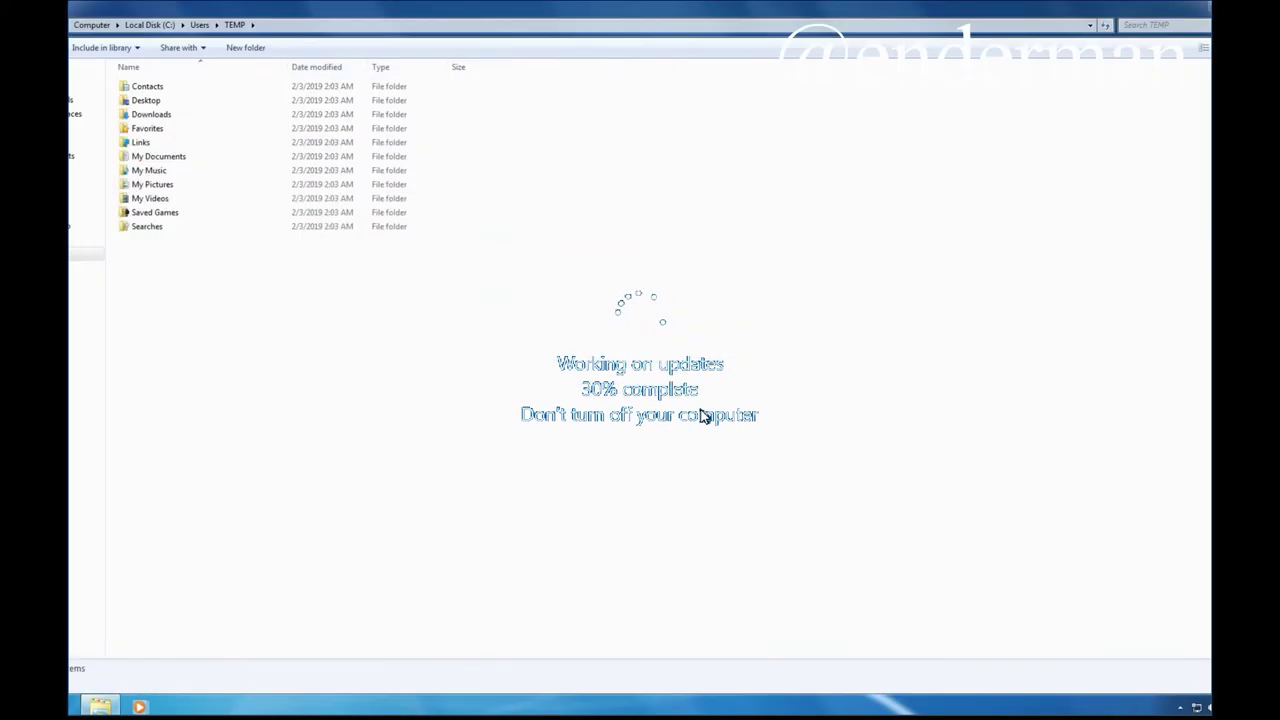
key(super)
click(236, 680)
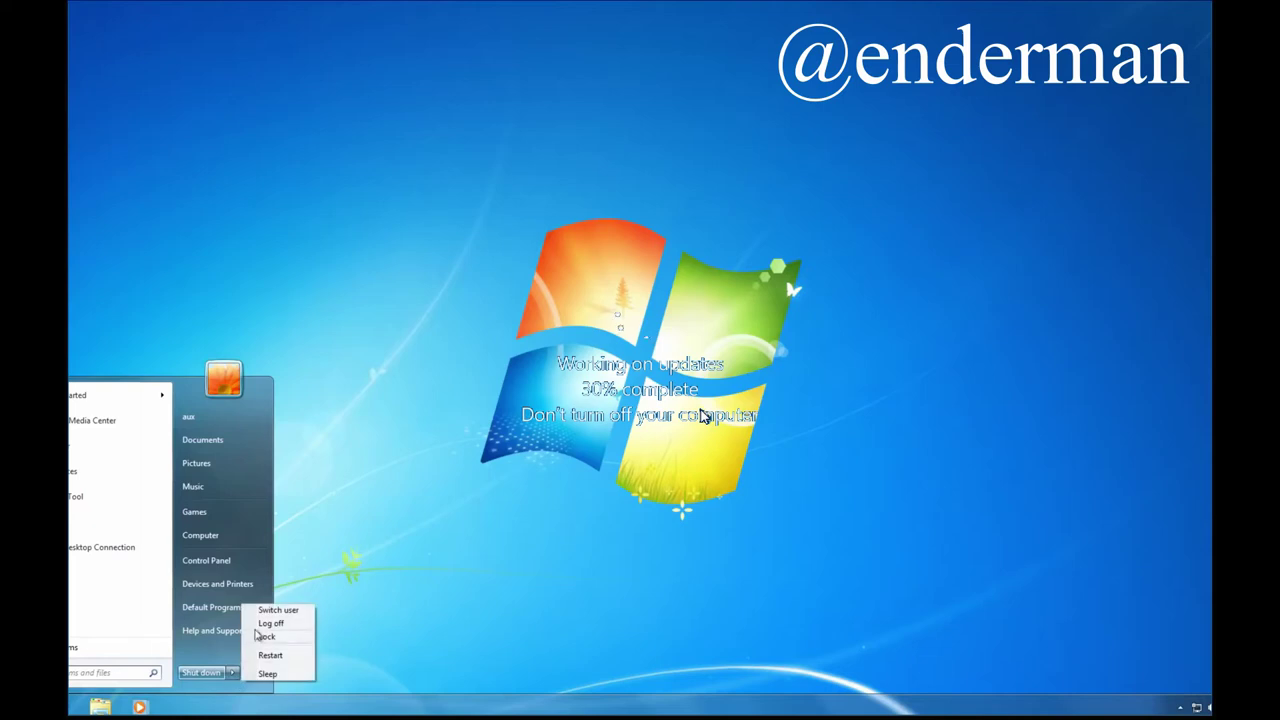
Log off aux, sign in as nul, cancel the VMware Tools prompt, and open Control Panel.
click(274, 627)
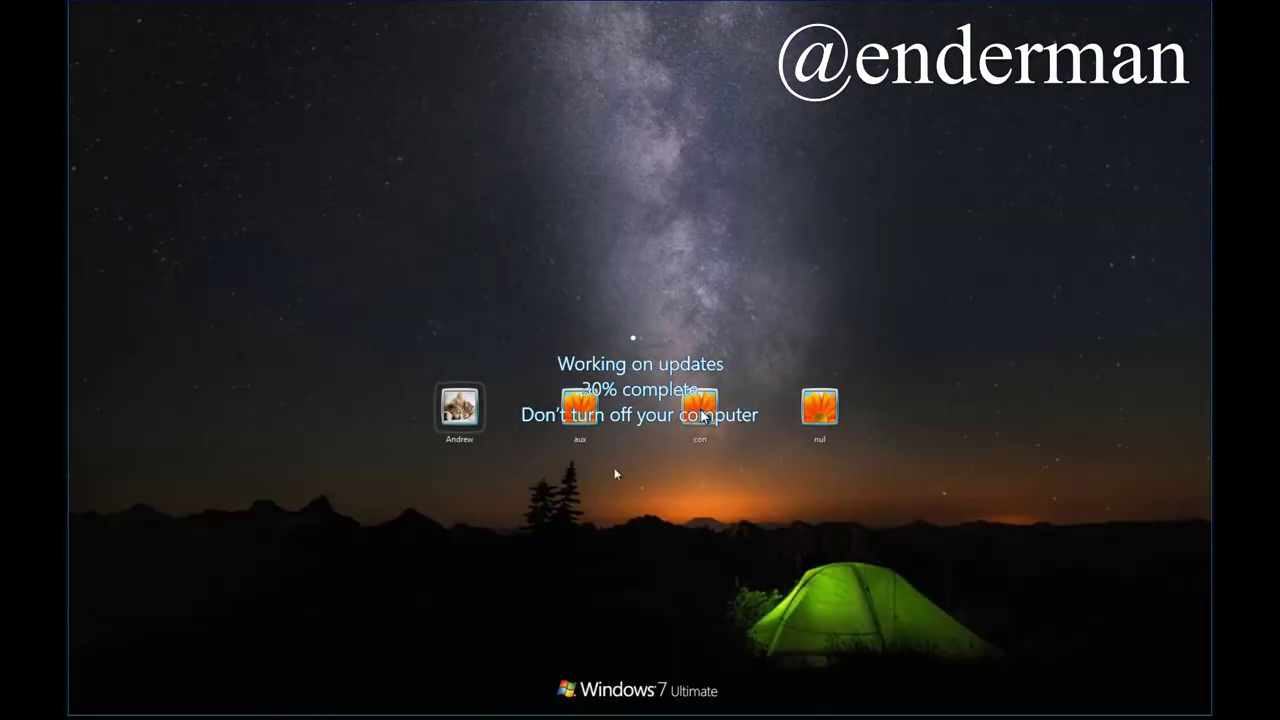
click(812, 427)
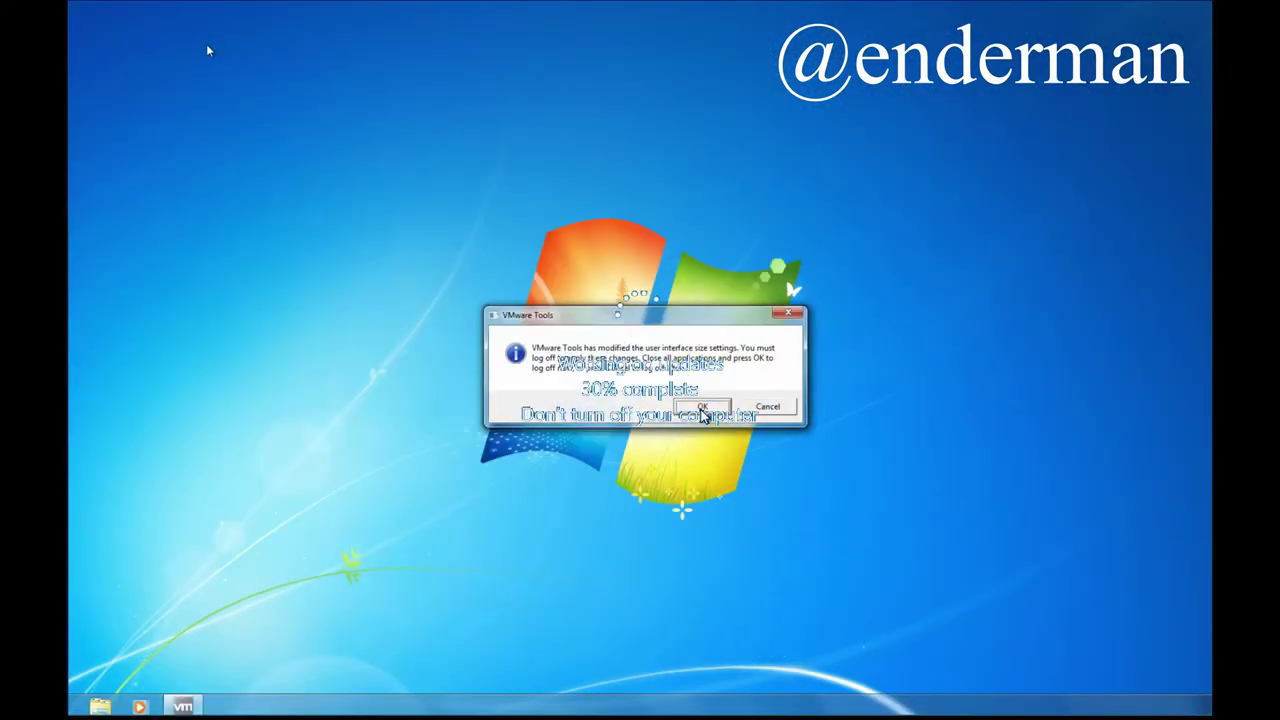
click(781, 411)
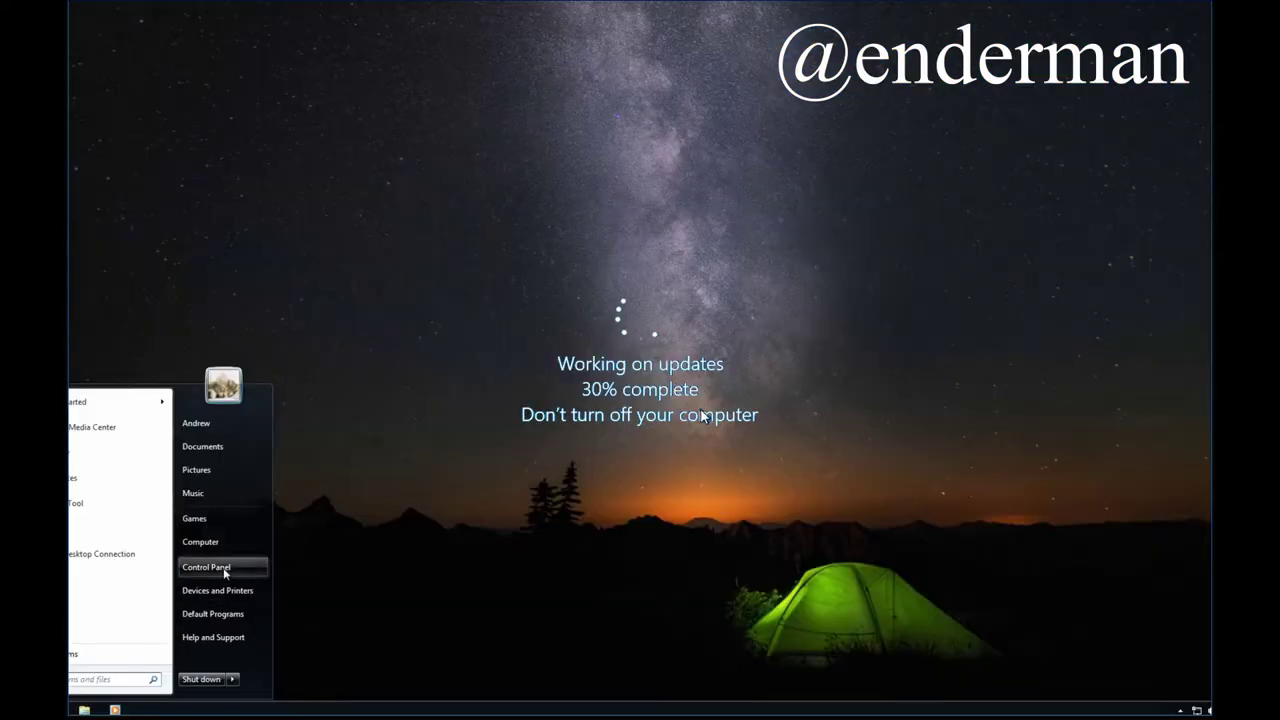
click(240, 567)
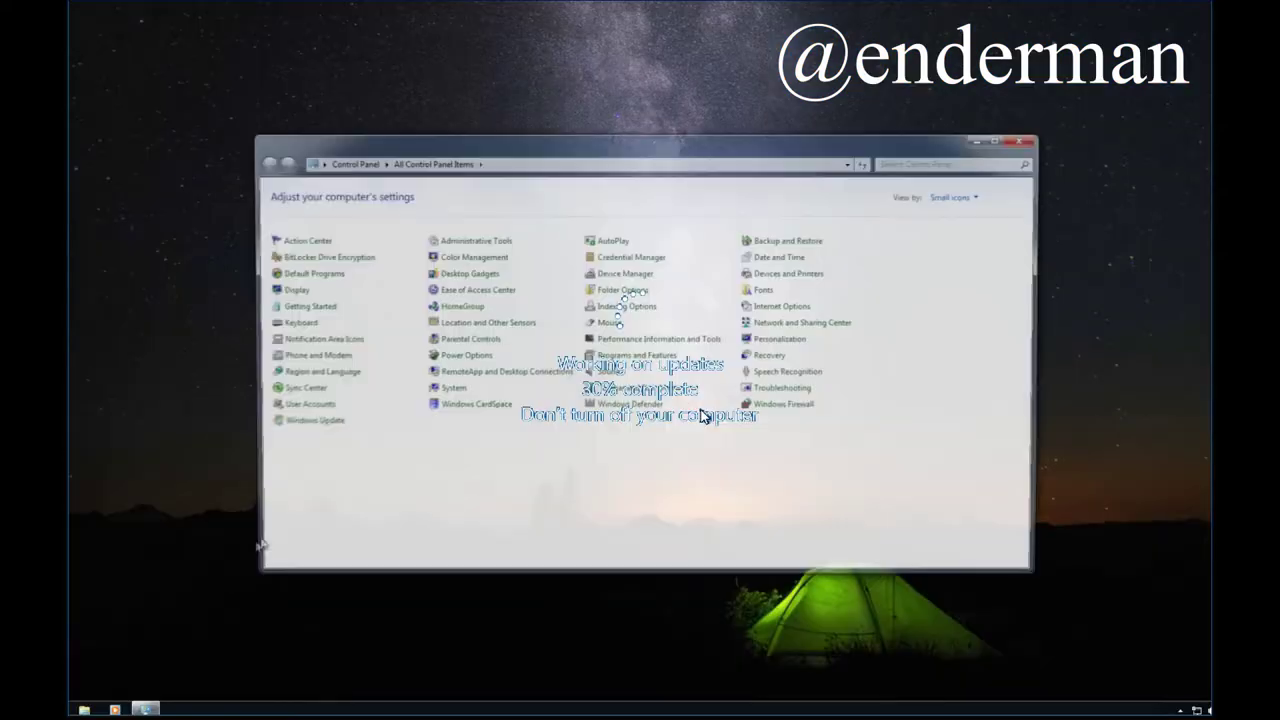
From User Accounts' account list, delete the aux account along with its files.
click(318, 410)
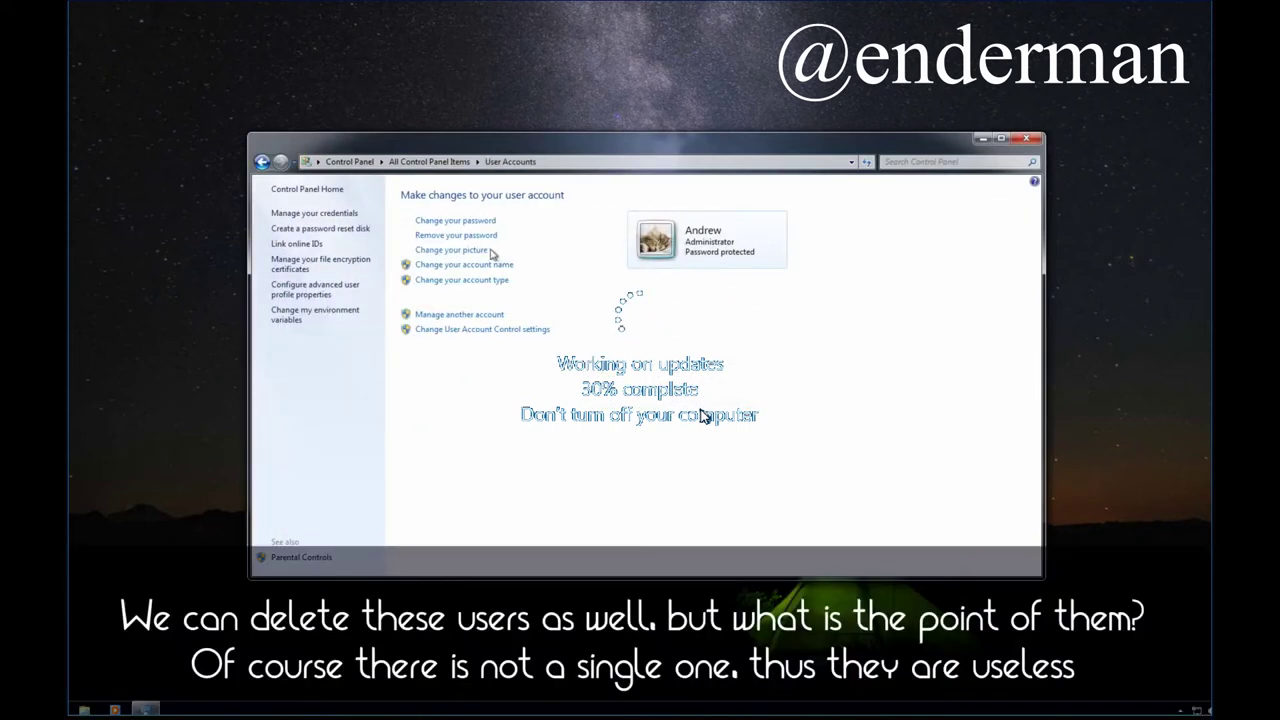
click(455, 318)
click(690, 258)
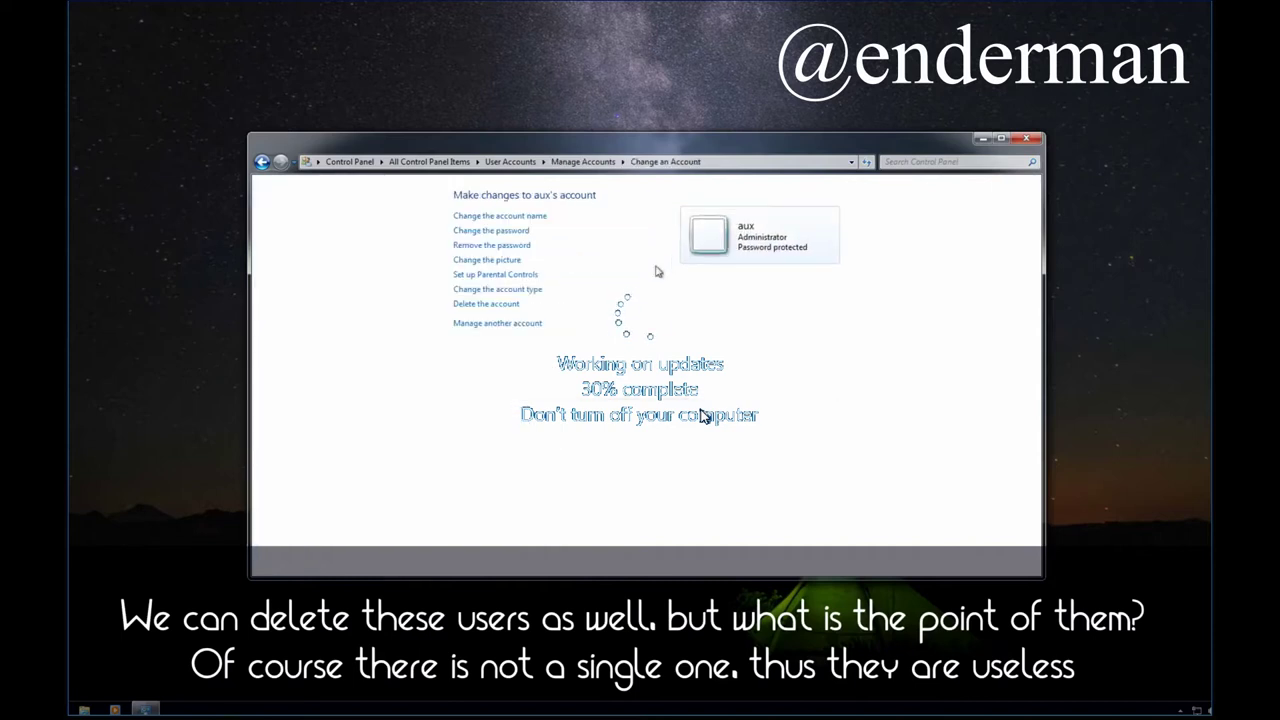
click(466, 305)
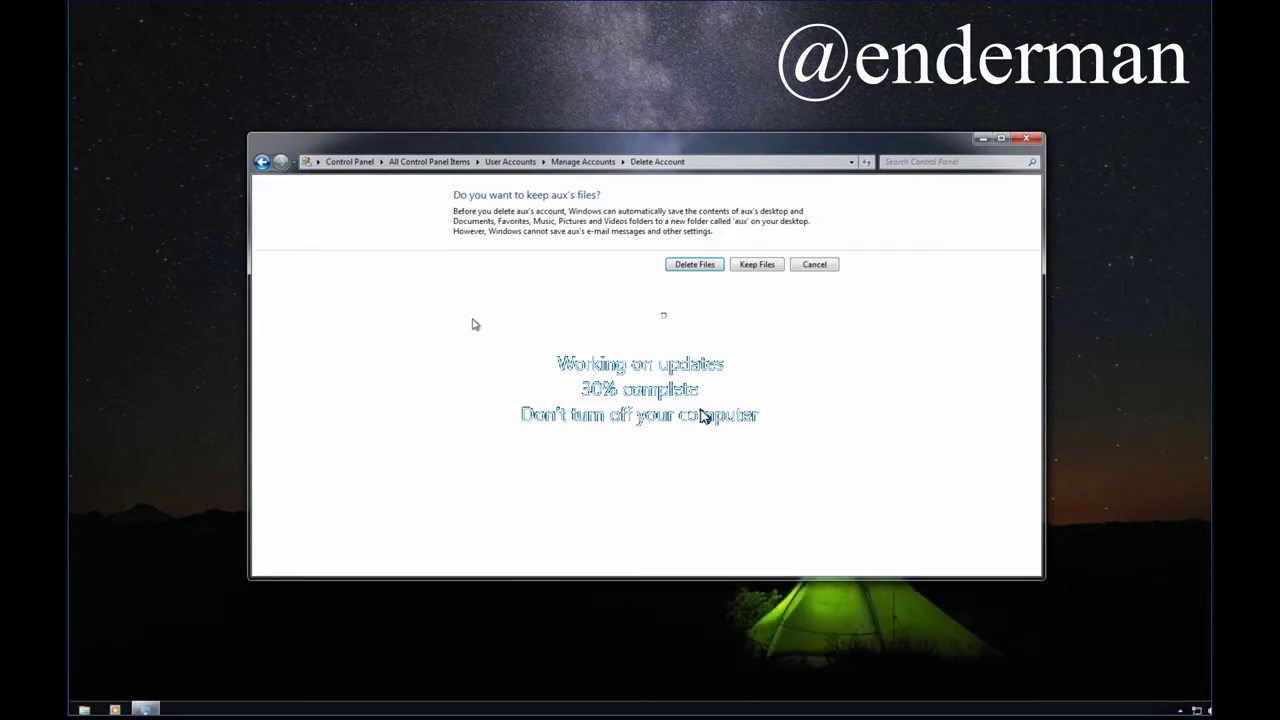
click(704, 266)
click(719, 247)
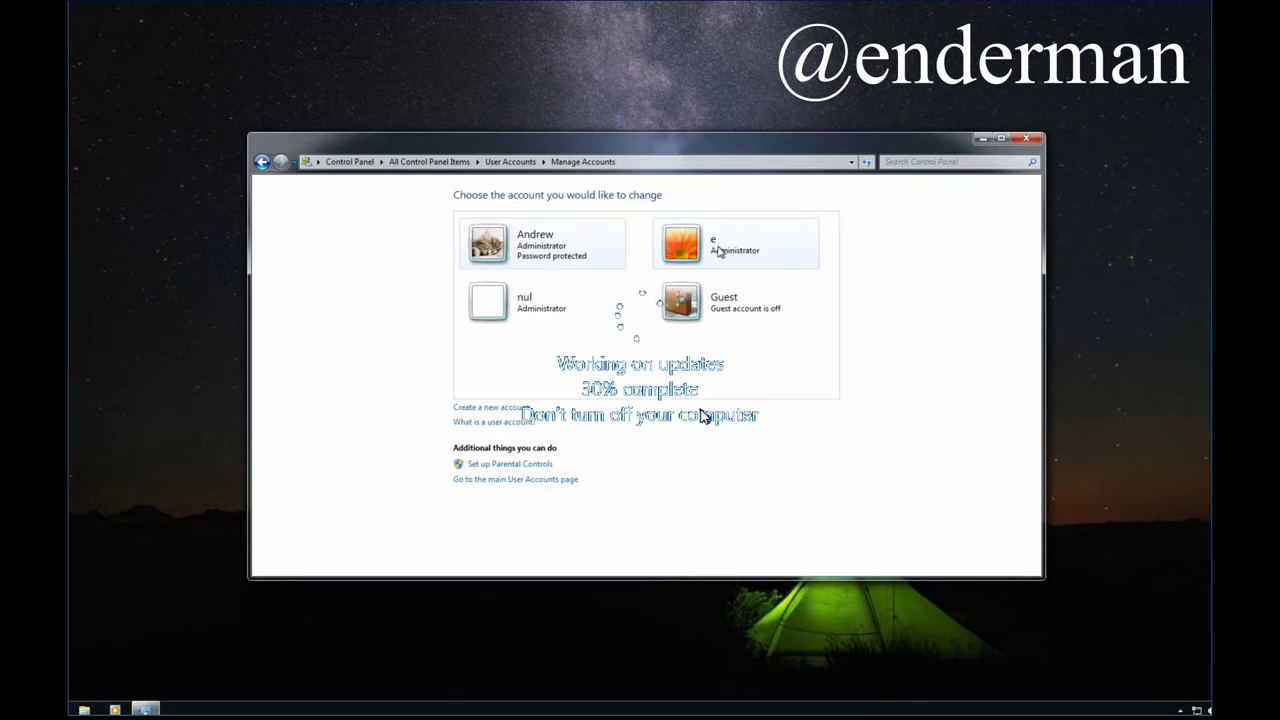
Delete the e and nul accounts, including their files.
click(690, 255)
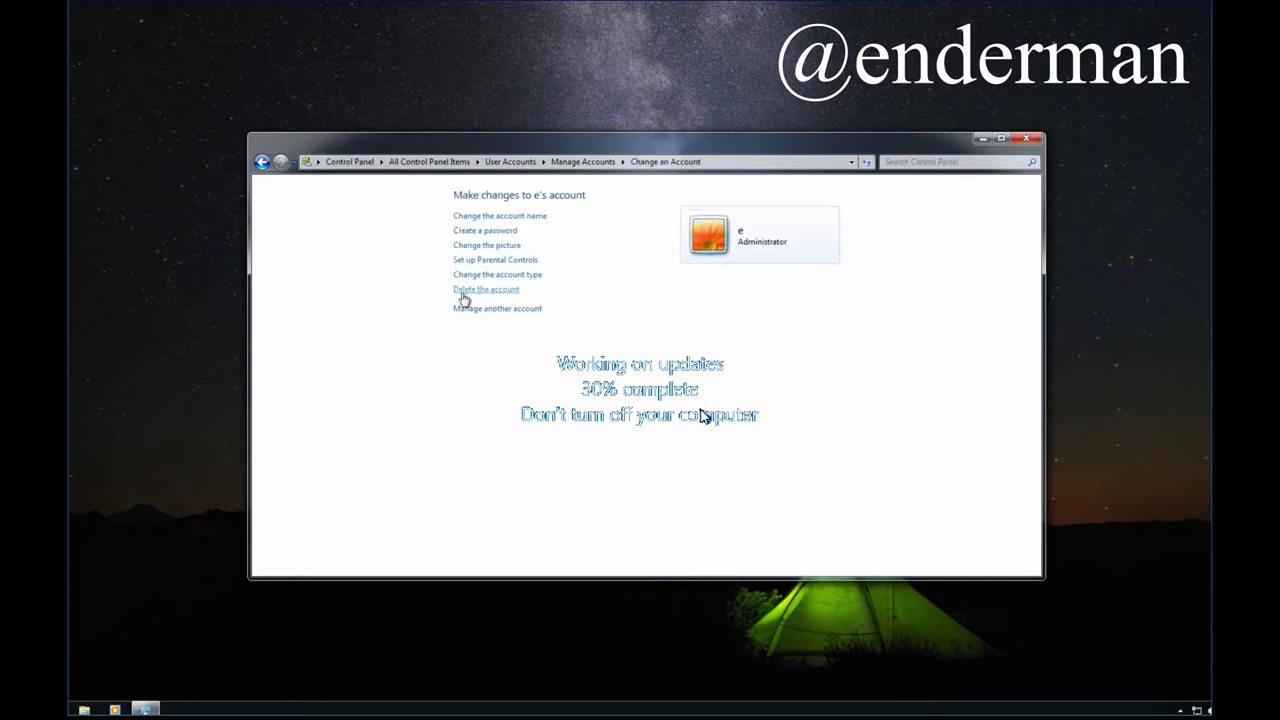
click(464, 290)
click(700, 265)
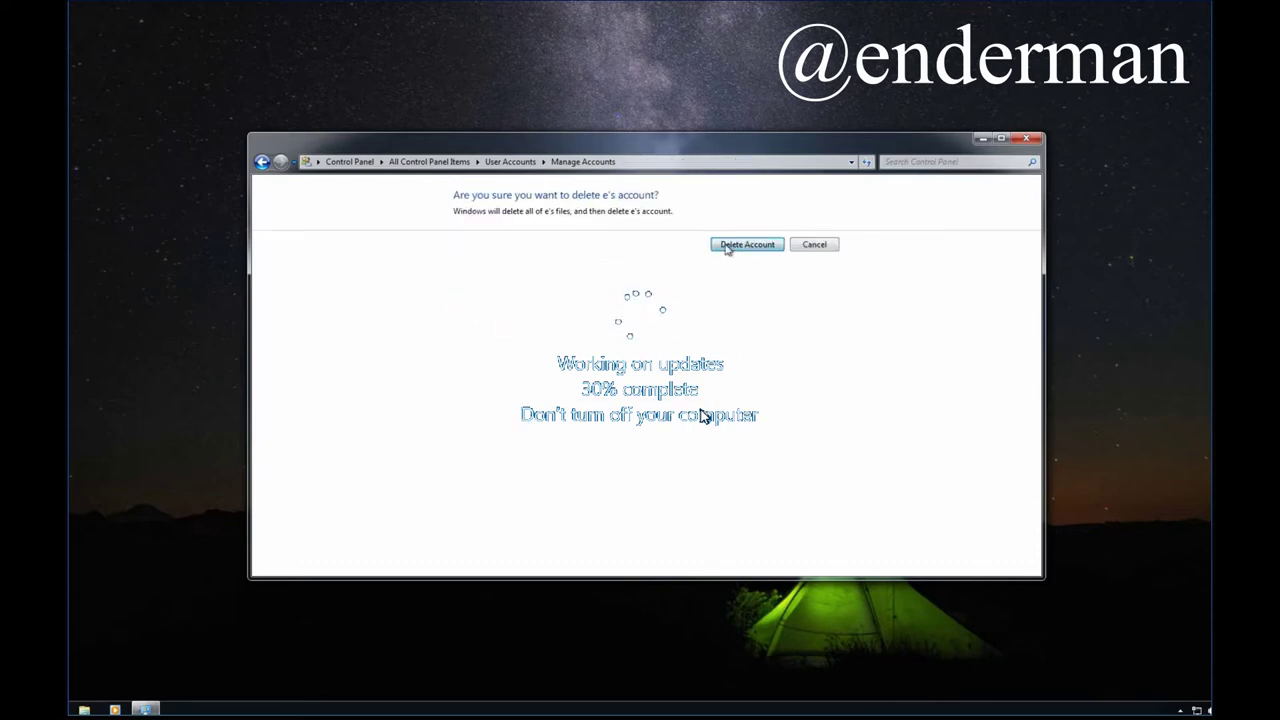
click(747, 245)
click(730, 245)
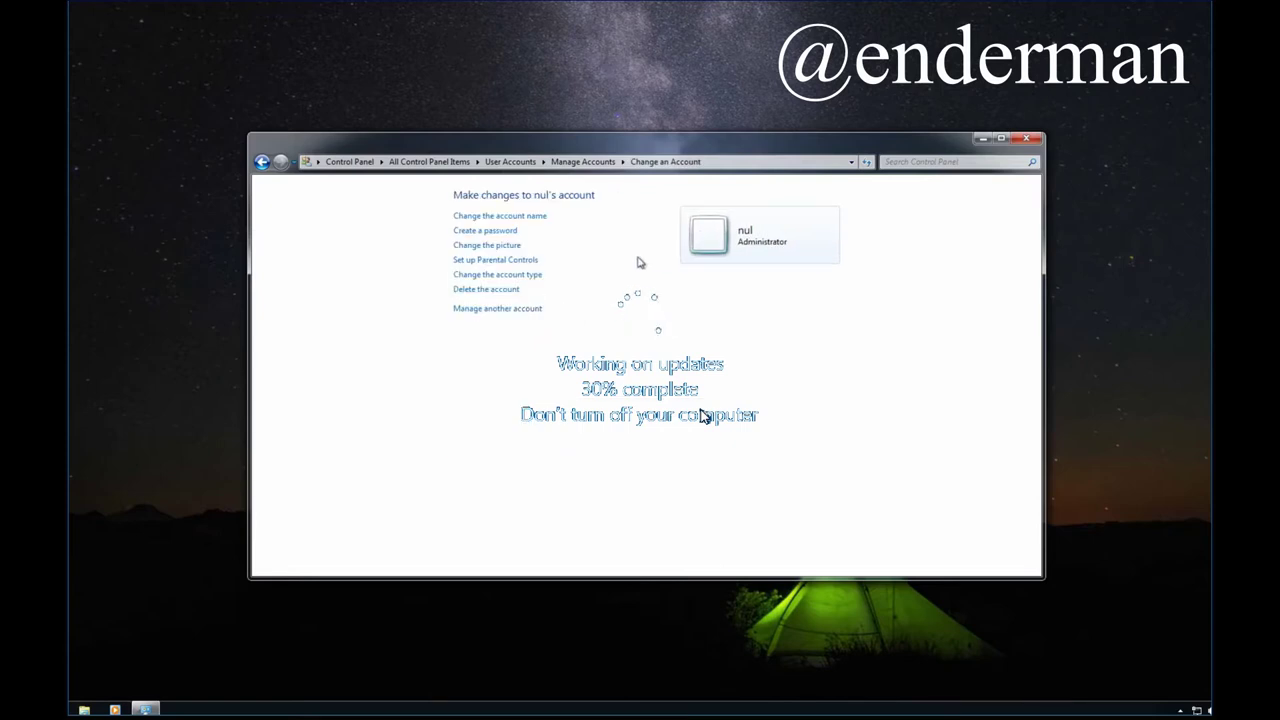
click(495, 290)
click(697, 266)
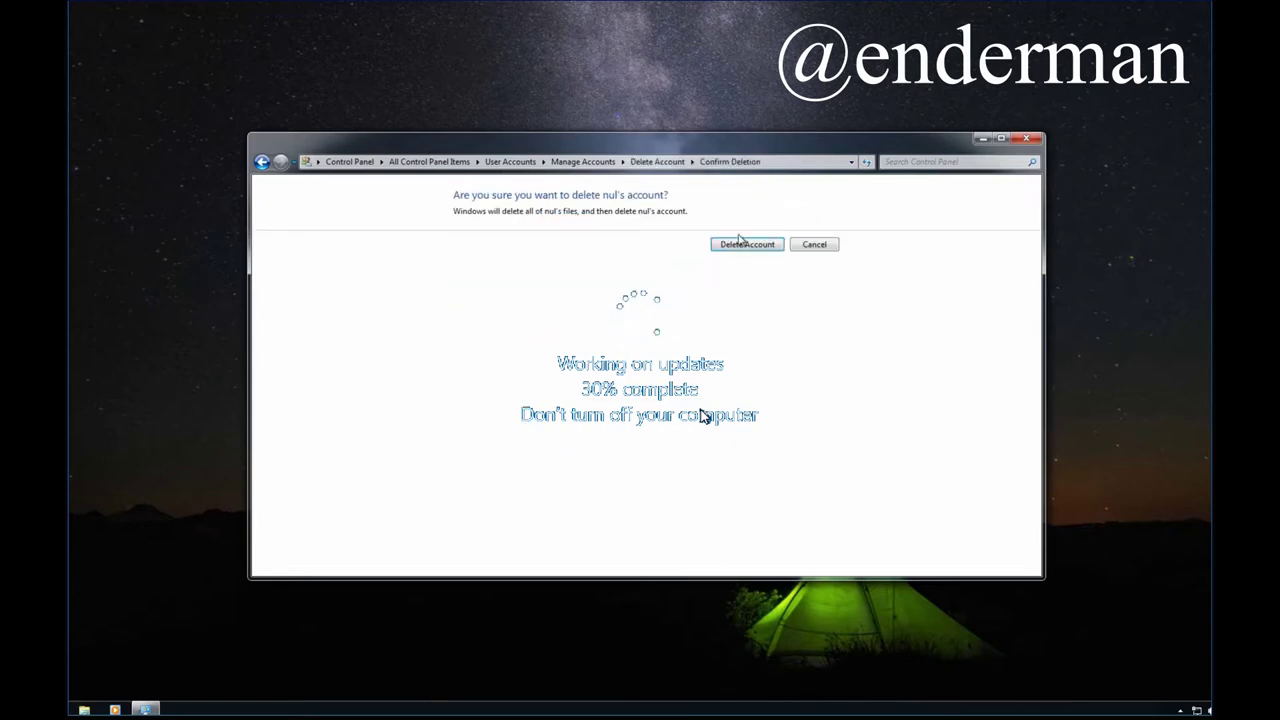
click(740, 244)
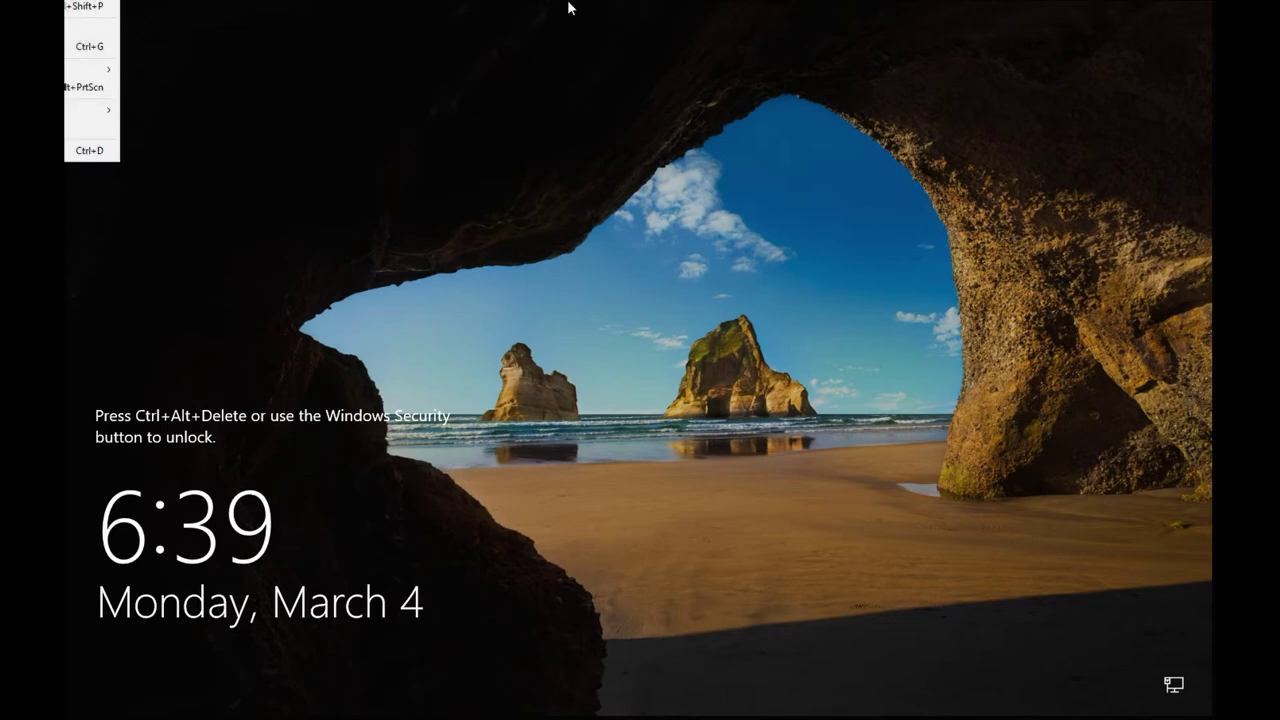
Sign in under Other user with the domain administrator's user name and password.
key(ctrl+alt+Delete)
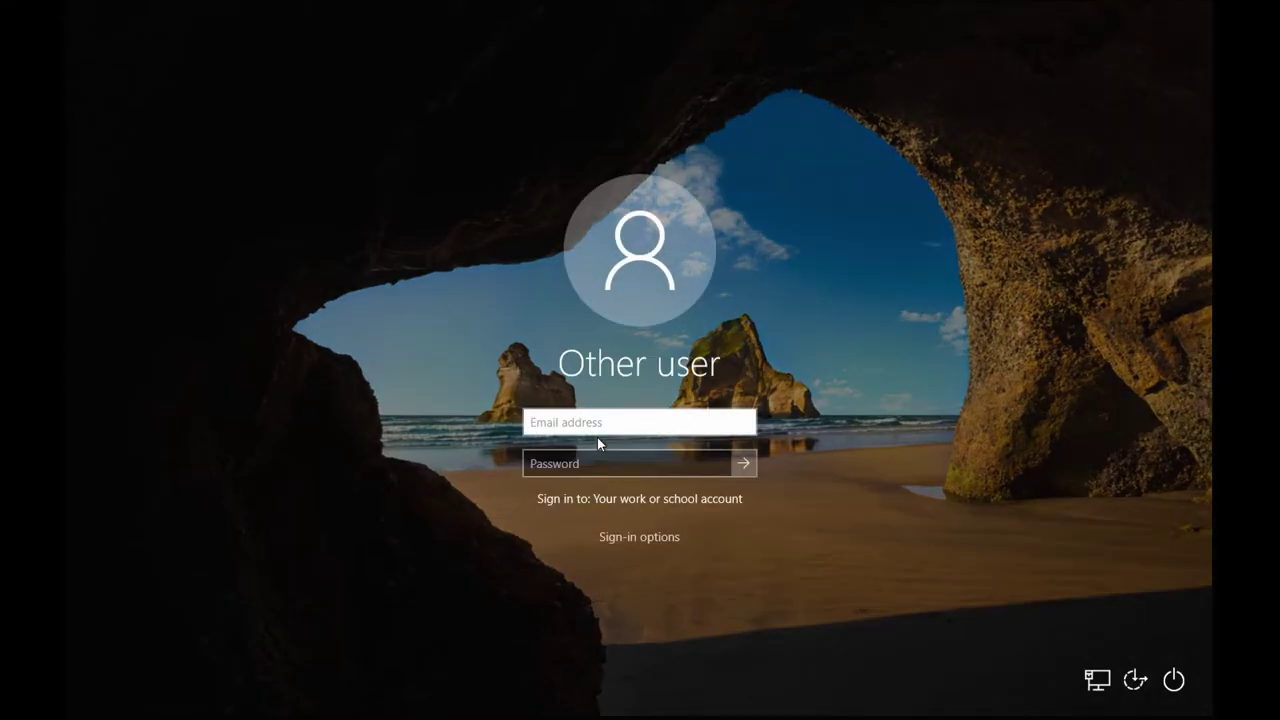
text(Jnsystems\Admin)
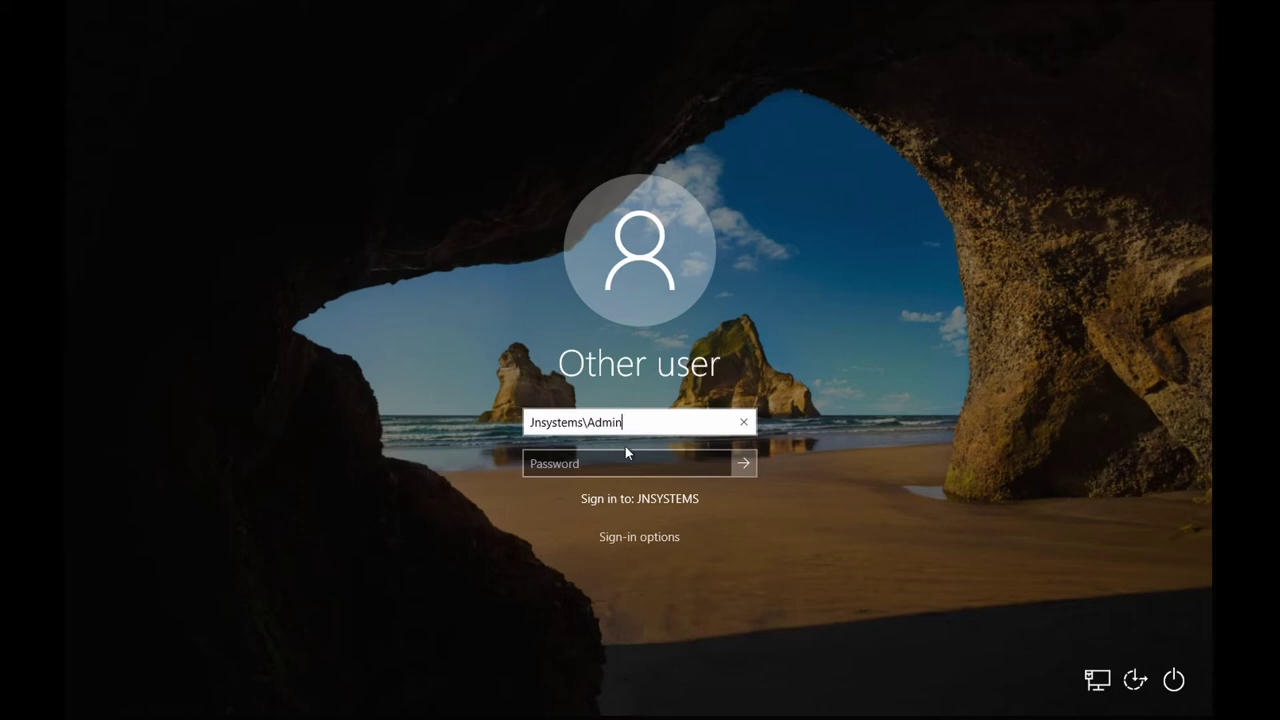
click(627, 458)
click(744, 465)
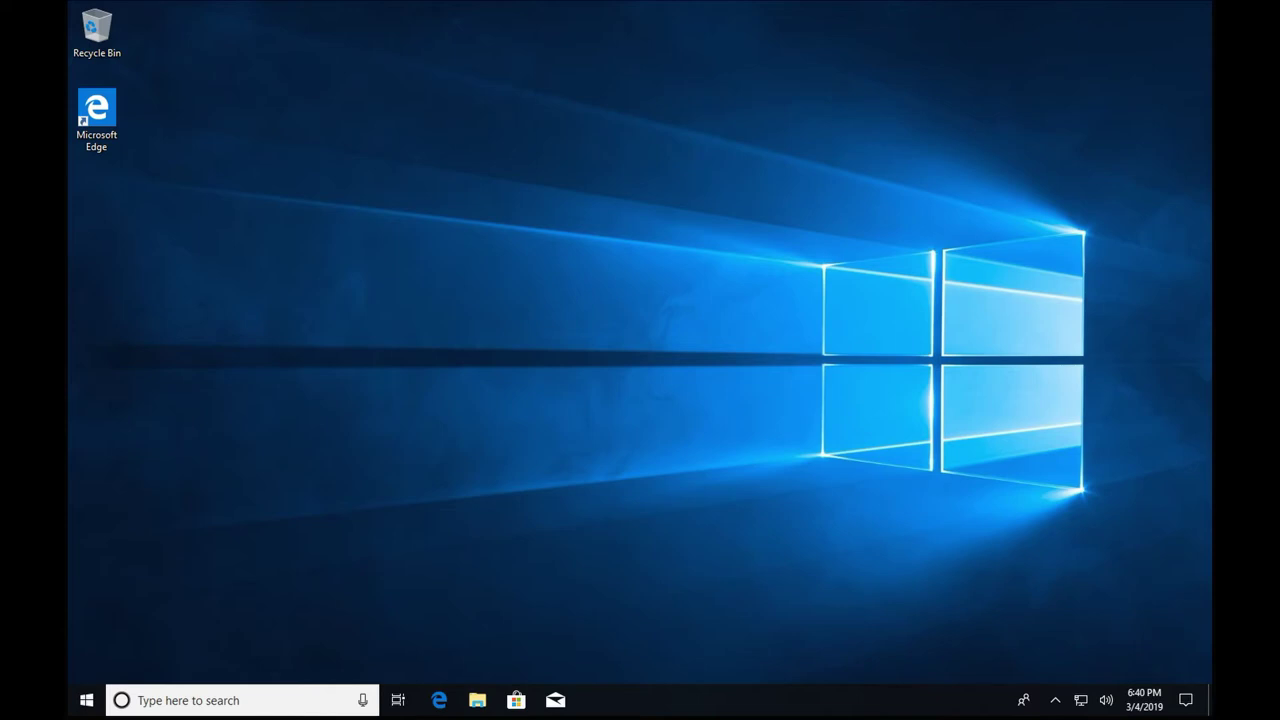
Launch gpedit.msc from Start search and approve the User Account Control prompt.
click(88, 700)
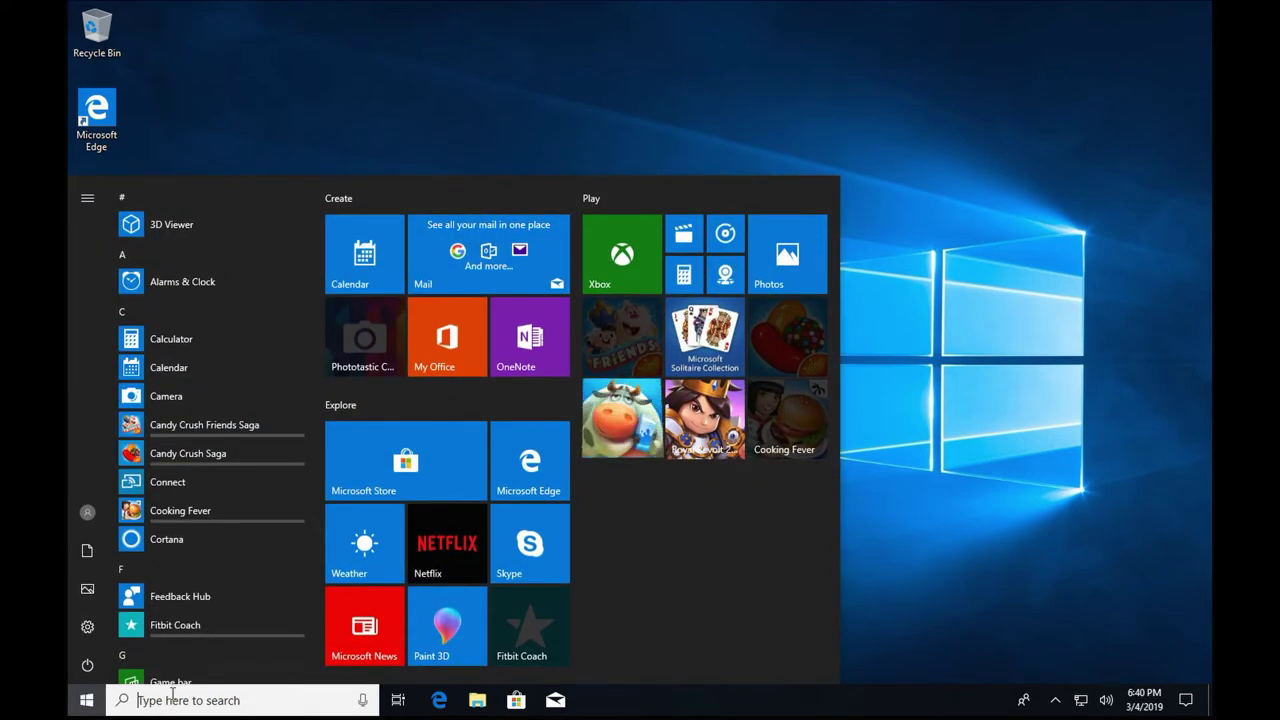
text(gp)
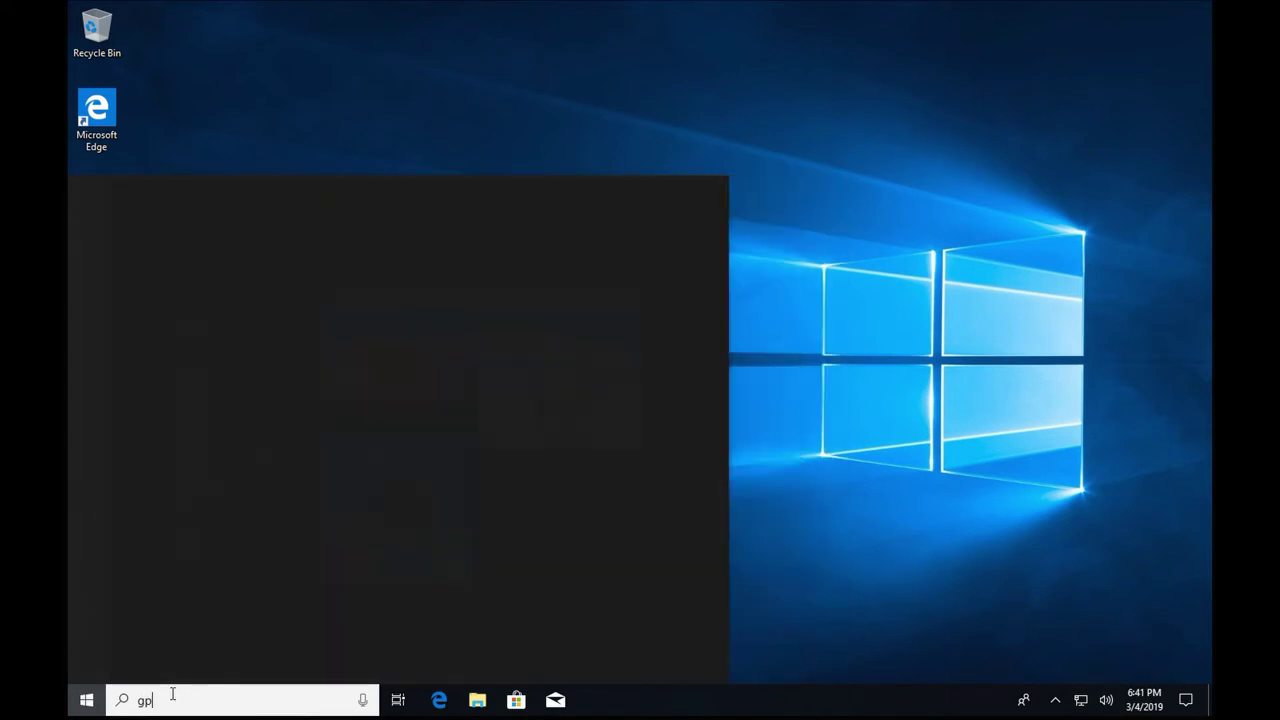
text(edit.msc)
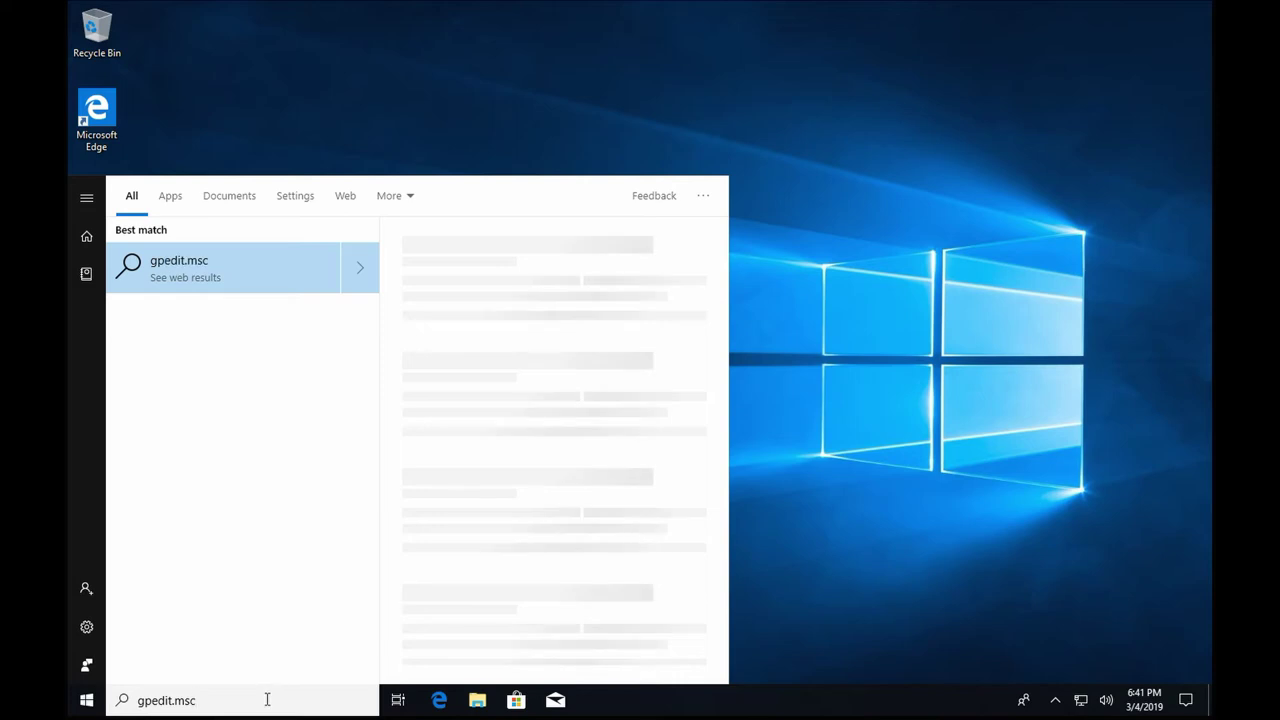
key(Return)
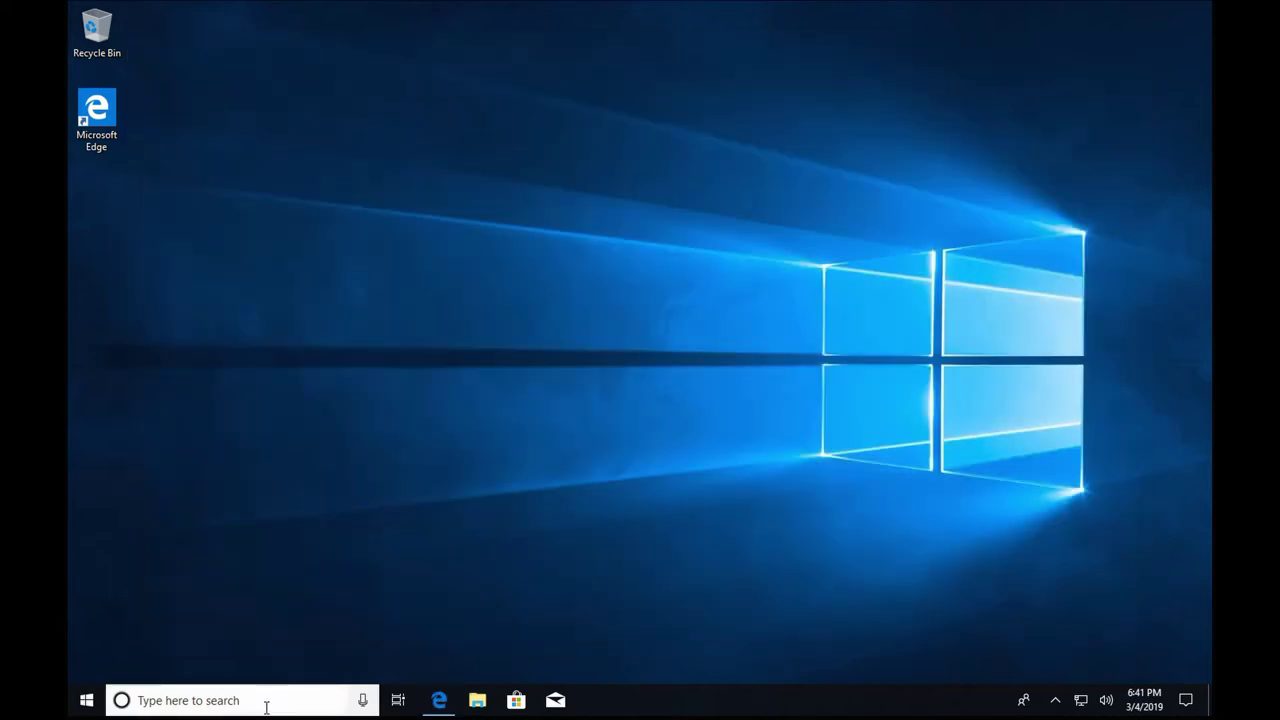
click(265, 700)
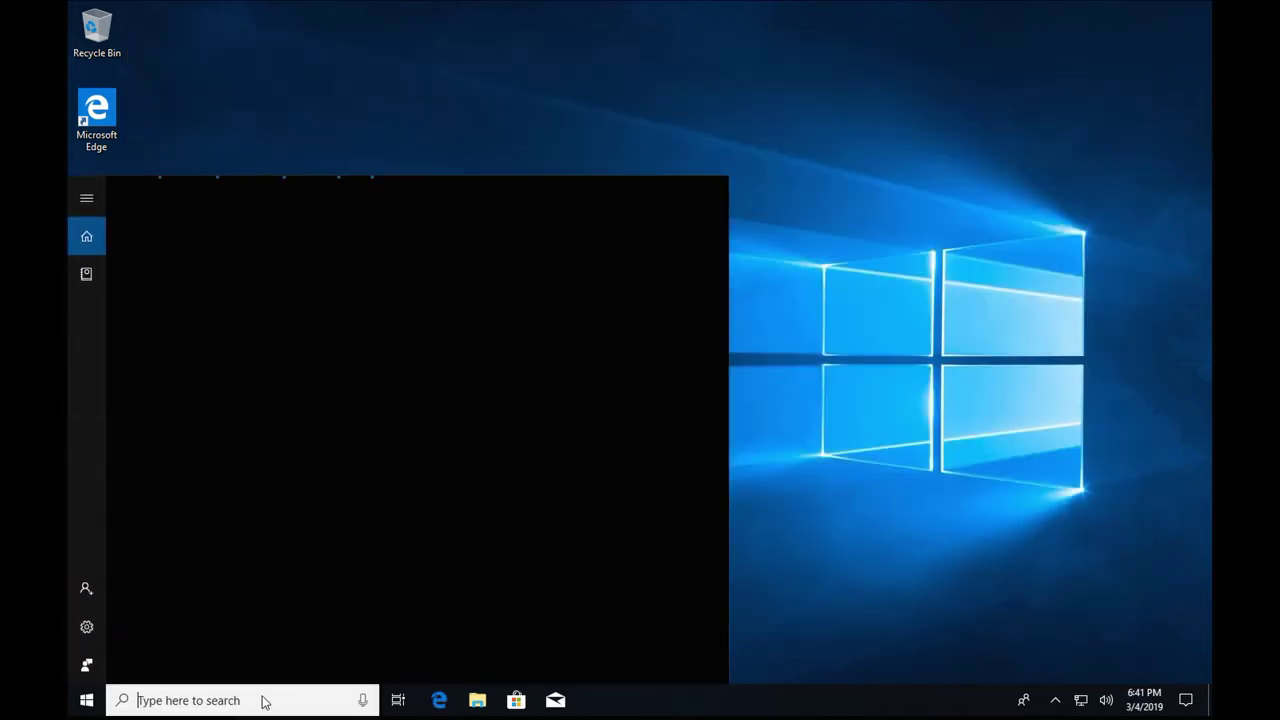
text(gpedit.msc)
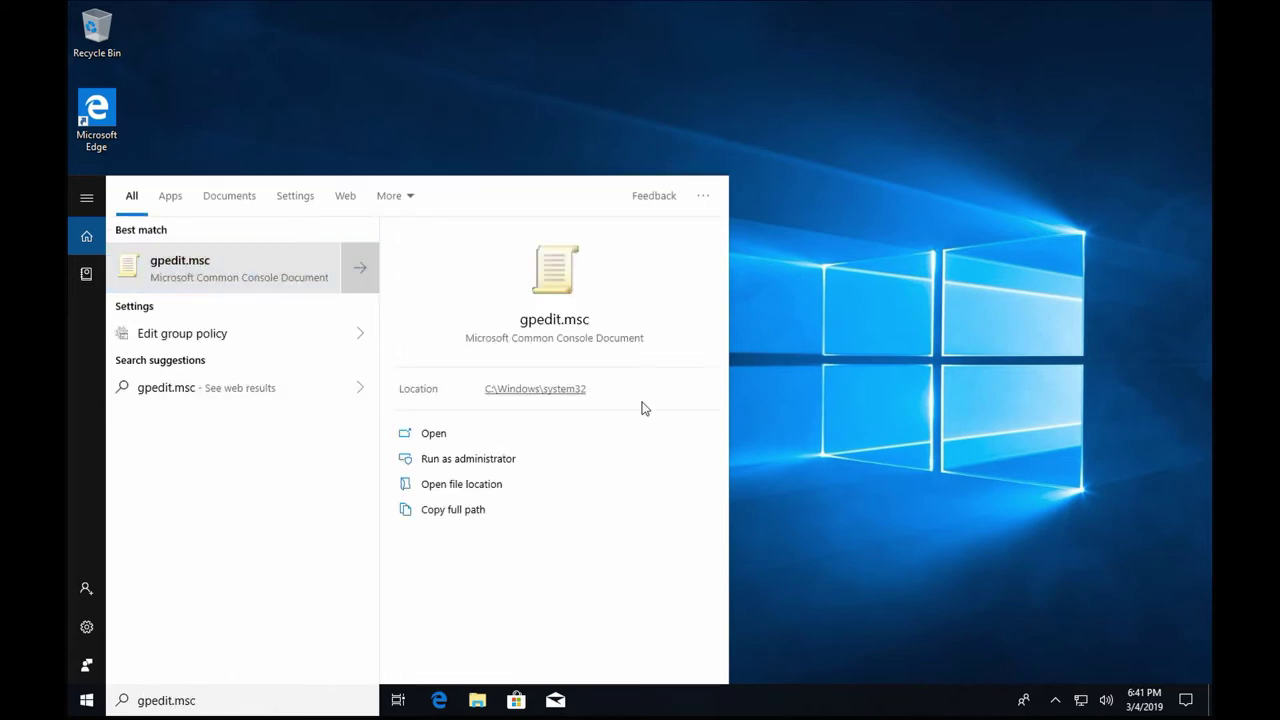
key(Return)
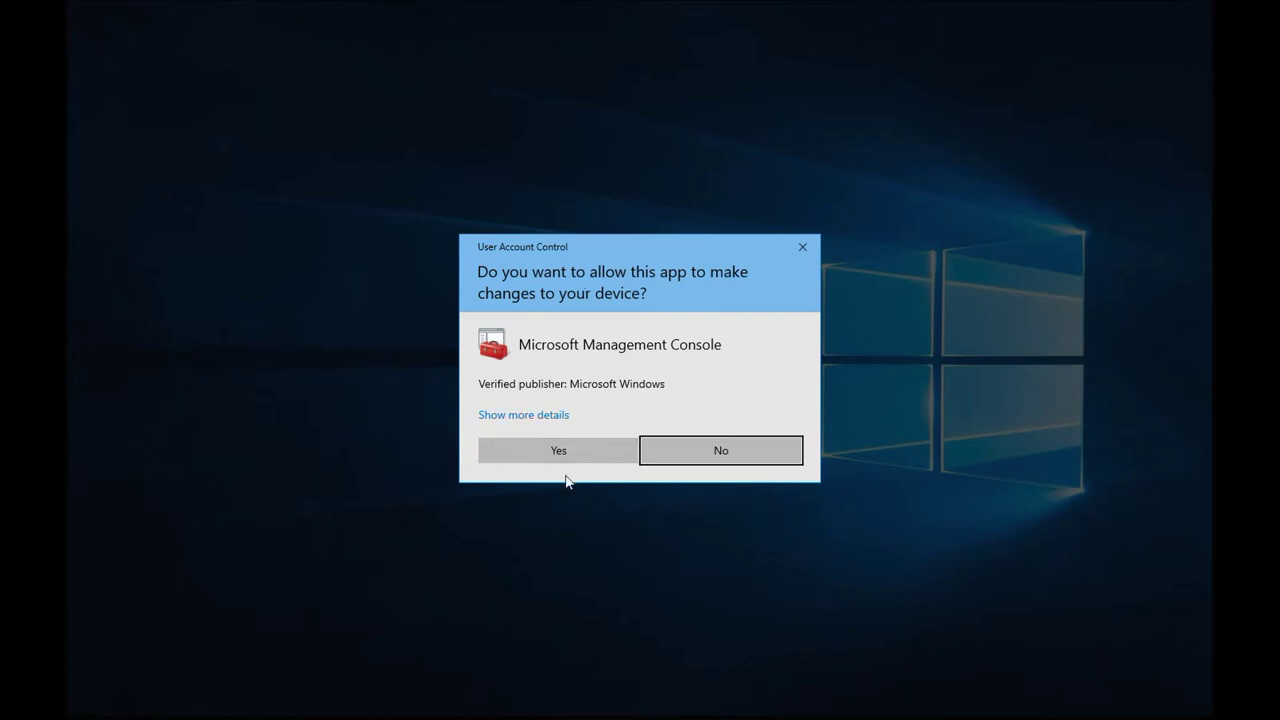
click(560, 451)
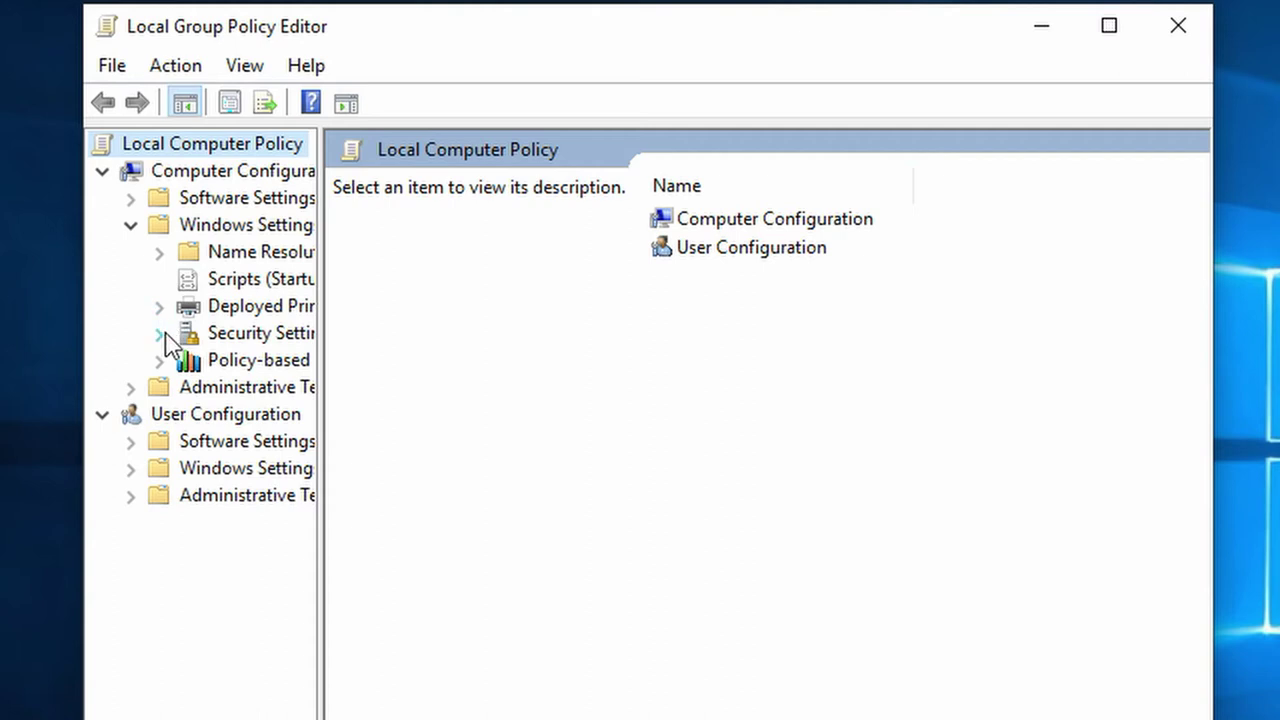
Navigate to Security Settings > Local Policies > Security Options and view Accounts: Rename administrator account.
click(160, 333)
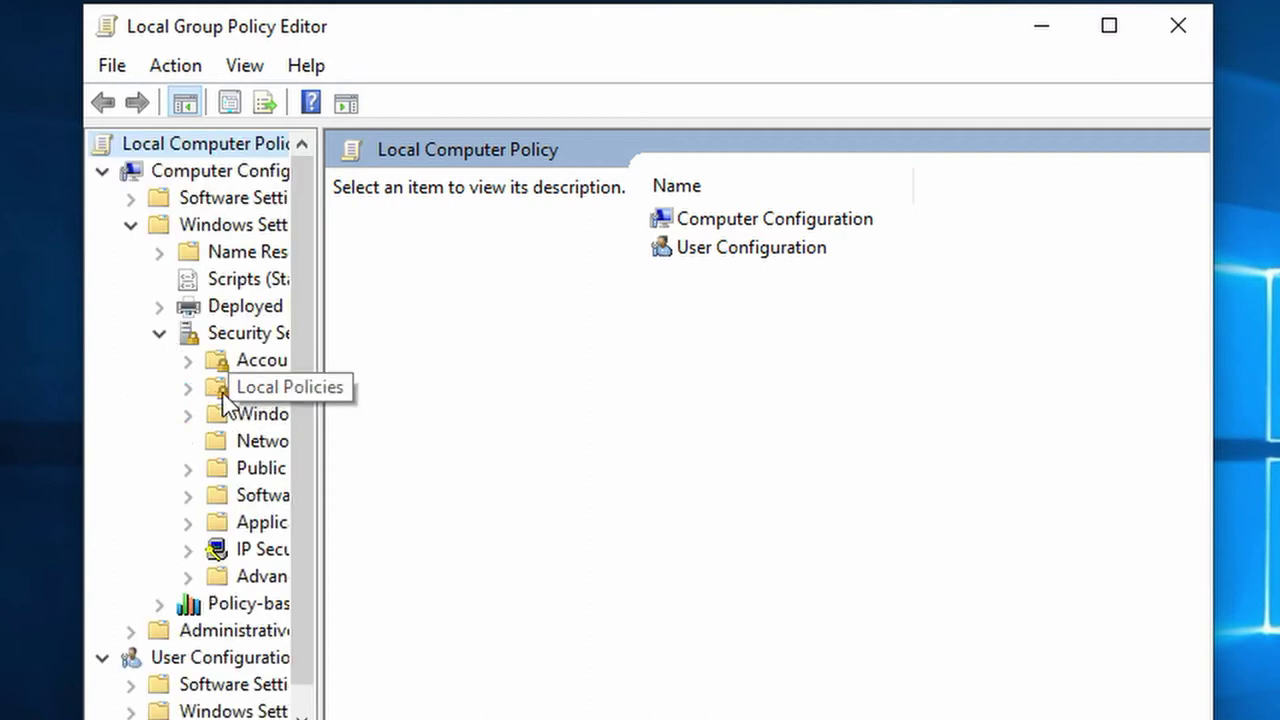
click(188, 388)
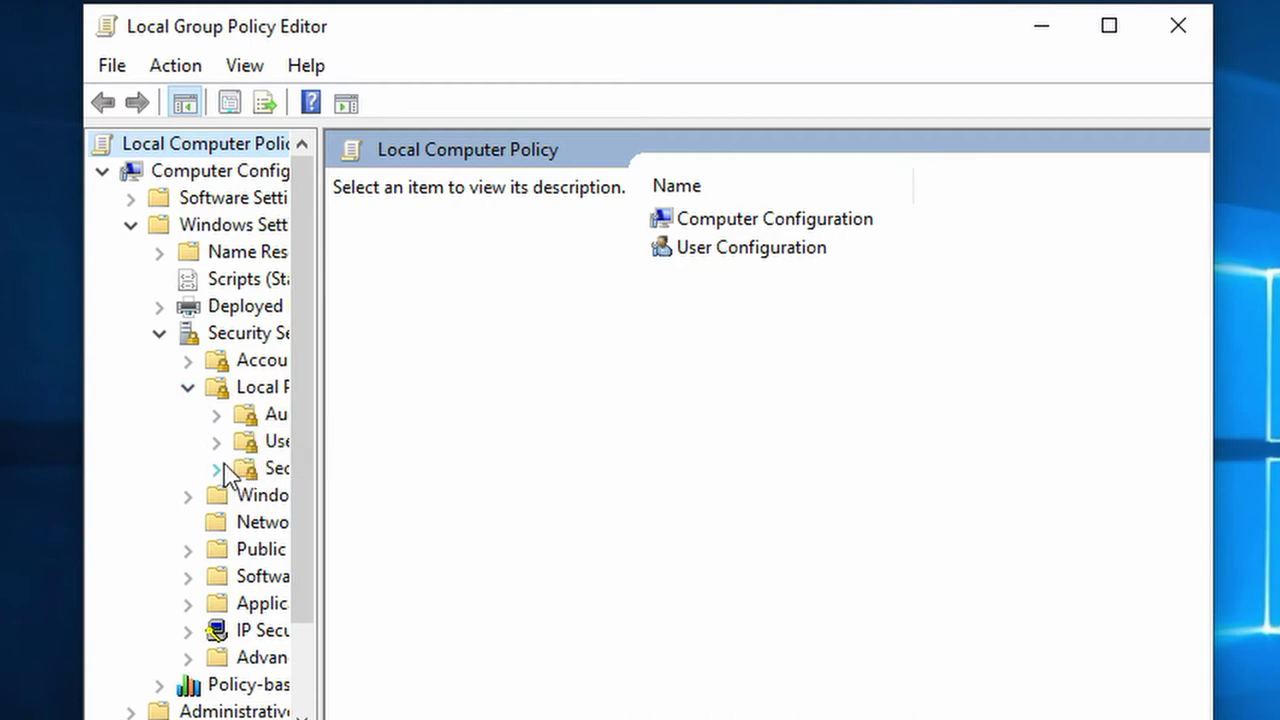
click(234, 469)
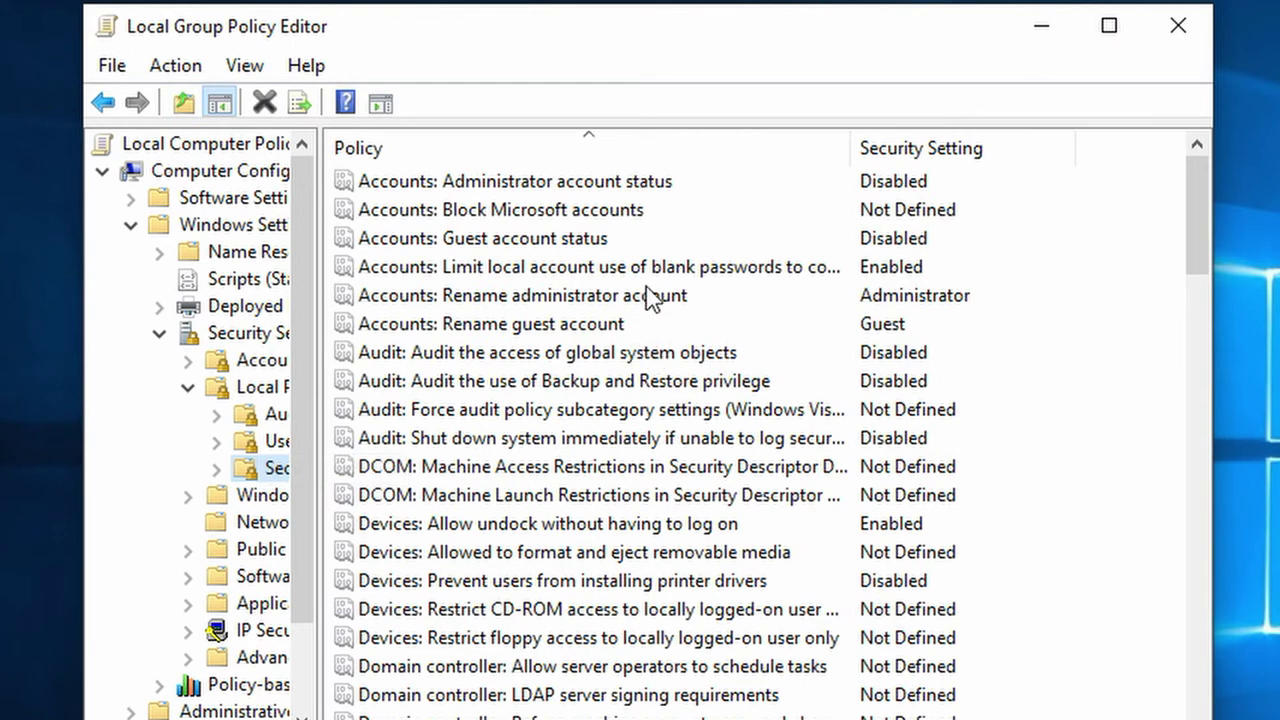
click(594, 297)
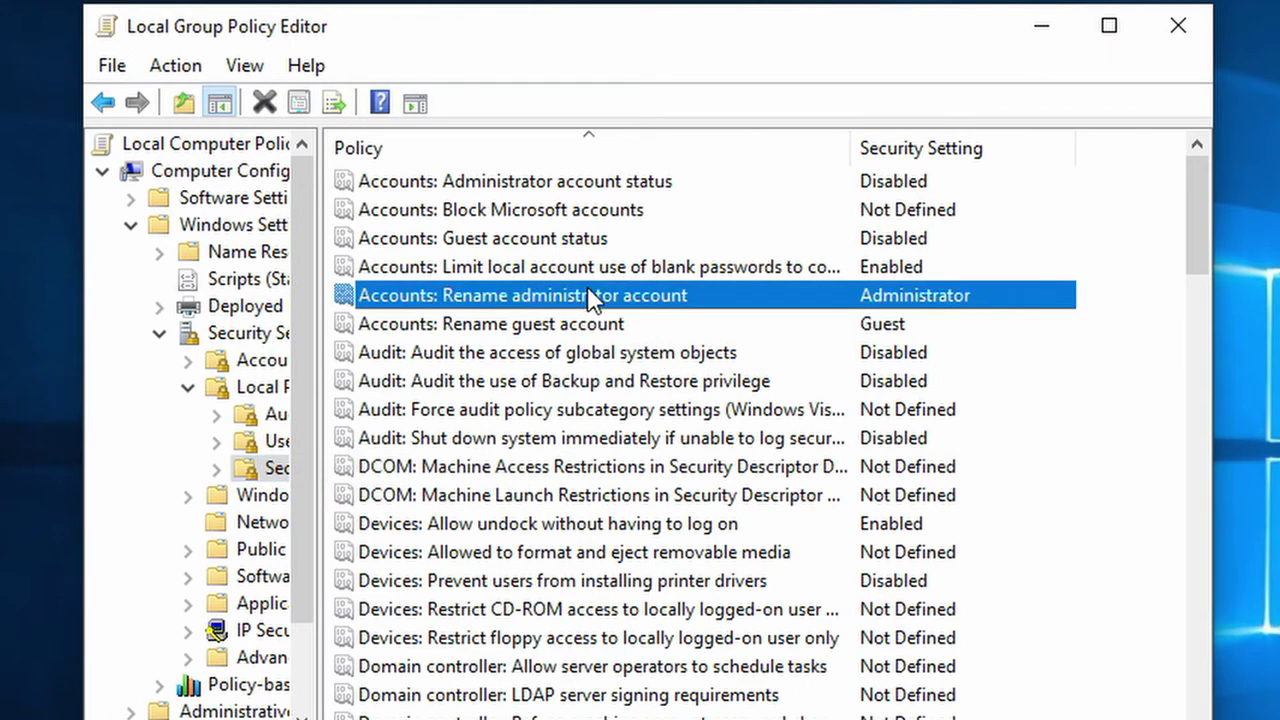
double_click(893, 296)
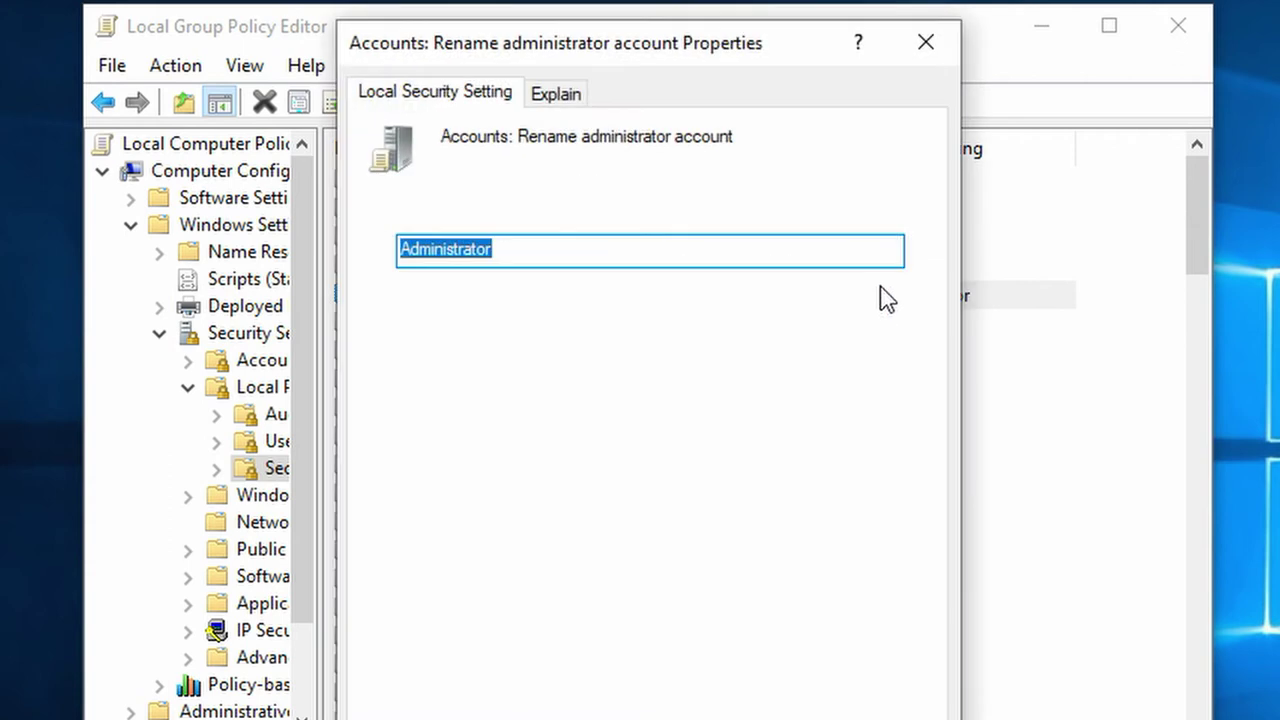
key(Escape)
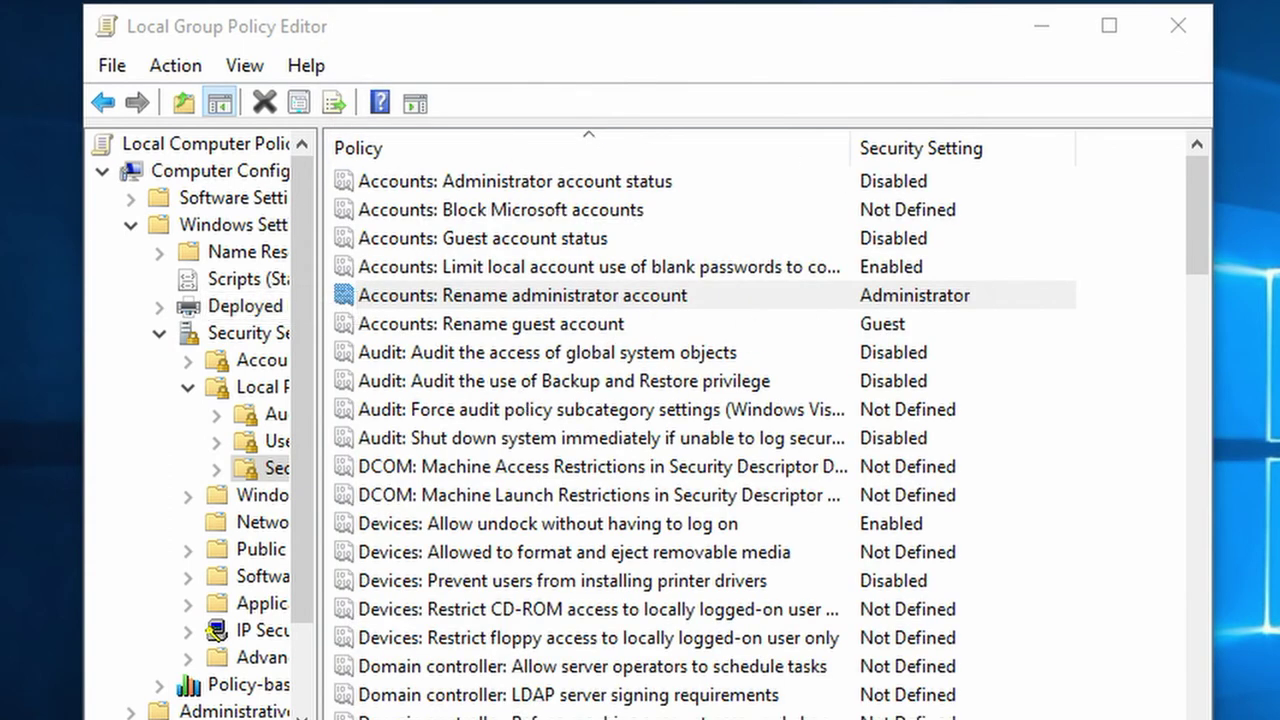
Open the Rename administrator account properties and select the Administrator name value.
click(890, 300)
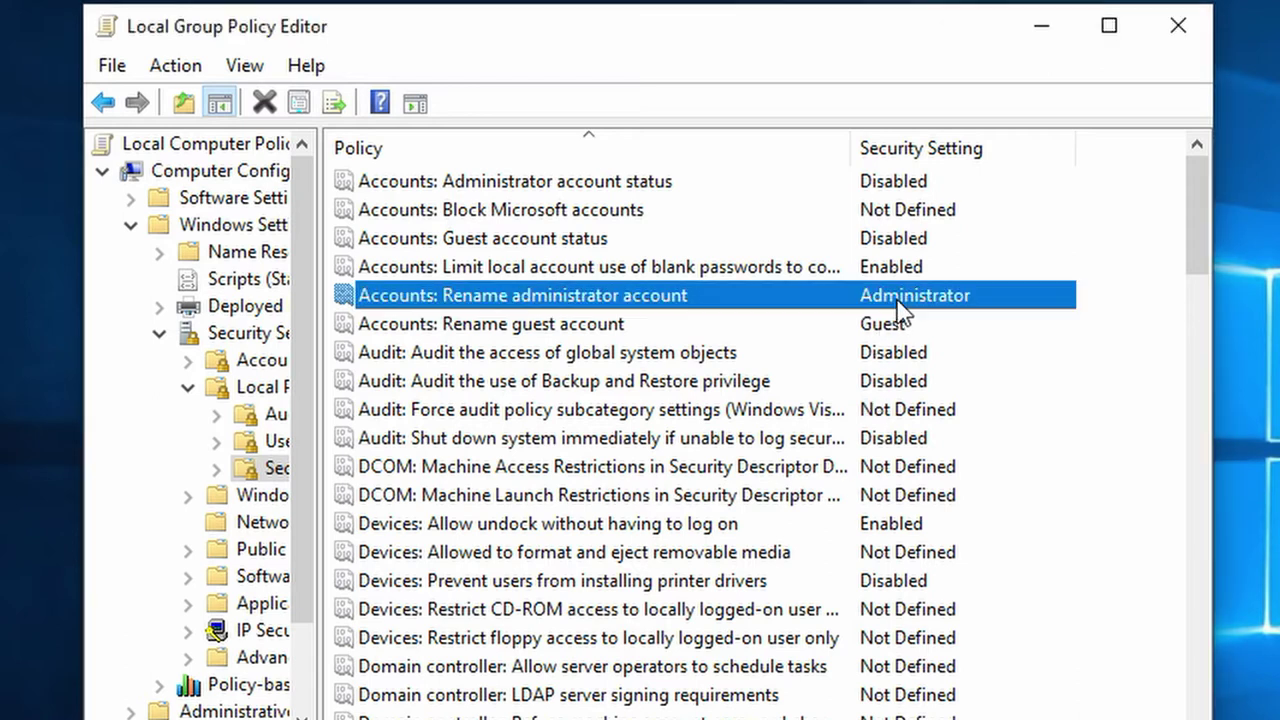
right_click(833, 300)
click(867, 318)
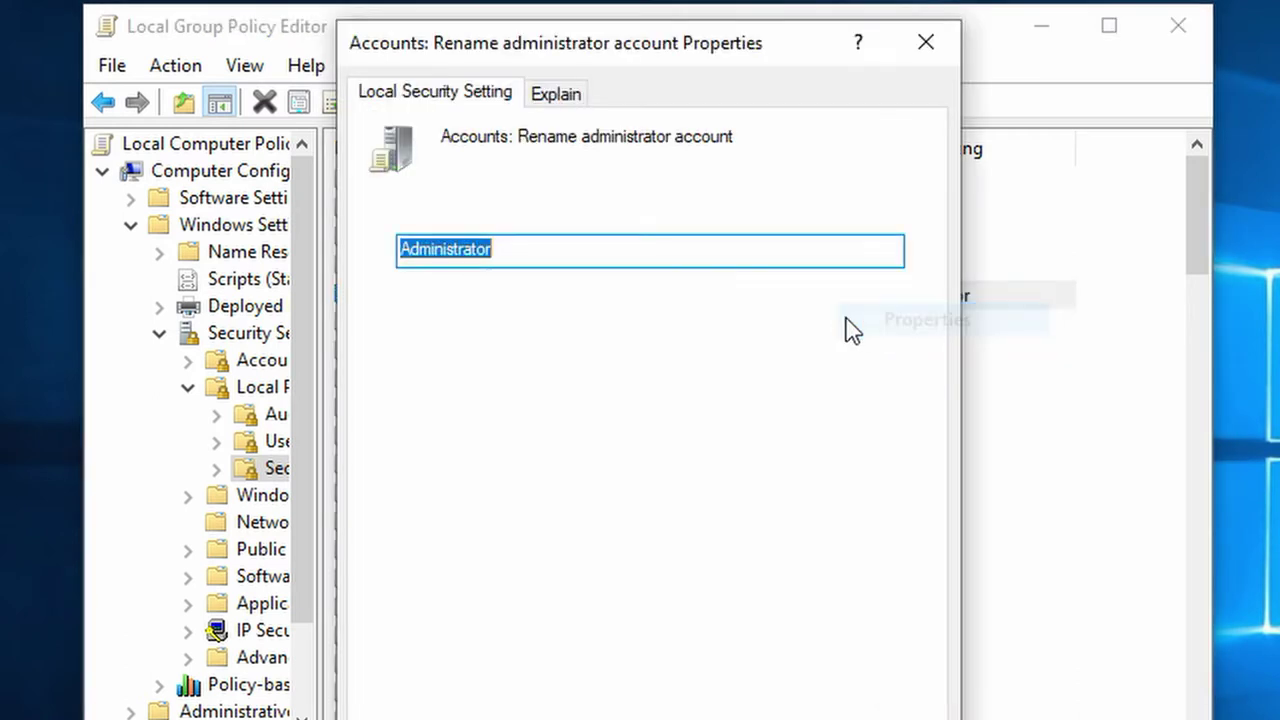
click(569, 249)
double_click(569, 249)
click(586, 246)
drag(620, 247, 389, 223)
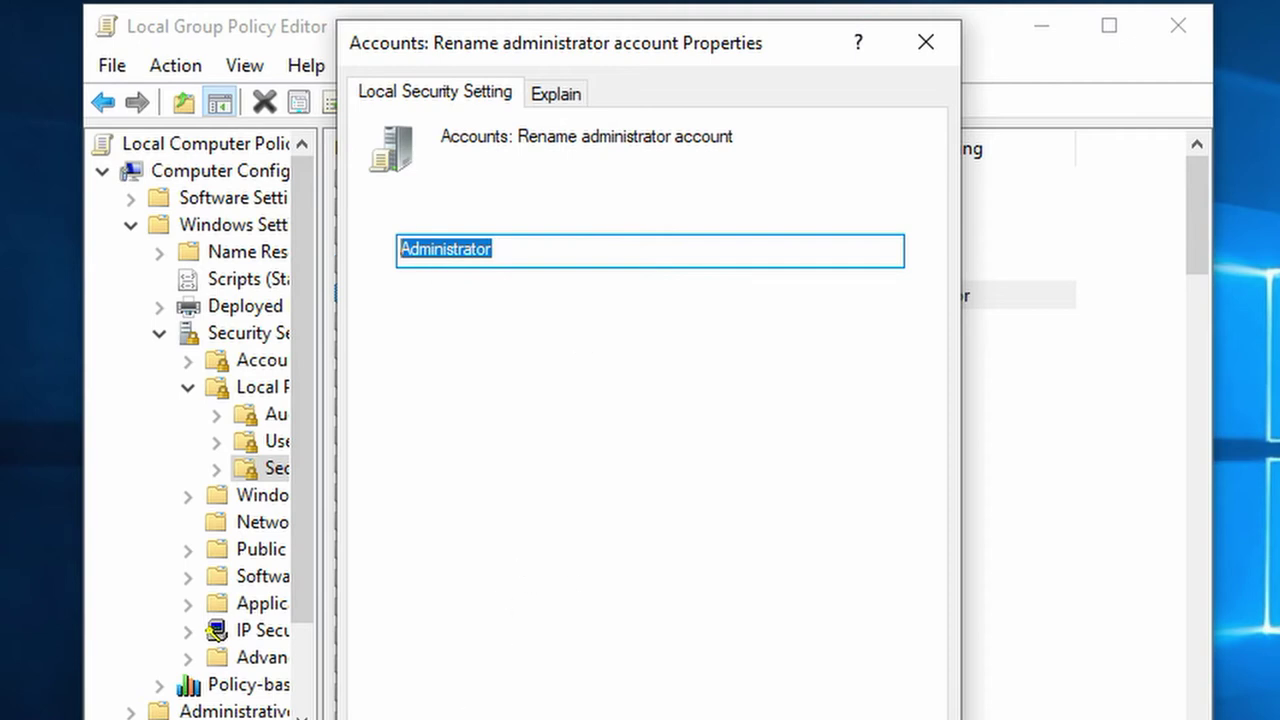
Start Windows PowerShell (Admin) from the Win+X menu and approve elevation.
key(super+x)
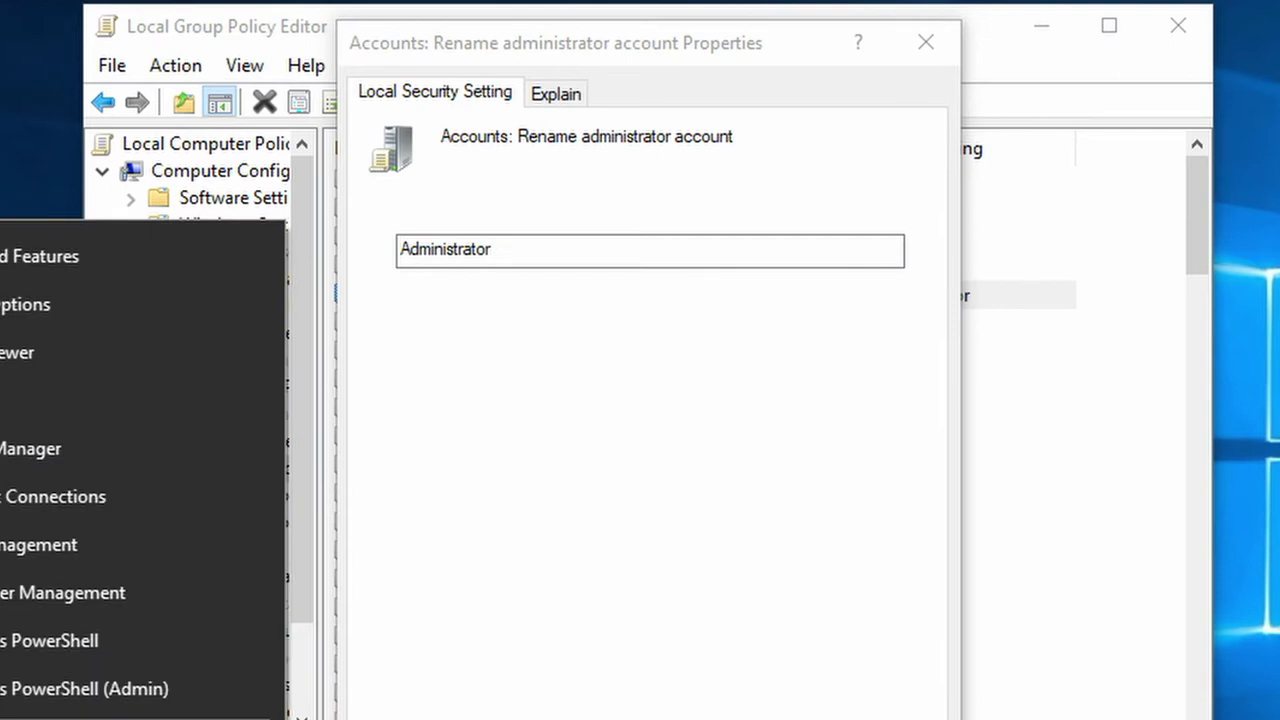
click(36, 692)
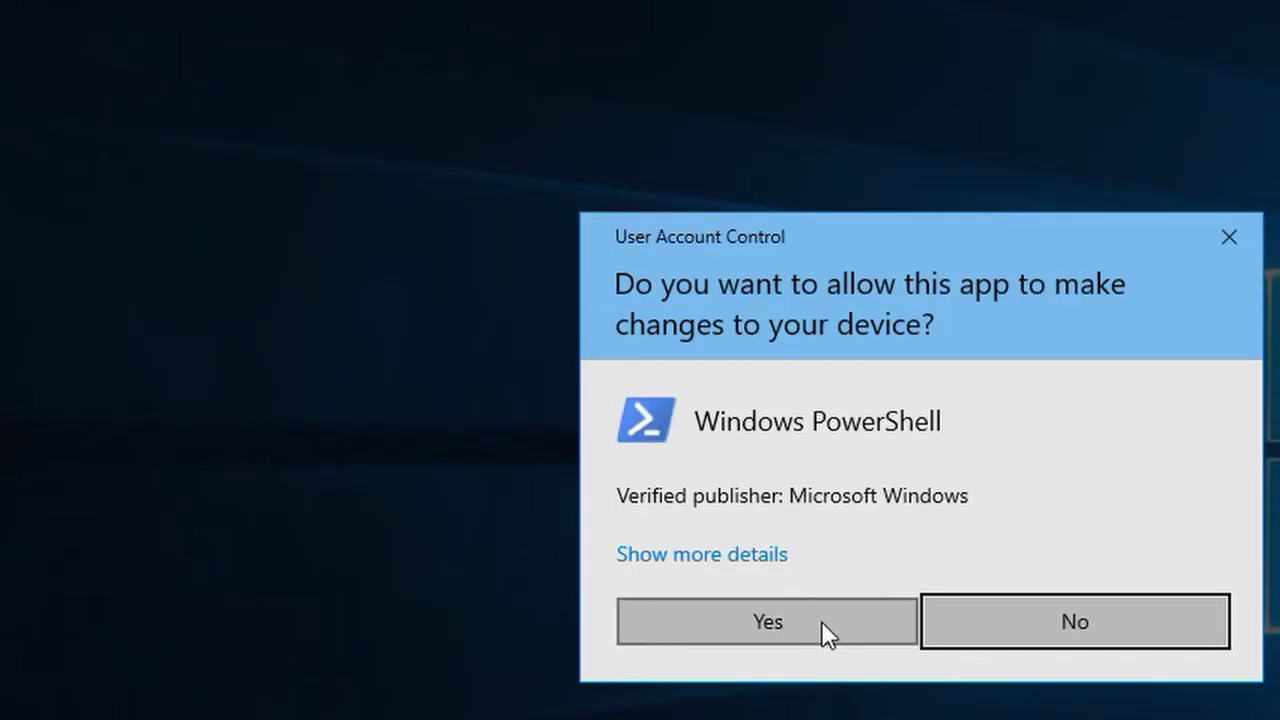
click(821, 622)
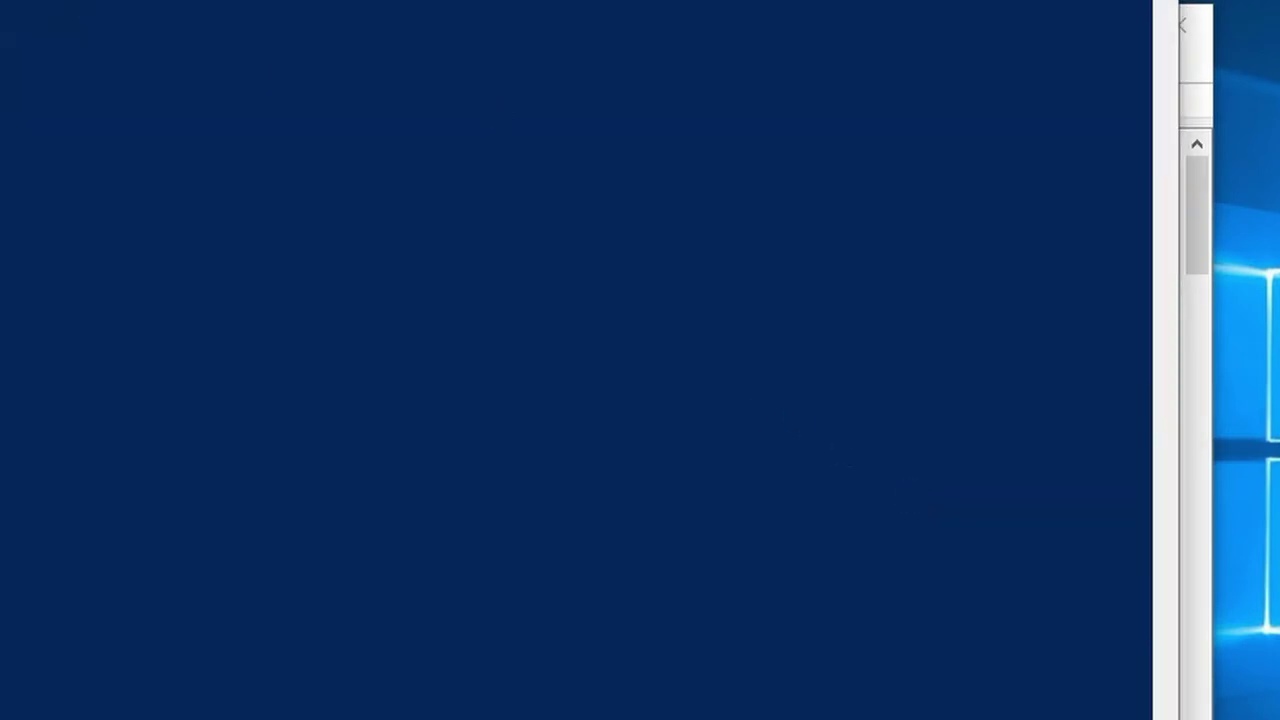
Run net user Administrator /active:yes in PowerShell, then exit it.
drag(240, 2, 276, 320)
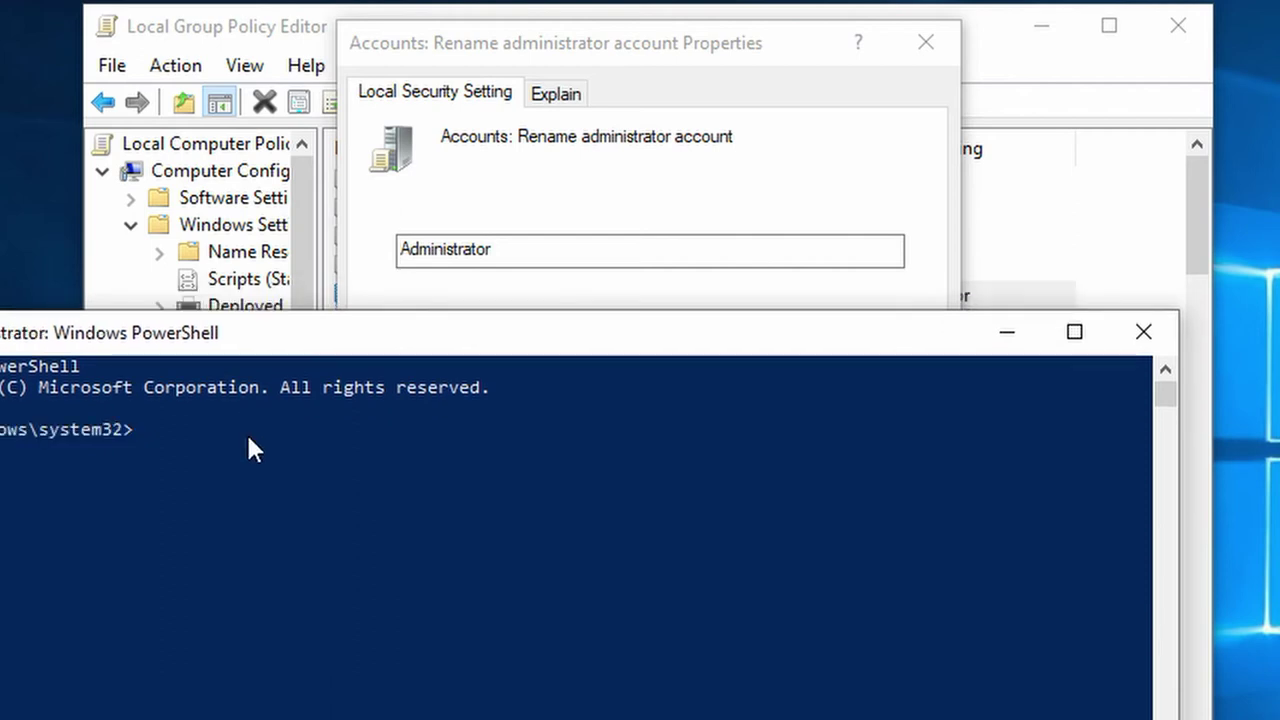
text(net user Adminits)
key(BackSpace)
key(BackSpace)
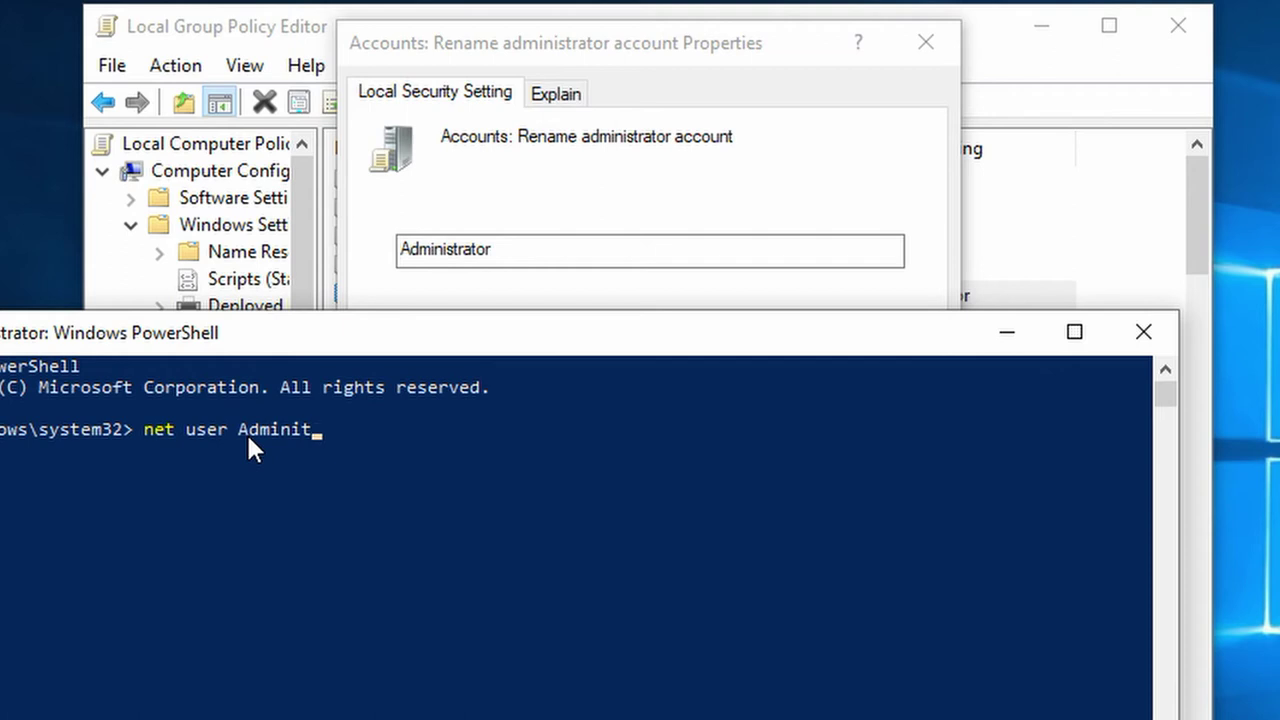
text(s)
text(trat)
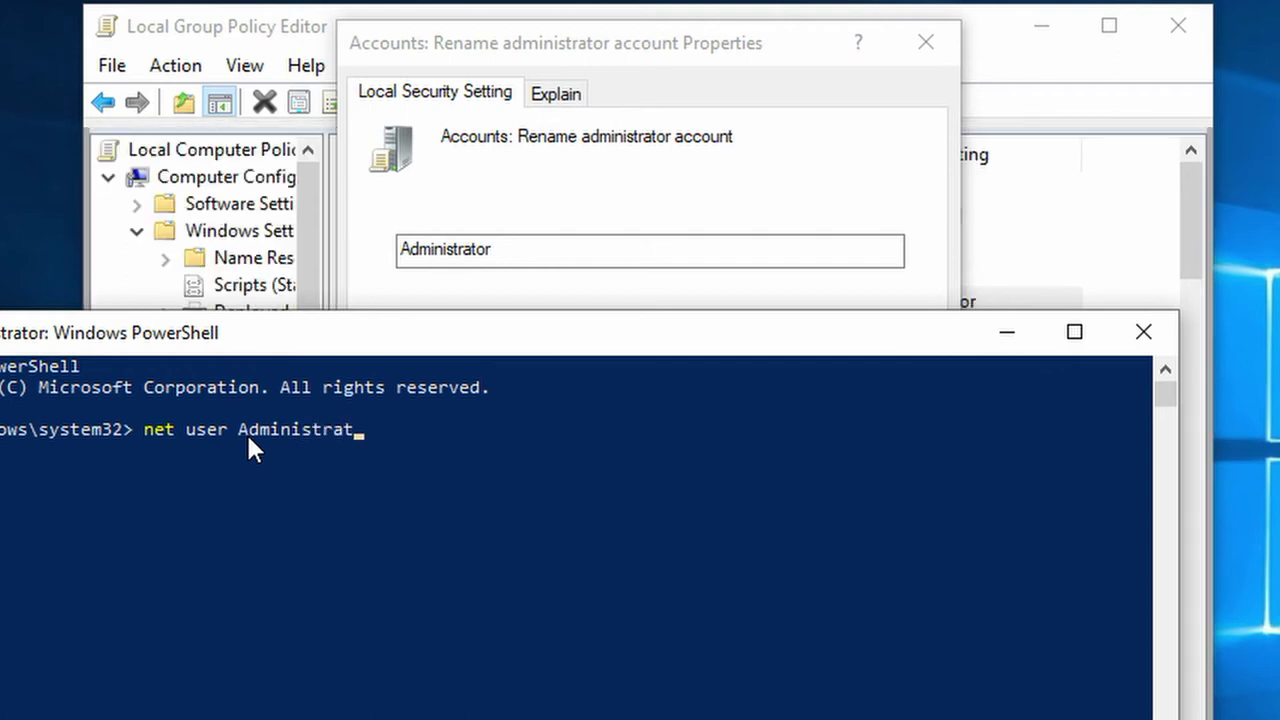
text(or /active:yes)
key(Return)
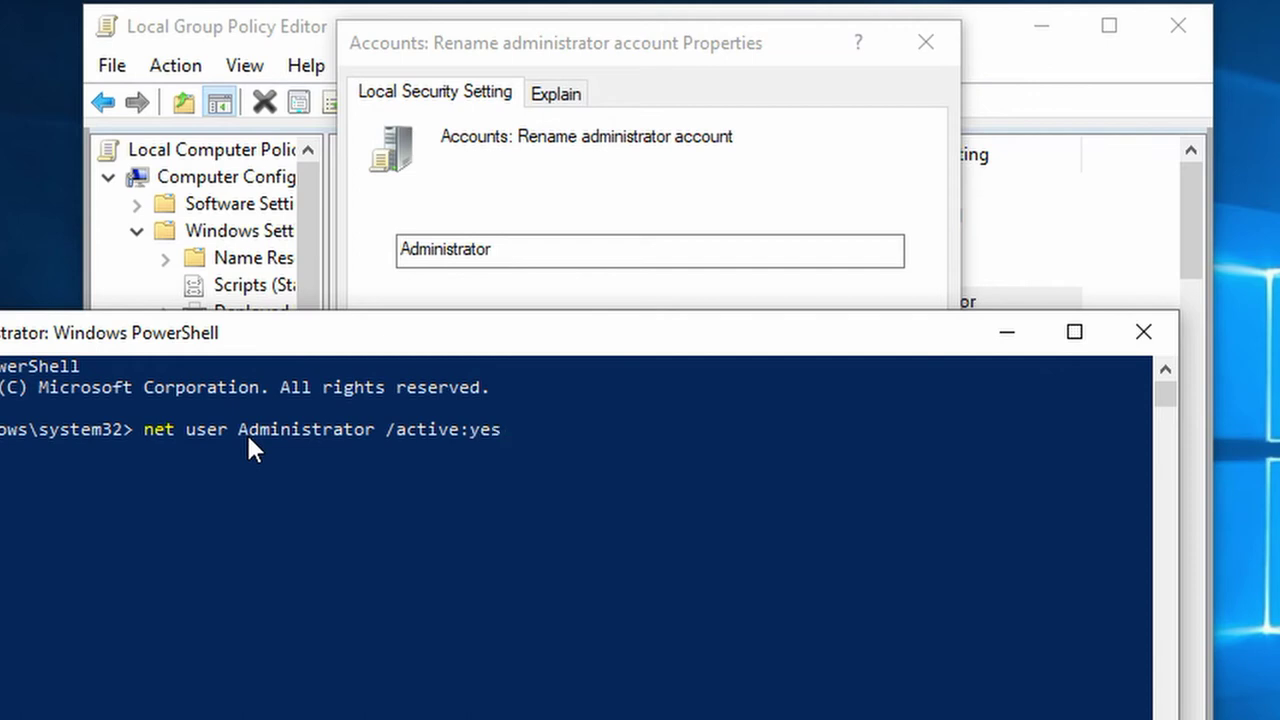
text(exit)
key(Return)
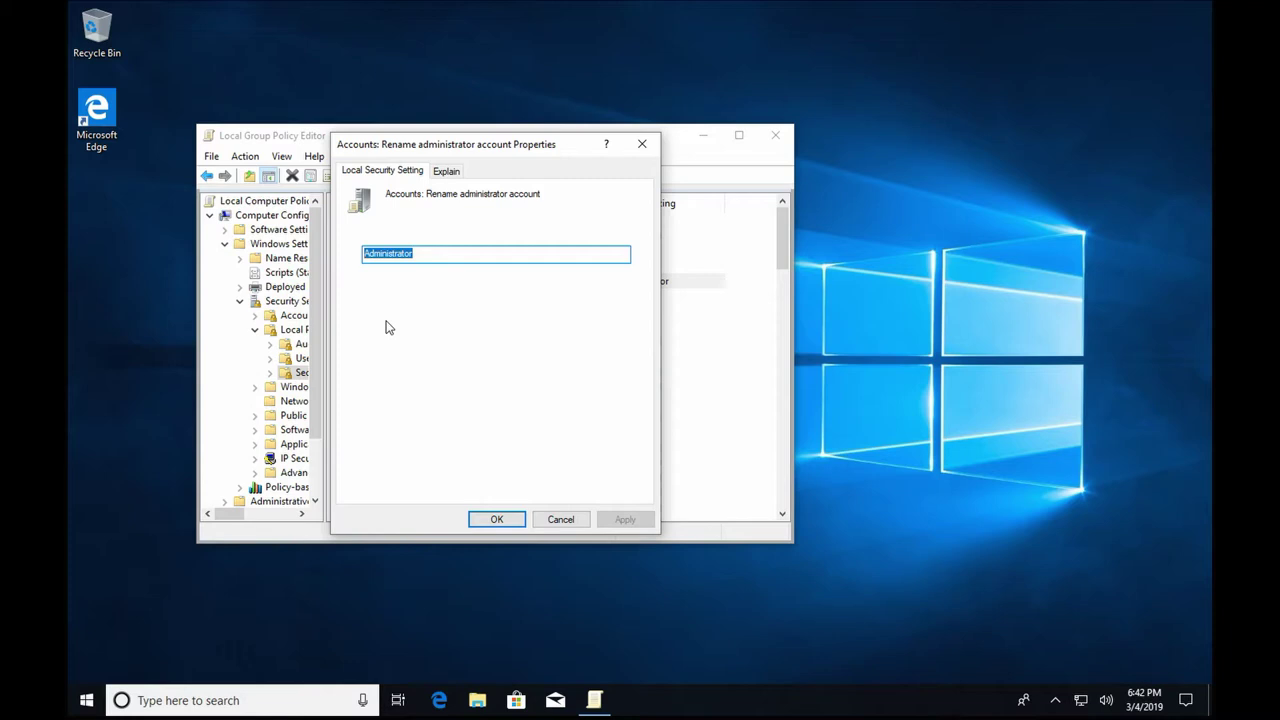
key(Escape)
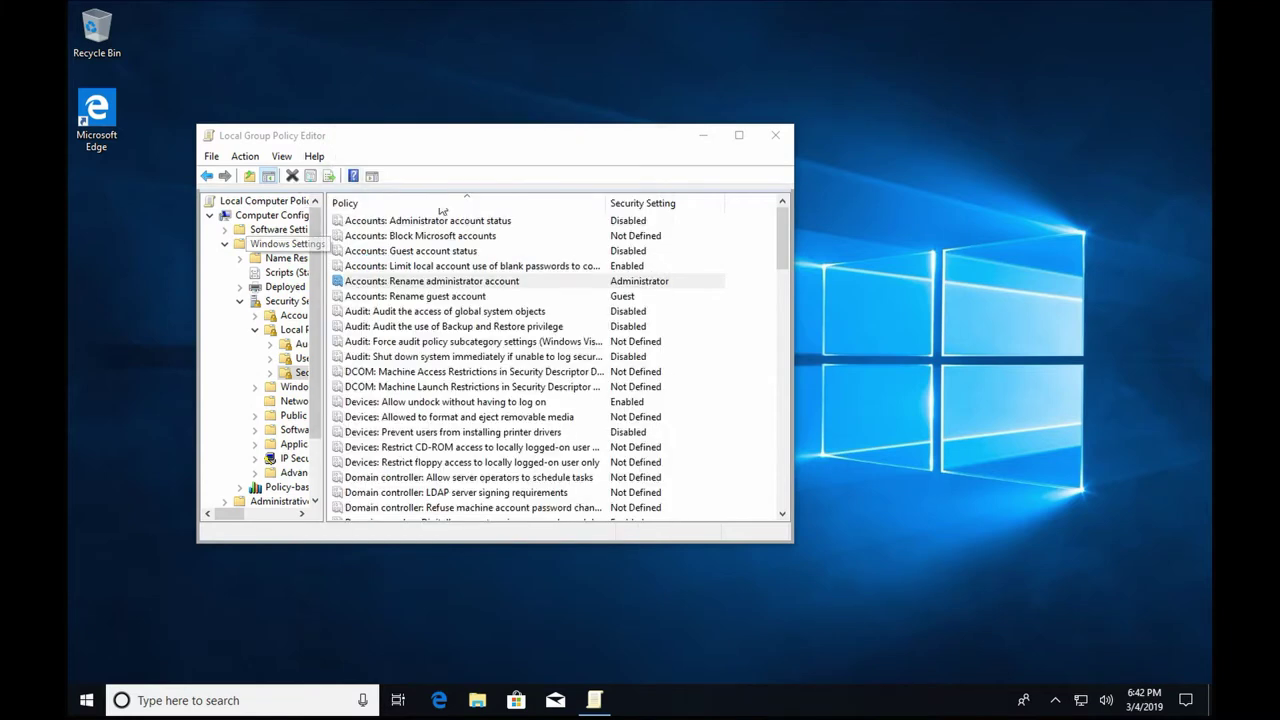
Rearrange the windows and append ', Video:' to the credit line in Notepad.
drag(413, 136, 829, 155)
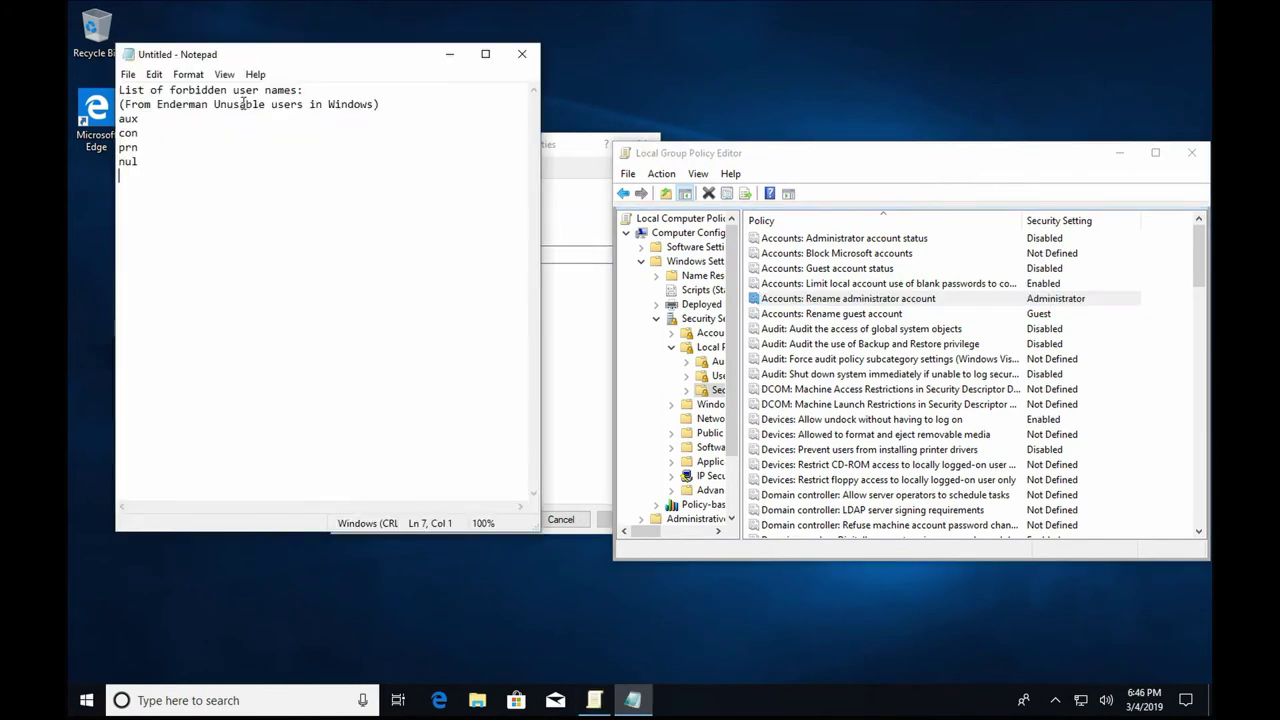
drag(280, 62, 249, 206)
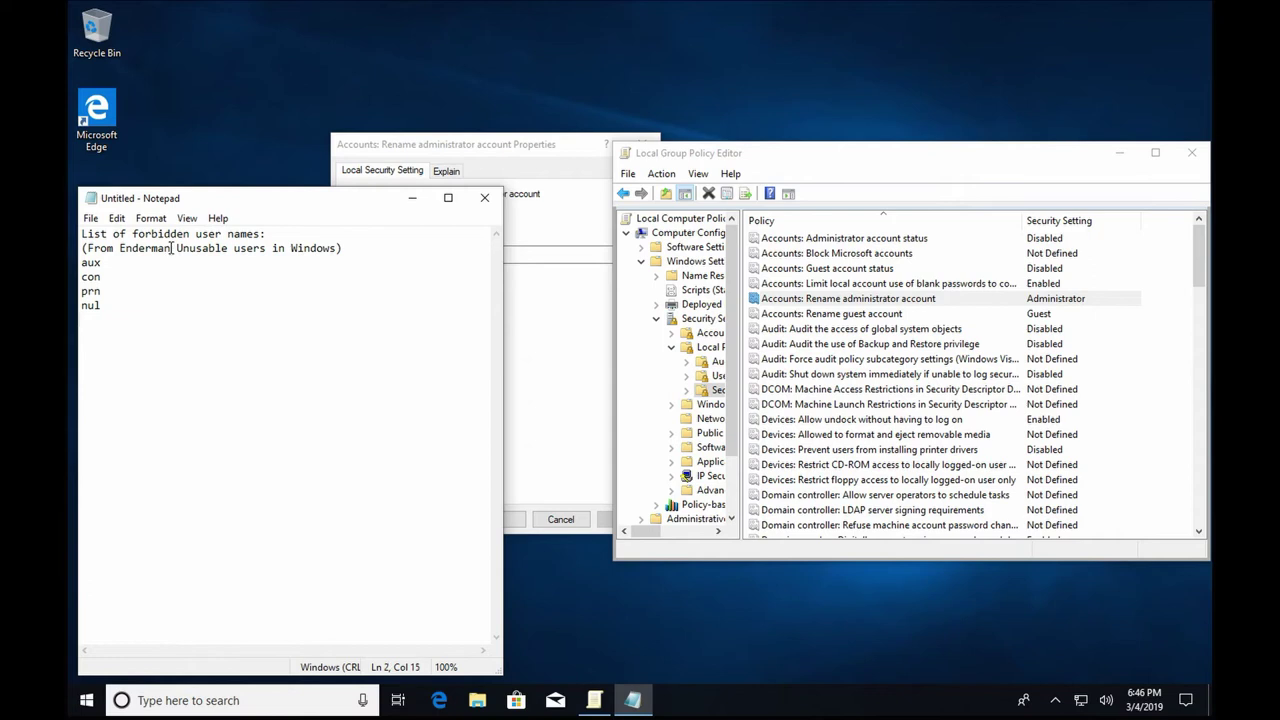
text(, Video)
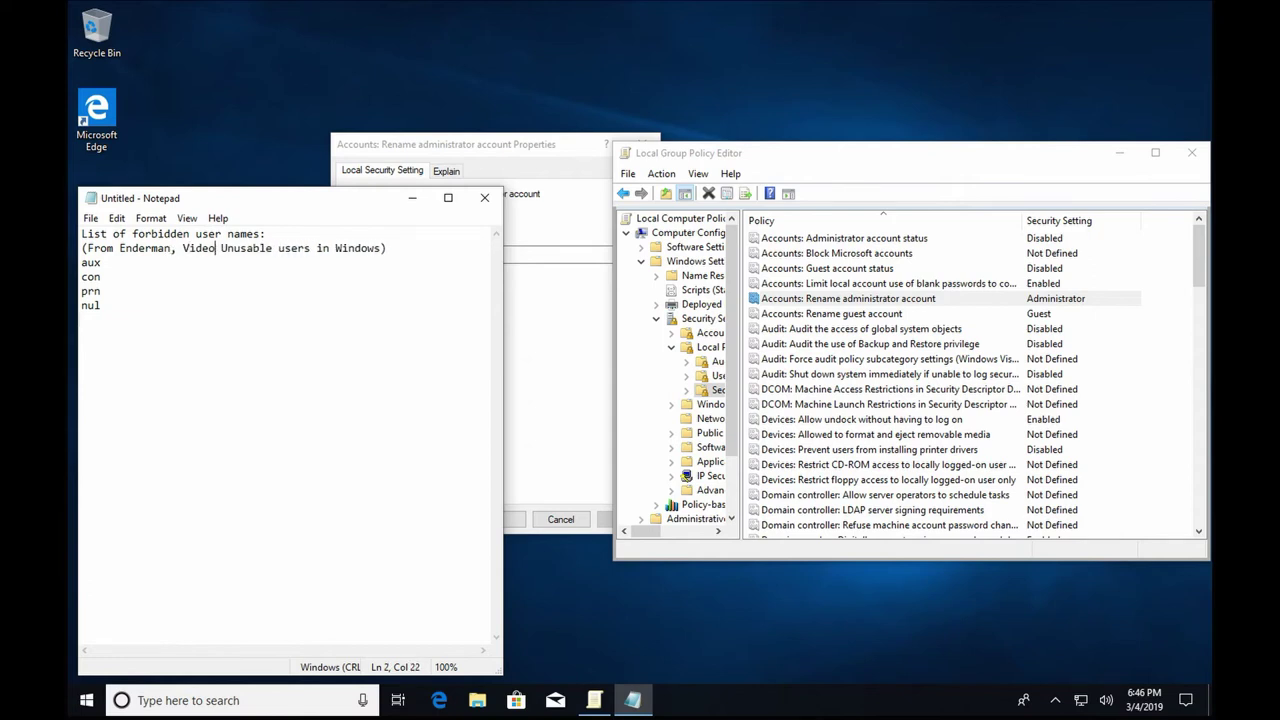
text(:)
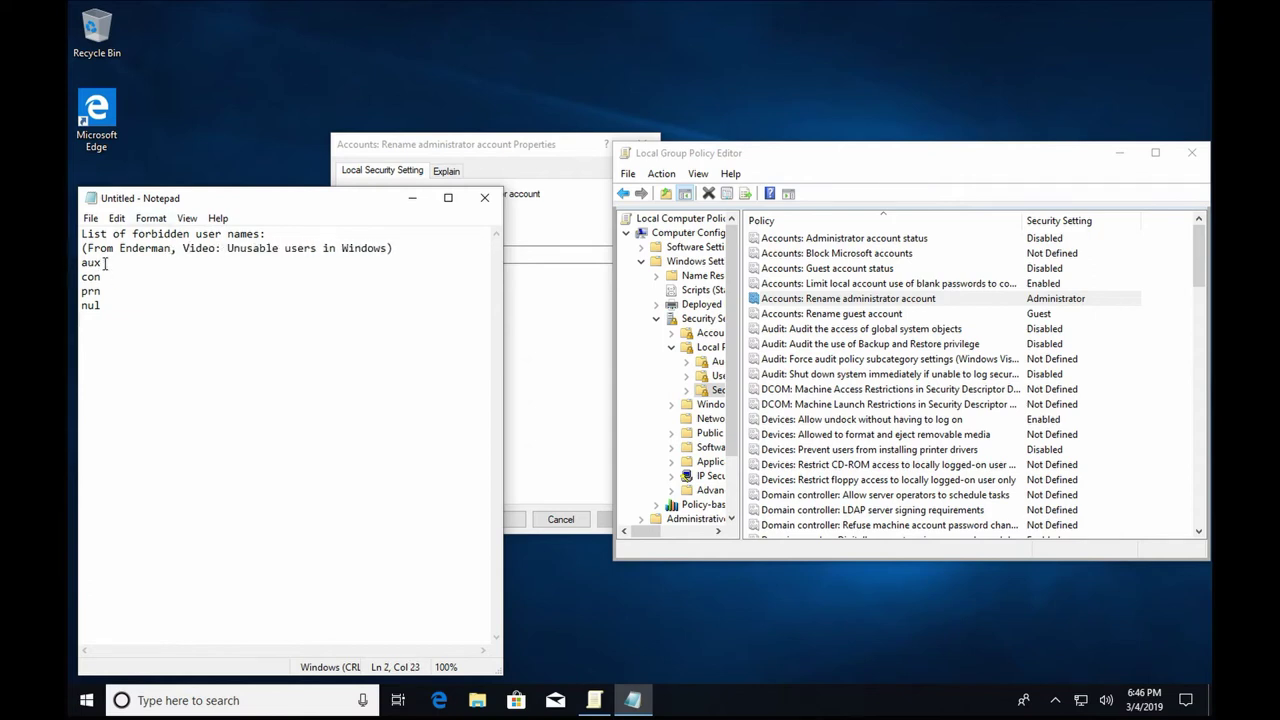
drag(103, 262, 81, 262)
click(548, 325)
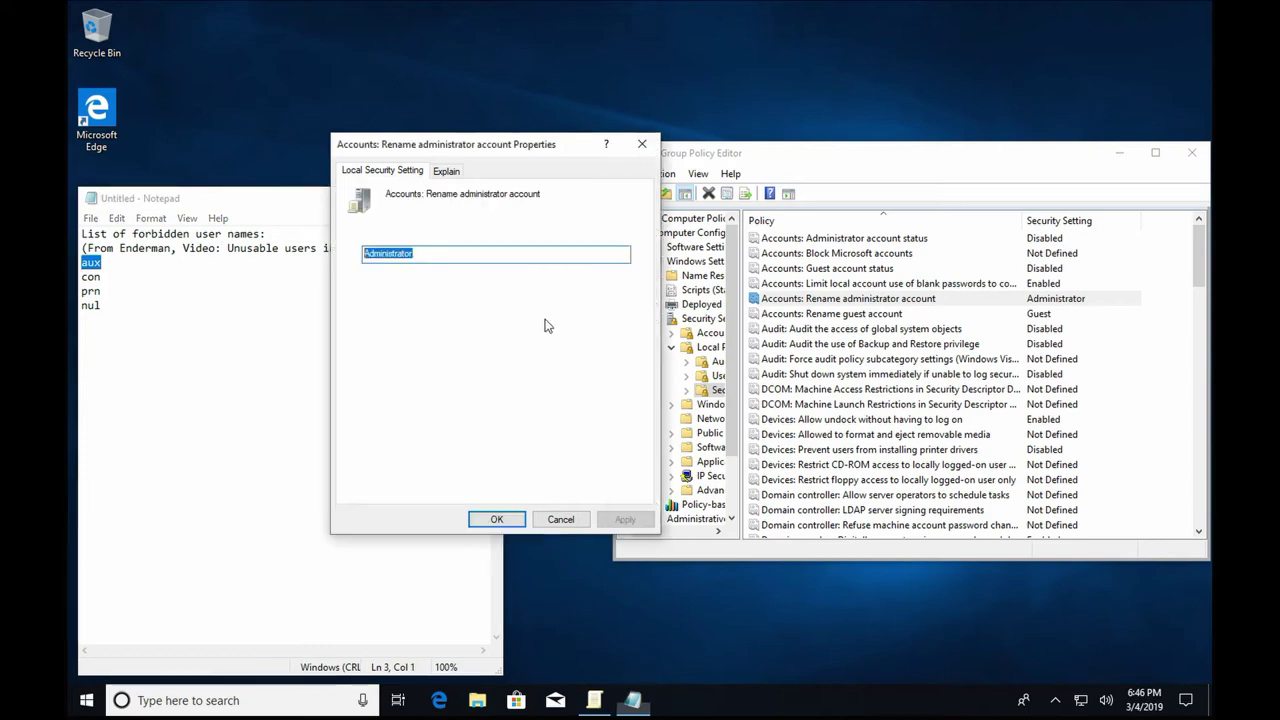
drag(412, 148, 597, 271)
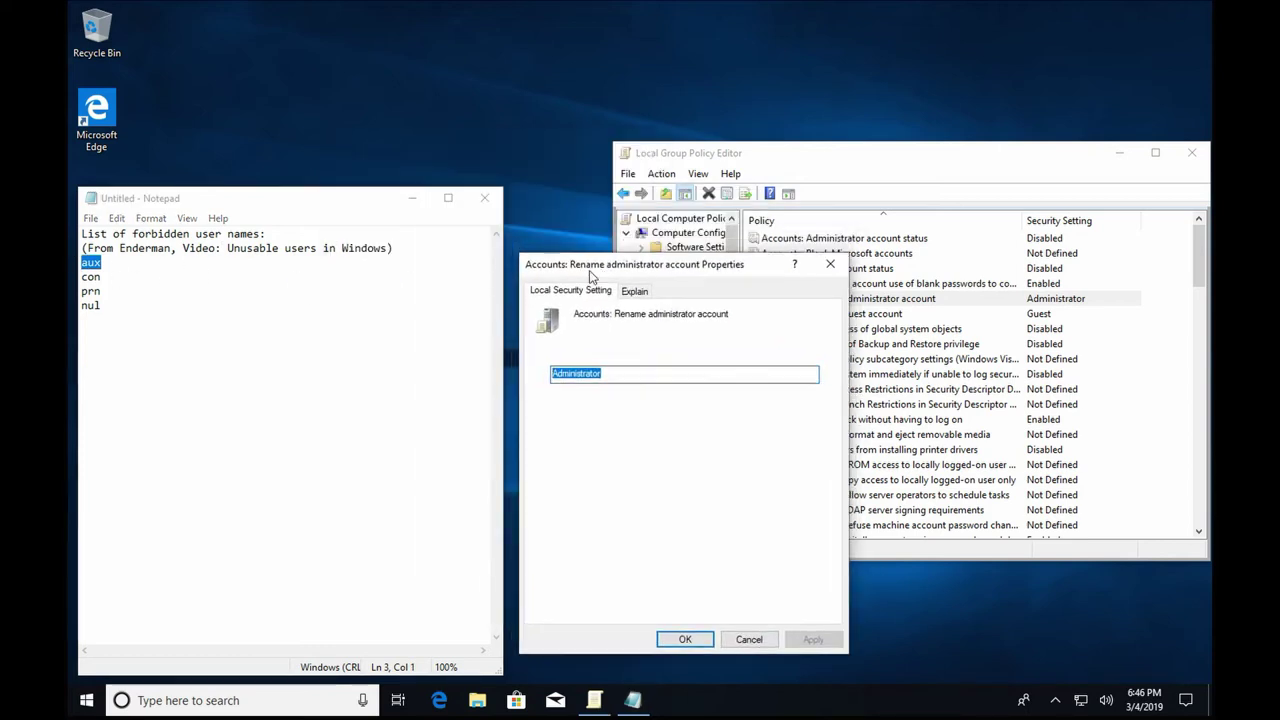
Add a '1: Group Policy' line in Notepad and replace the rename value with aux.
click(344, 372)
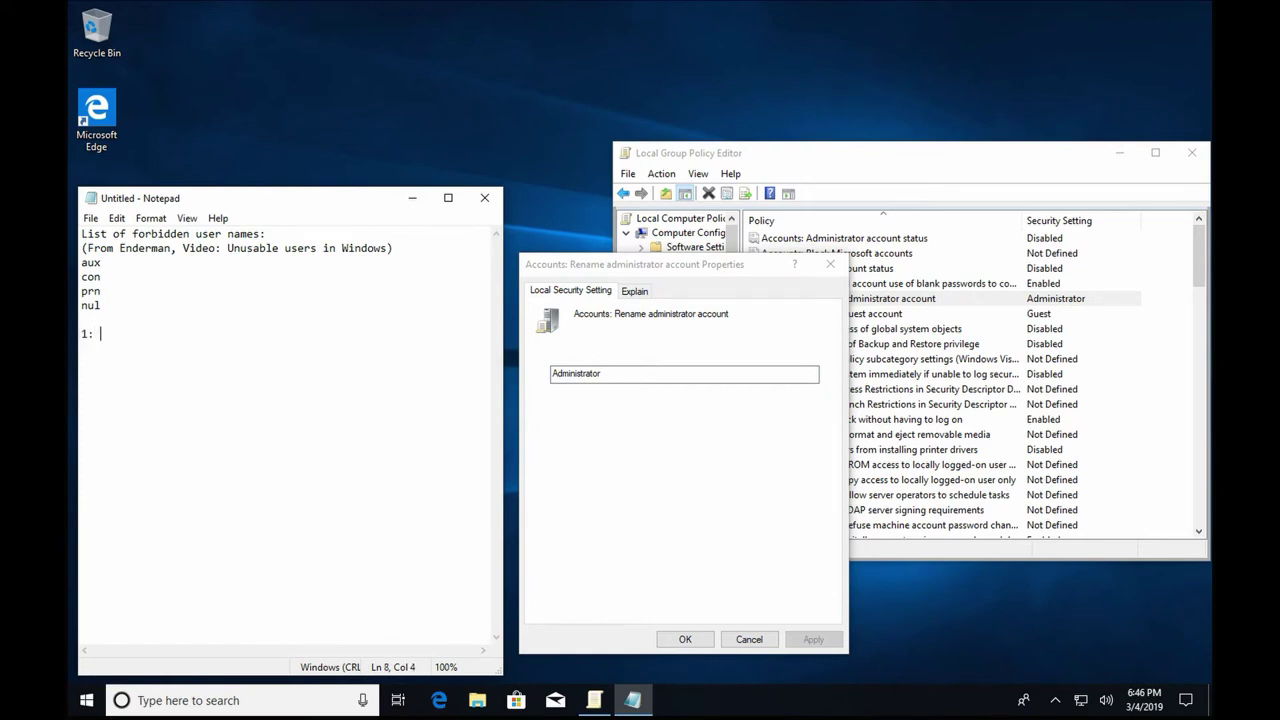
text(1: Group Policy)
click(669, 377)
double_click(669, 377)
text(a)
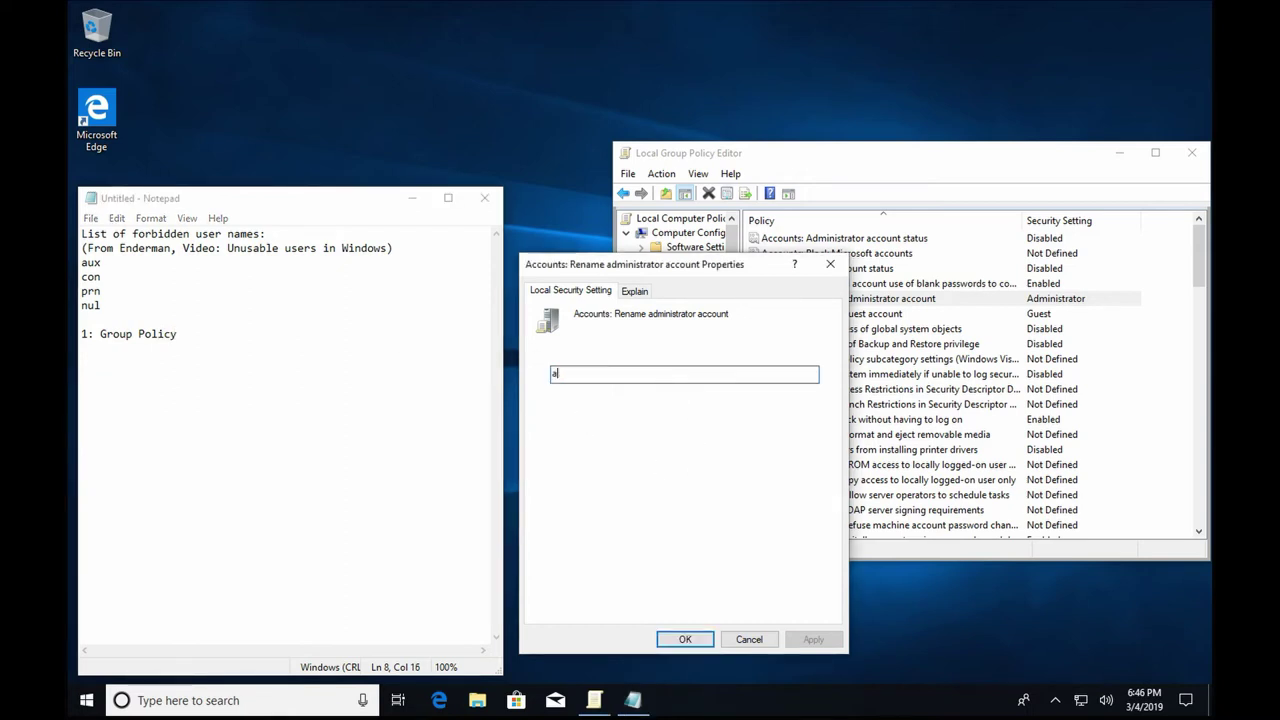
text(ux)
Open Settings, check System > About, then return Home and open Windows Update.
click(86, 700)
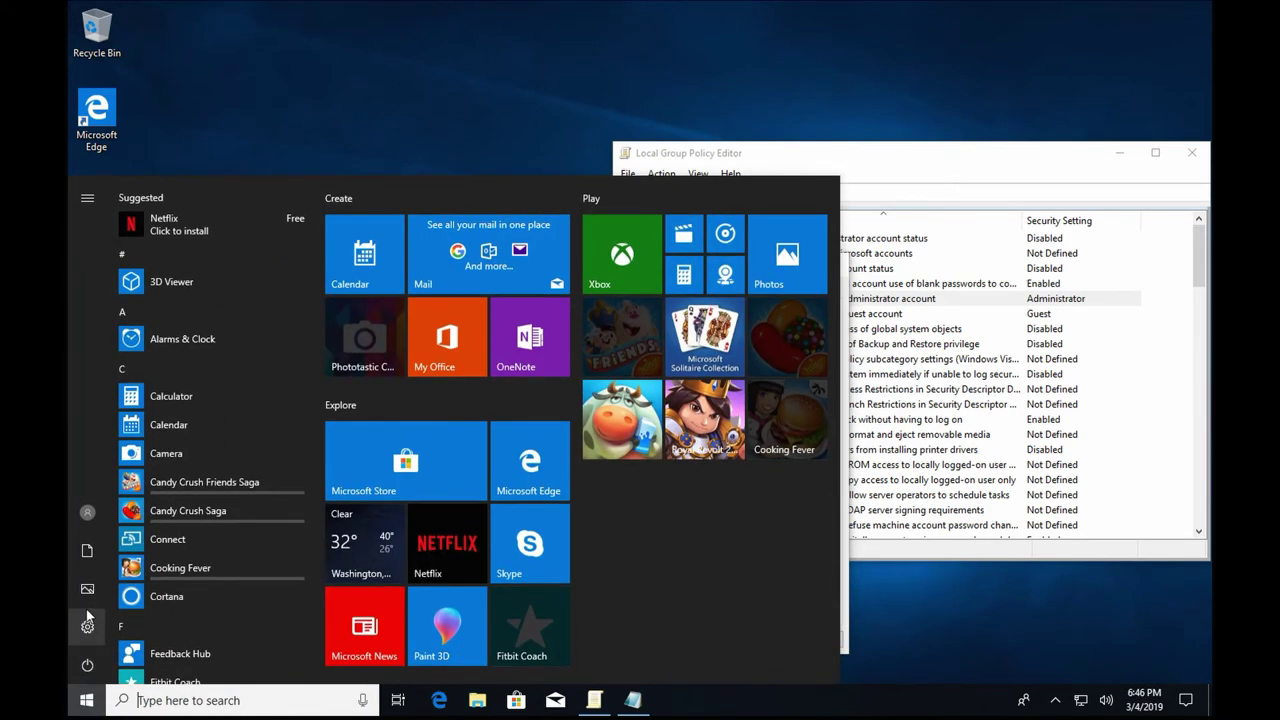
click(87, 627)
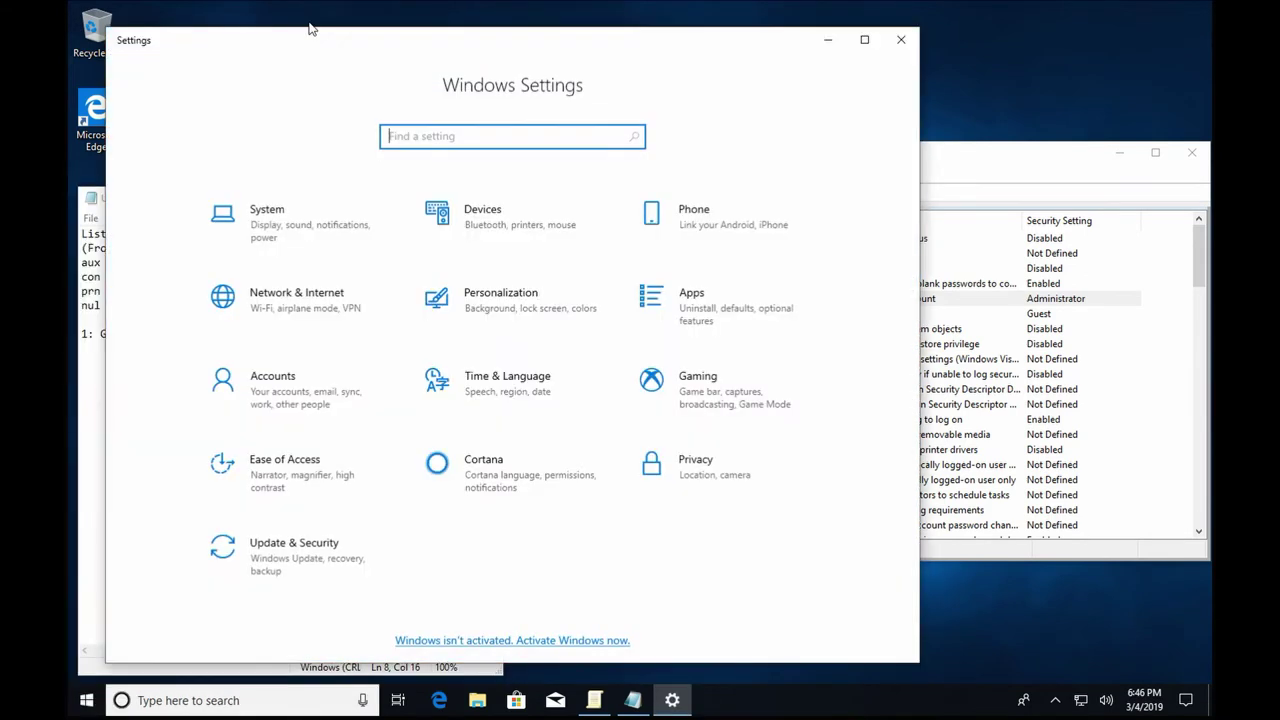
drag(309, 35, 606, 68)
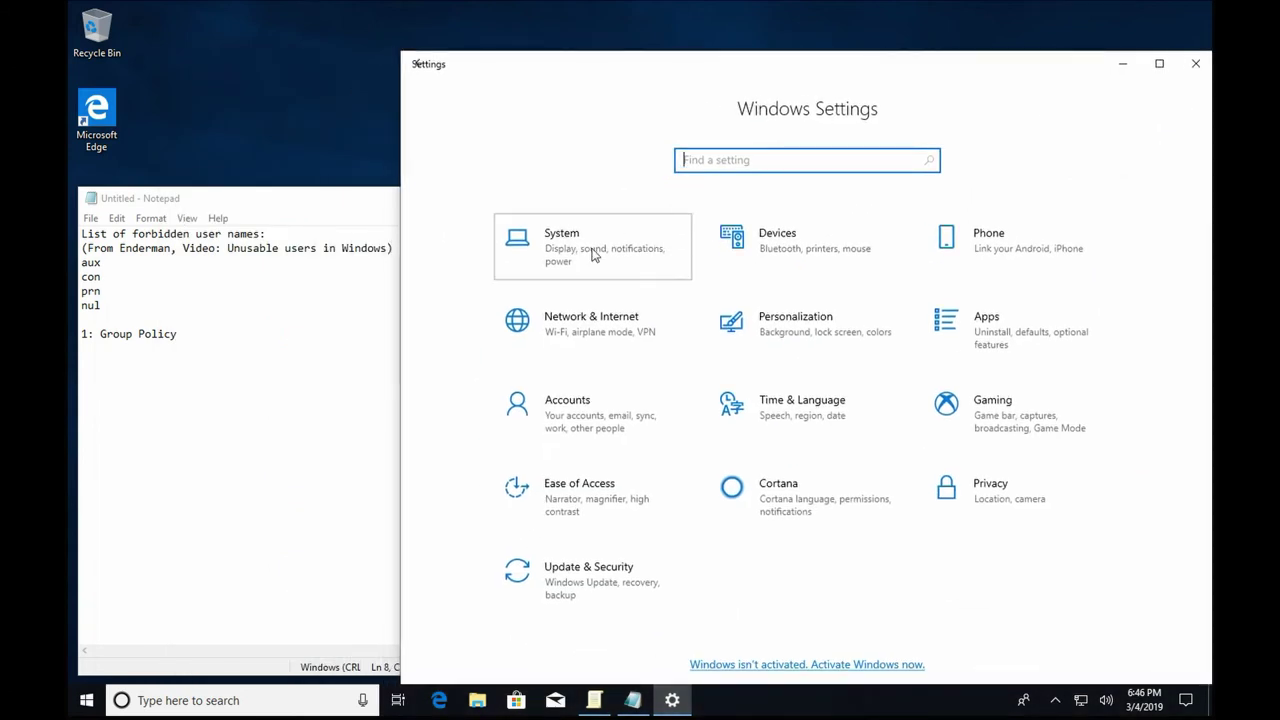
click(593, 255)
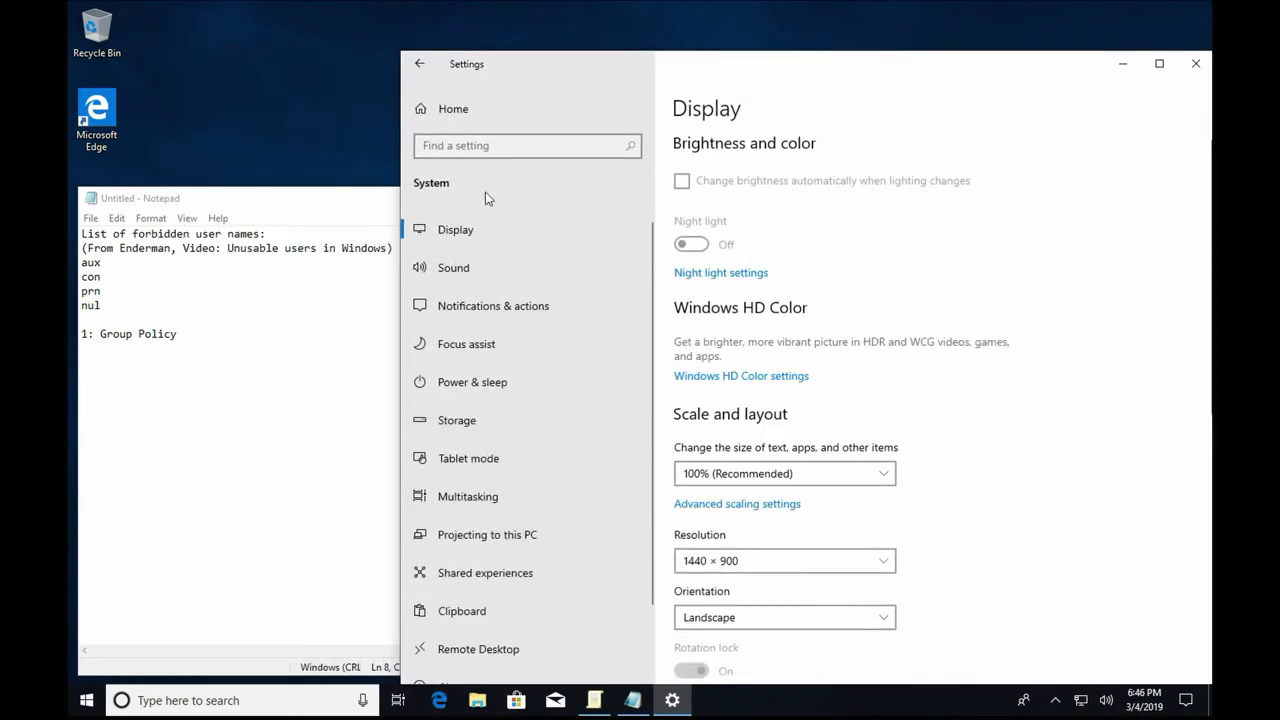
scroll(528, 315, down, 1)
click(470, 603)
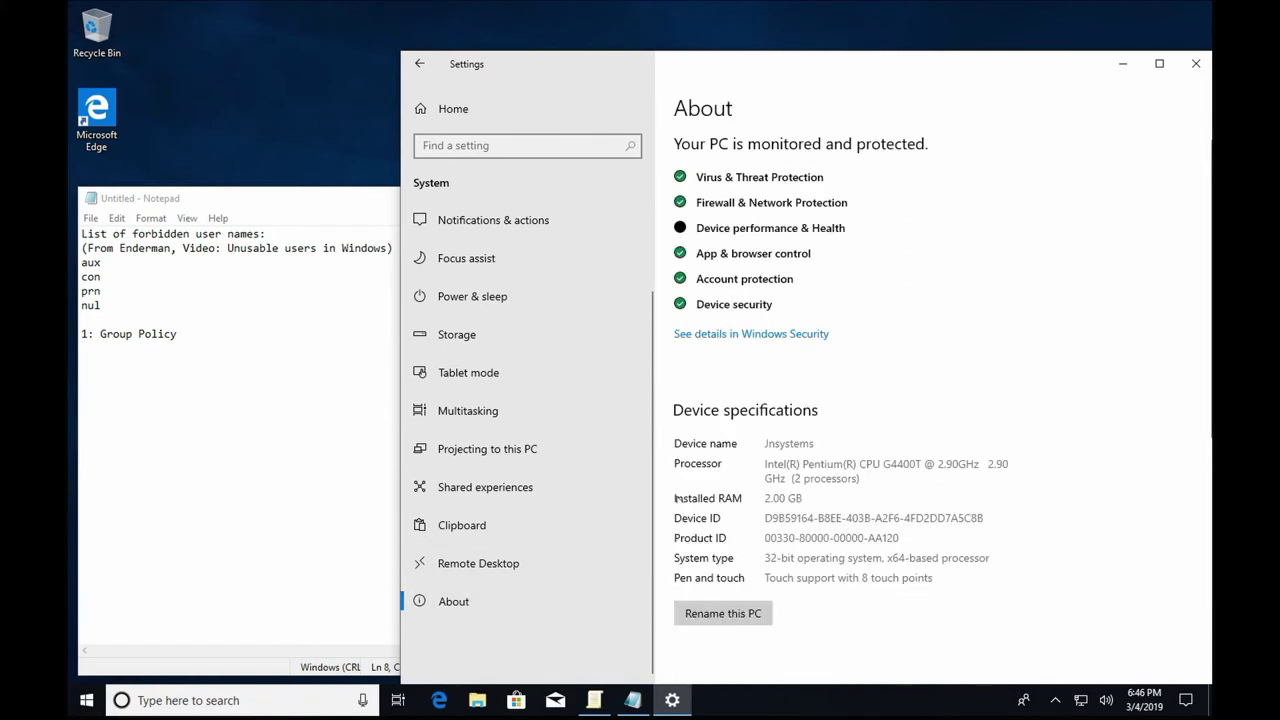
click(467, 116)
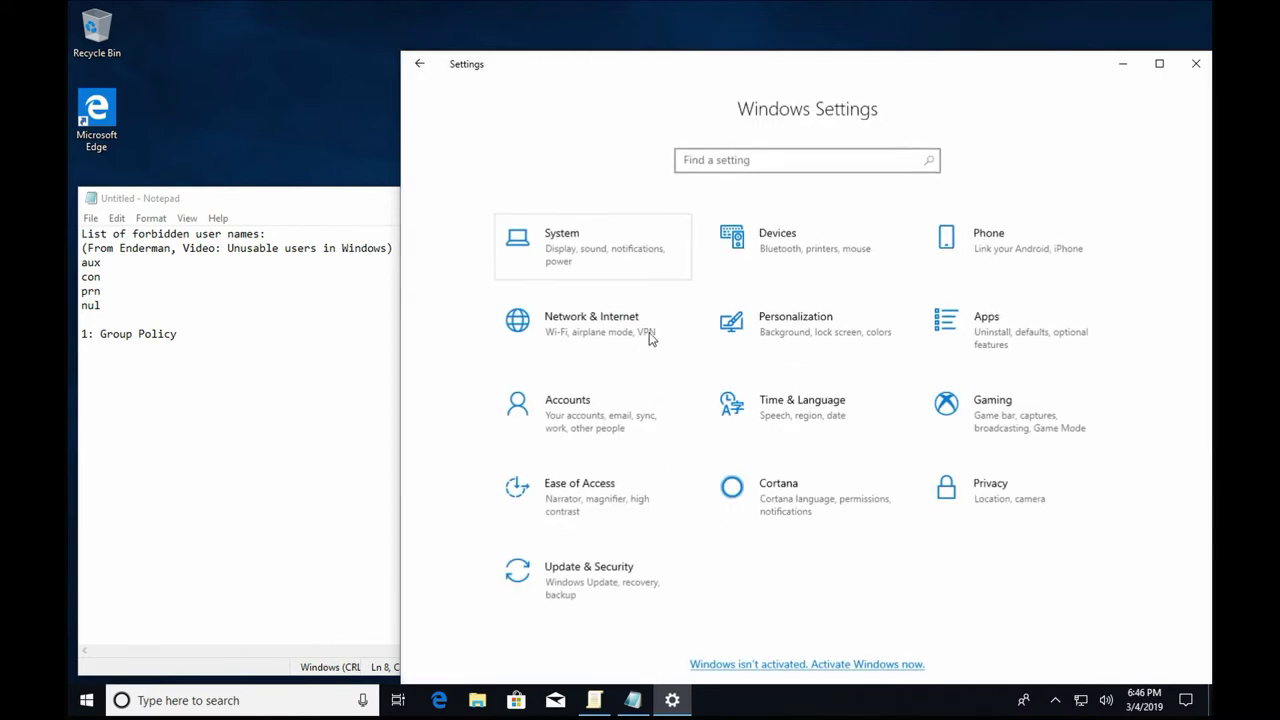
key(Return)
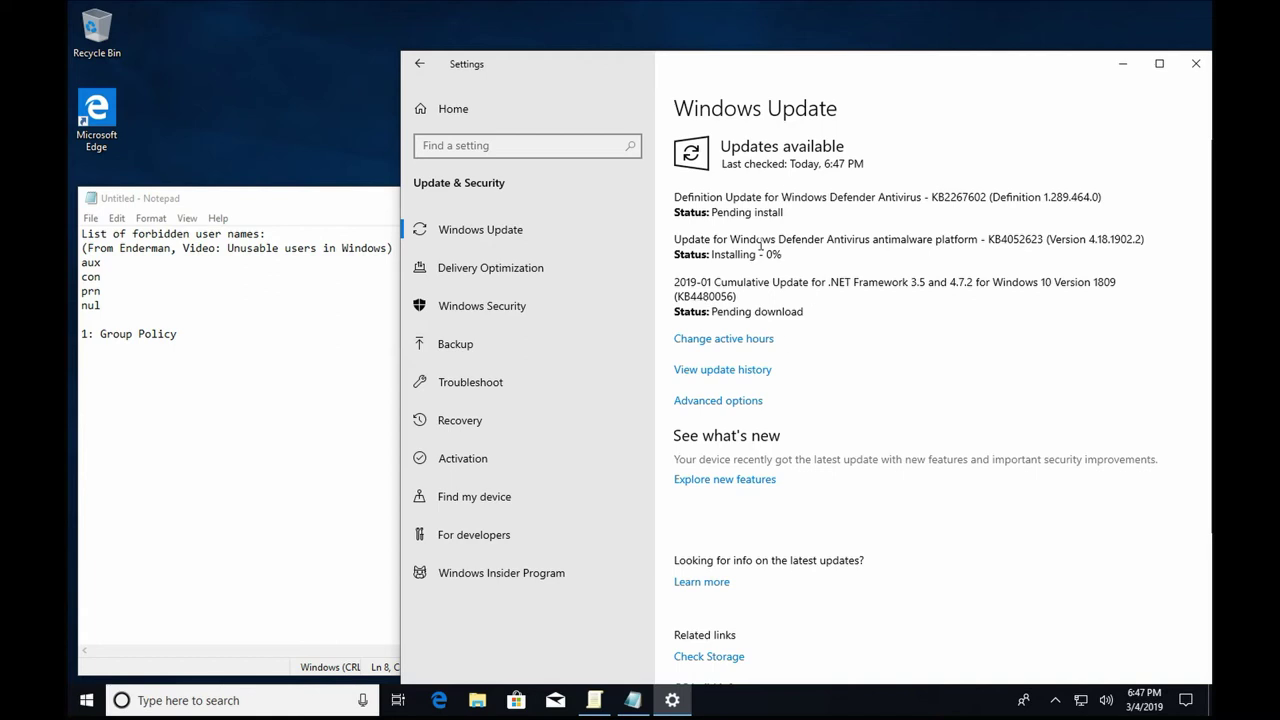
Minimize Settings, then Apply and OK to rename the administrator account to aux.
click(1130, 70)
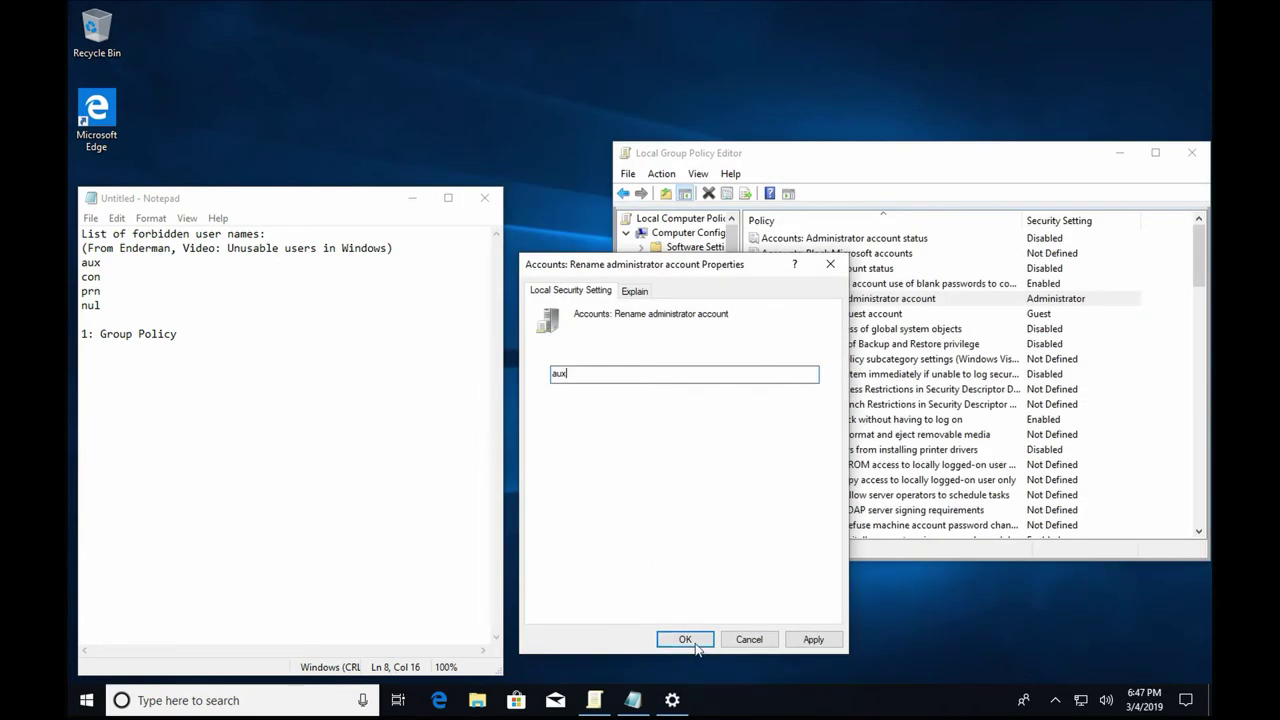
click(818, 642)
click(688, 638)
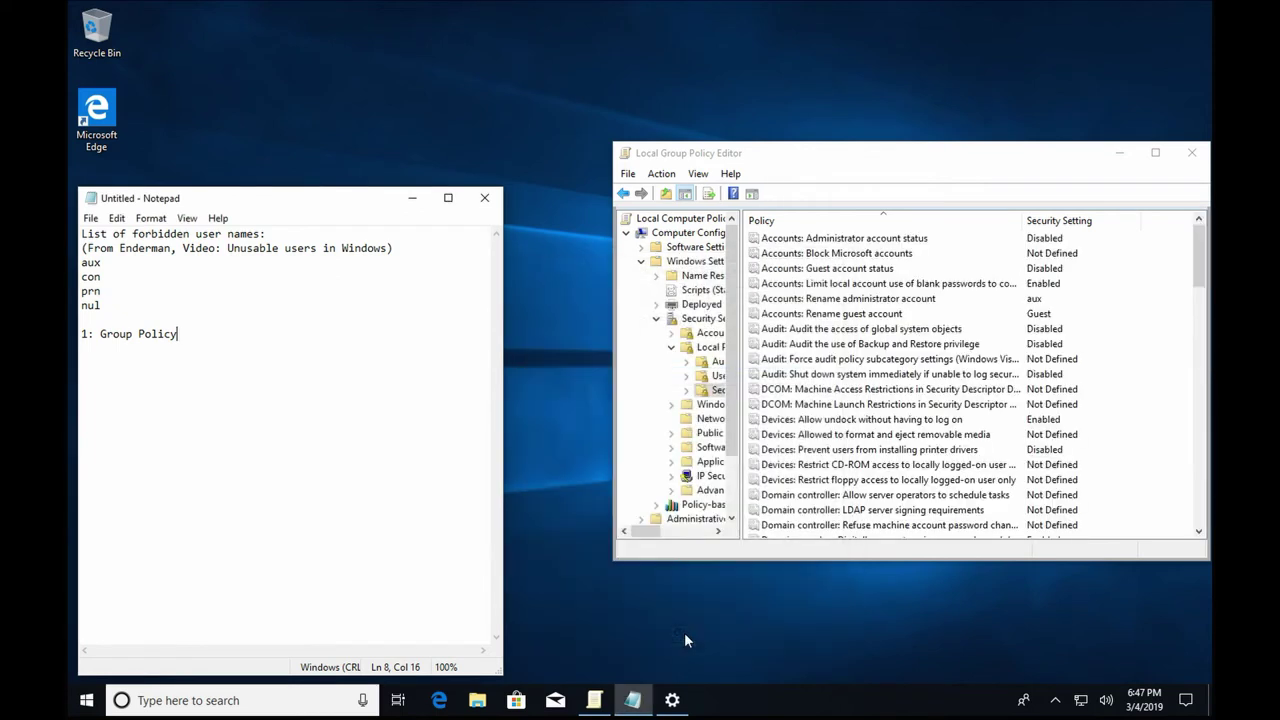
click(940, 299)
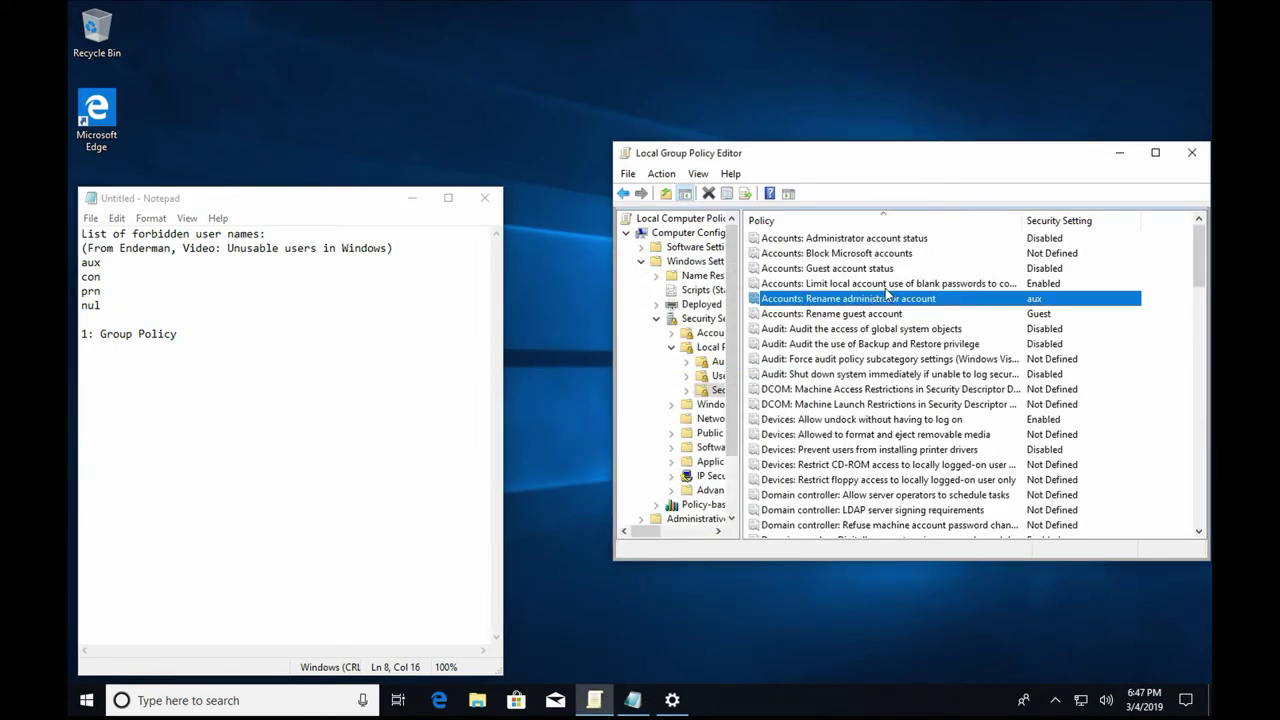
click(725, 661)
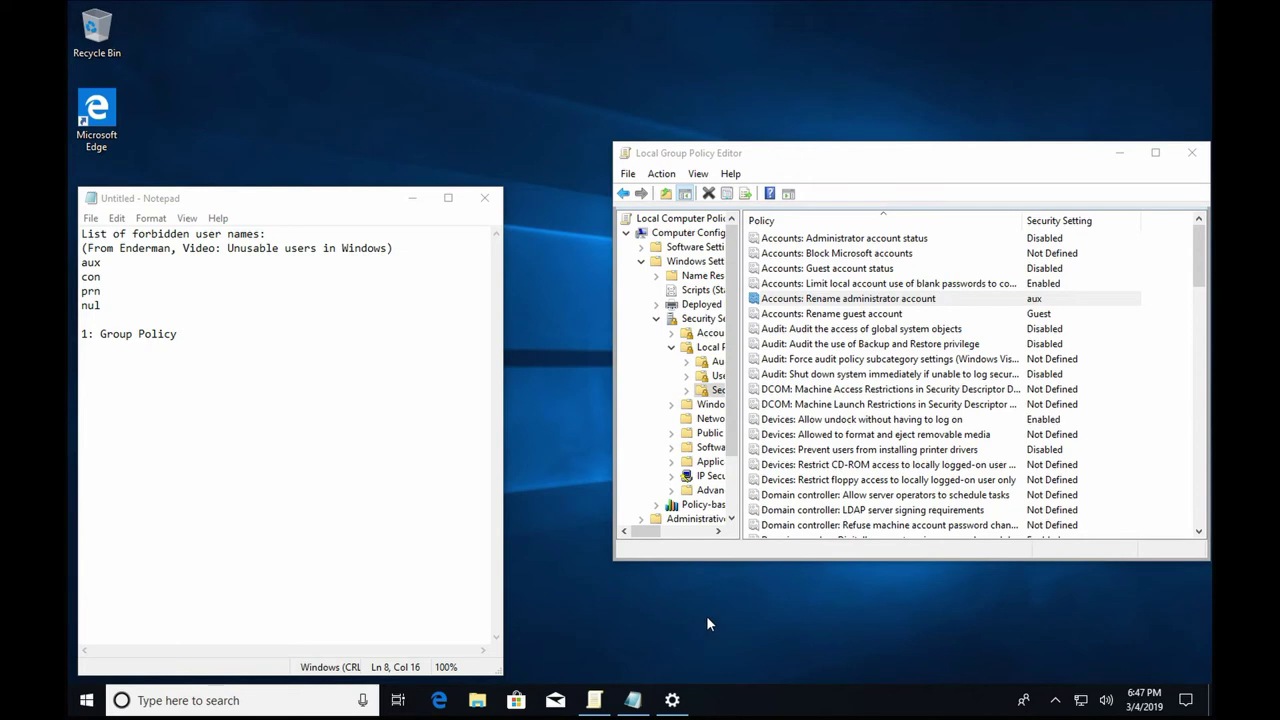
Switch user from the Start menu's account options to reach the lock screen.
click(86, 700)
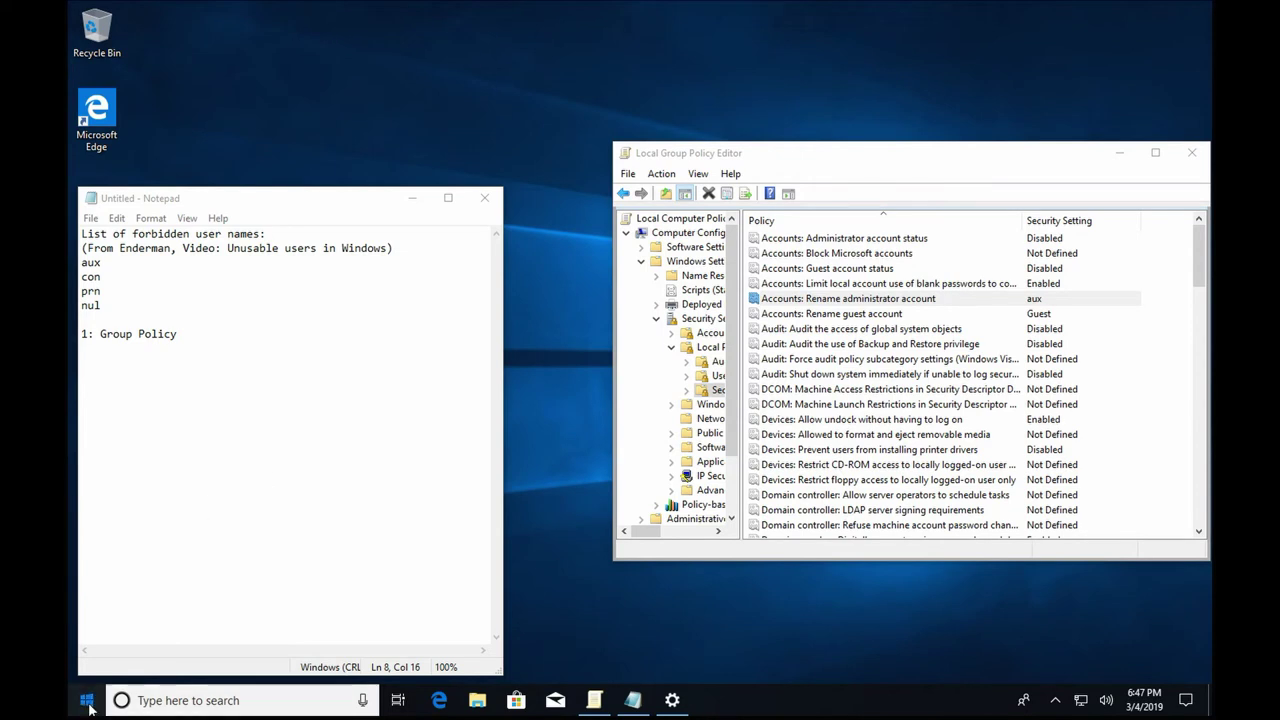
click(84, 510)
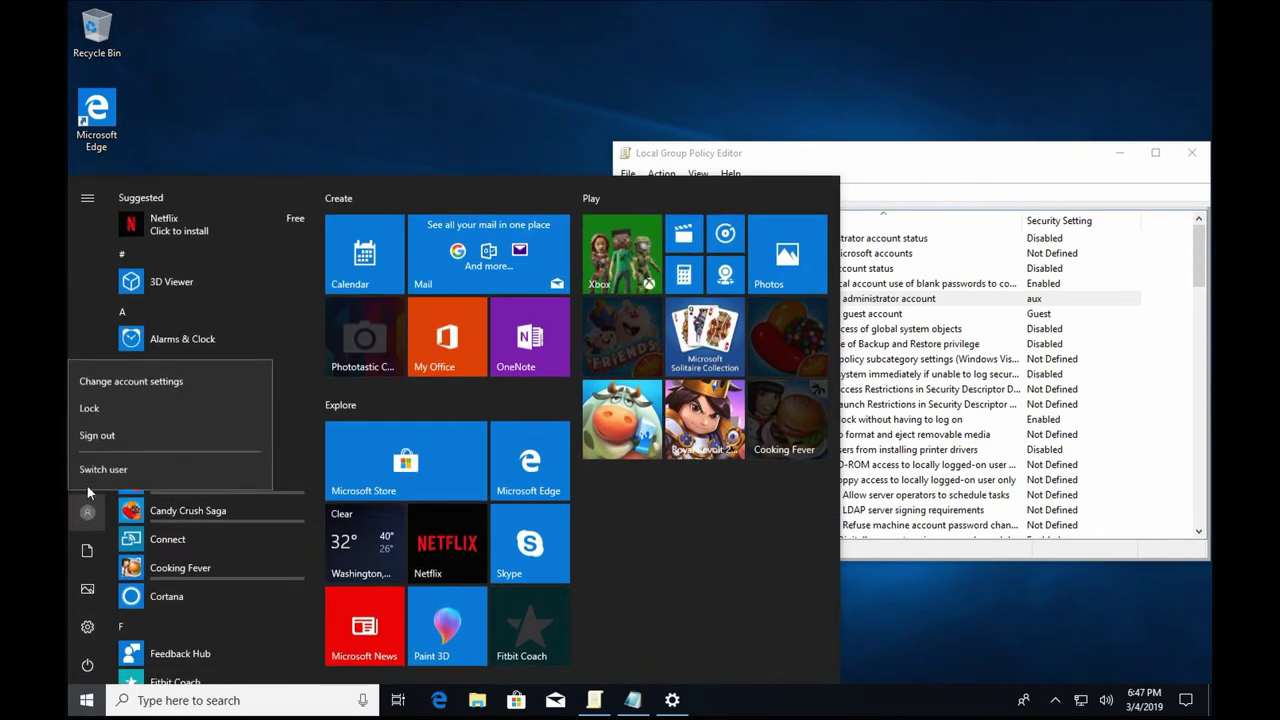
click(100, 469)
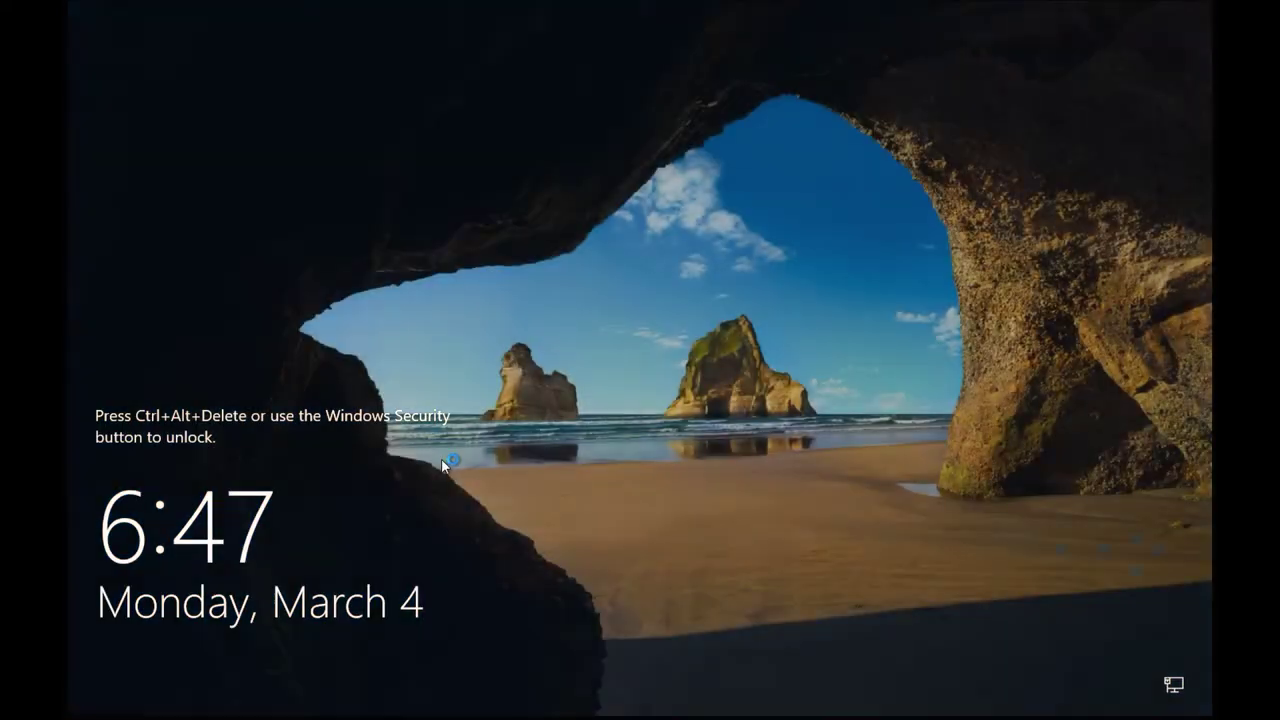
Send Ctrl+Alt+Del through the VM menu and sign in under Other user as jnsystems\aux.
click(145, 2)
key(Down)
key(Down)
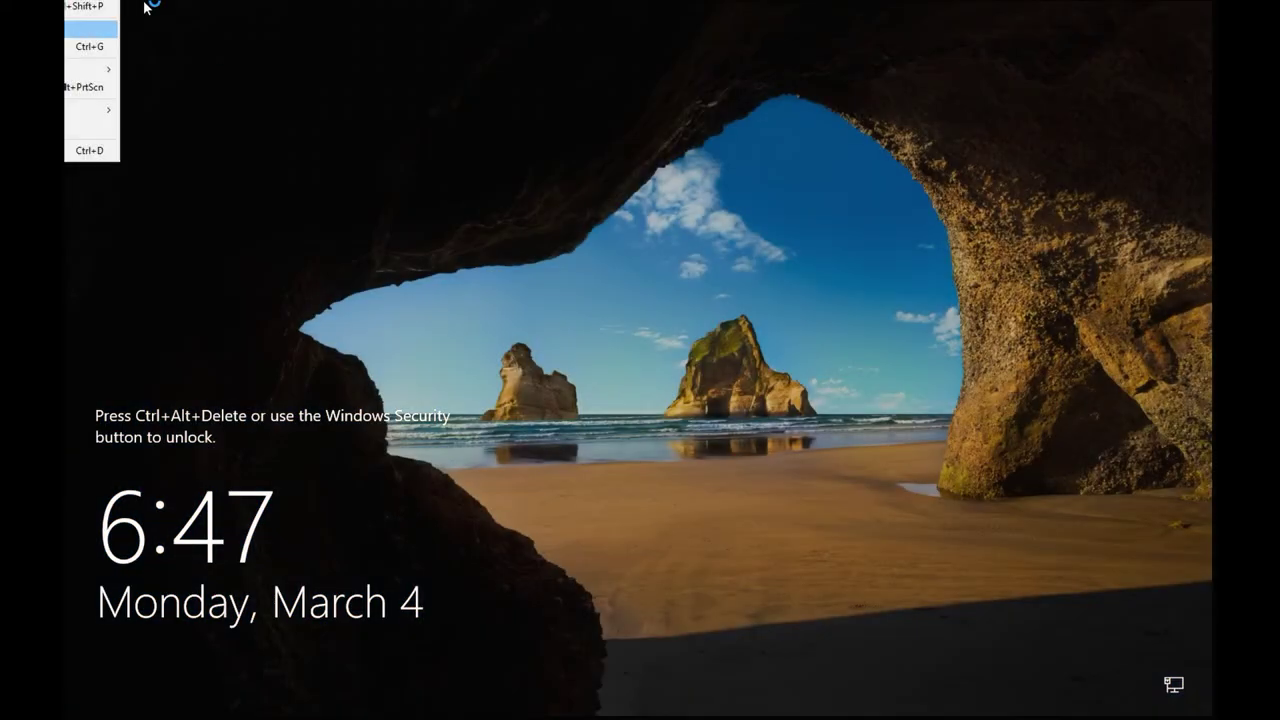
key(Return)
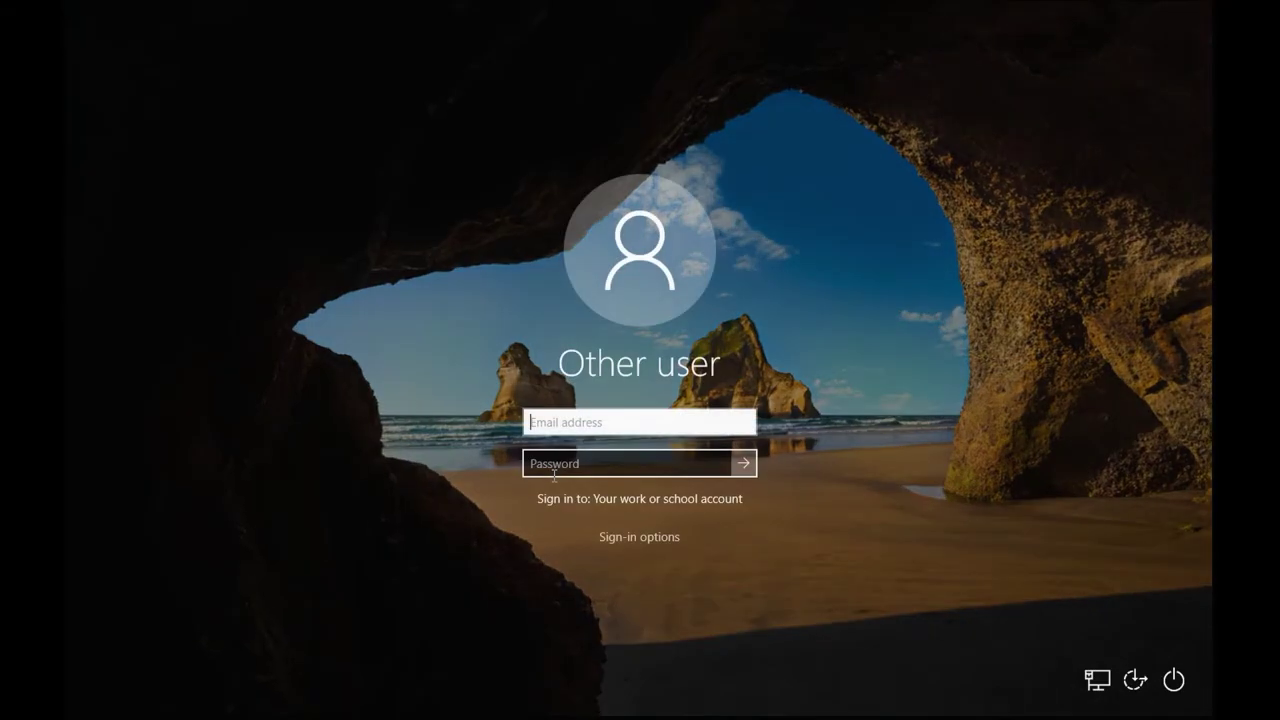
click(556, 463)
text(jnsystems\)
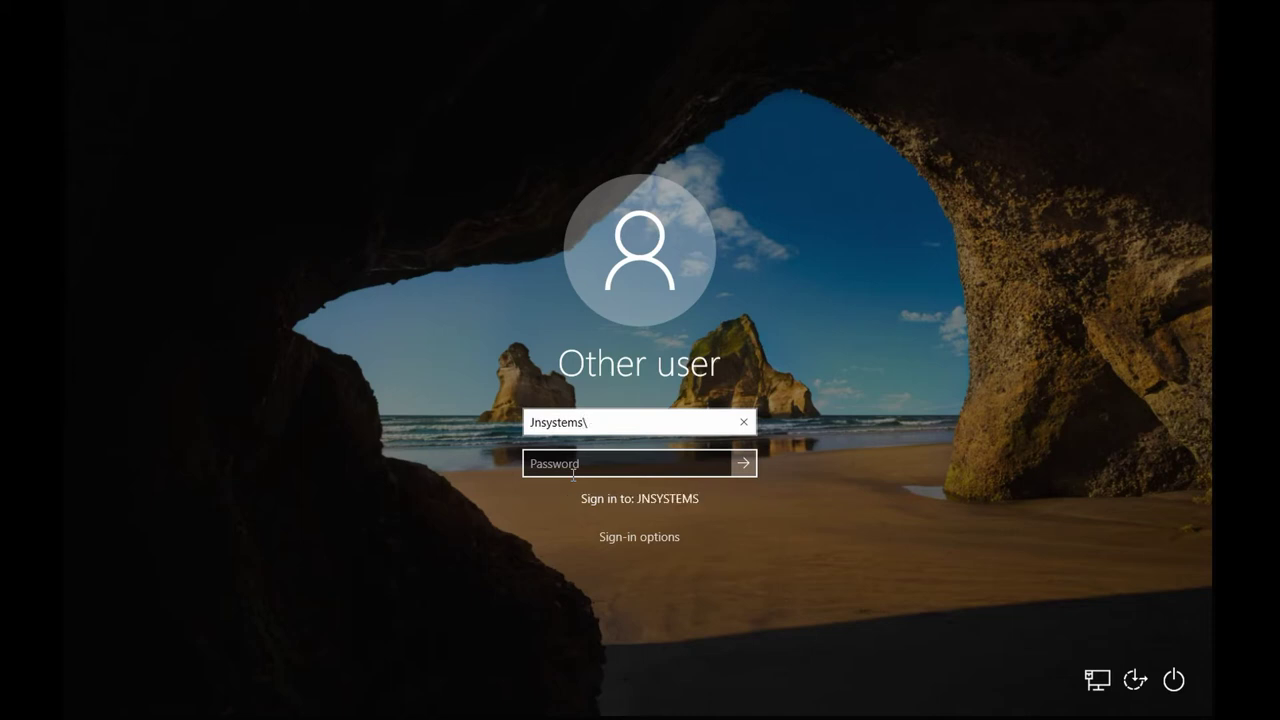
text(au)
key(Return)
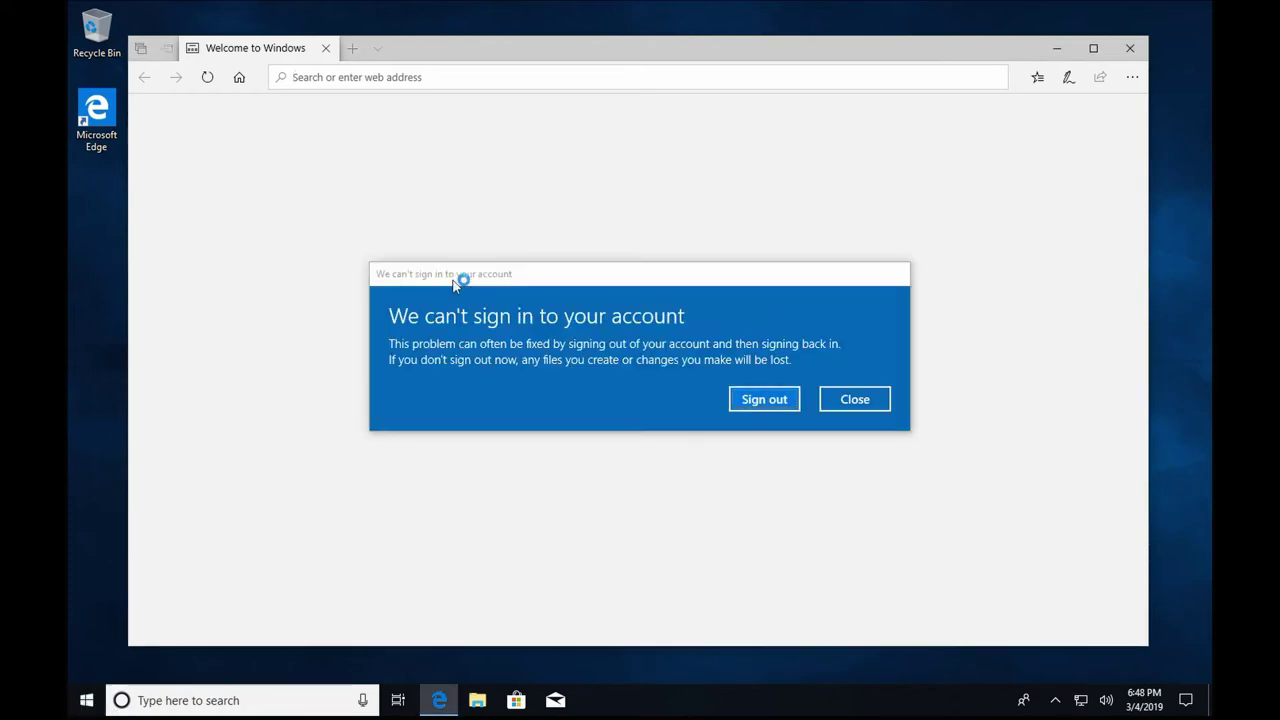
Minimize Edge, sign out of the failed aux session, and sign back in as the original user.
click(1059, 50)
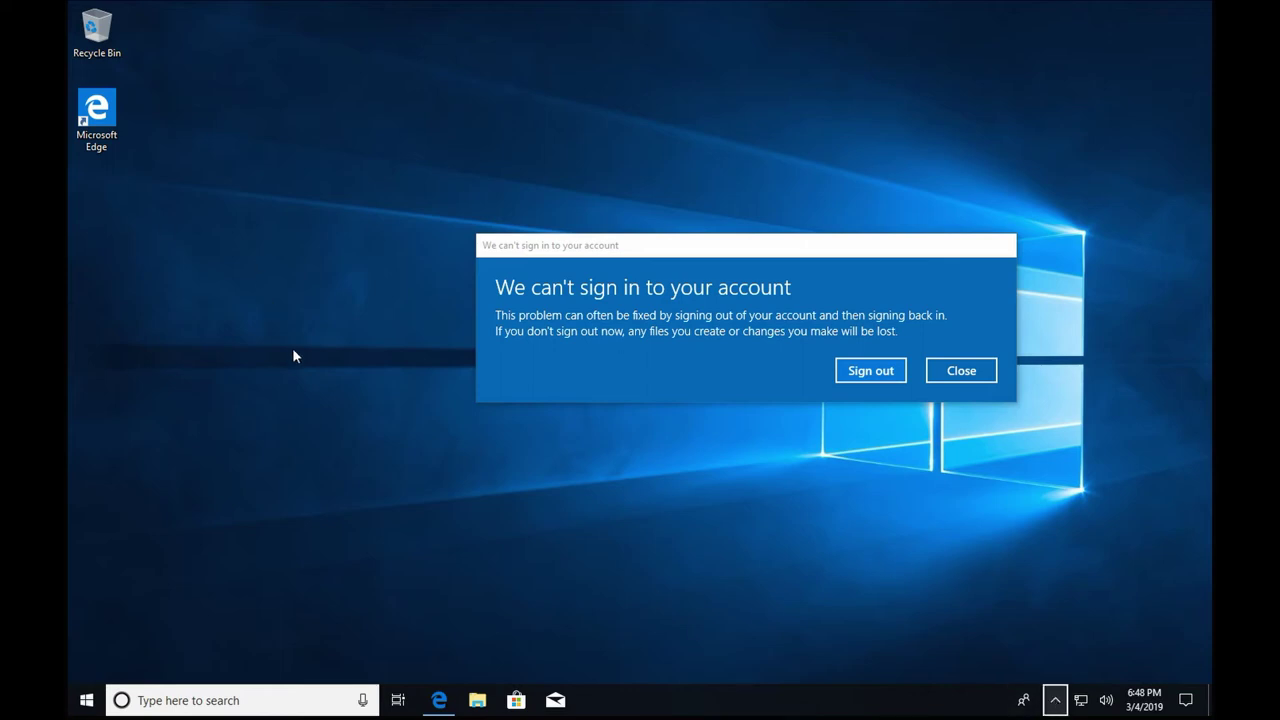
click(857, 371)
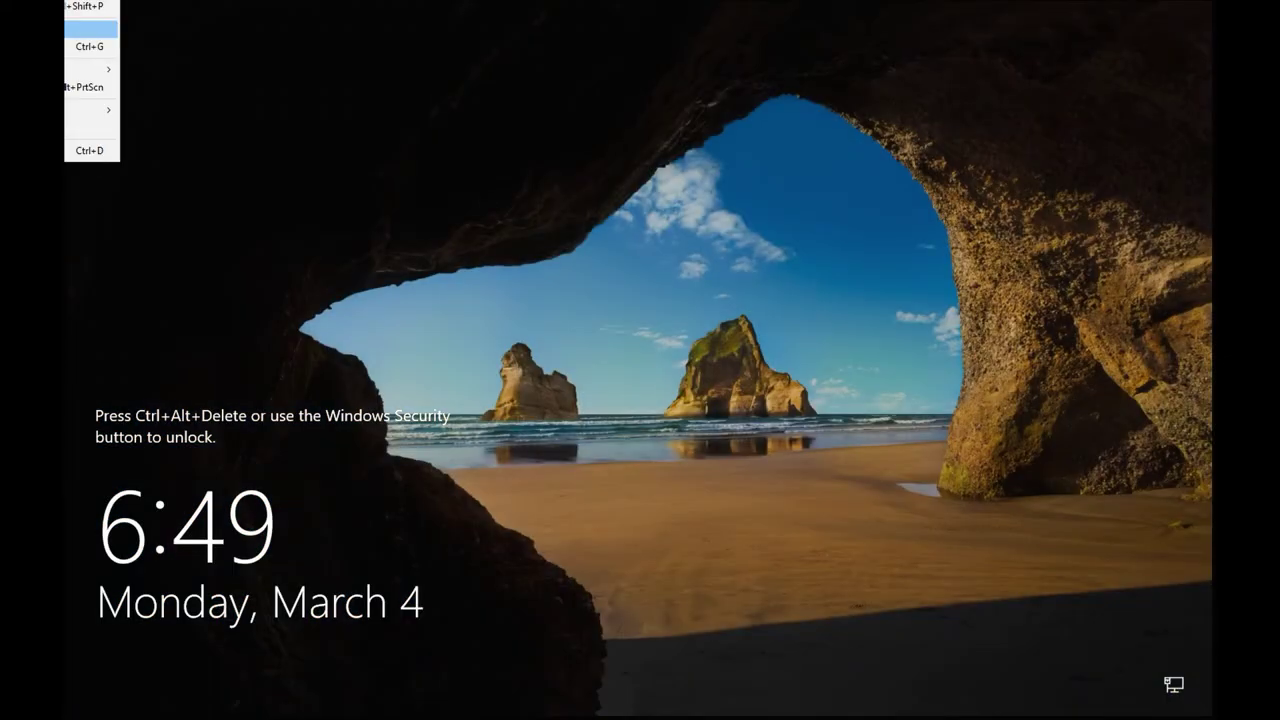
click(90, 28)
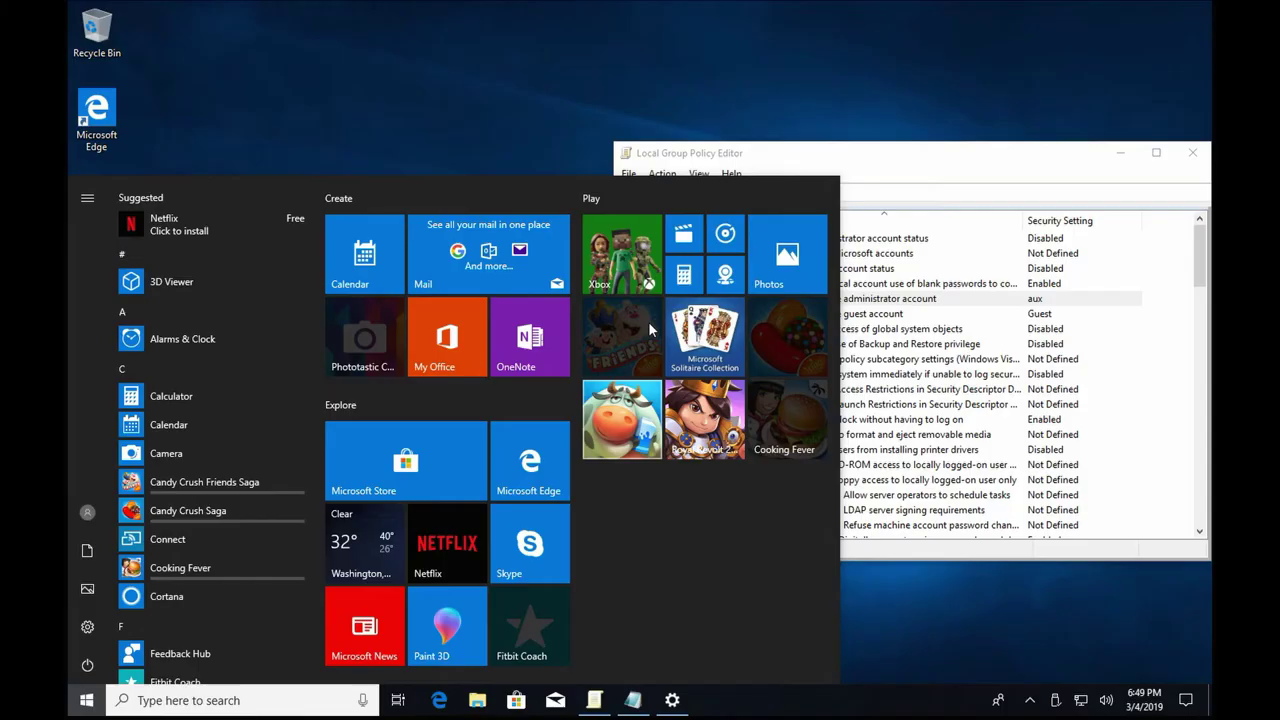
click(326, 123)
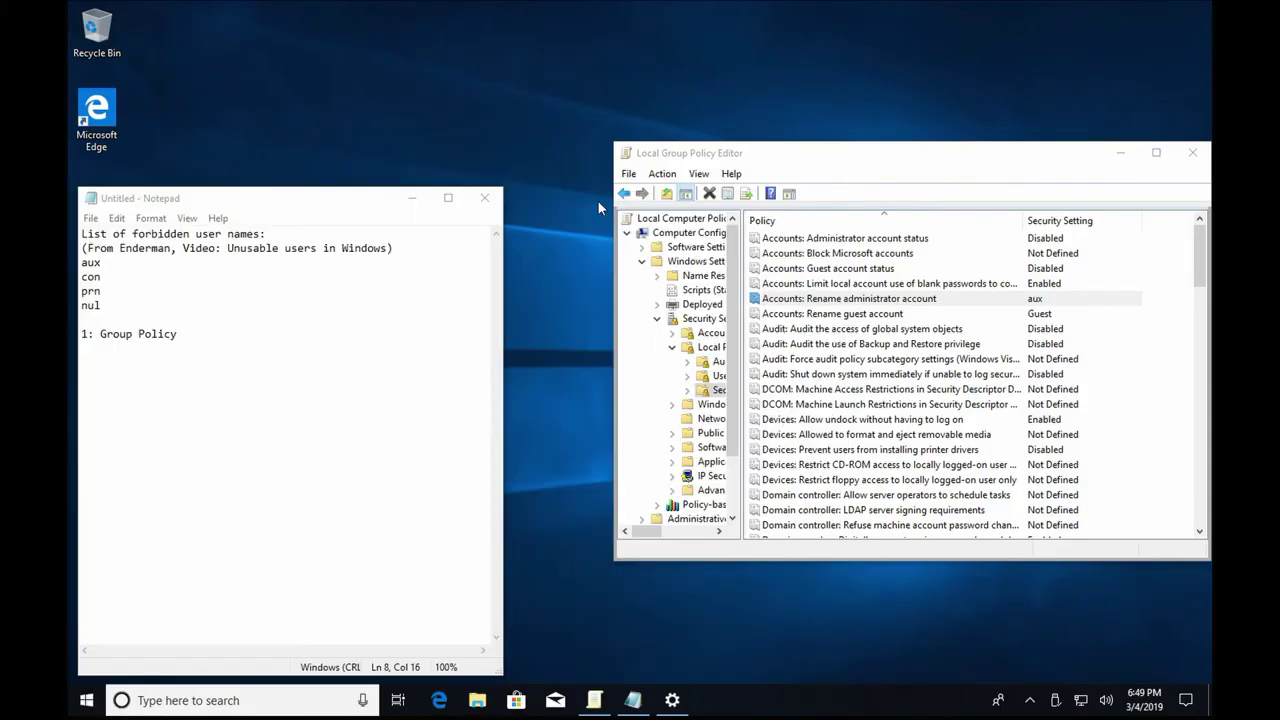
Change the Rename administrator account policy from aux to 'a' after an empty name is rejected.
right_click(910, 298)
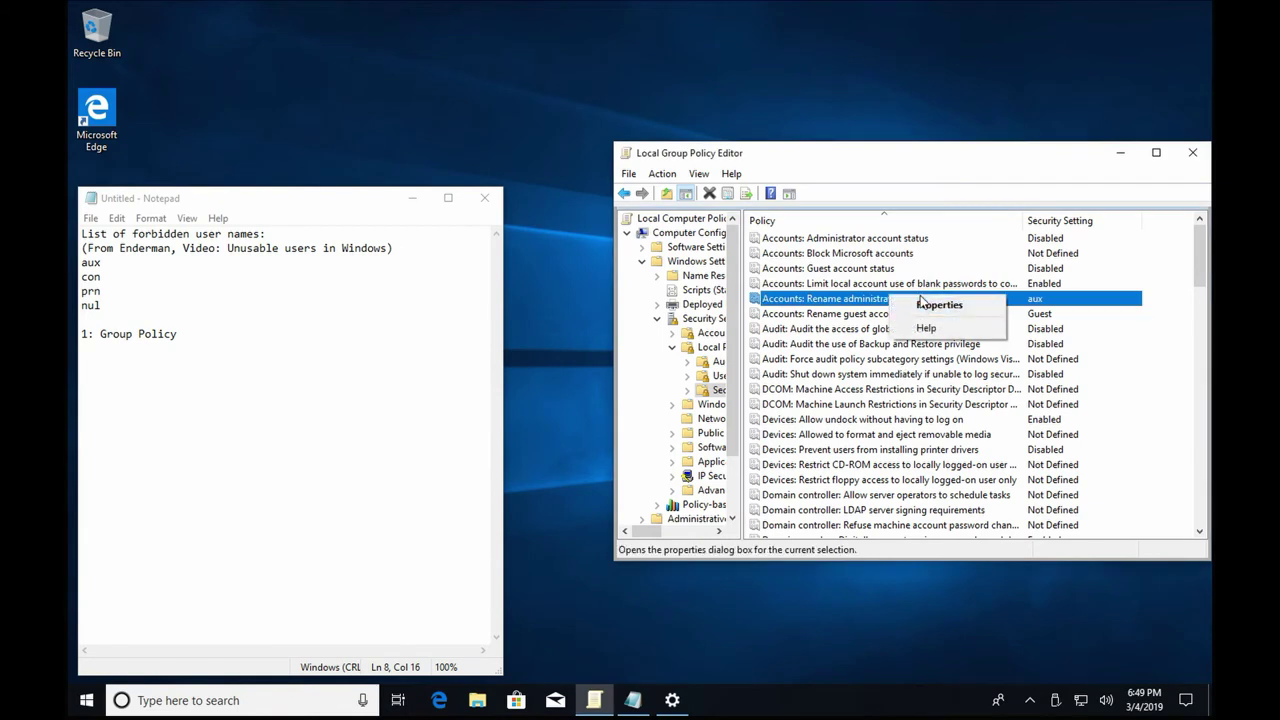
click(921, 304)
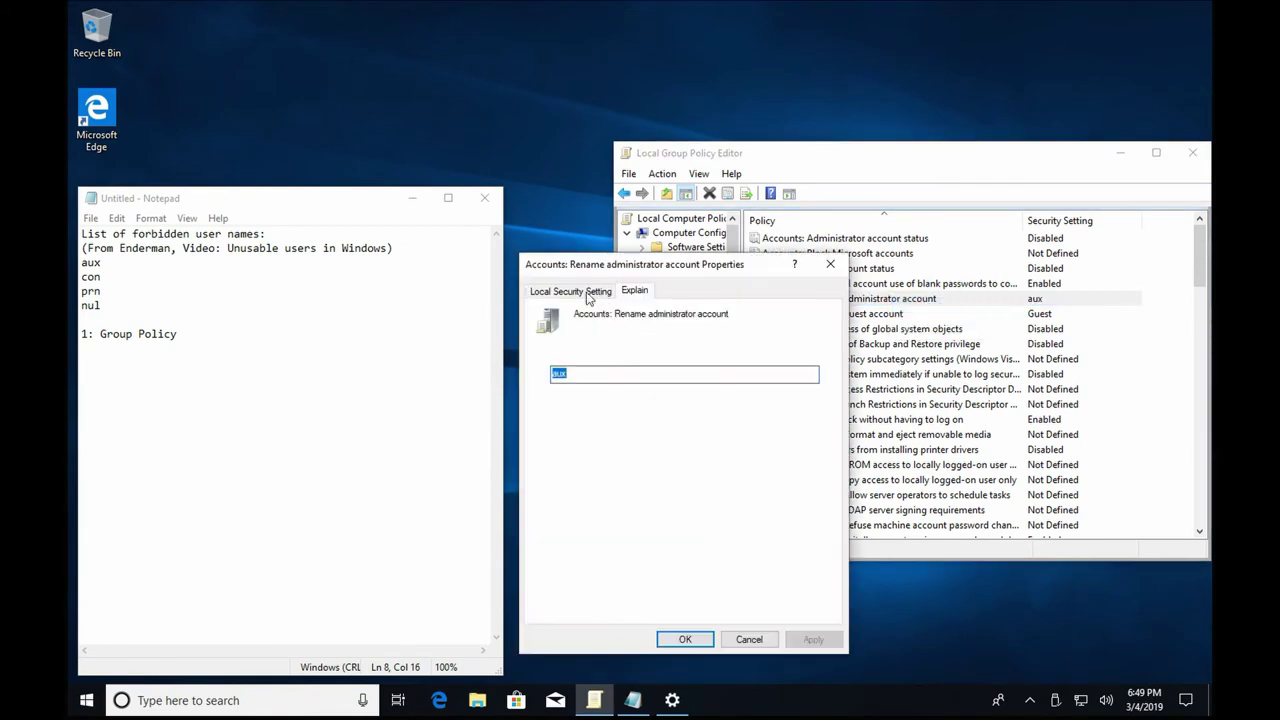
click(588, 293)
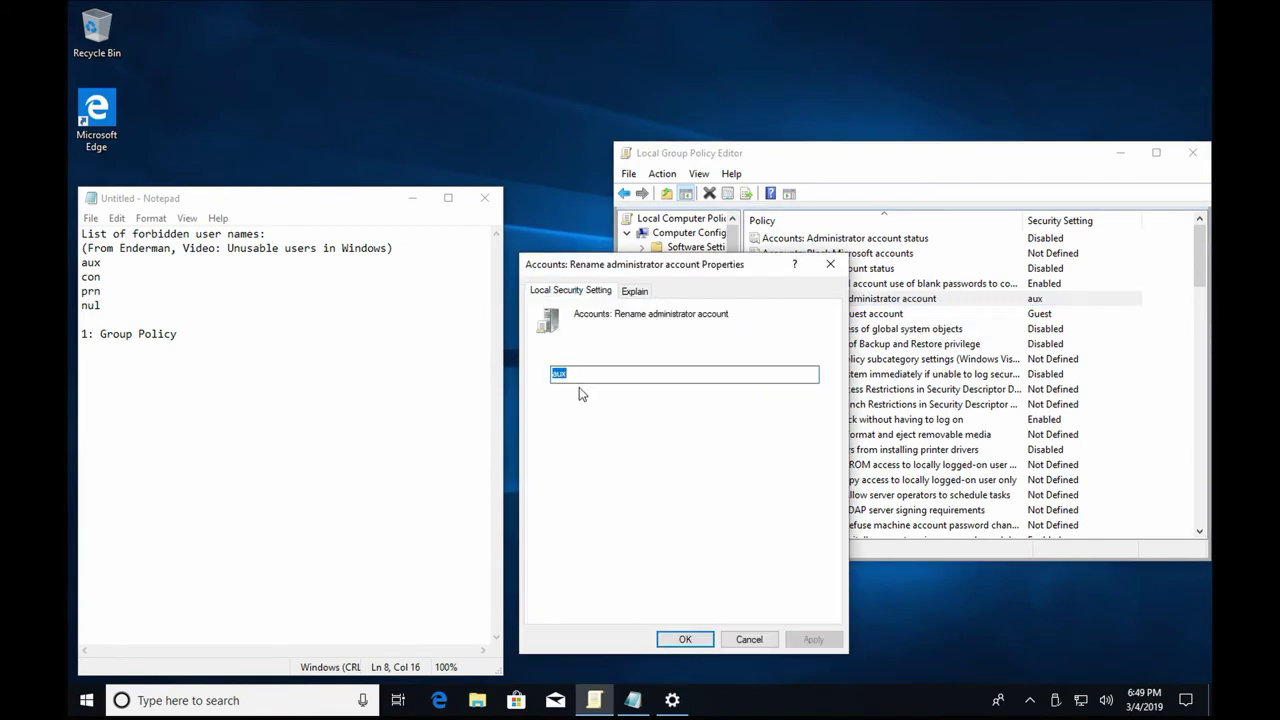
key(BackSpace)
key(Return)
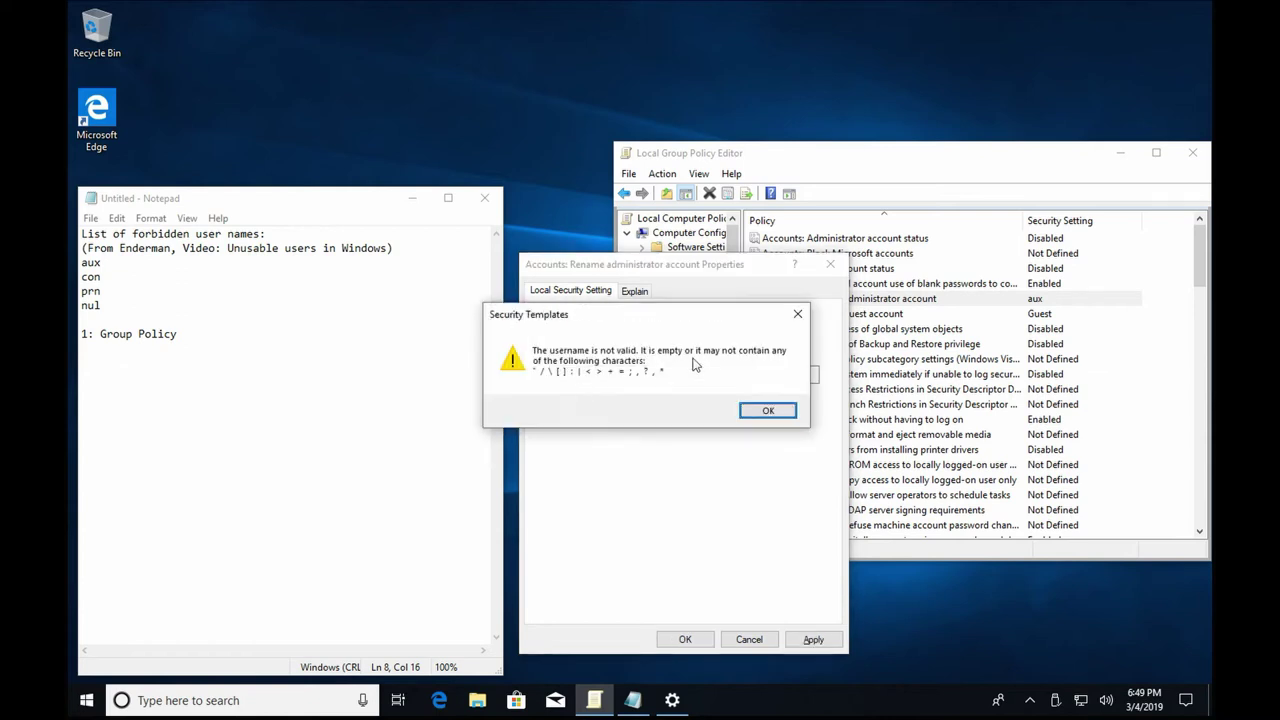
click(762, 410)
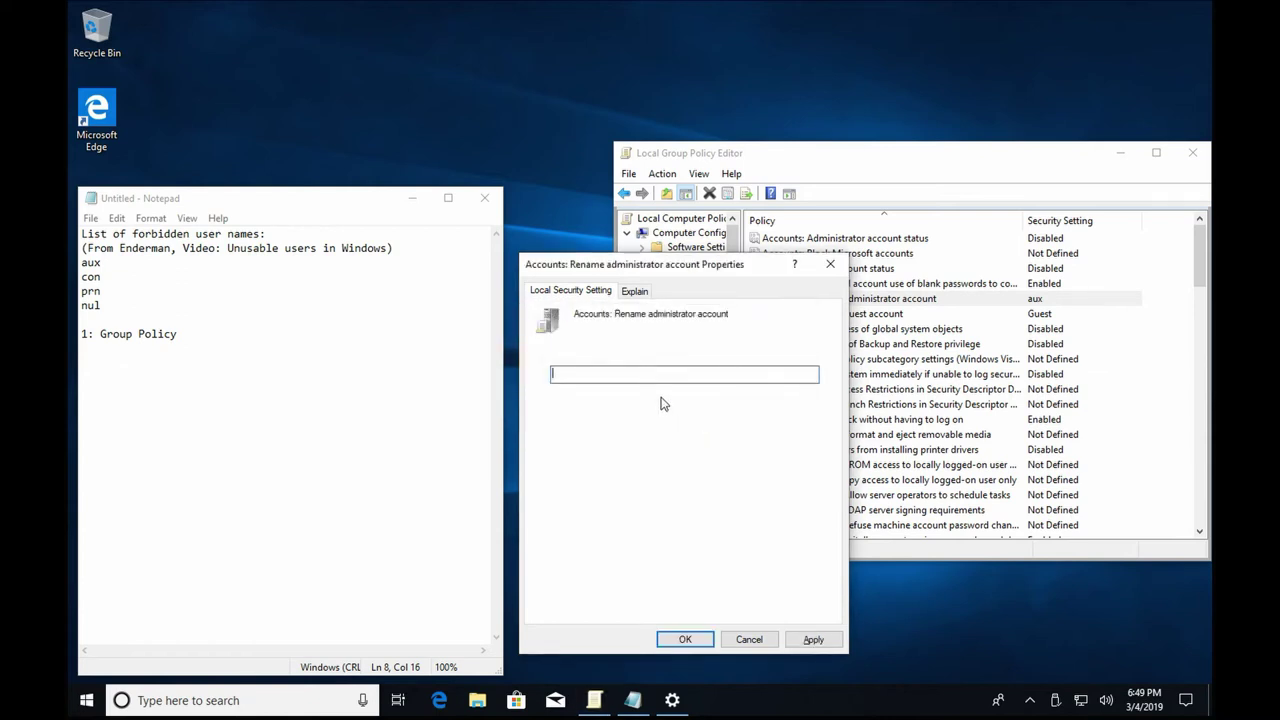
text(a)
key(Return)
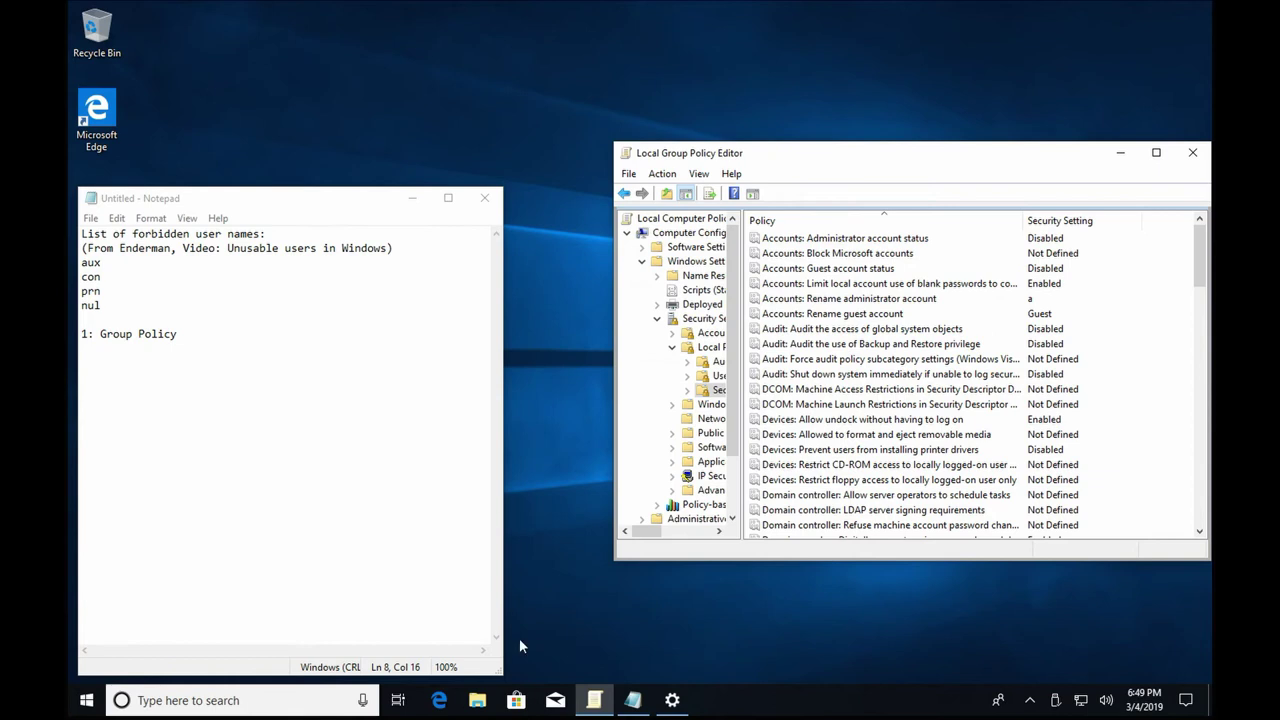
In Settings, go to Home > Accounts > Other users and choose Add someone else to this PC.
click(672, 700)
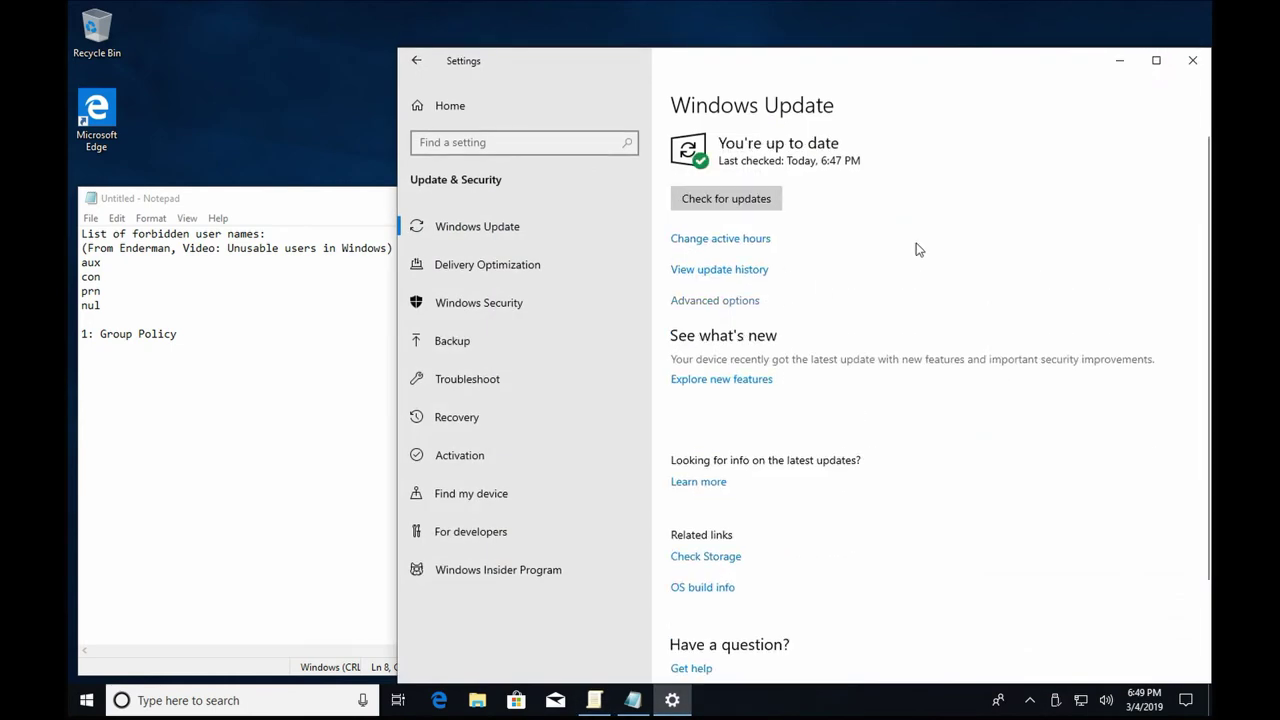
click(510, 117)
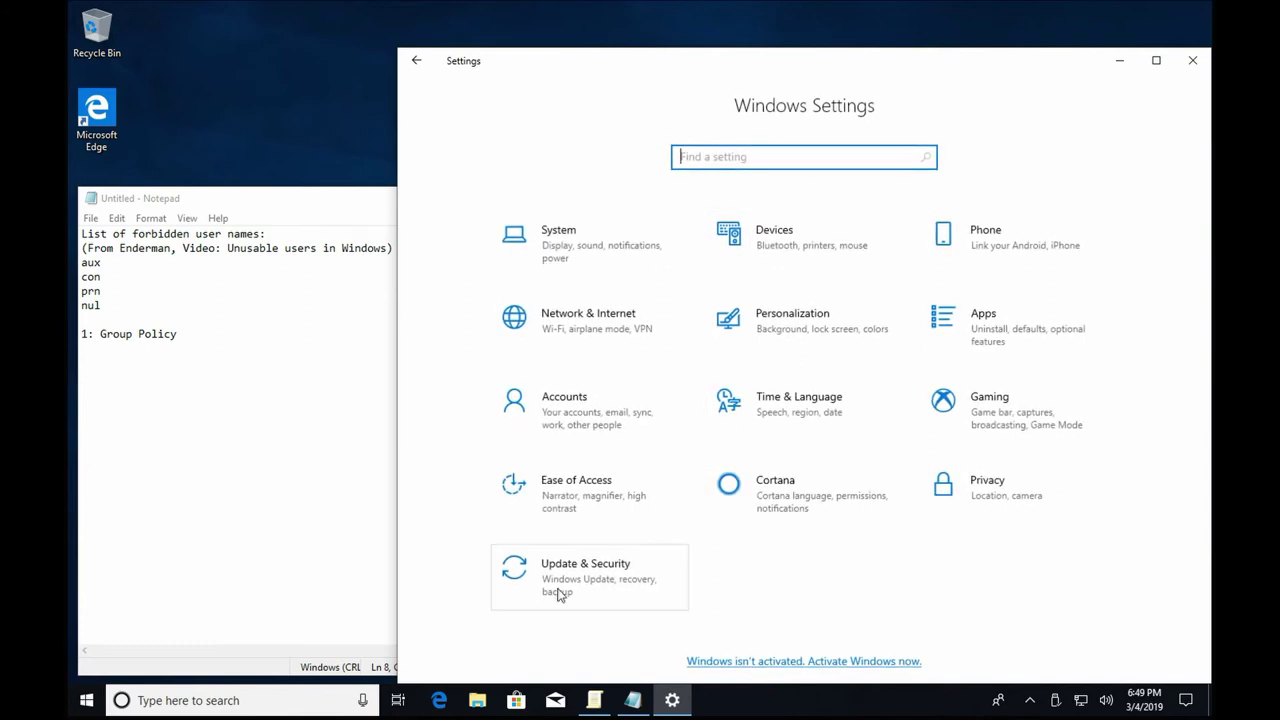
click(566, 418)
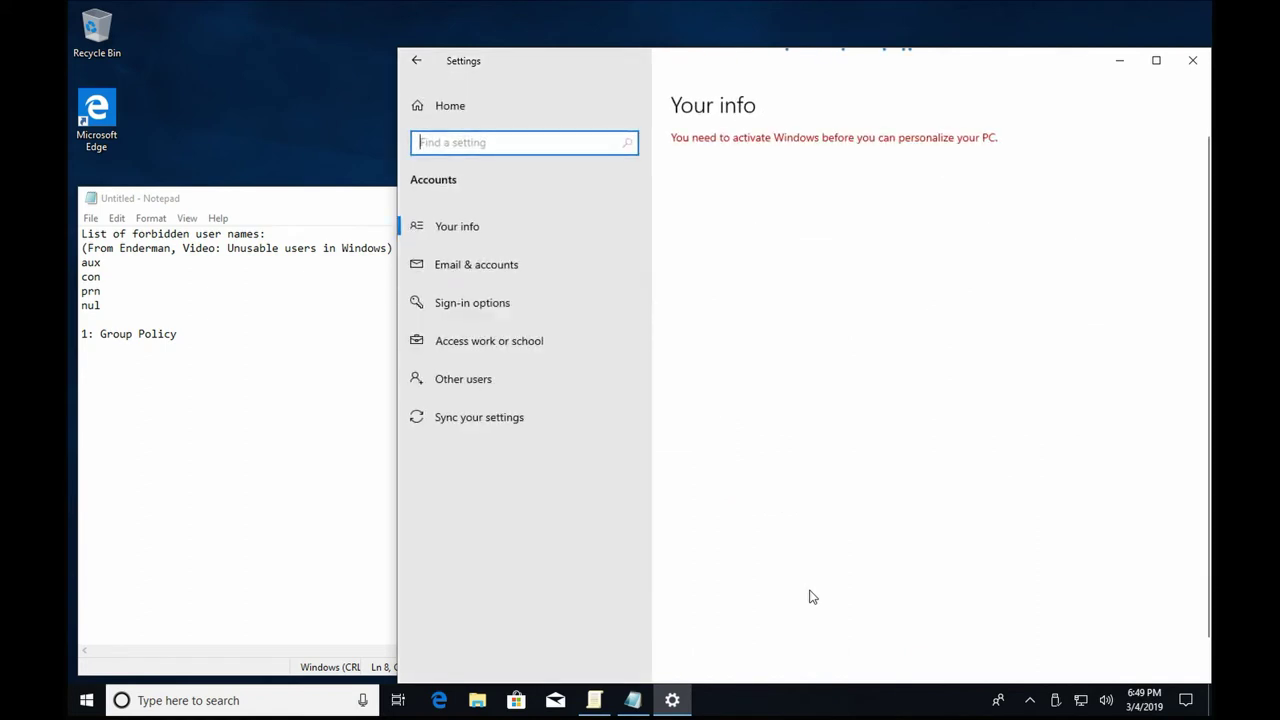
click(522, 380)
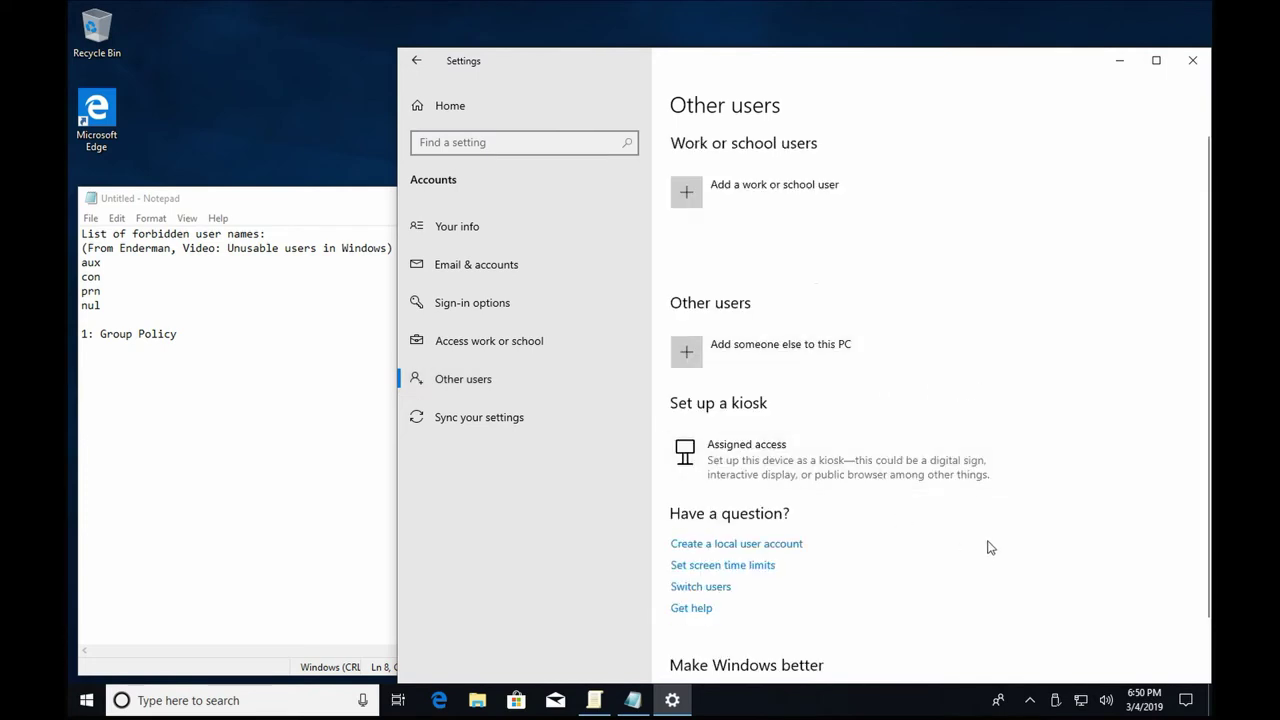
click(787, 366)
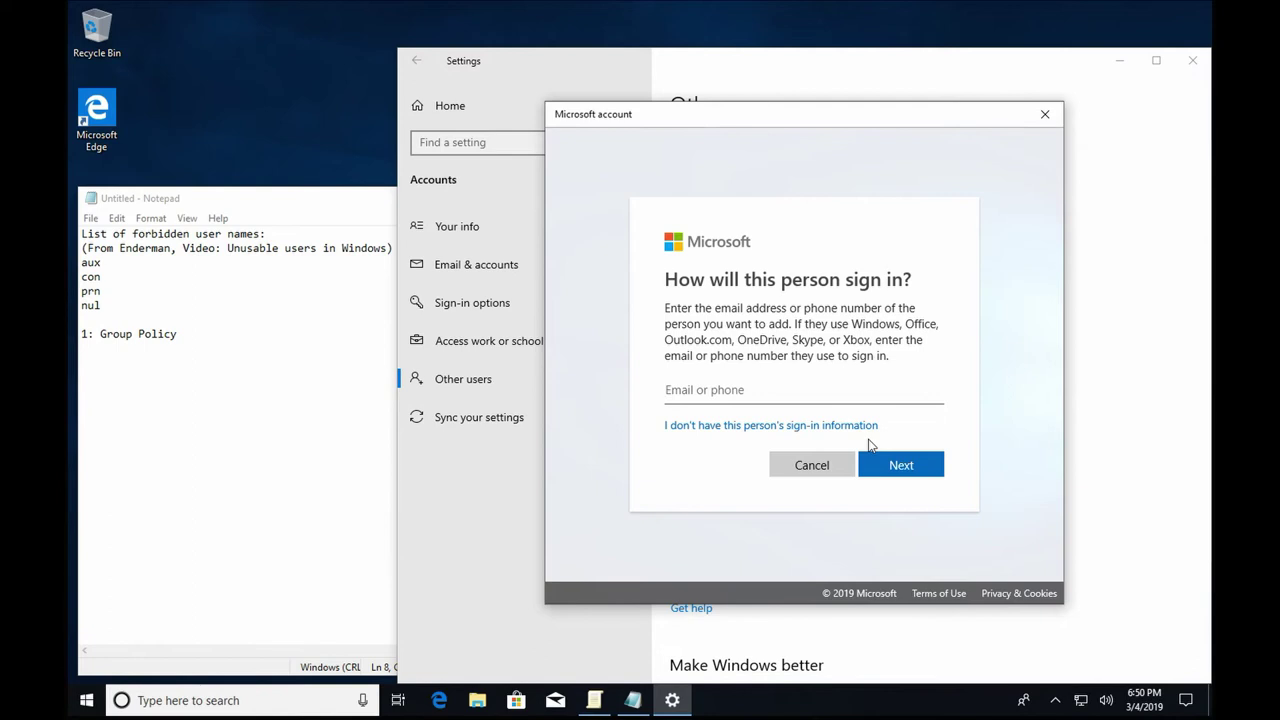
Create a local user named aux without a Microsoft account and approve the UAC prompt.
click(846, 426)
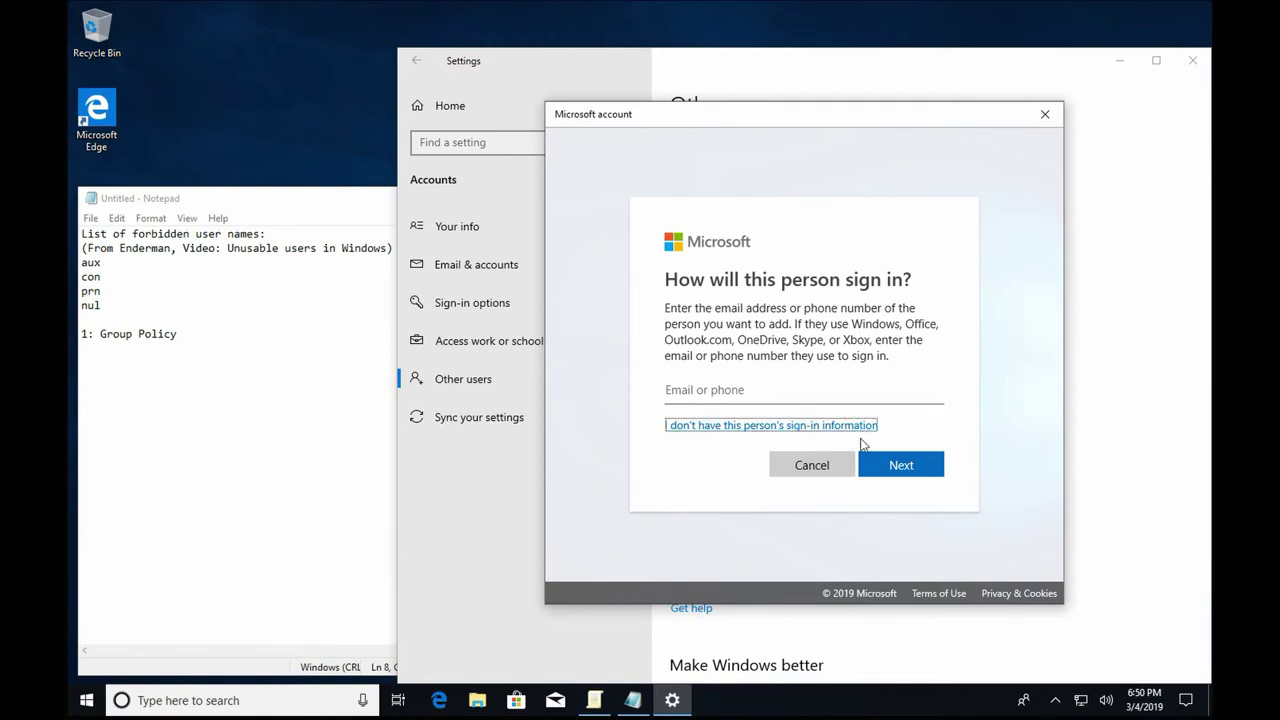
click(855, 430)
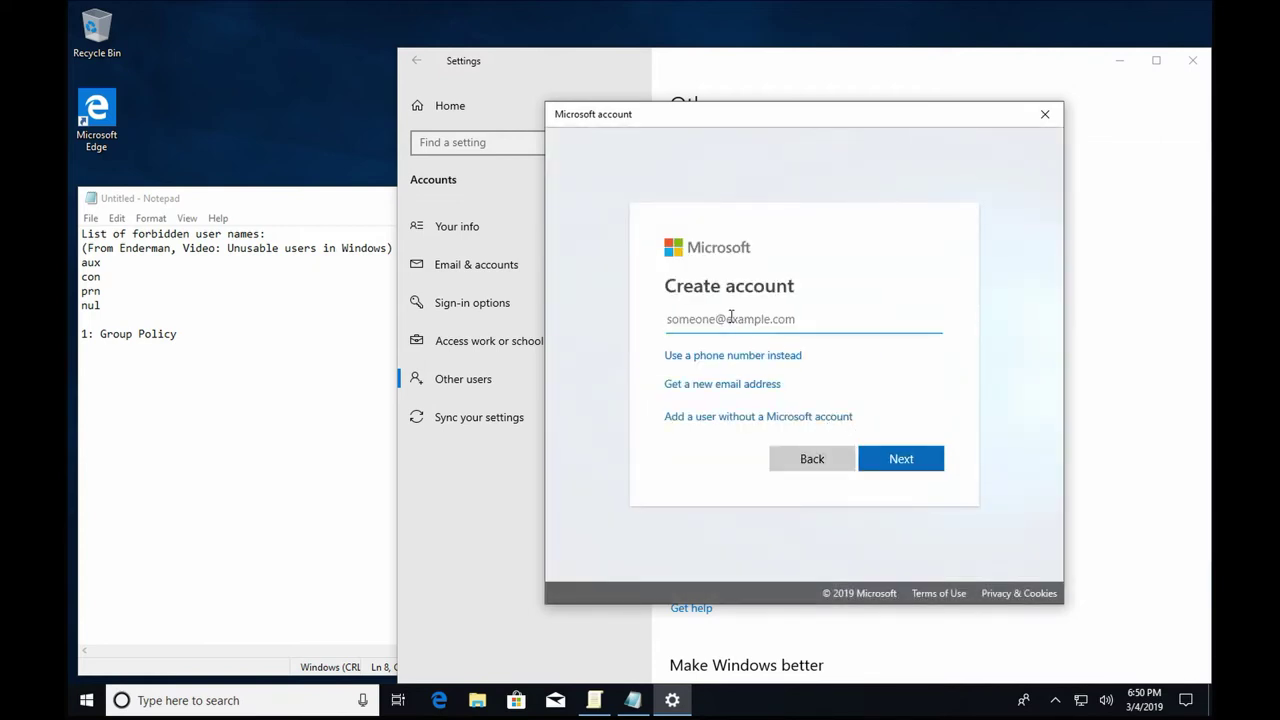
click(755, 418)
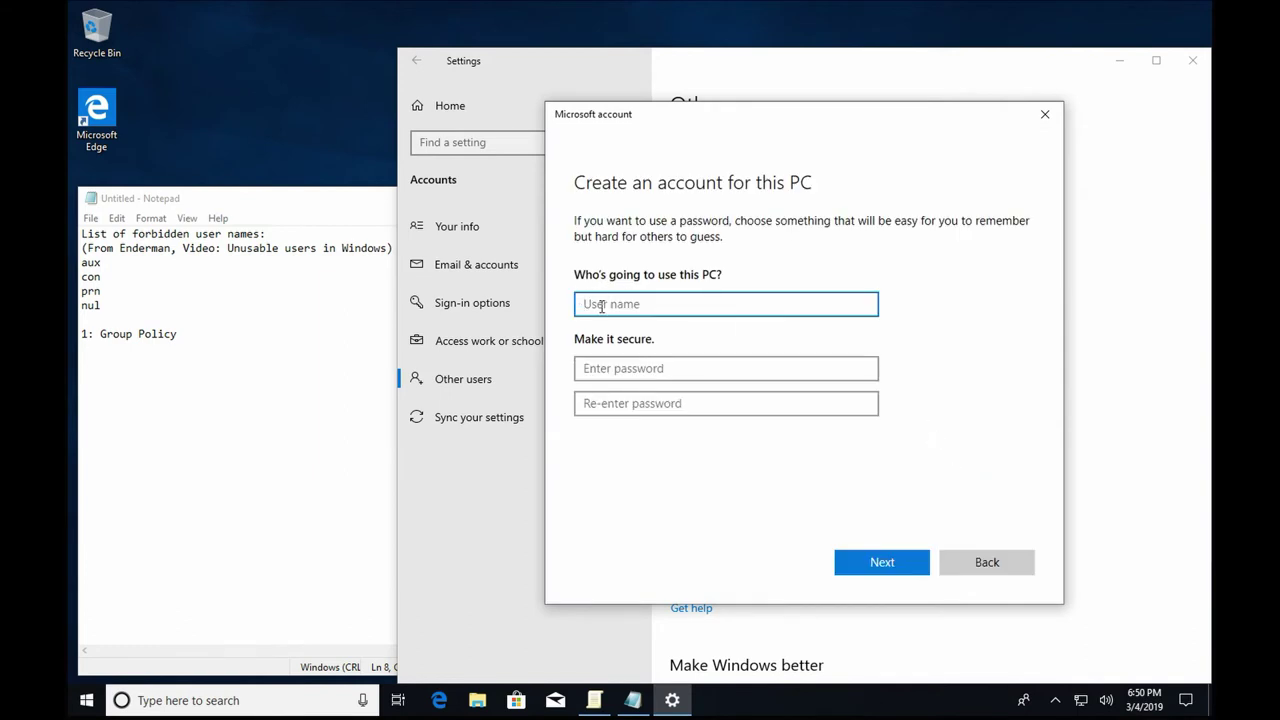
text(aux)
key(Return)
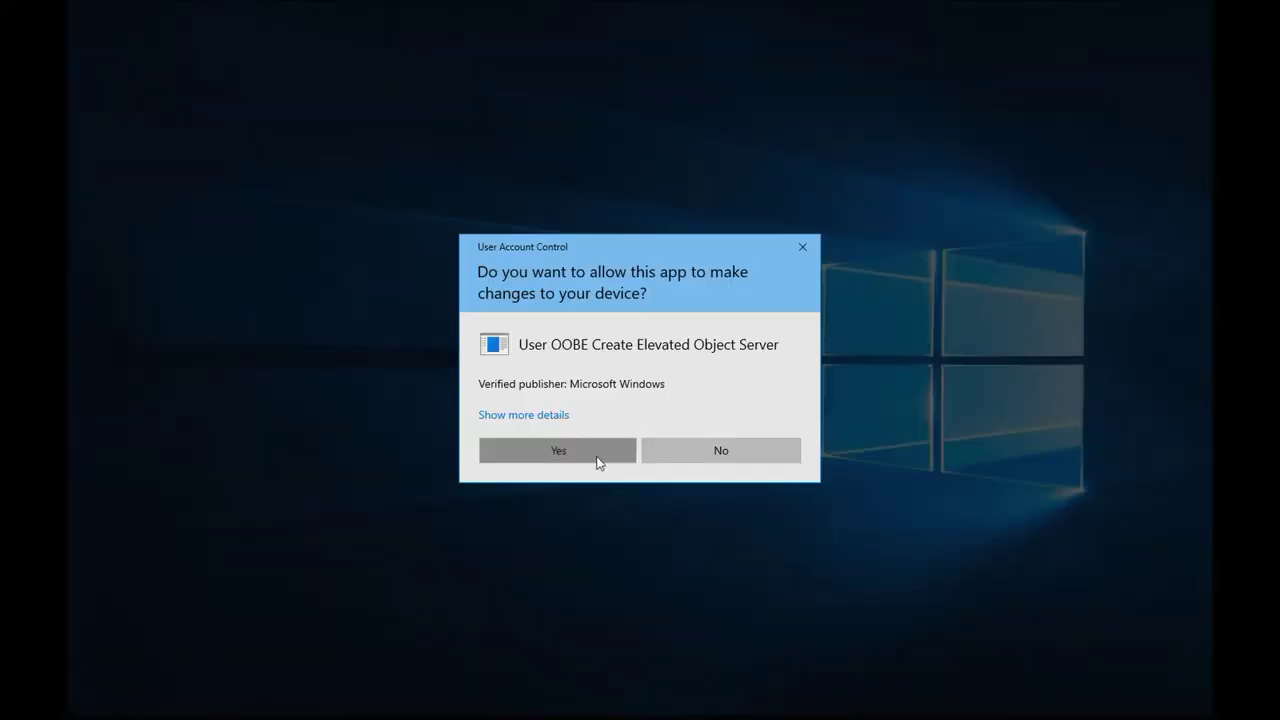
click(600, 458)
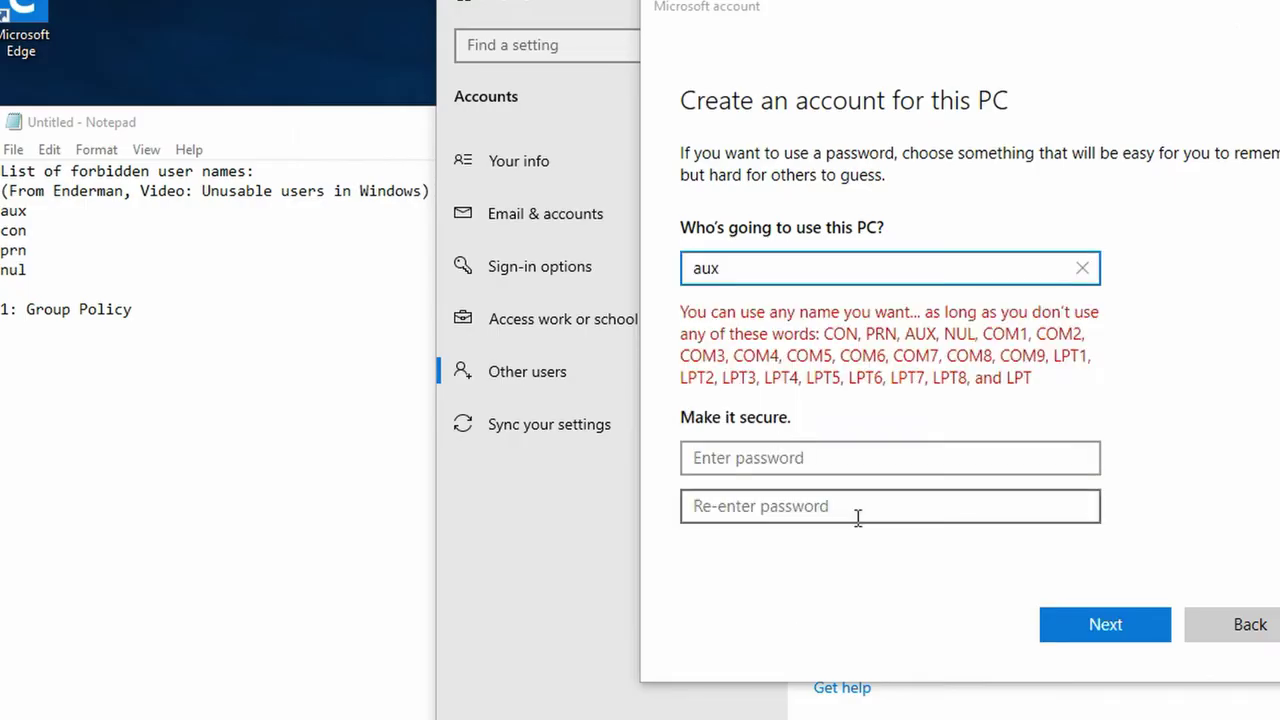
Add a 'From Windows' heading below nul in the Notepad list.
click(106, 272)
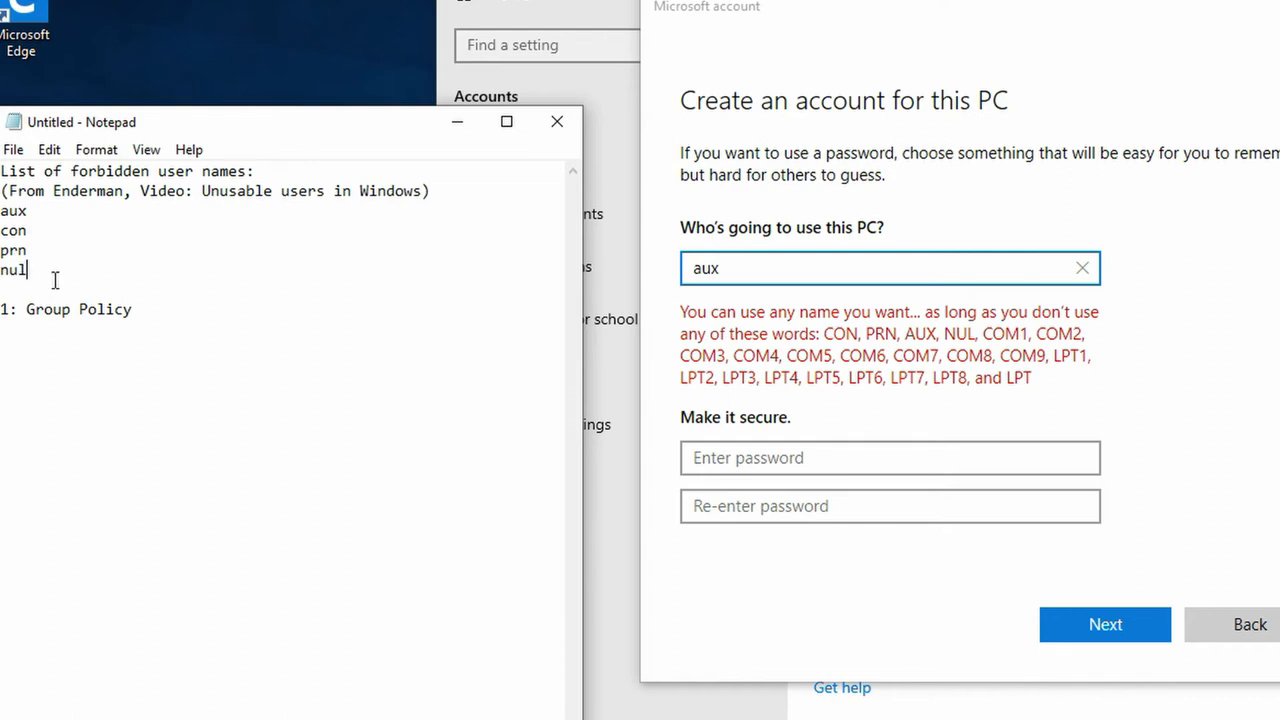
key(Return)
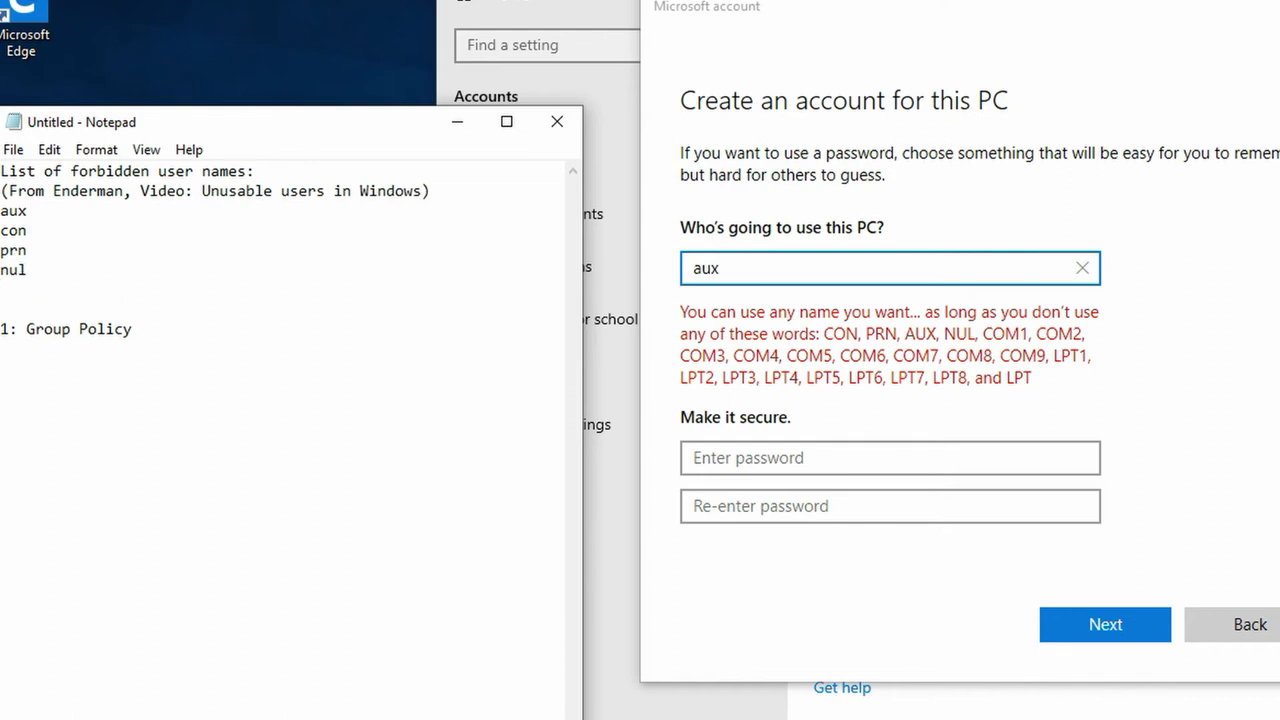
text(From WIndows)
key(BackSpace)
key(BackSpace)
key(BackSpace)
key(BackSpace)
key(BackSpace)
key(BackSpace)
text(indows)
key(Return)
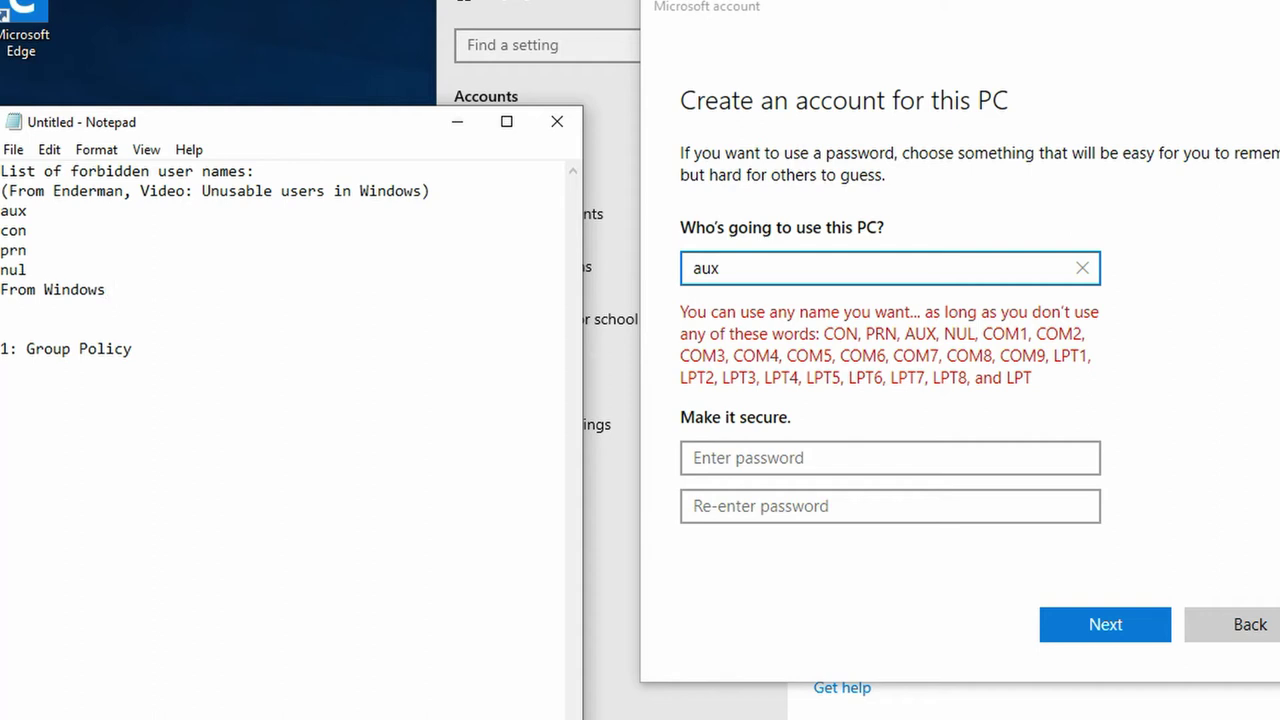
List 'COM1 to COM9', 'LPT1 to LPT8' and 'LPT', with a blank line after nul.
text(COM1 to COM9)
key(Return)
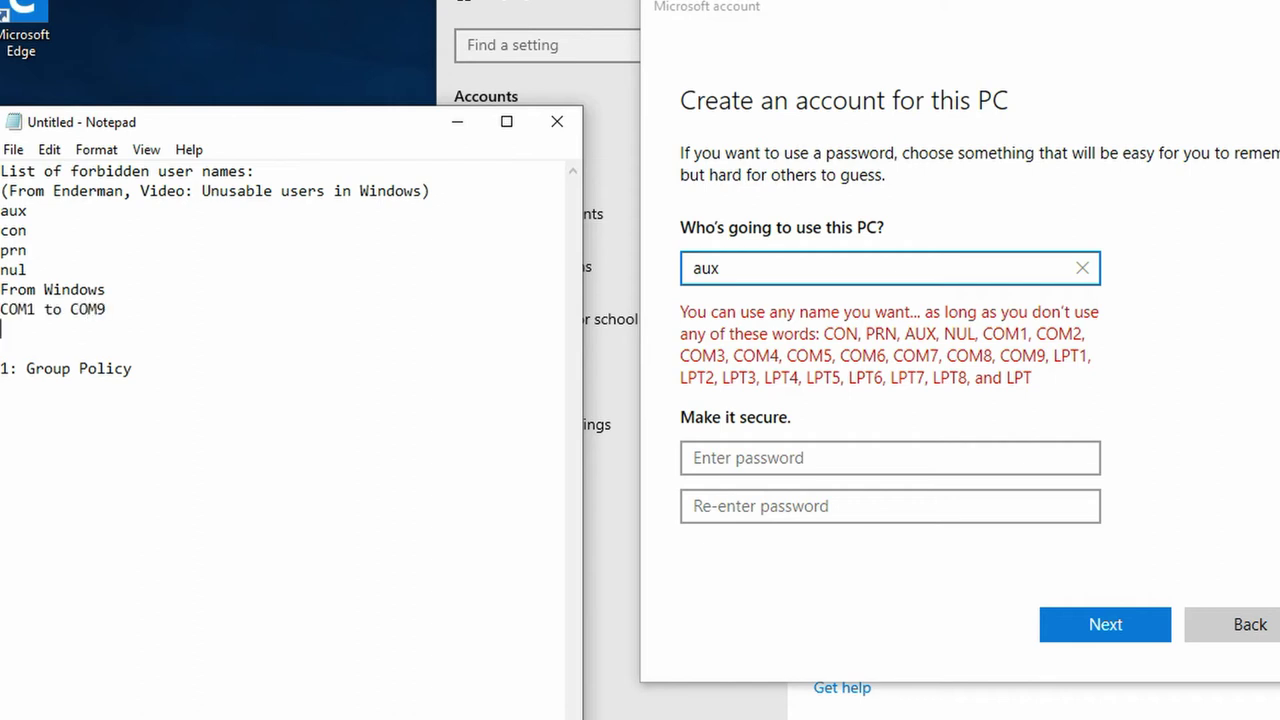
text(LPT1 to LPT8)
key(Return)
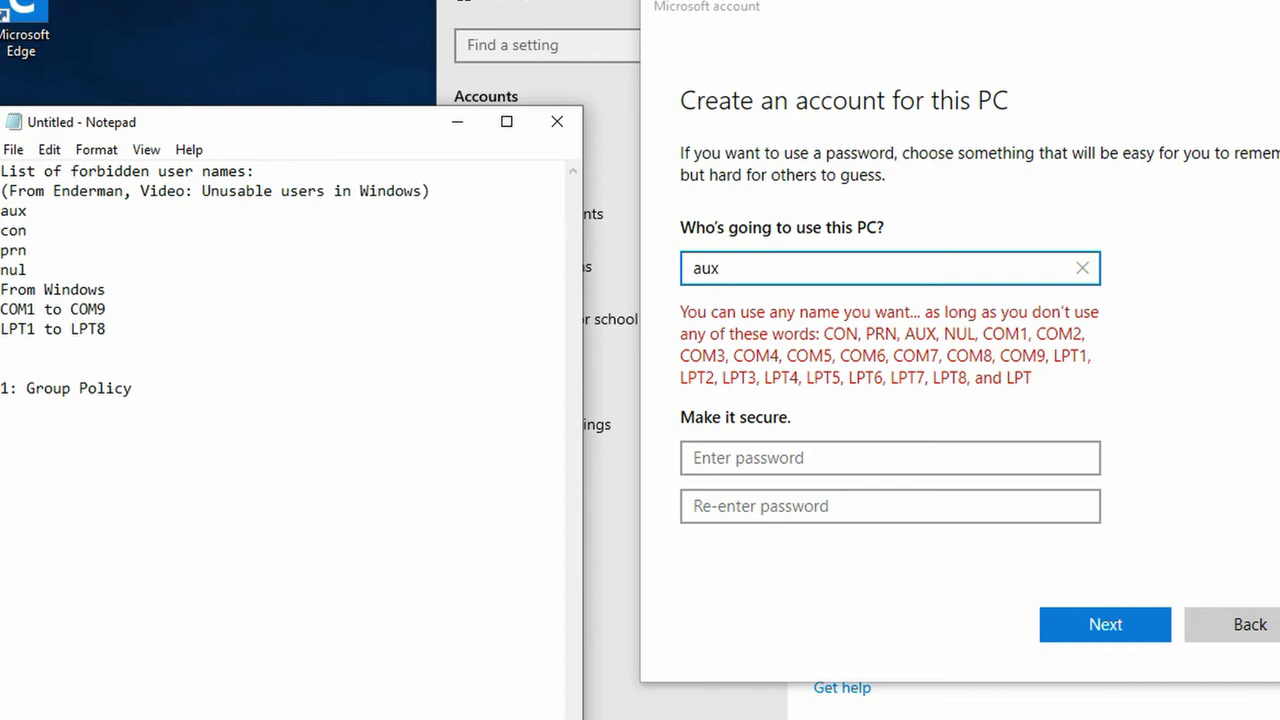
text(LPT)
click(145, 274)
key(Return)
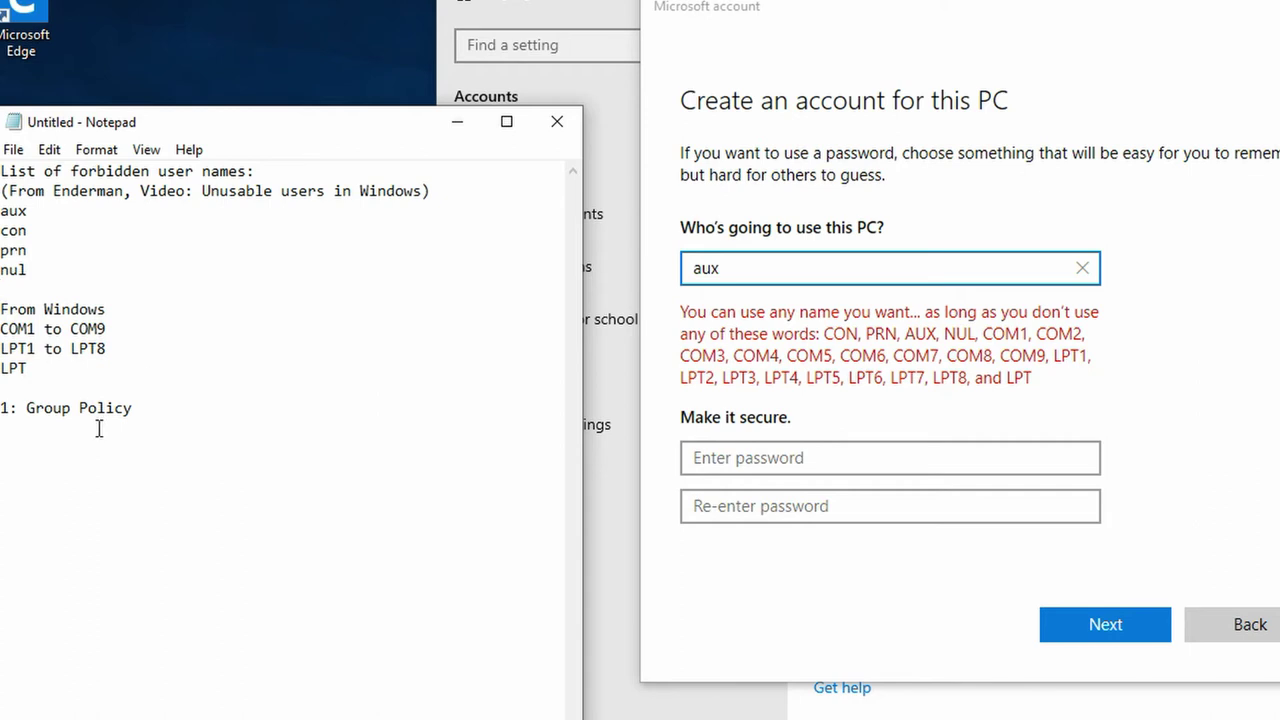
click(181, 409)
Launch Windows PowerShell (Admin) from the Win+X menu.
click(1213, 320)
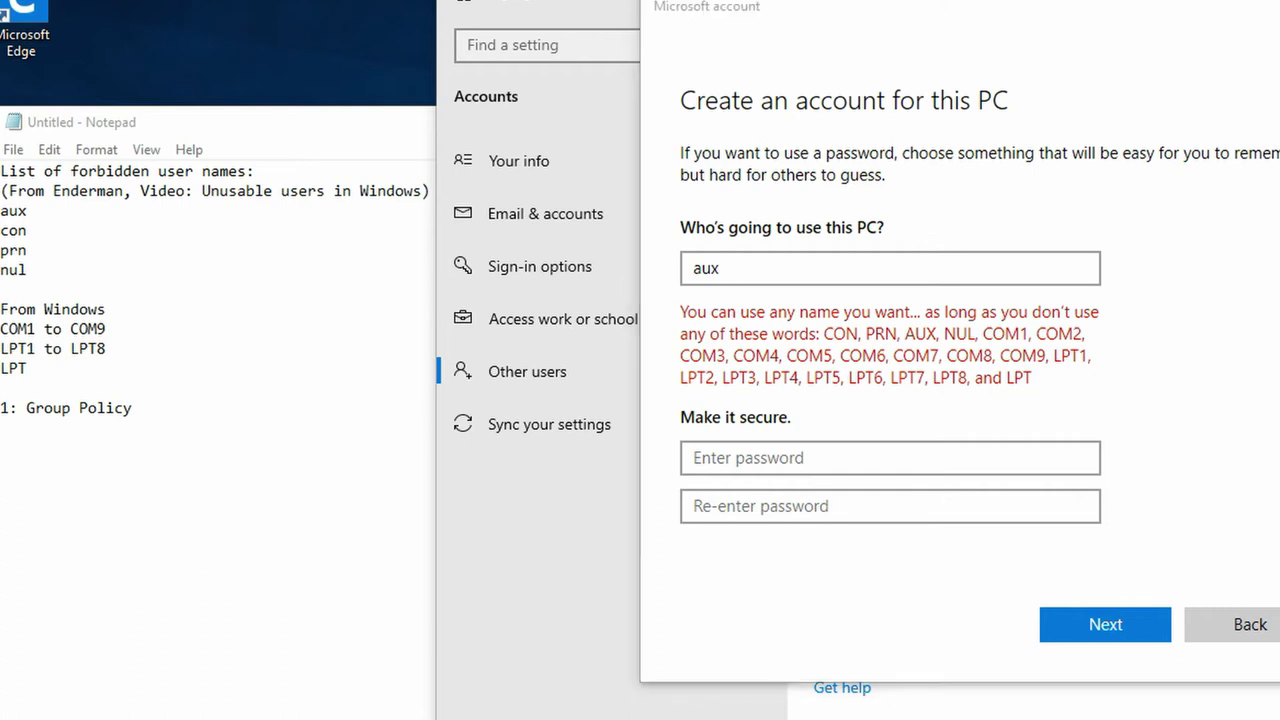
key(super+x)
click(101, 522)
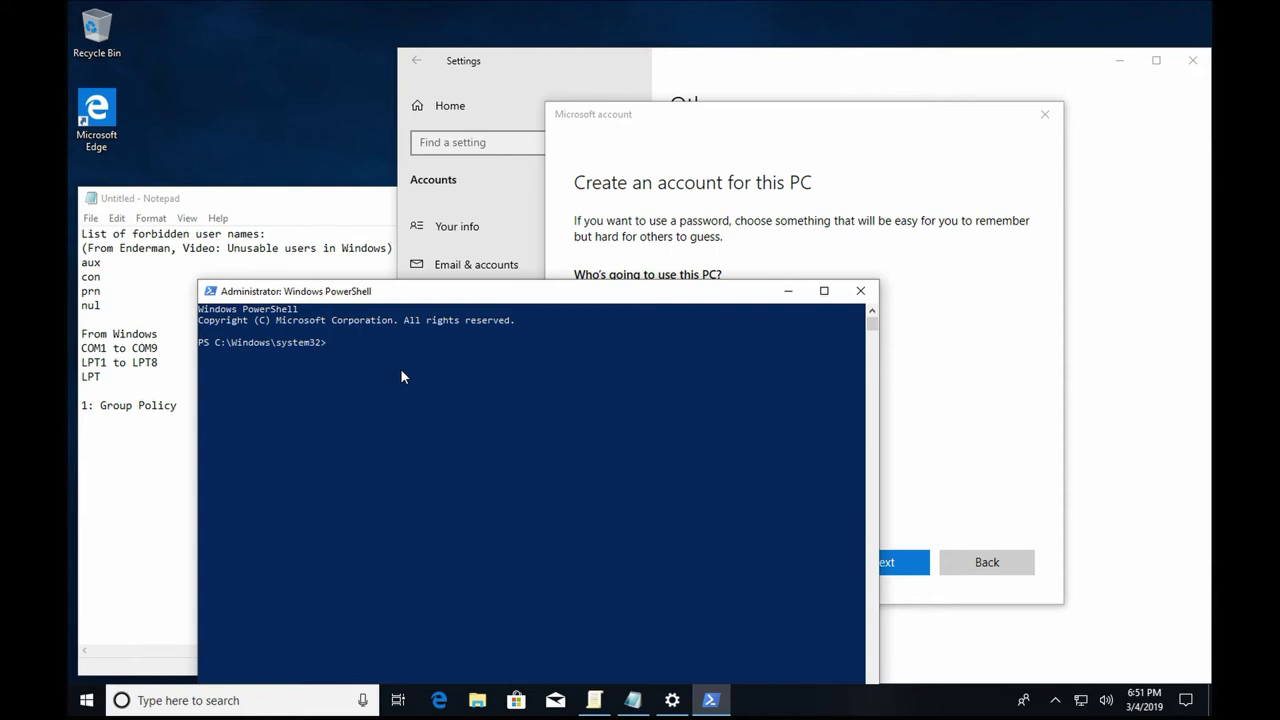
Create local user aux with 'net user aux /add' and launch taskmgr.
text(net user aux /add)
key(Return)
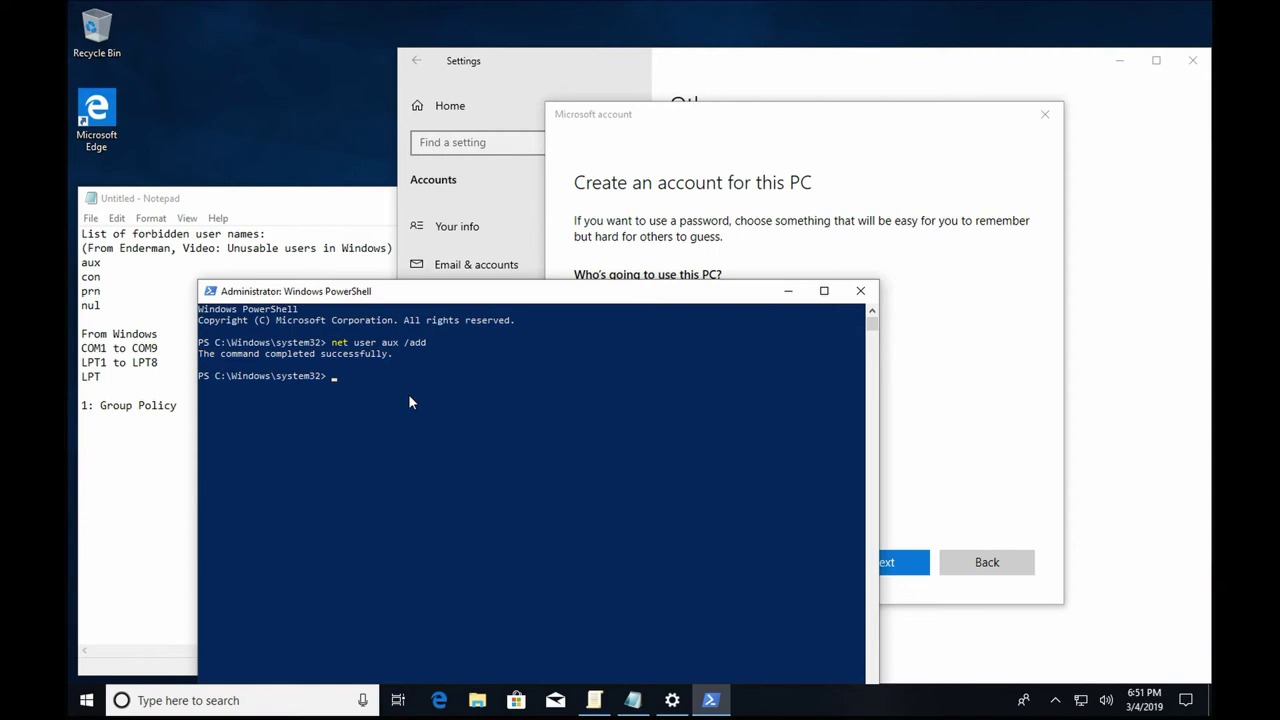
text(taskmgr)
key(Return)
Launch Local Users and Groups with lusrmgr.msc from PowerShell.
click(340, 442)
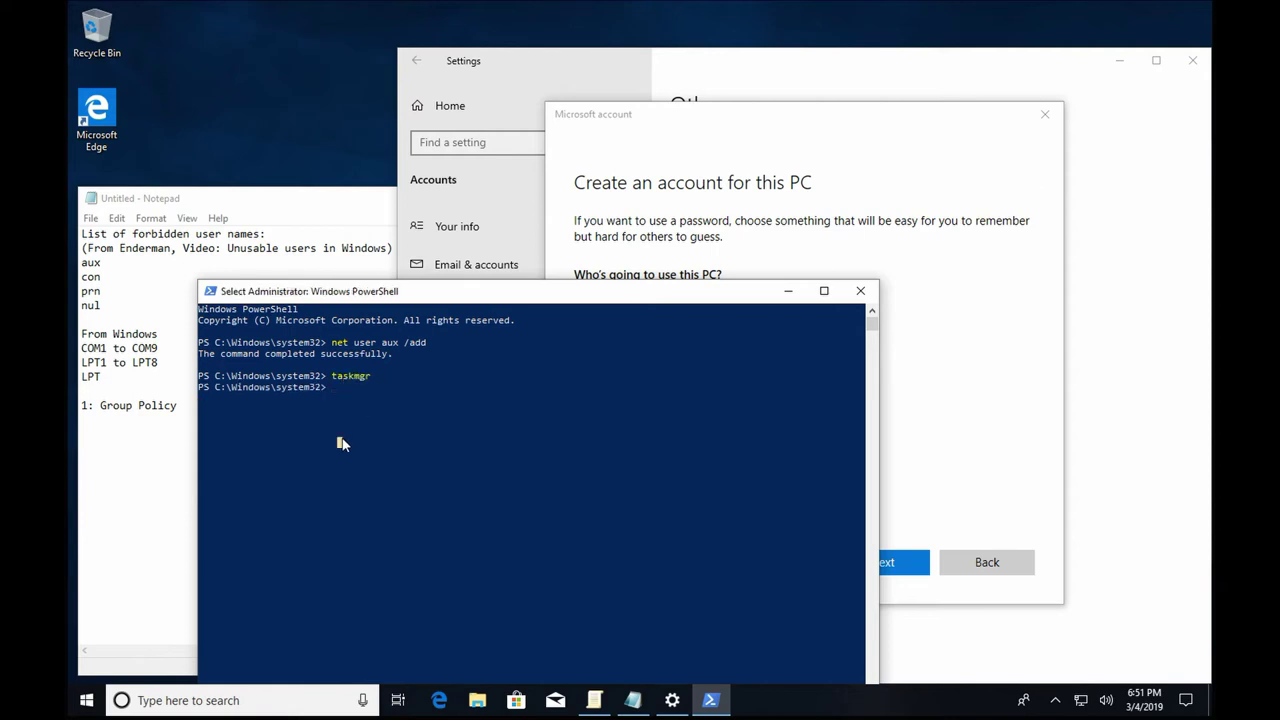
text(lusr)
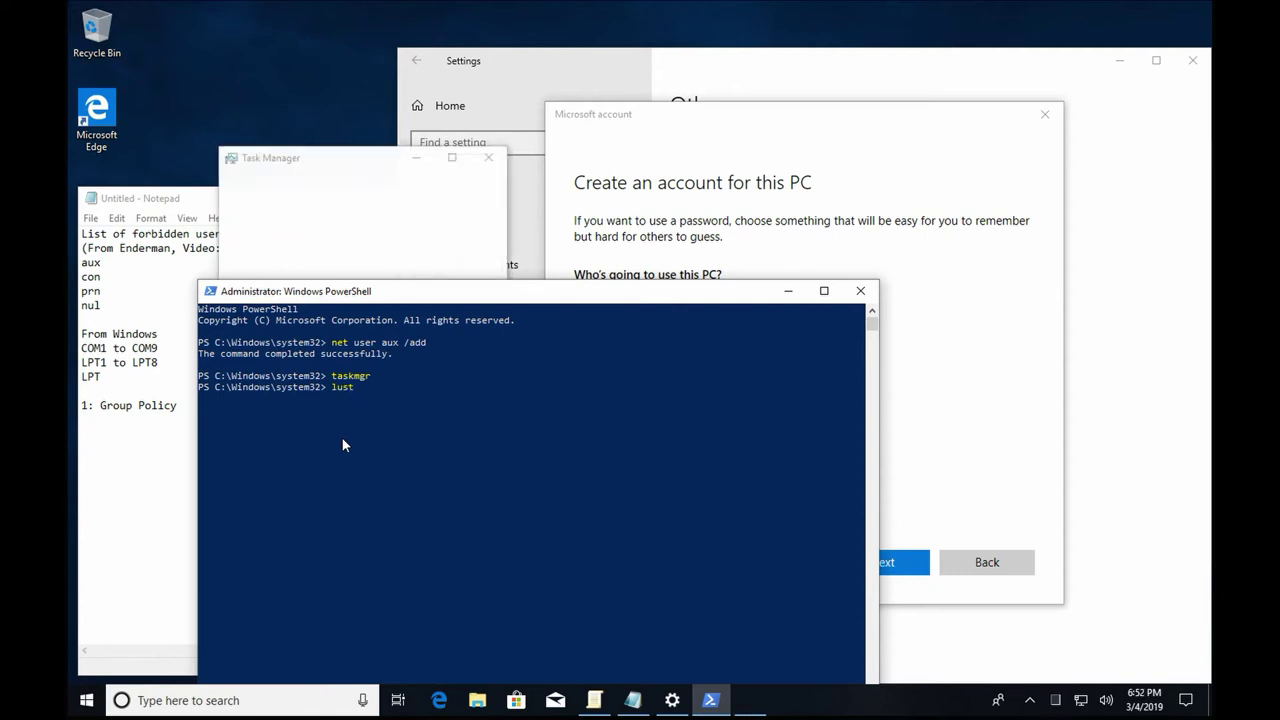
text(mgr.msc)
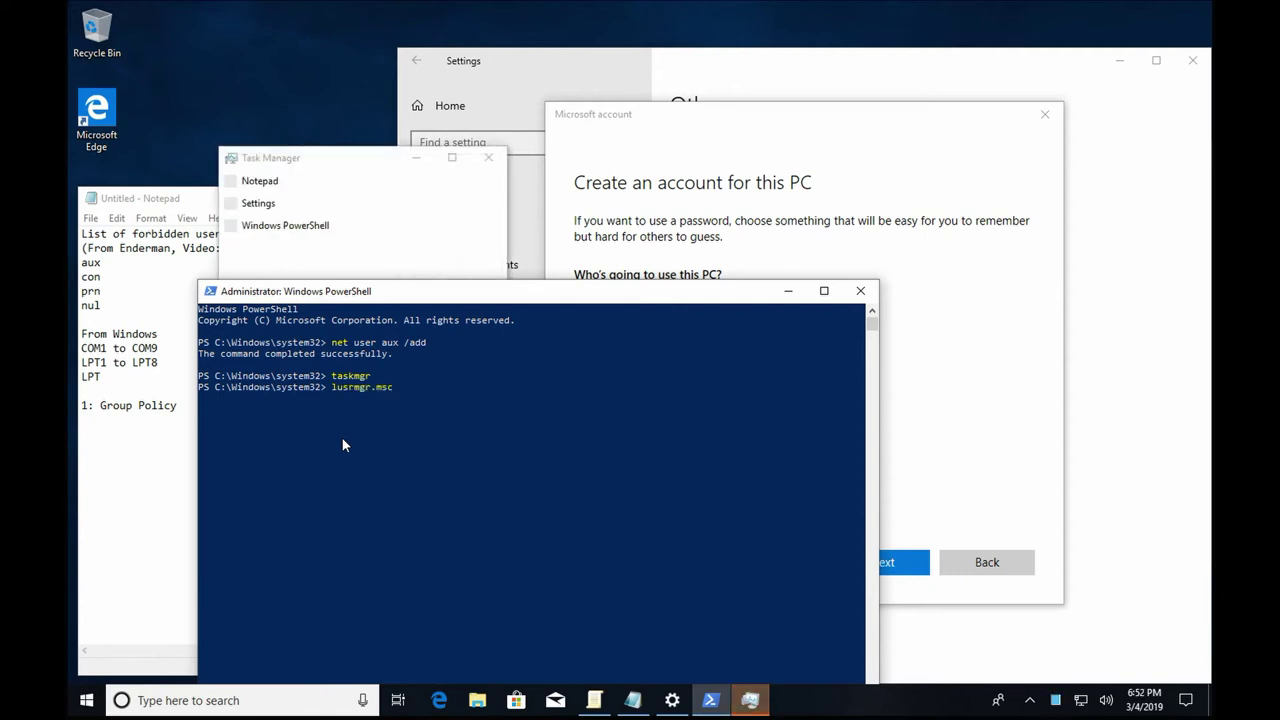
key(Return)
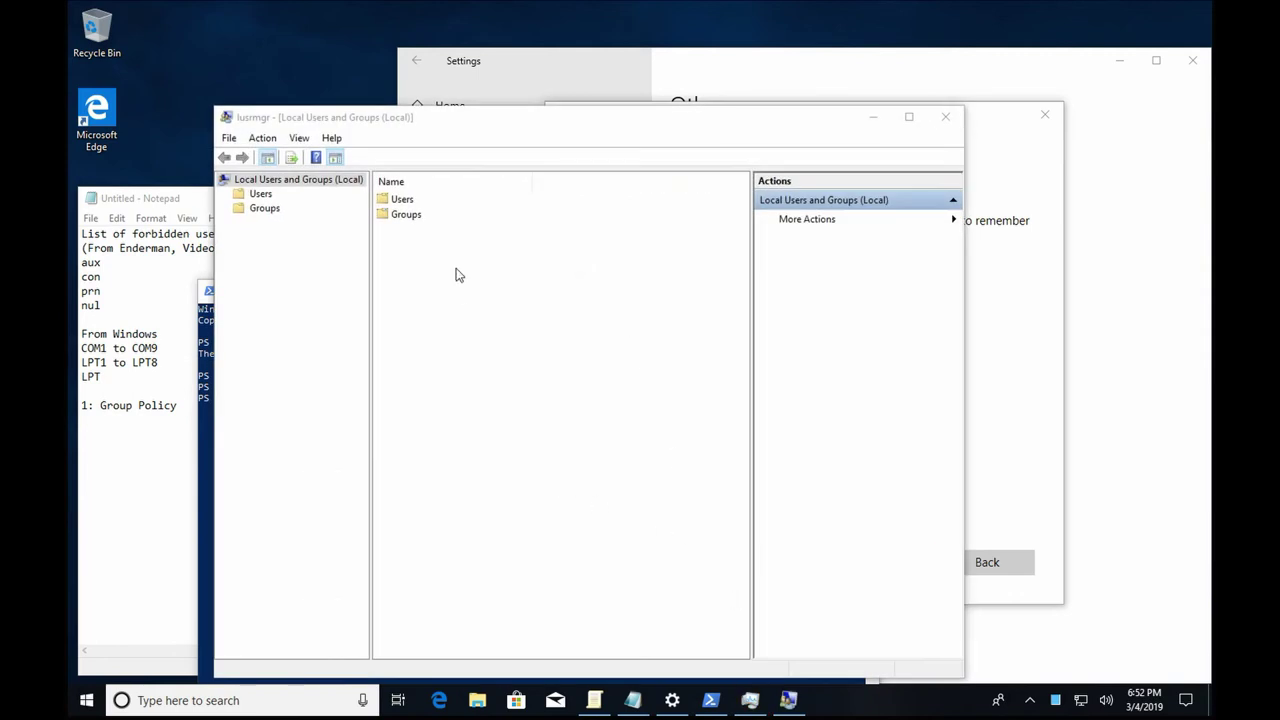
Open aux's properties in Users and remove it from the Users group.
double_click(404, 201)
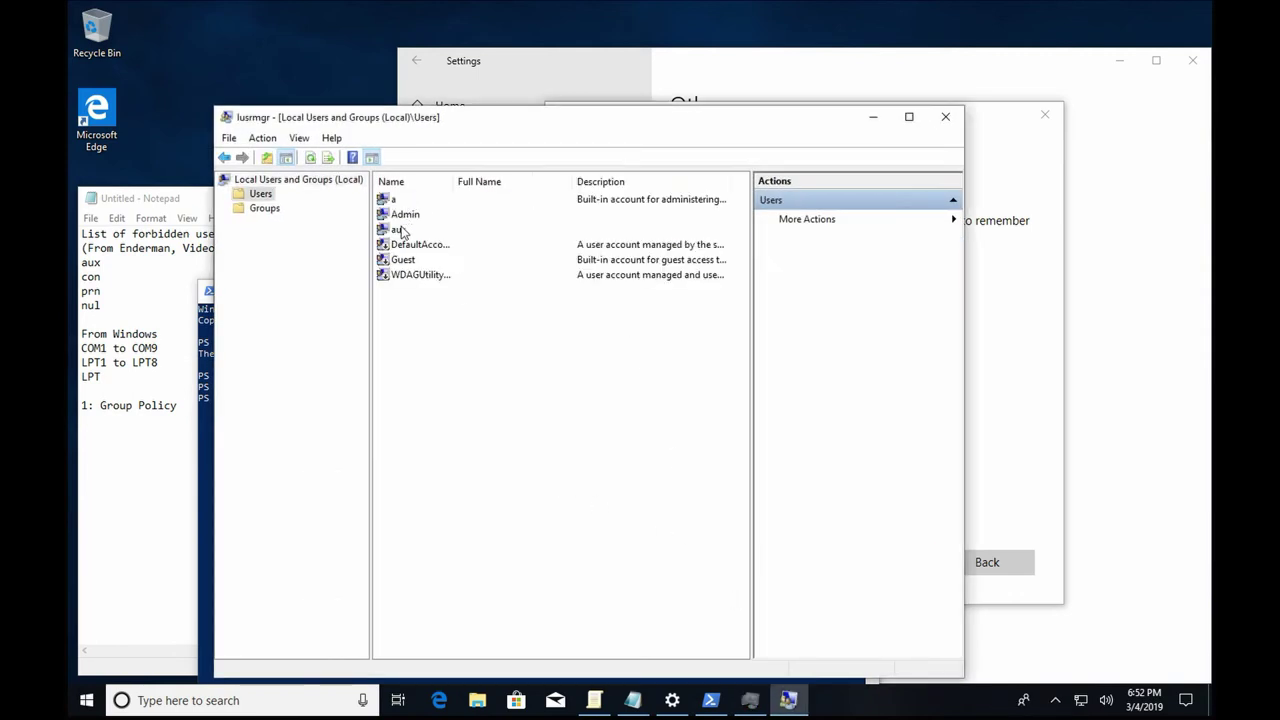
right_click(400, 229)
click(450, 324)
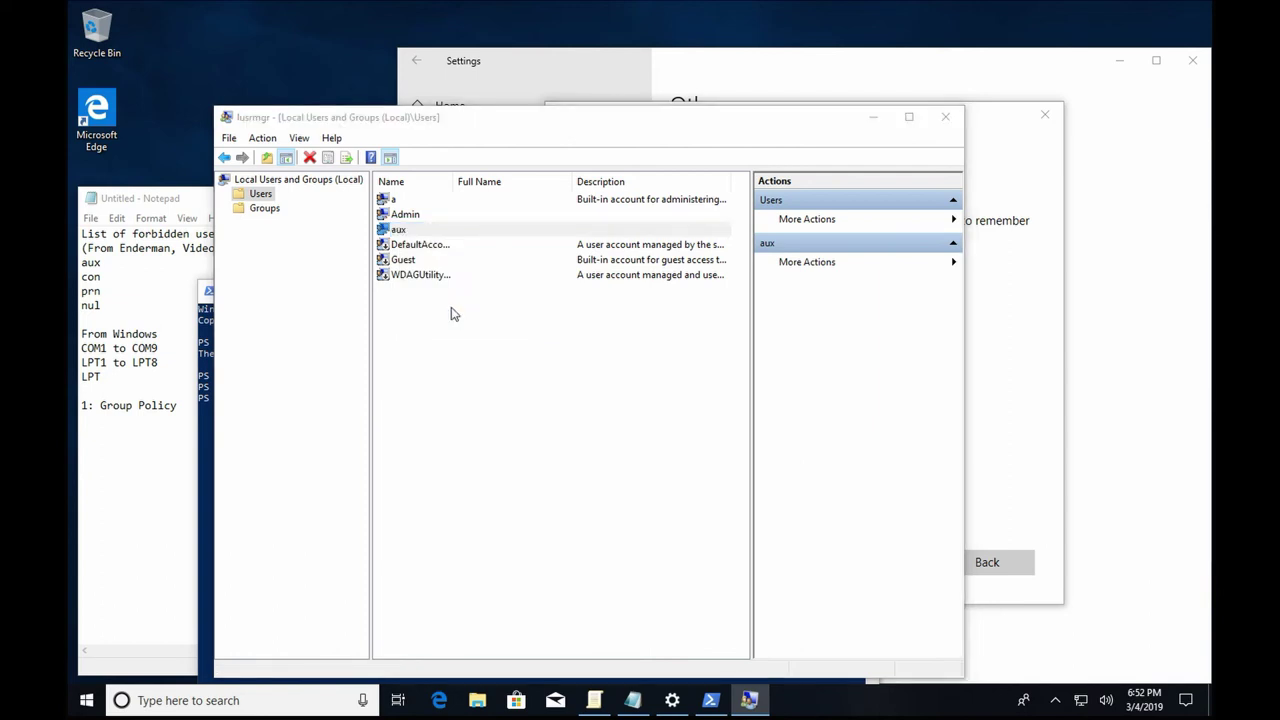
click(501, 250)
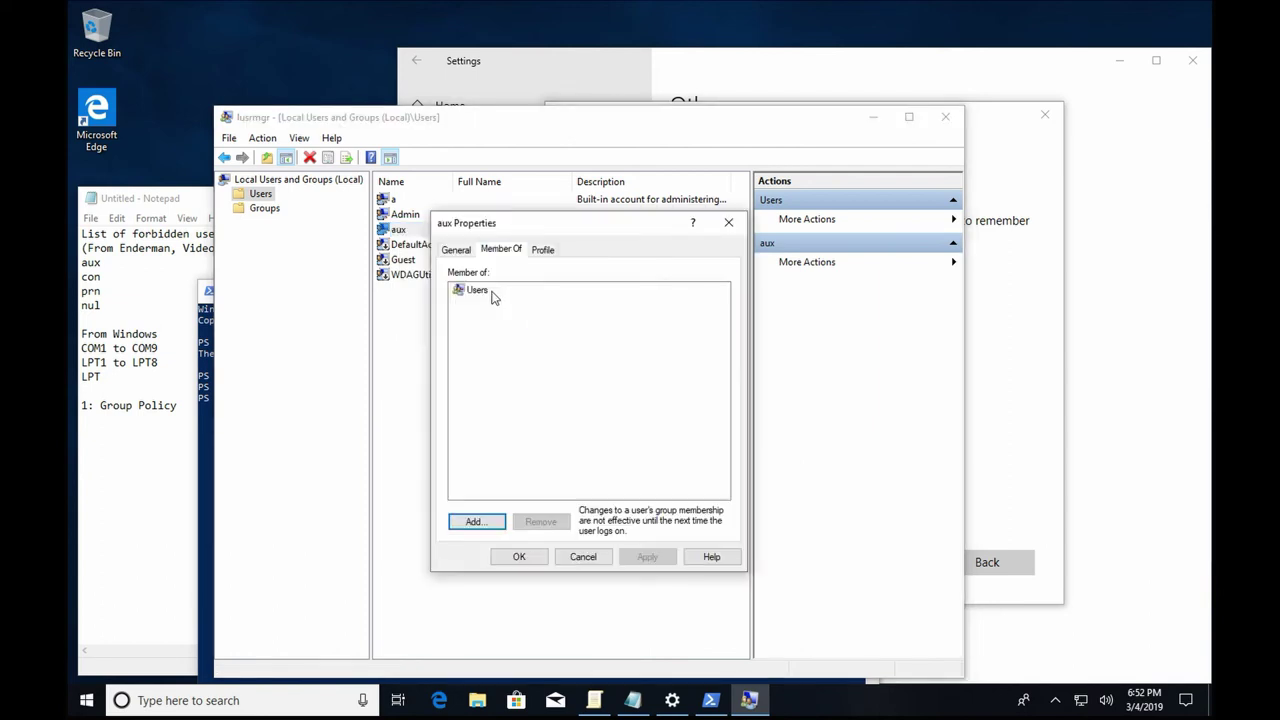
click(493, 292)
click(540, 521)
Add aux to the Administrators group, apply the change, and close Local Users and Groups.
click(495, 516)
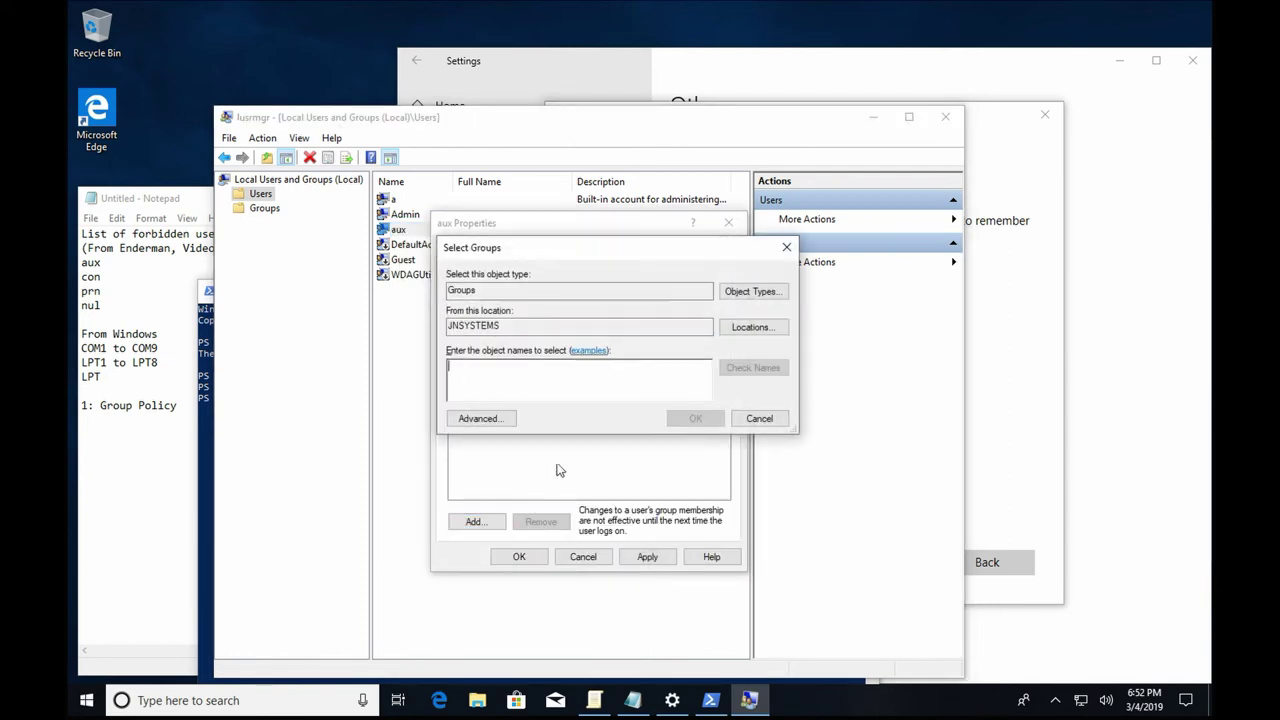
click(740, 330)
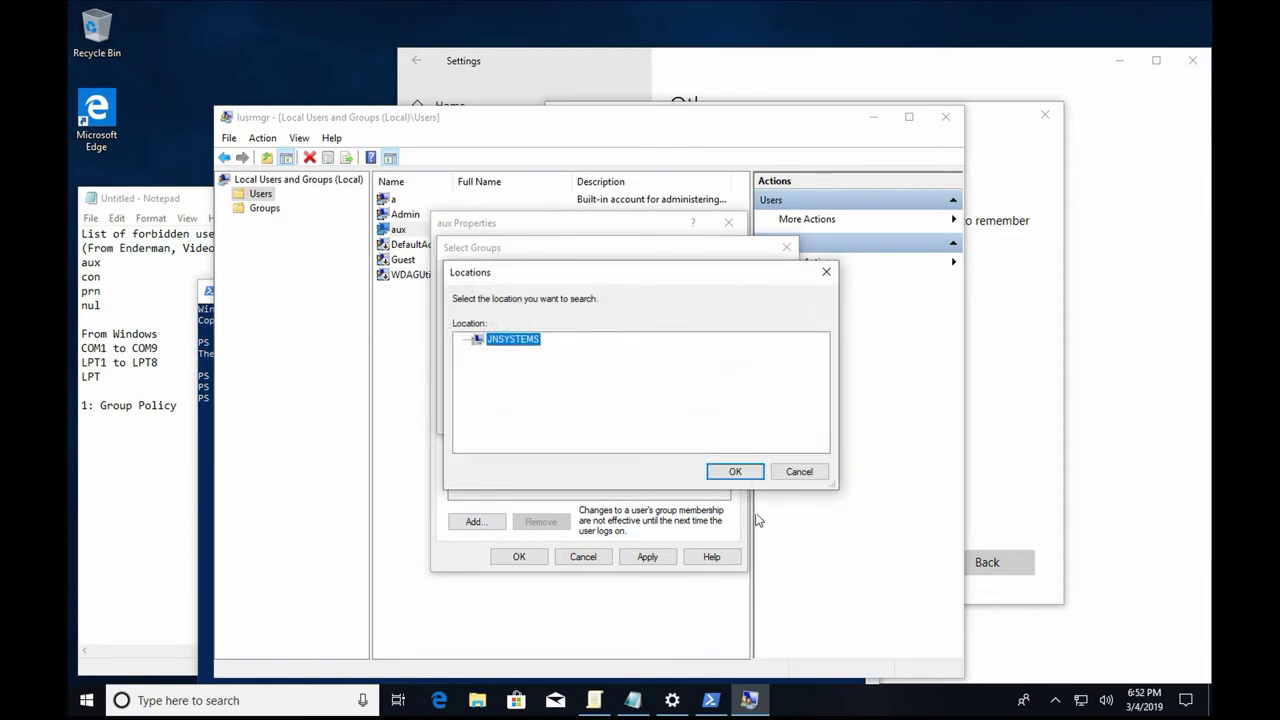
key(Return)
click(482, 420)
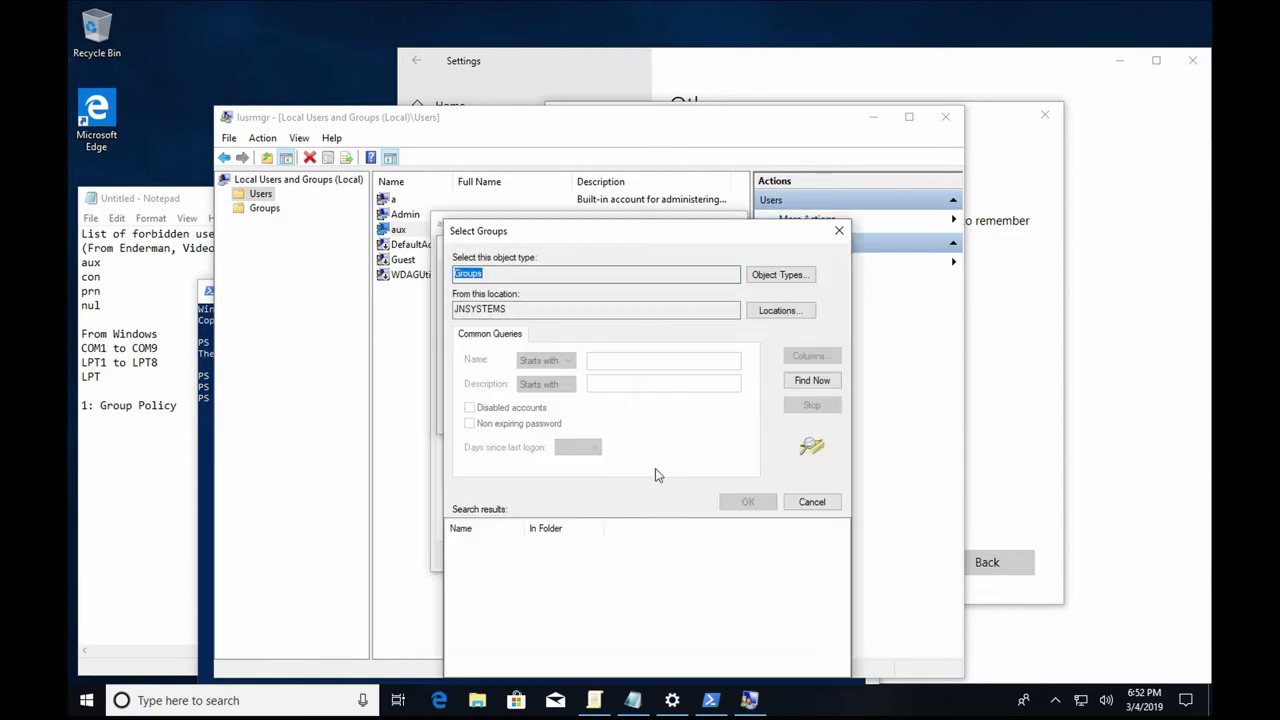
click(800, 380)
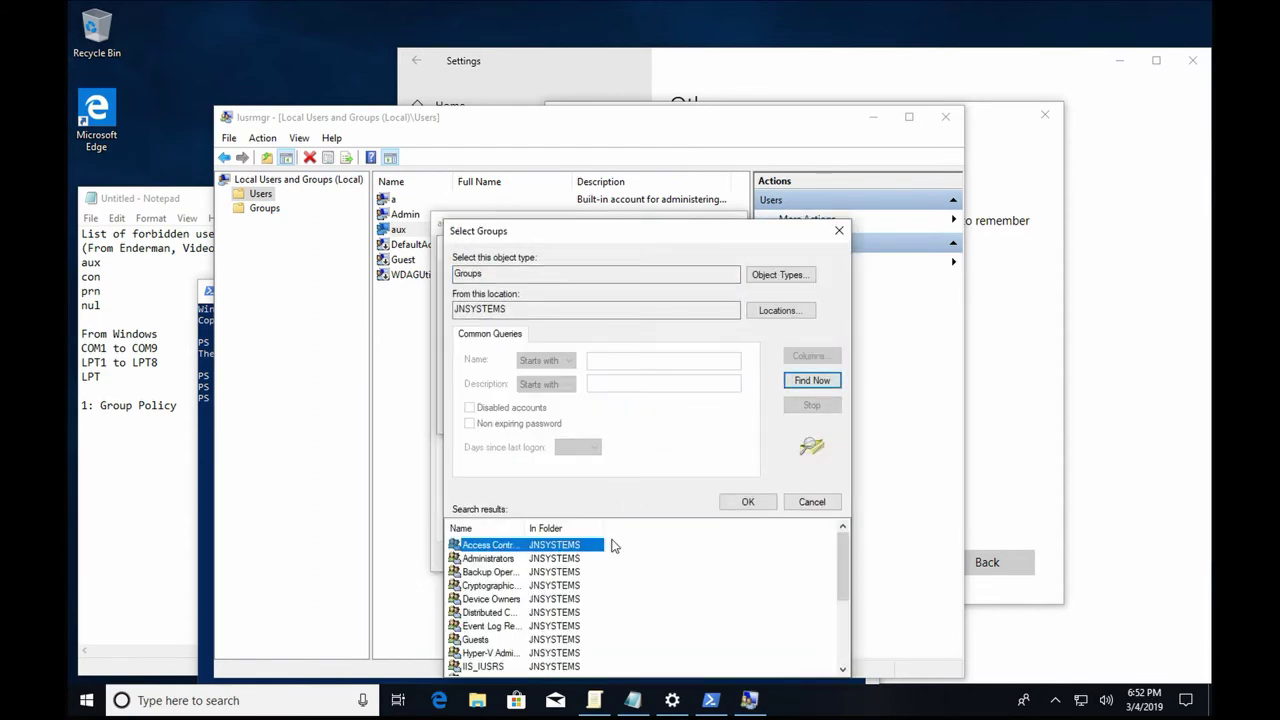
click(582, 558)
click(747, 501)
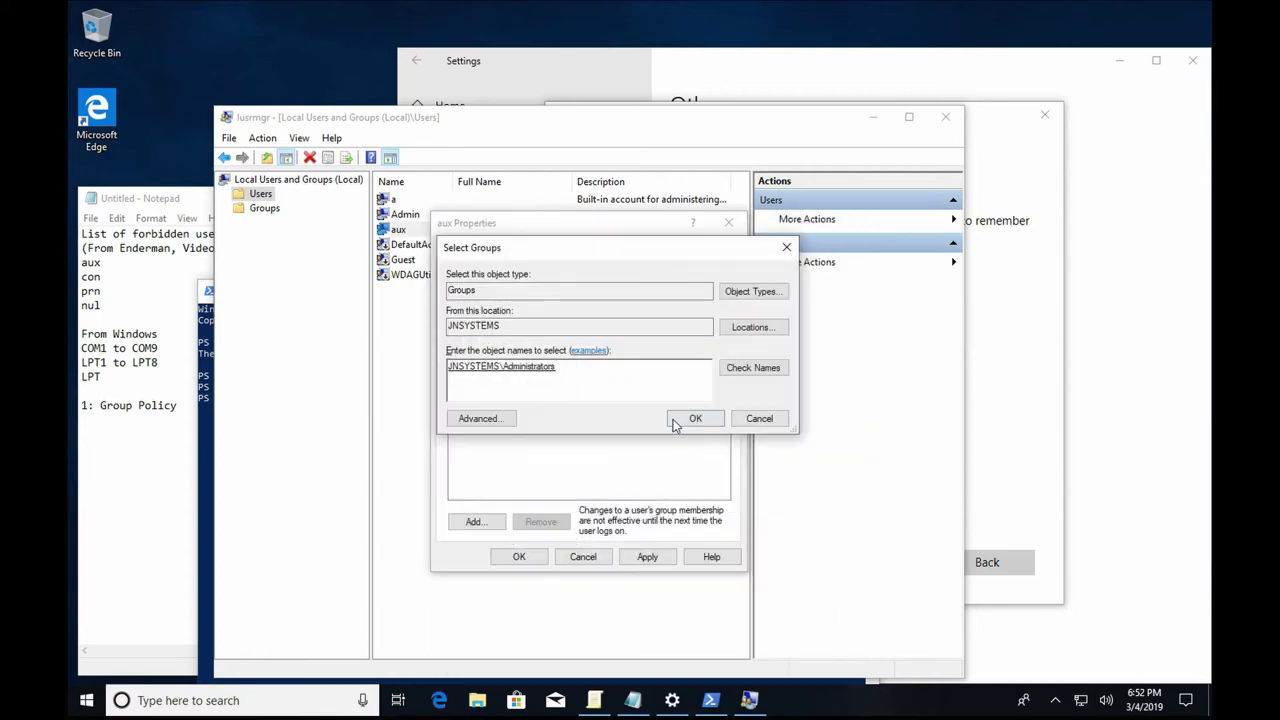
click(684, 420)
click(660, 557)
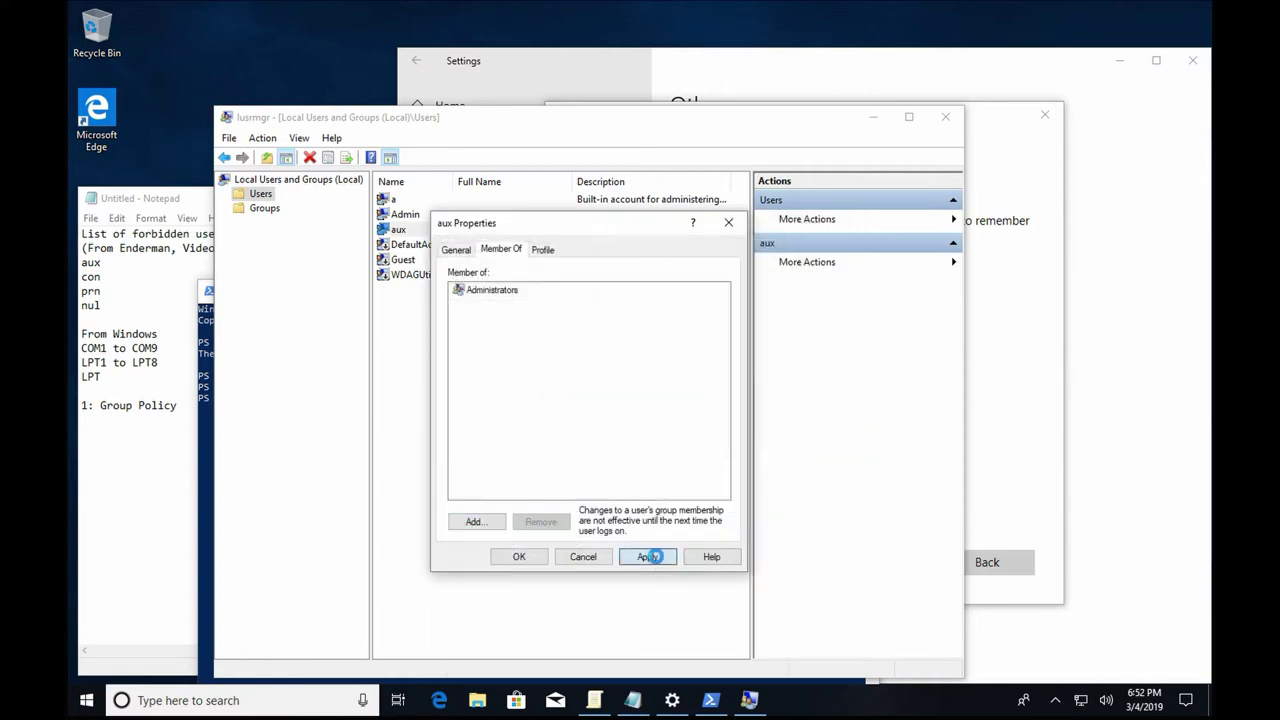
click(516, 557)
click(410, 236)
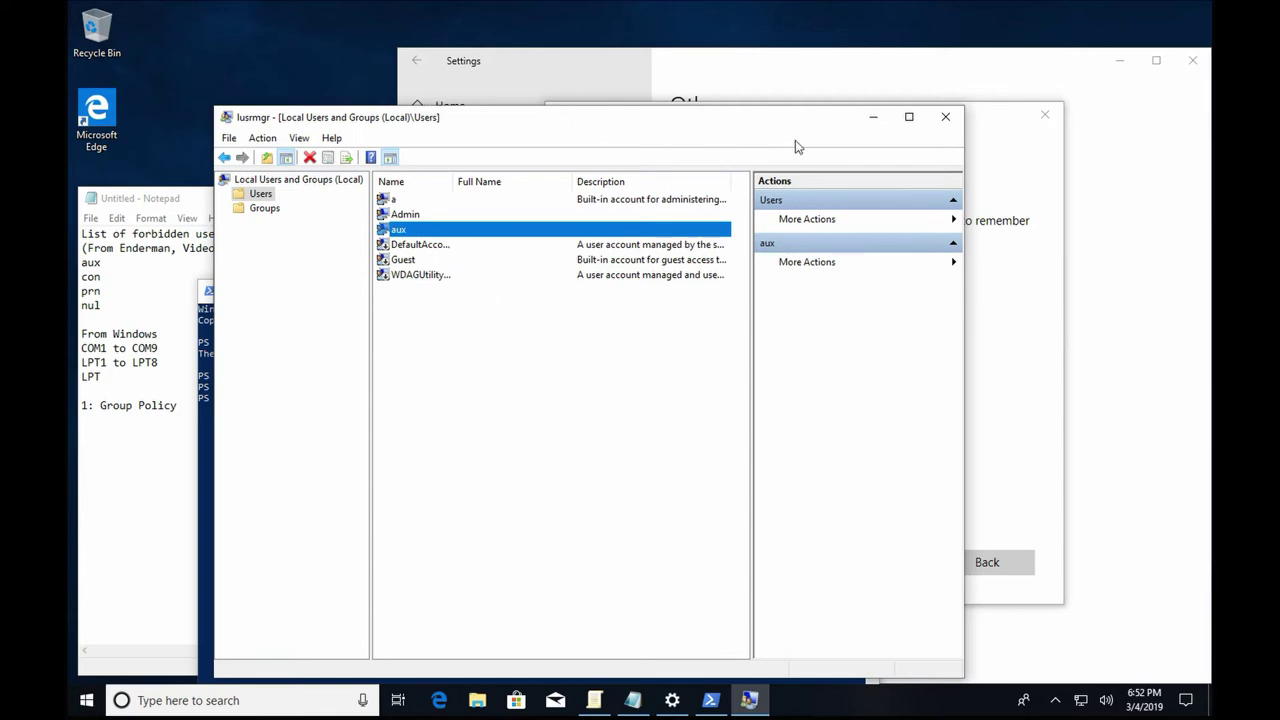
click(945, 117)
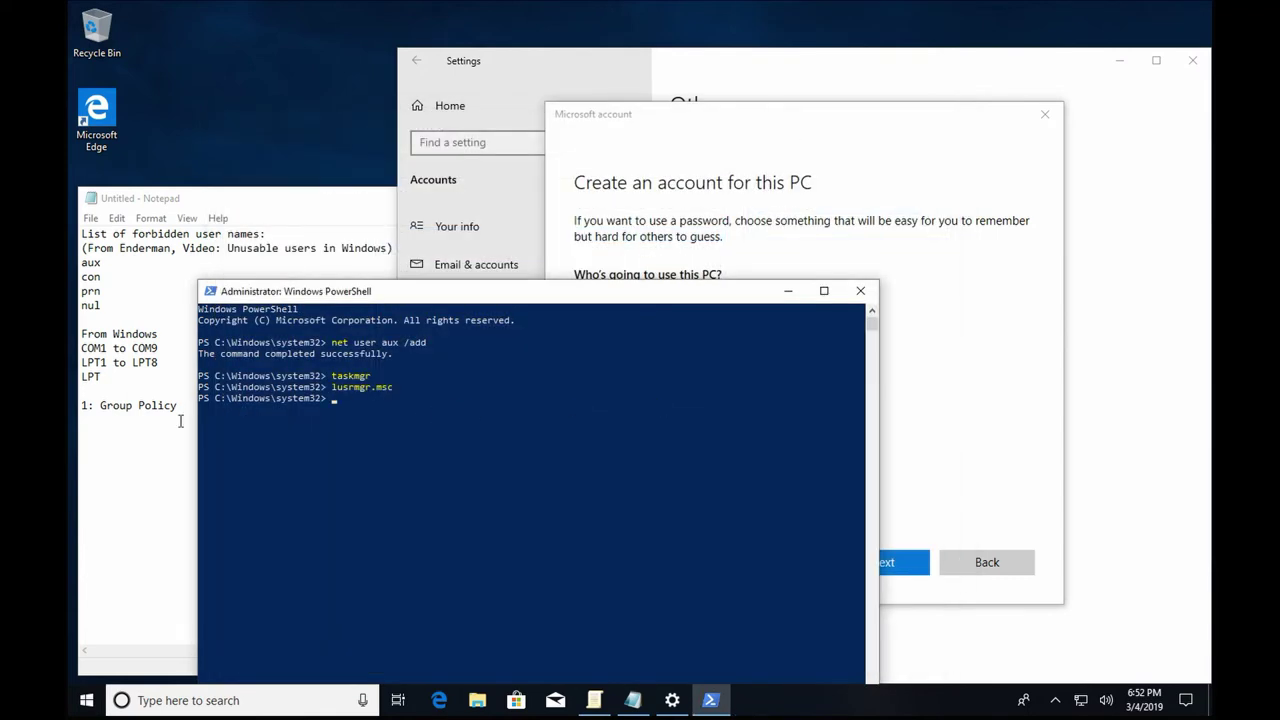
Add '2: Powershell' under '1: Group Policy' in Notepad and close the rejected Microsoft account dialog.
click(136, 460)
click(186, 406)
key(Return)
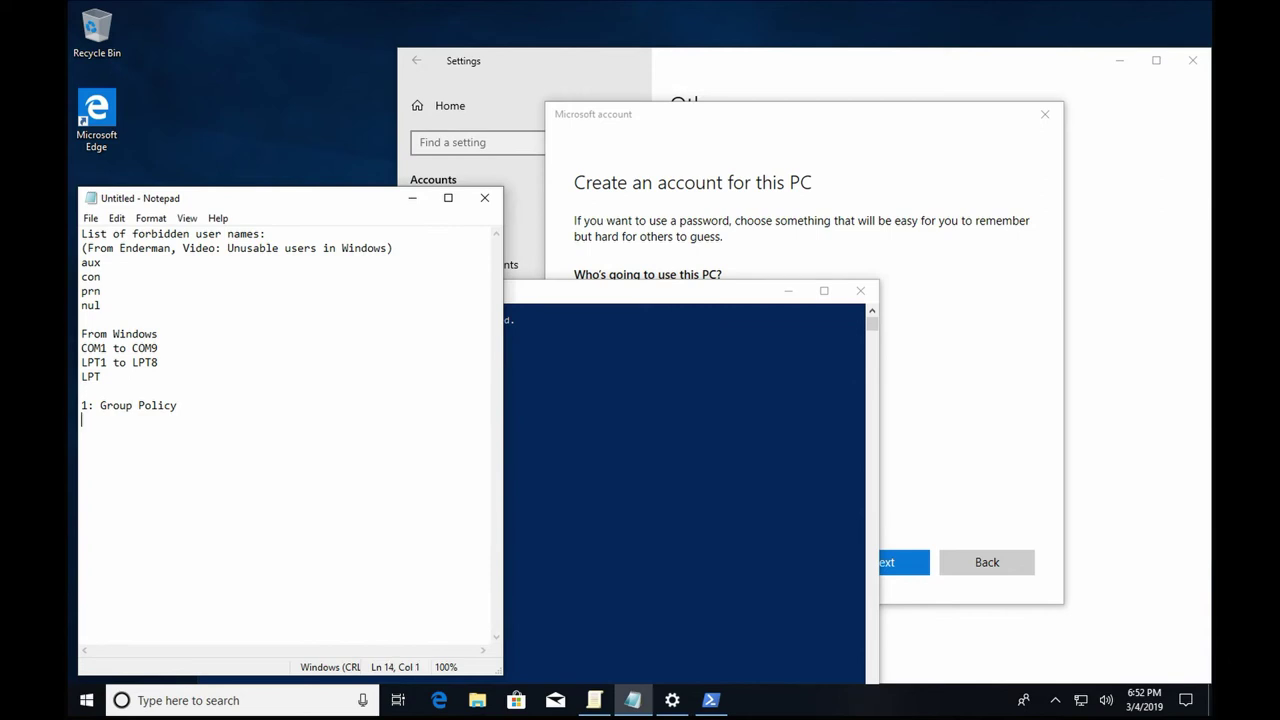
text(2: Powershell)
click(742, 215)
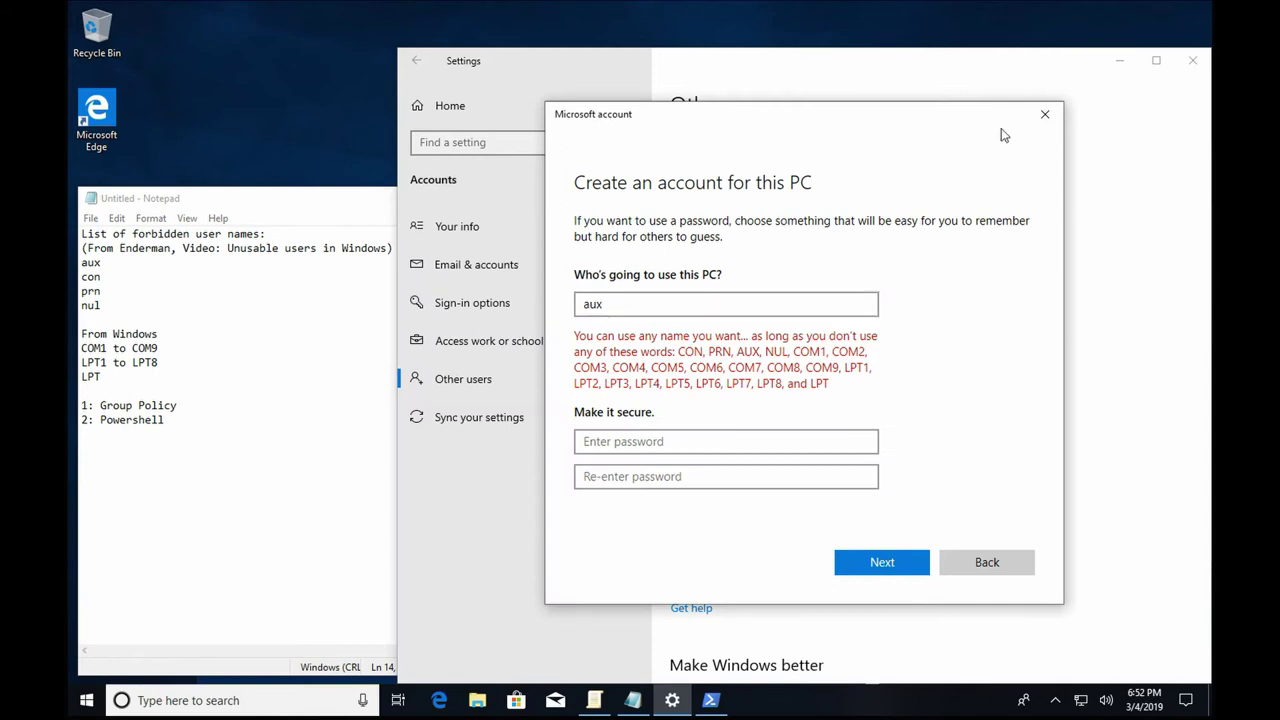
click(1040, 116)
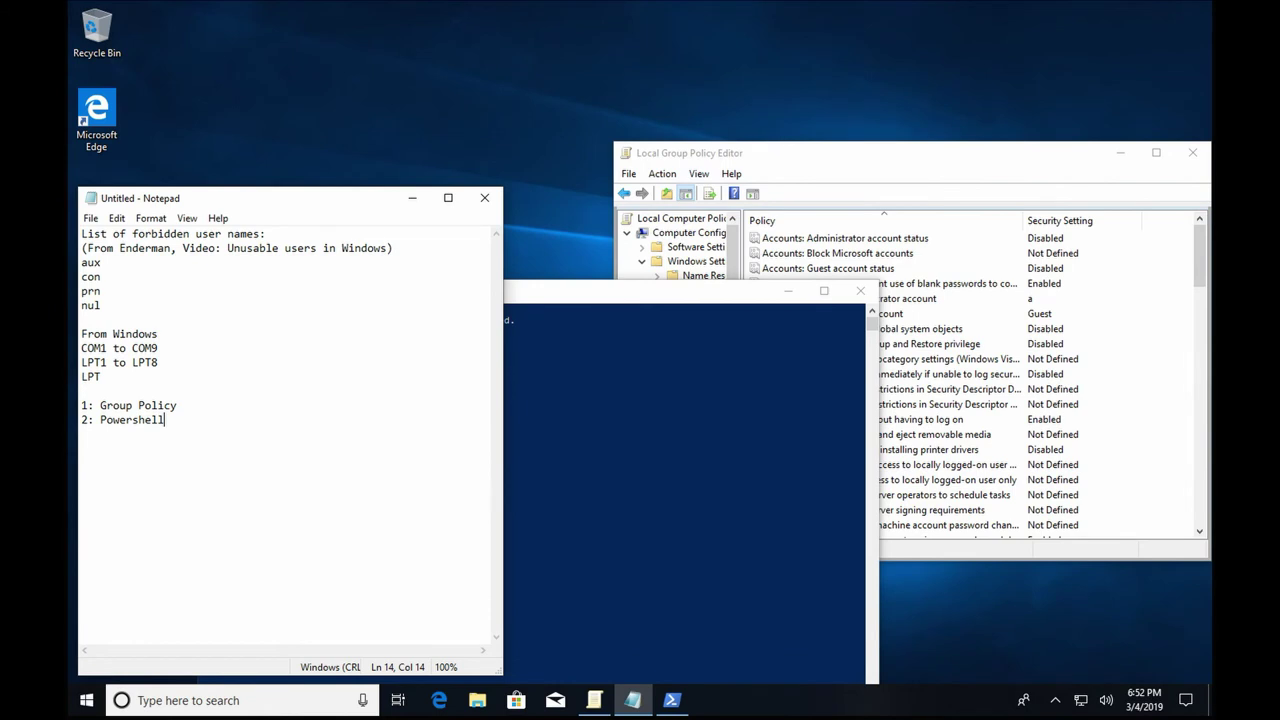
Switch user from the Start menu and dismiss a failed test sign-in with 'asd'.
click(86, 700)
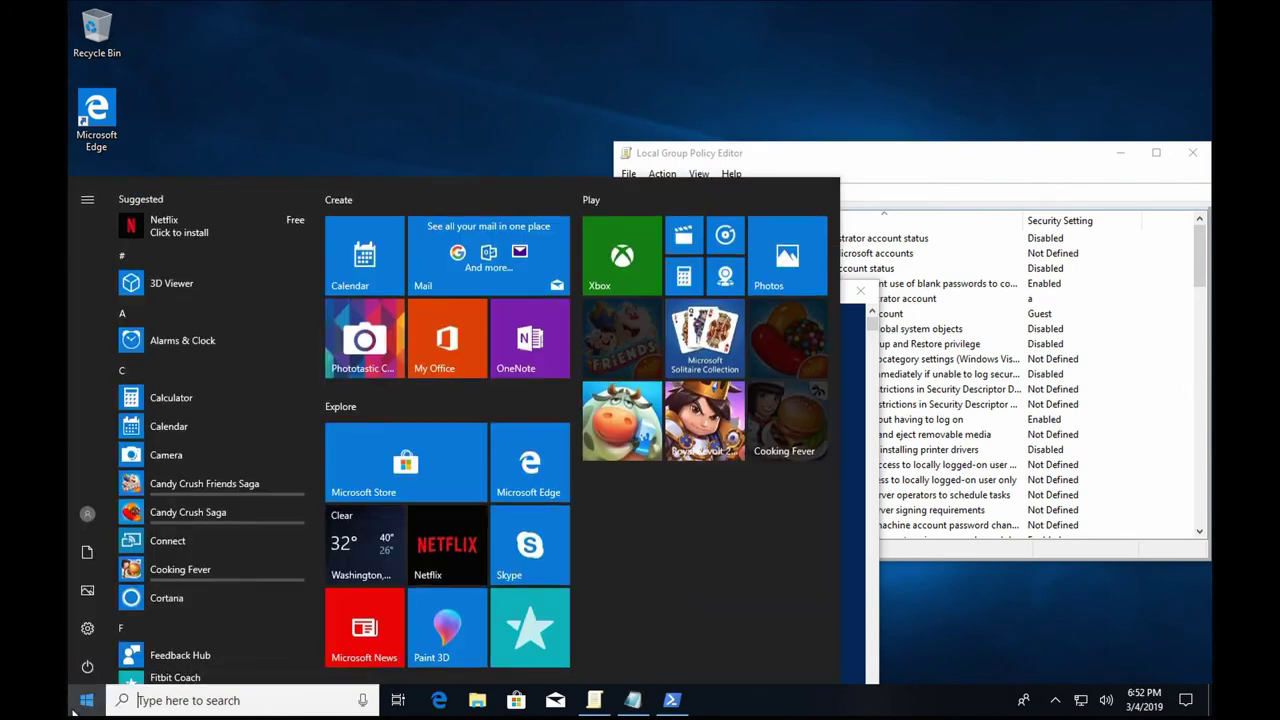
click(80, 509)
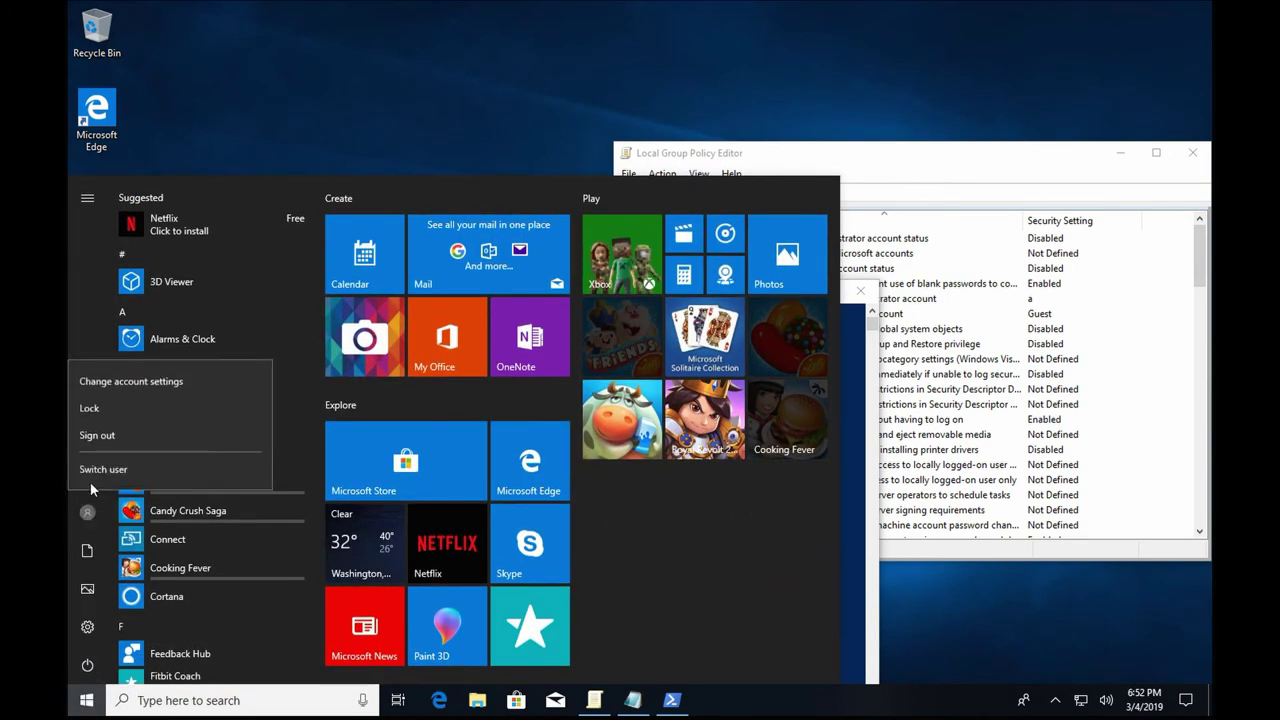
click(93, 474)
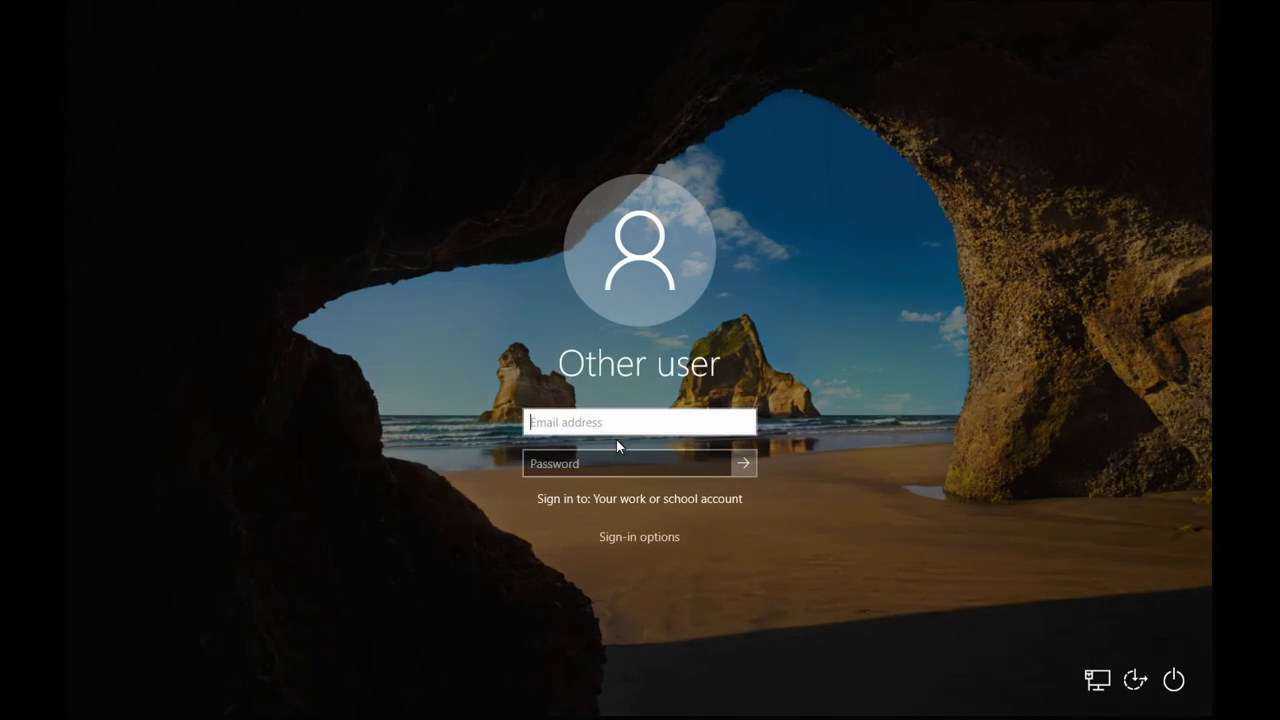
text(asd)
key(Return)
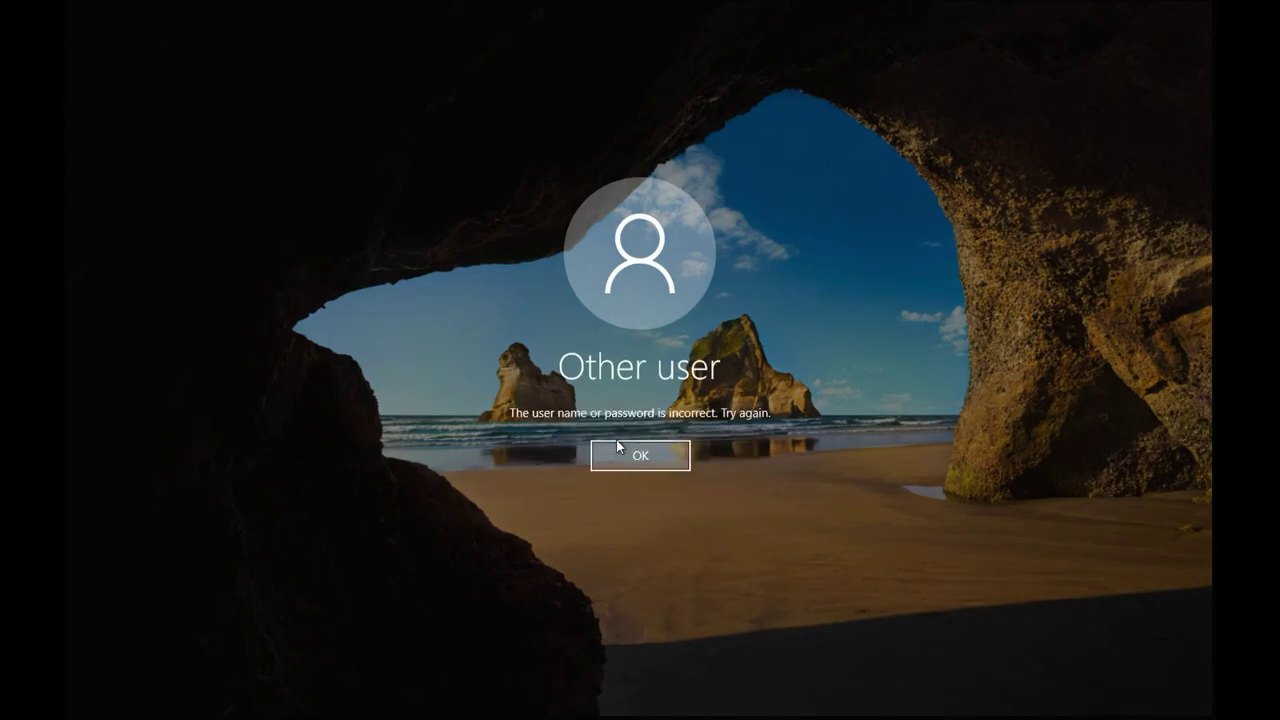
click(617, 442)
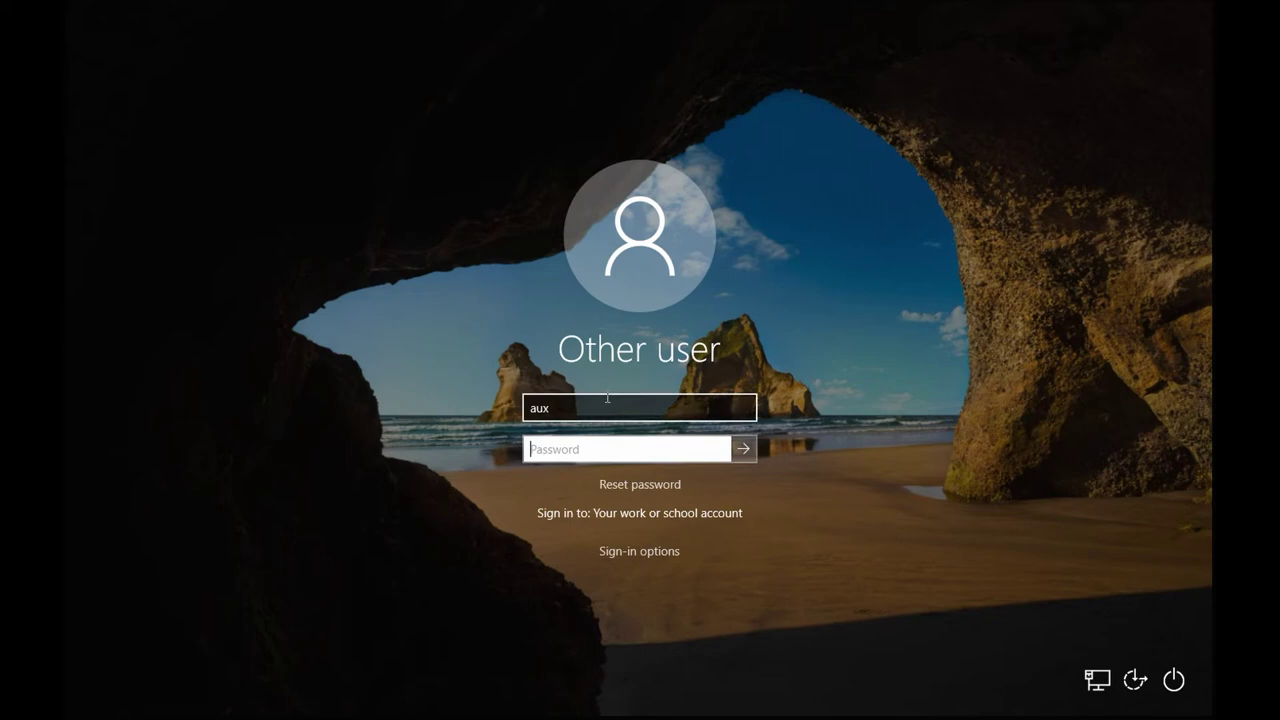
Sign in as the local account Jnsystems\aux.
click(607, 397)
text(Jns)
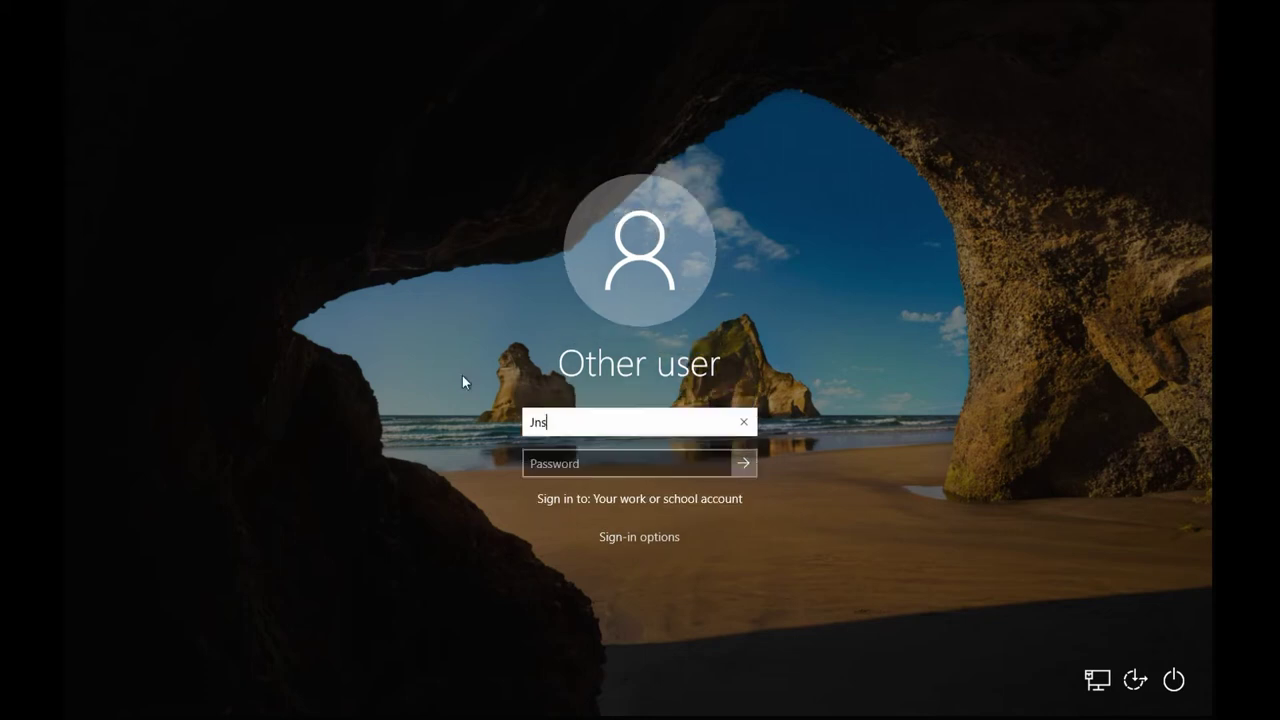
text(ystems\aux)
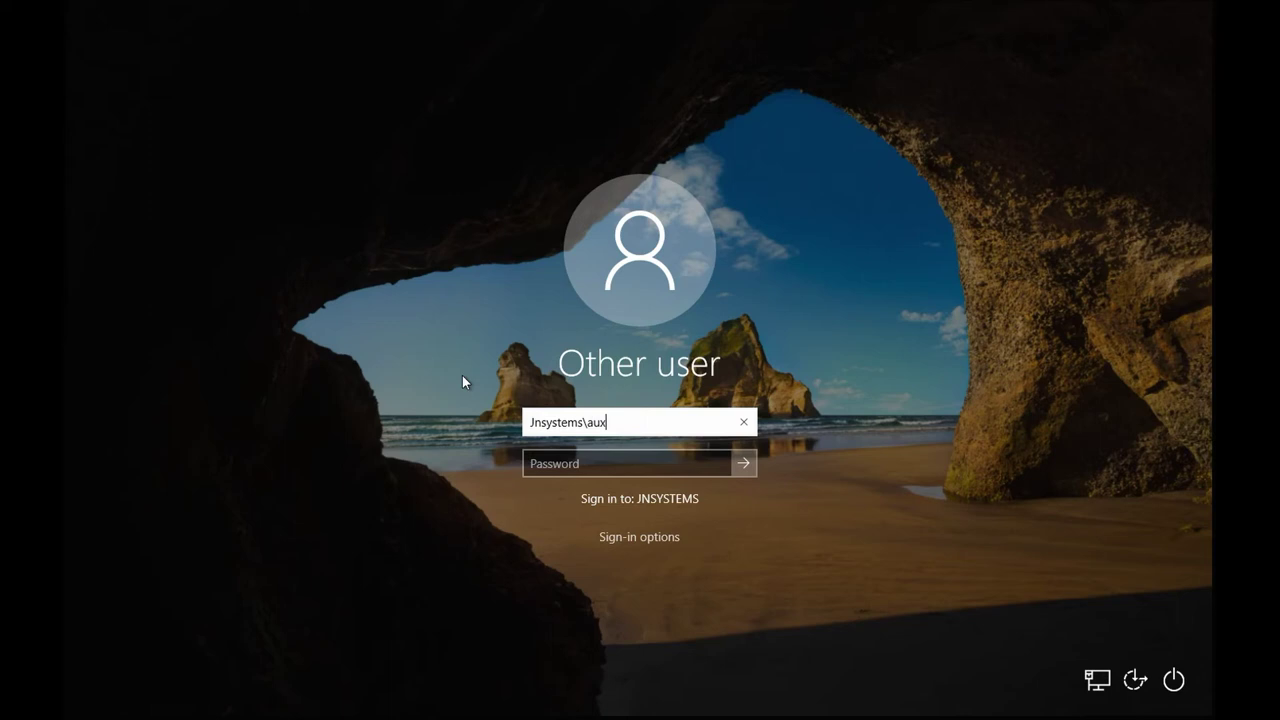
key(Return)
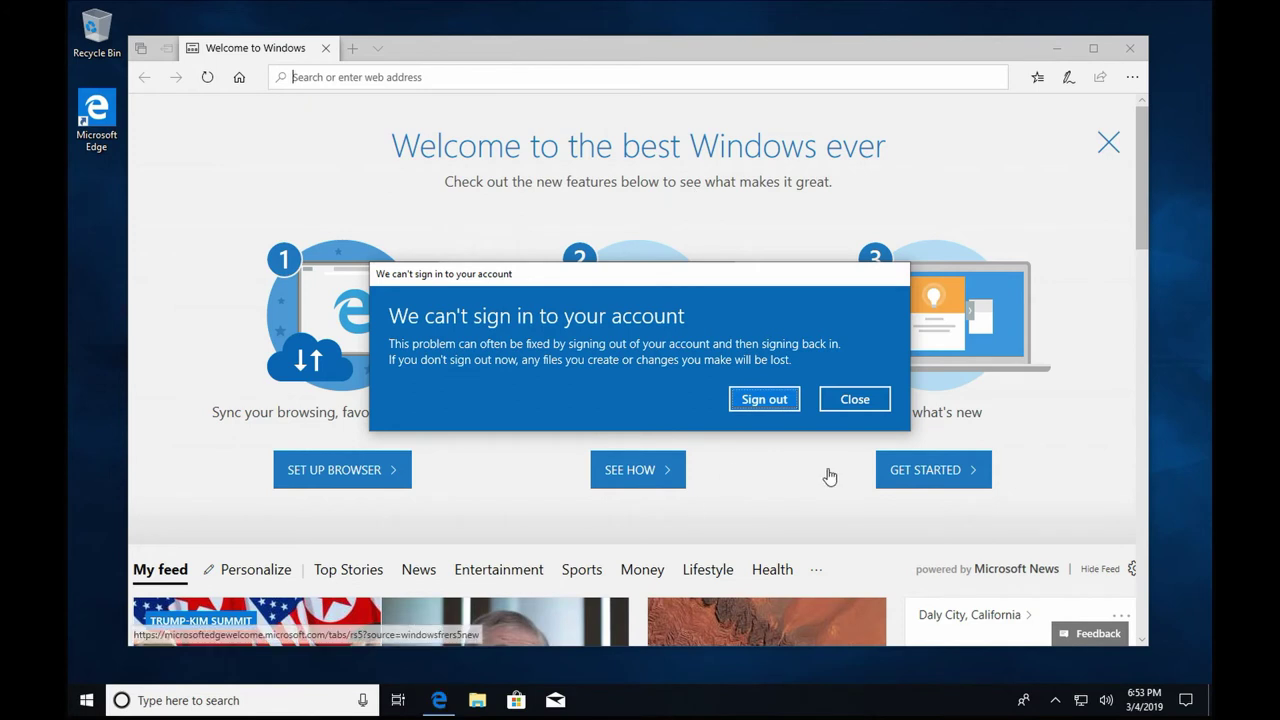
Sign out of the failing aux session and sign back in as JNSYSTEMS\admin.
click(569, 78)
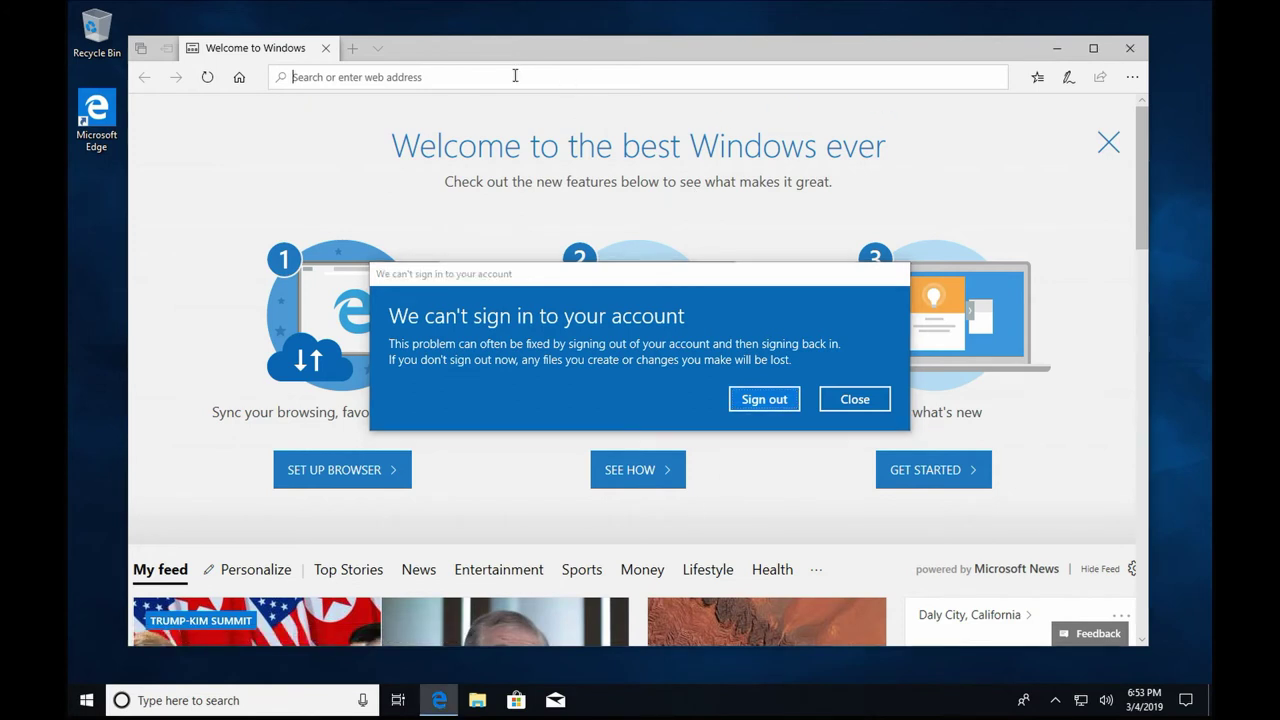
click(764, 399)
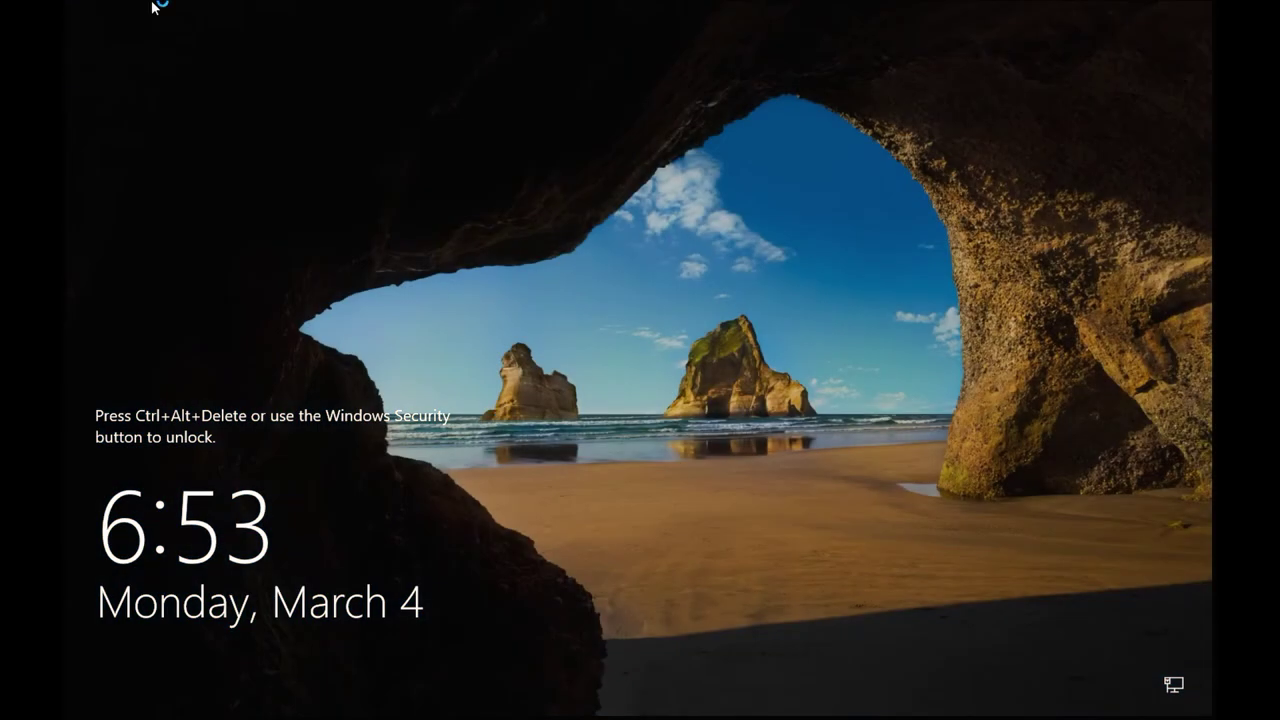
click(152, 5)
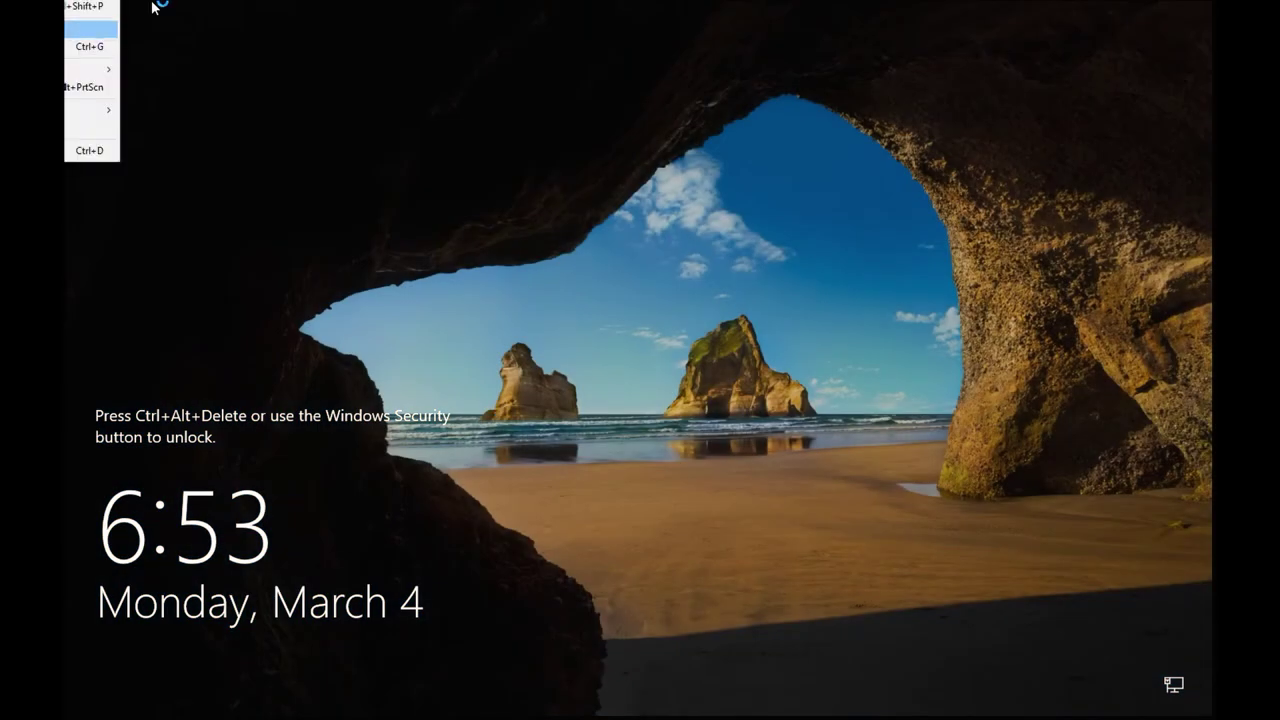
click(90, 14)
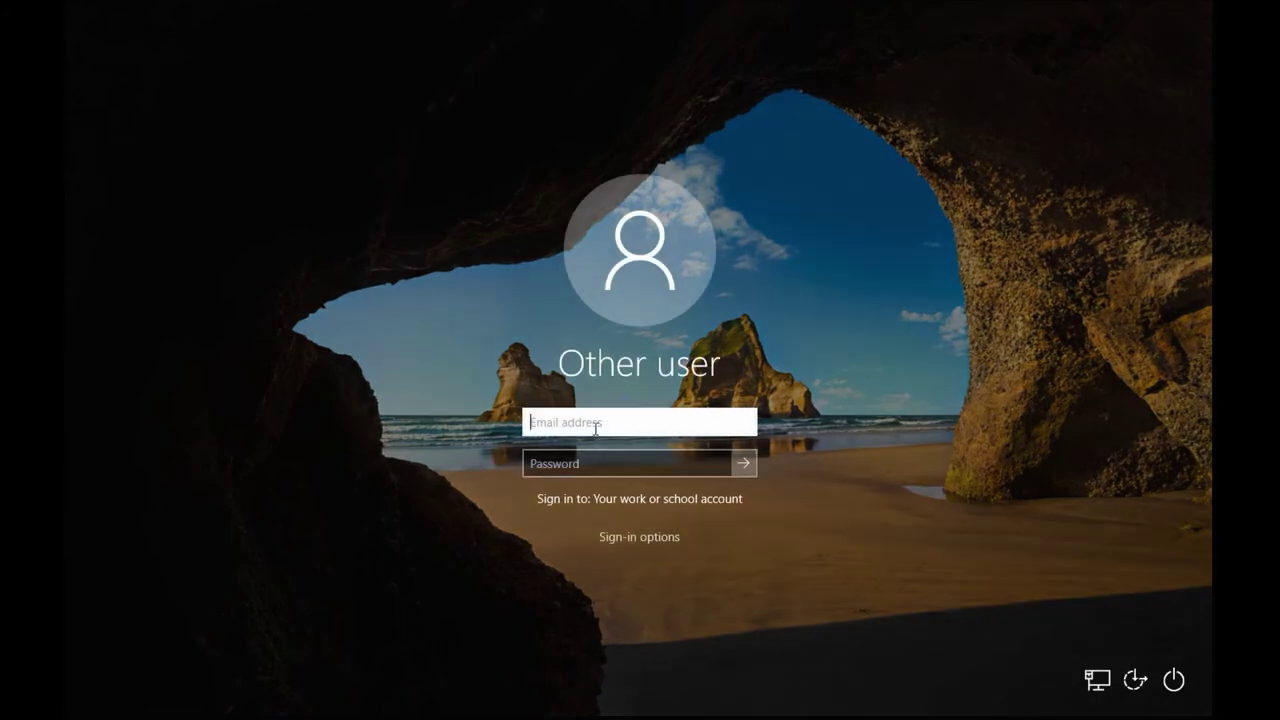
text(JNSYSTEMS\)
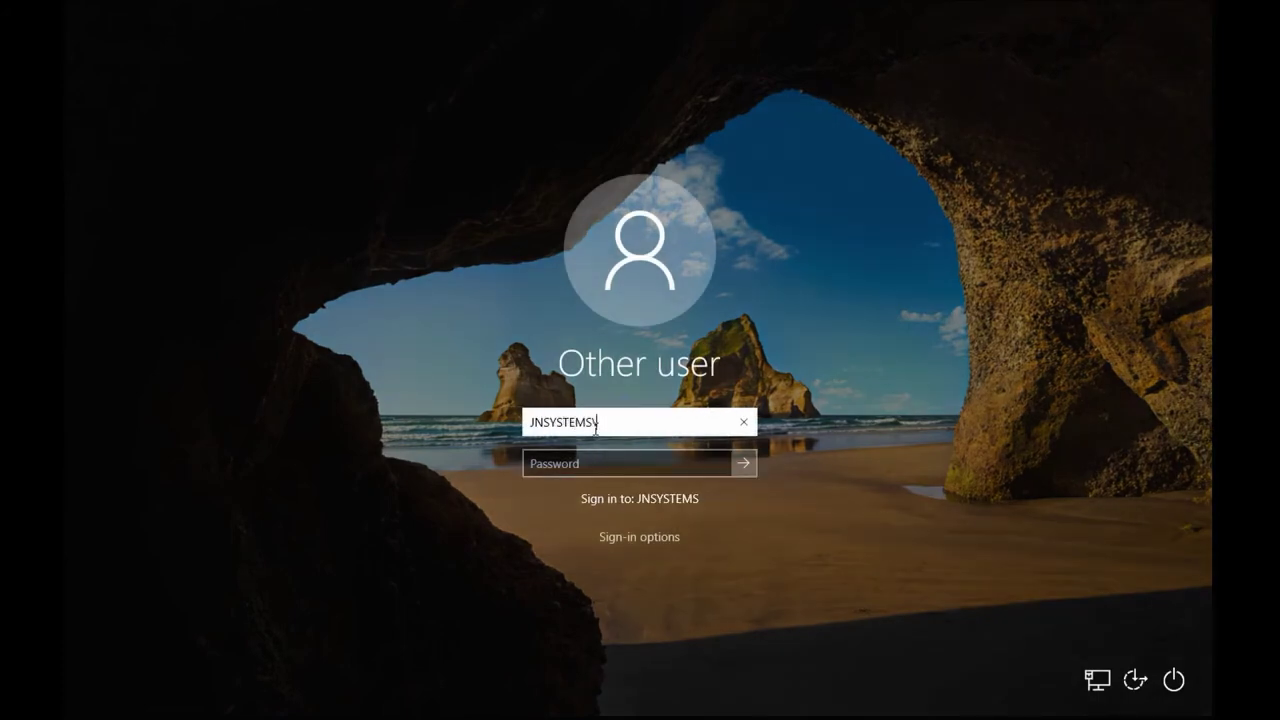
text(admin)
key(Return)
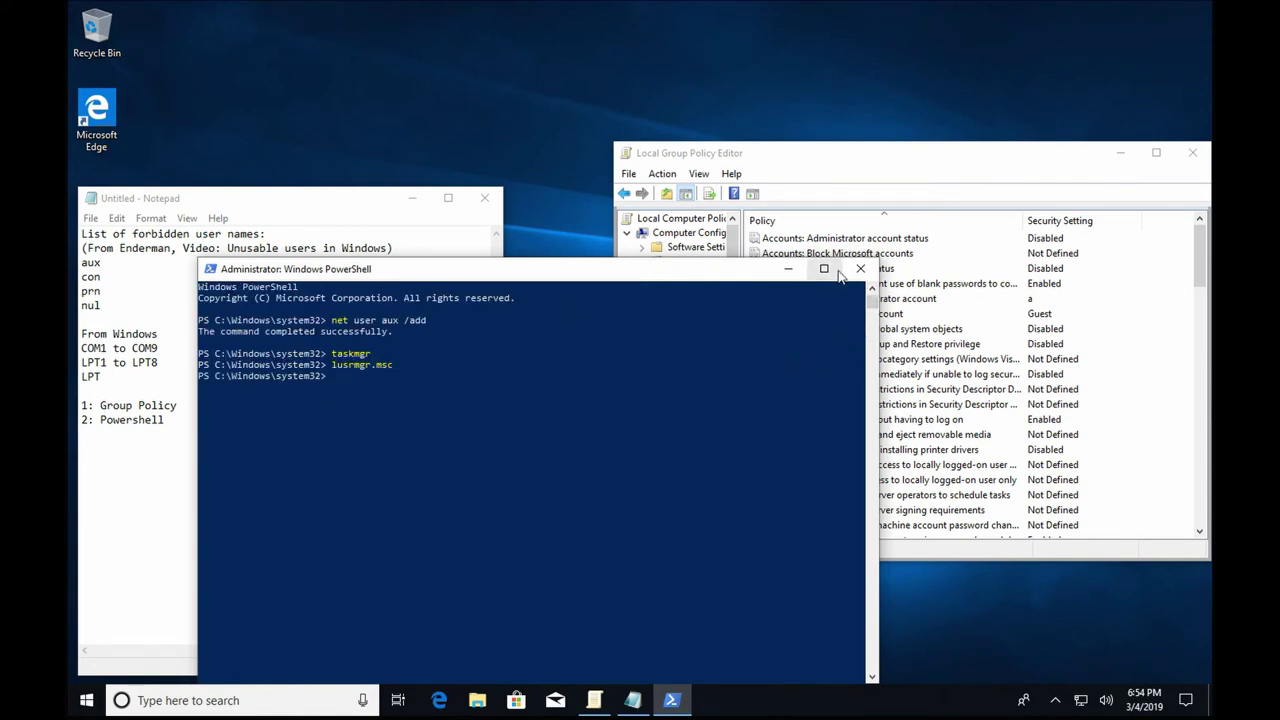
Add a third note line, '3: Local Users Security Rights Manager', in Notepad.
click(179, 428)
key(Return)
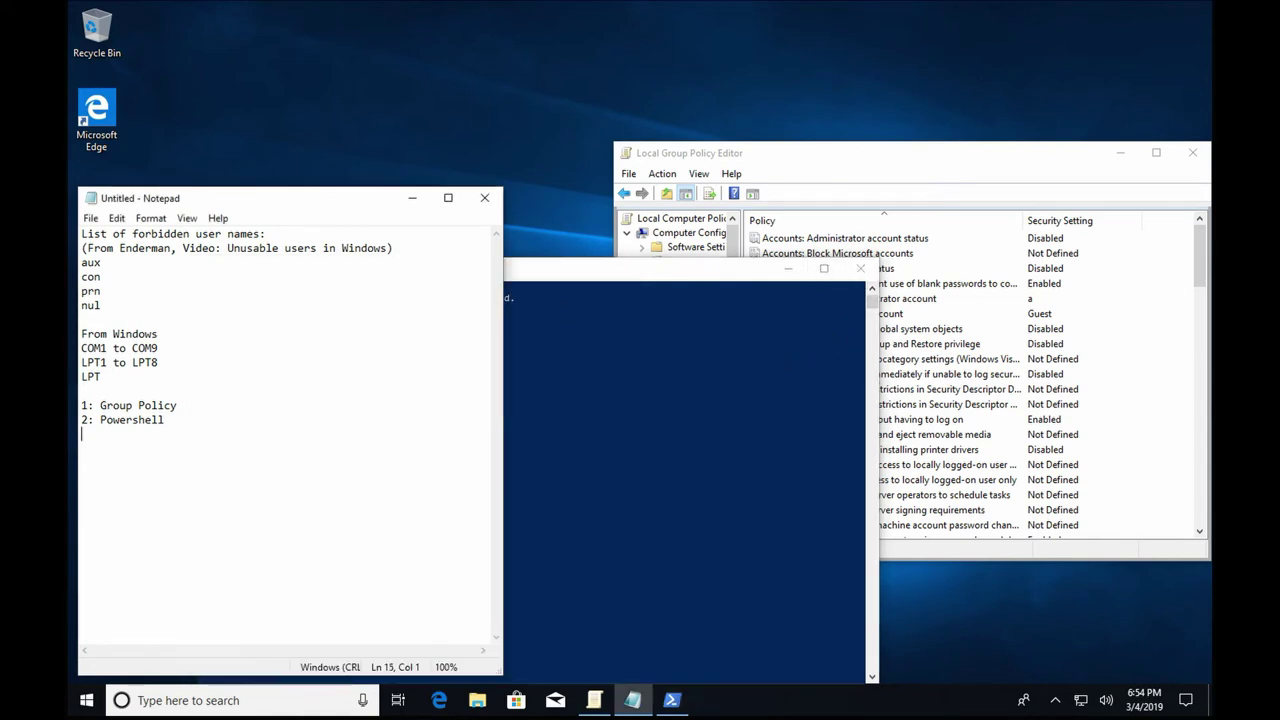
text(3: Local Users S)
click(556, 270)
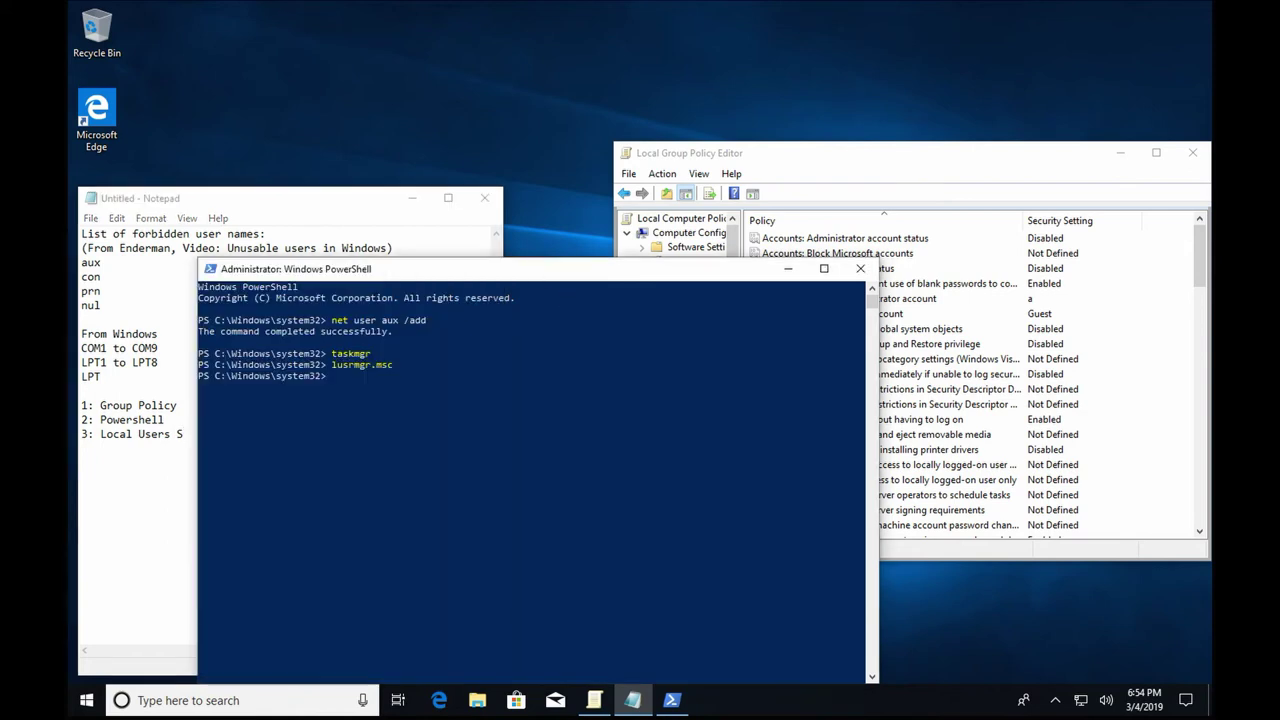
drag(556, 270, 839, 288)
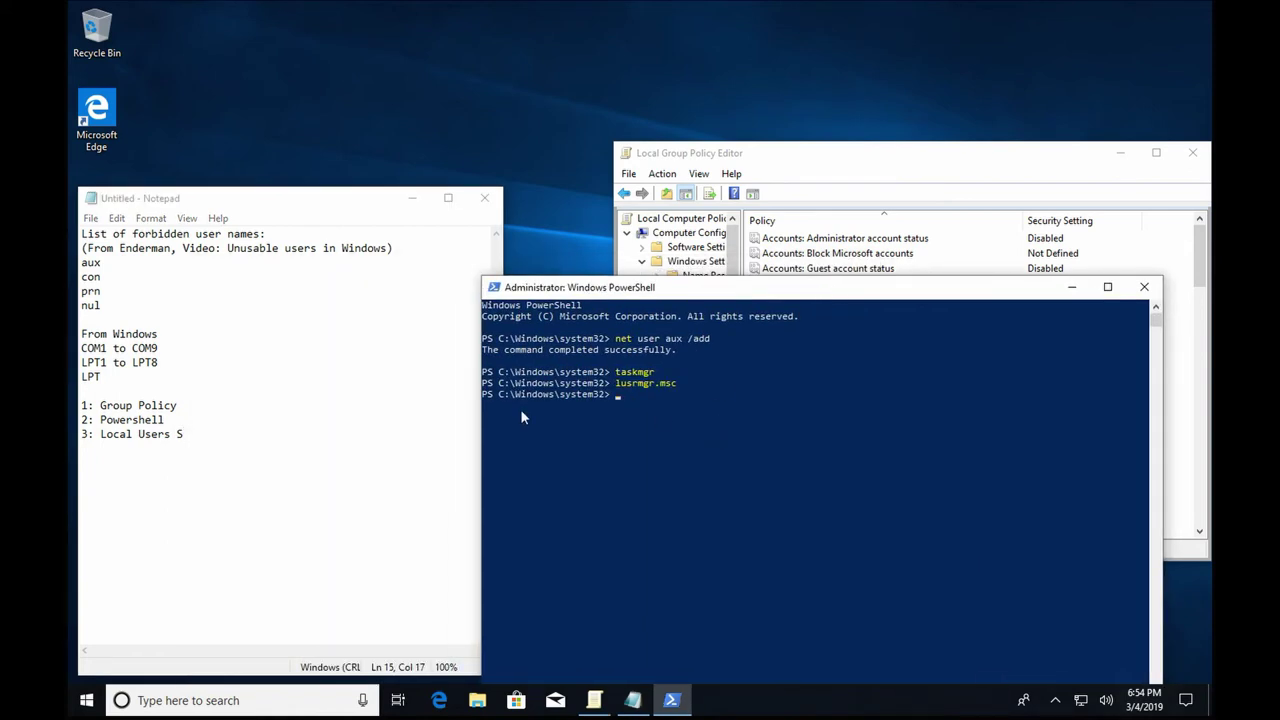
click(222, 450)
text(ecurity R)
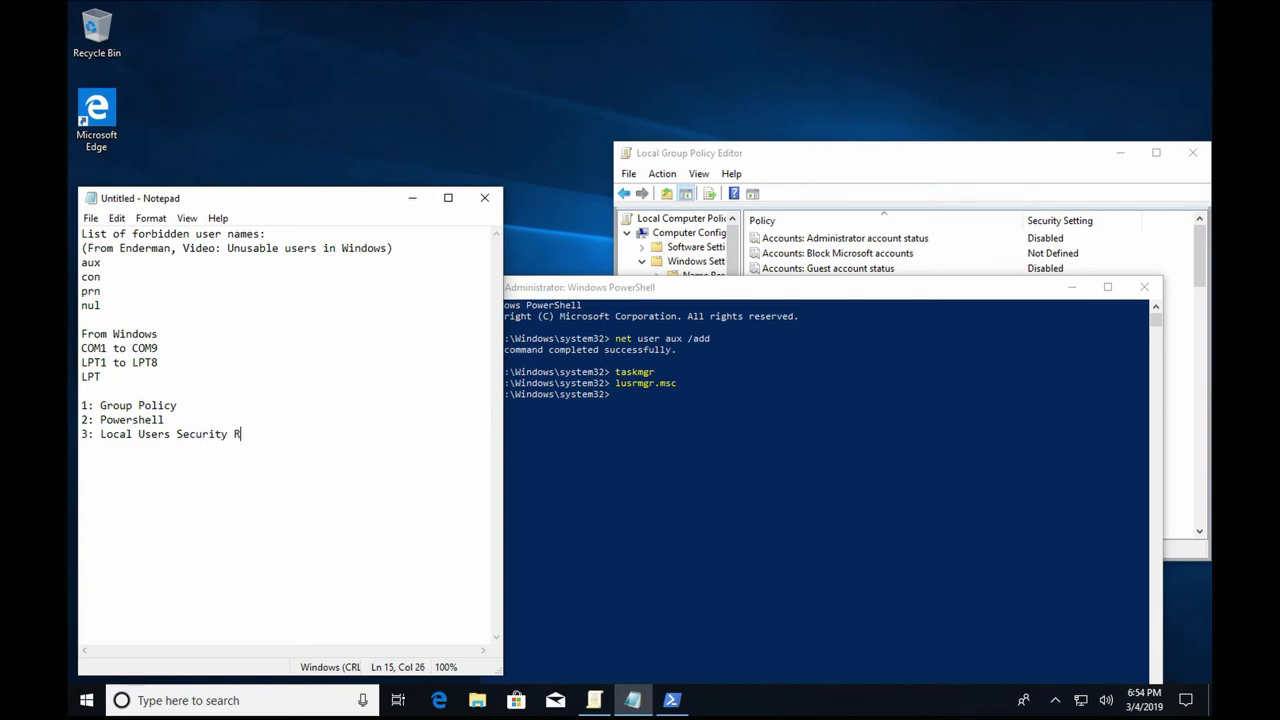
text(ights Manager)
Run lusrmgr.msc in PowerShell to open Local Users and Groups.
click(670, 452)
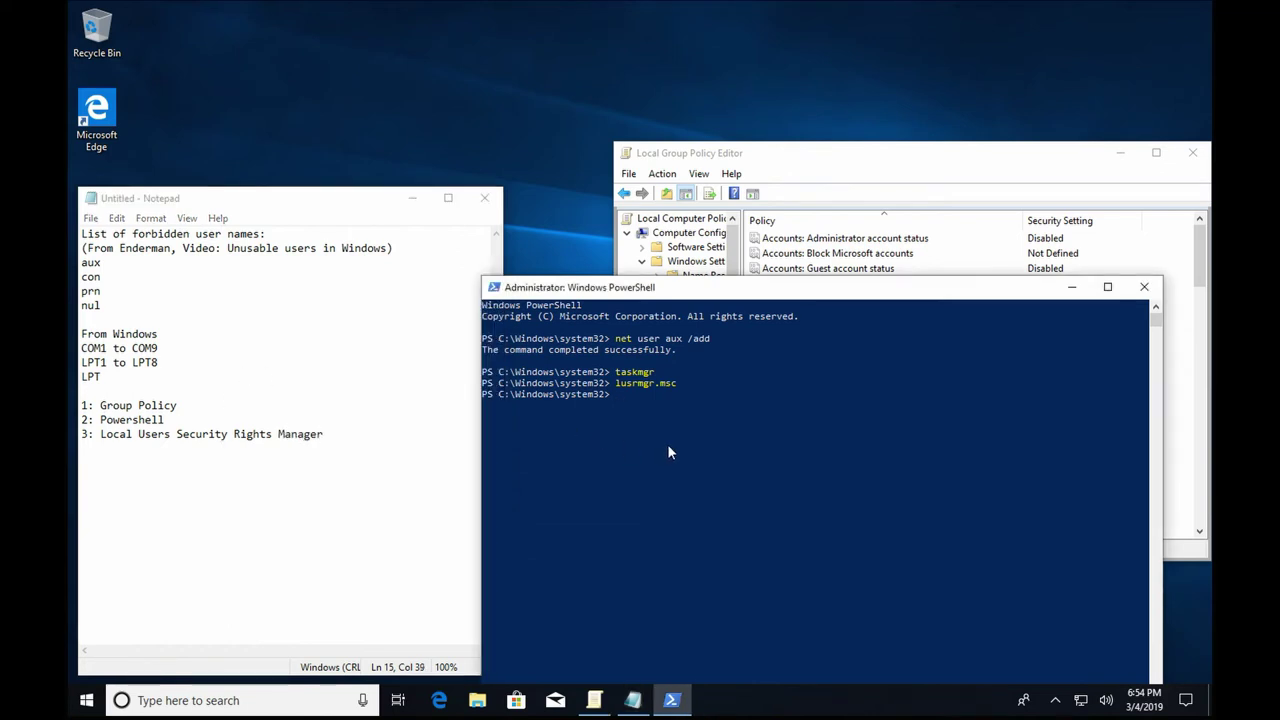
text(lusrmgr.msc)
key(Return)
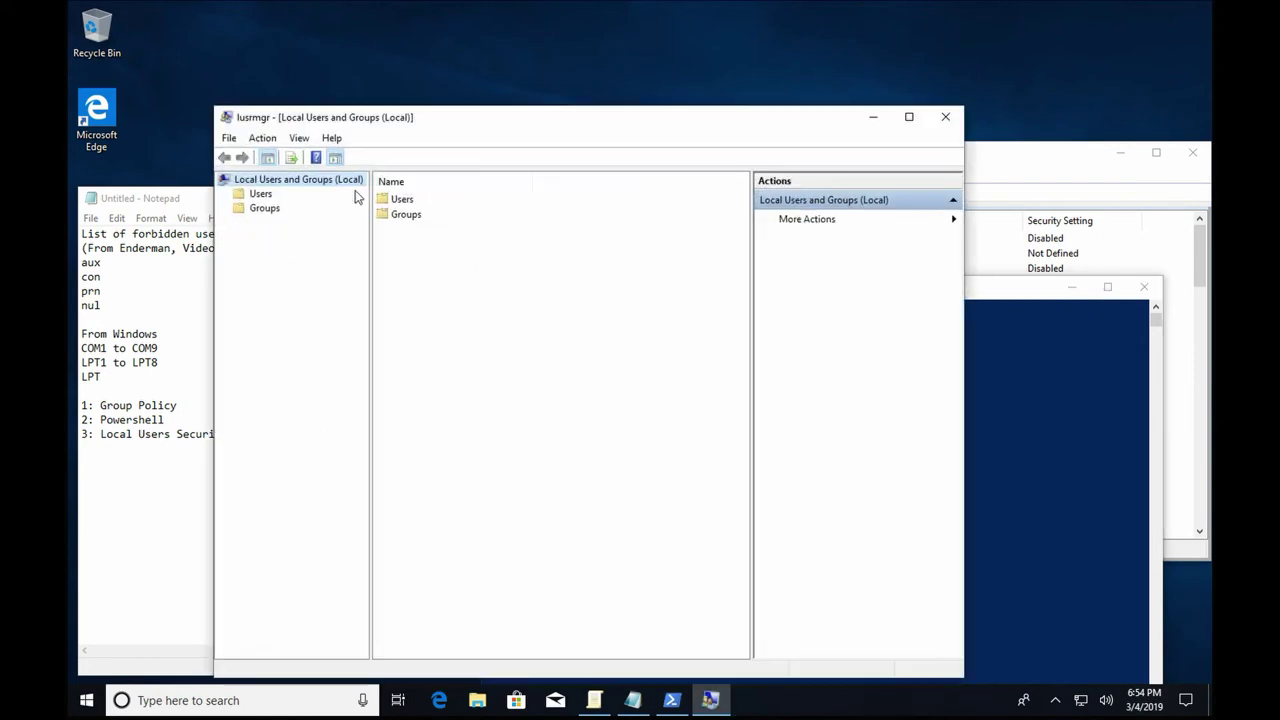
In the Users folder, create new local users con, prn and nul.
double_click(400, 200)
right_click(418, 366)
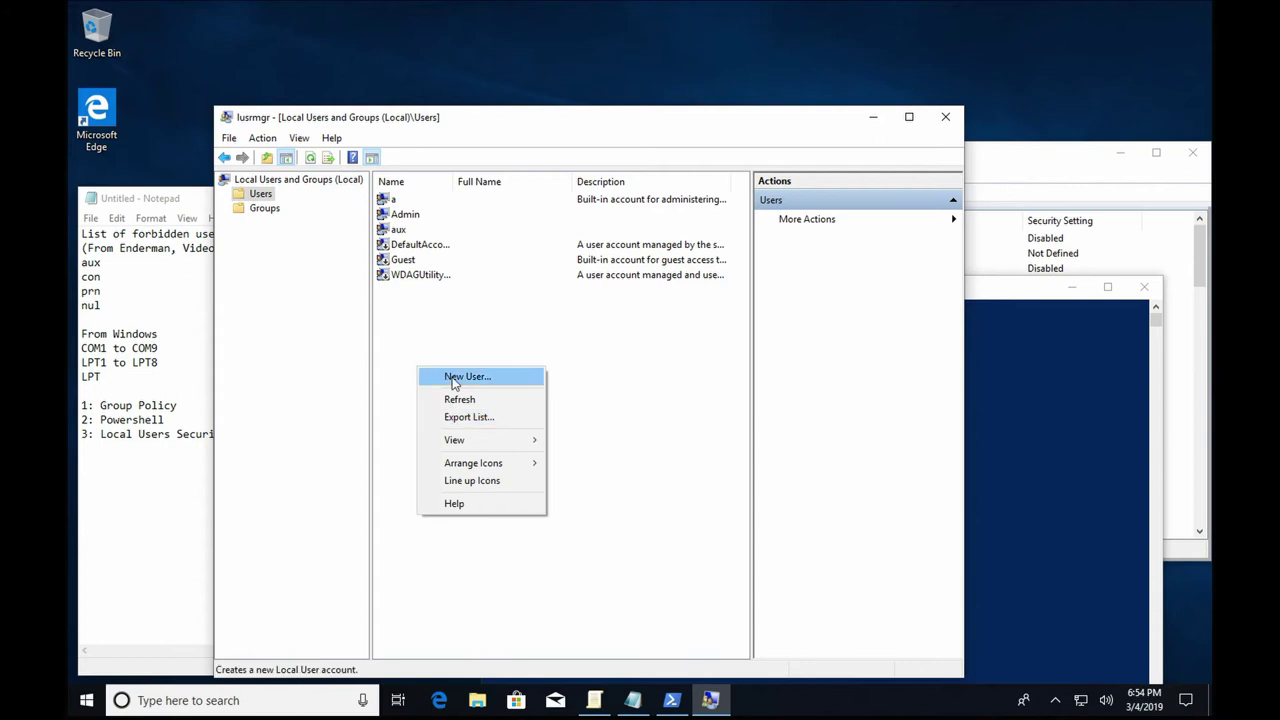
click(452, 378)
text(con)
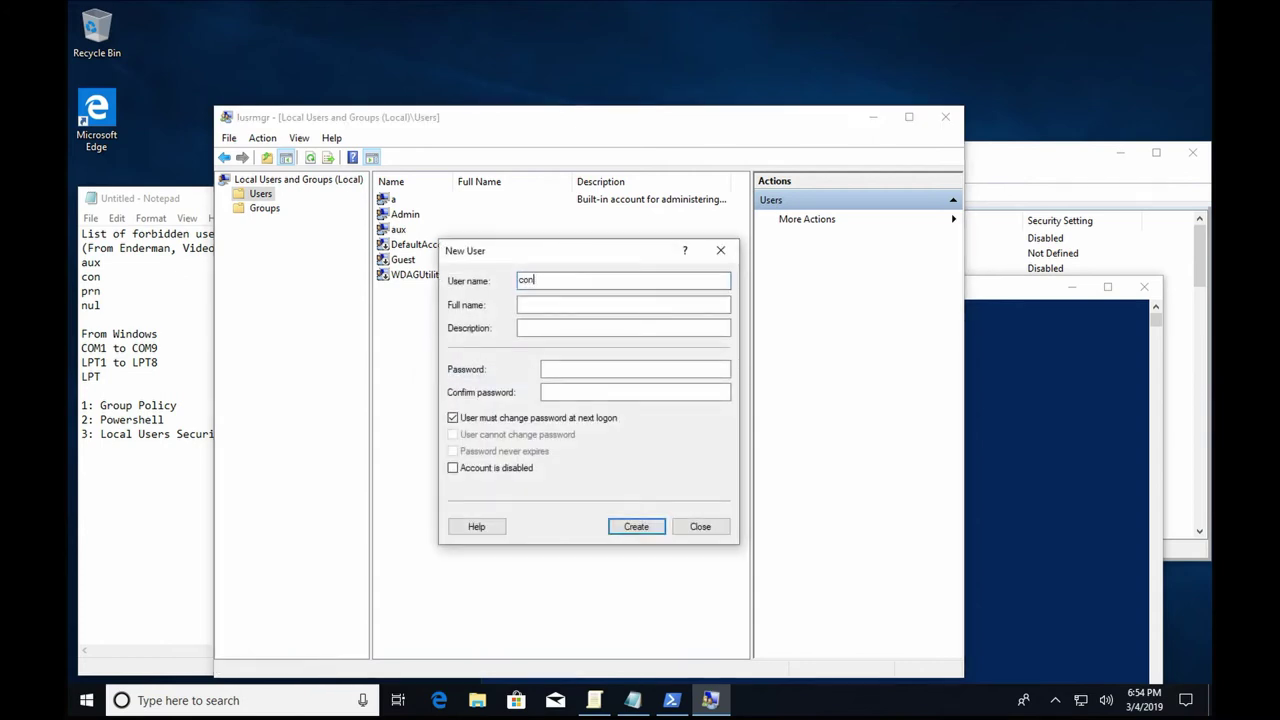
key(Return)
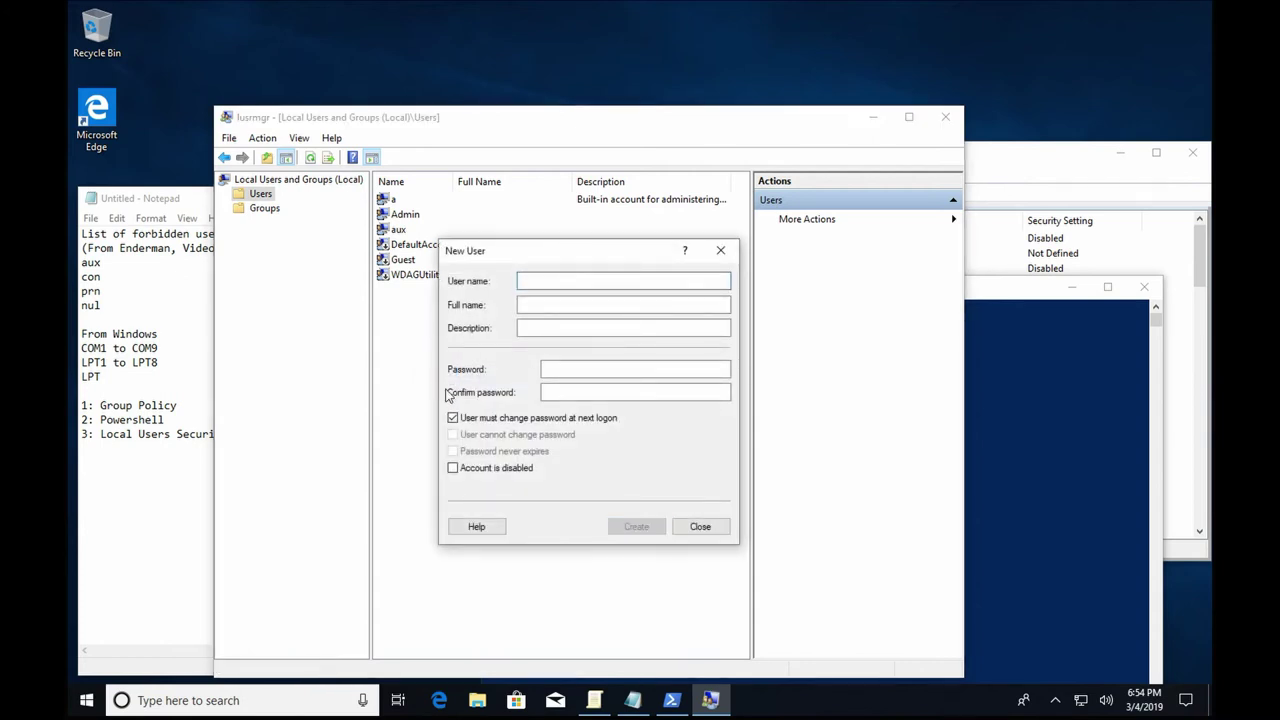
text(prn)
key(Return)
text(nul)
key(Return)
Create further local users COM1, COM2, COM3 and LPT, then close the New User dialog.
text(COM1)
key(Return)
text(COM2)
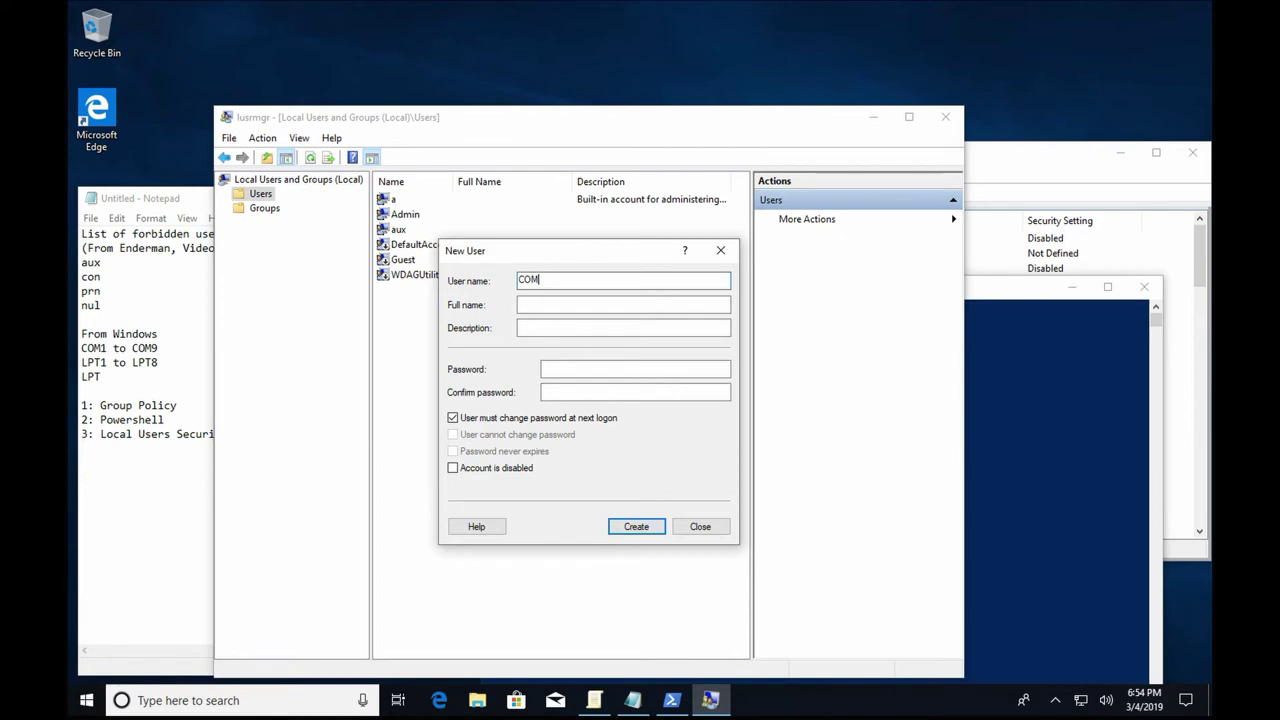
key(Return)
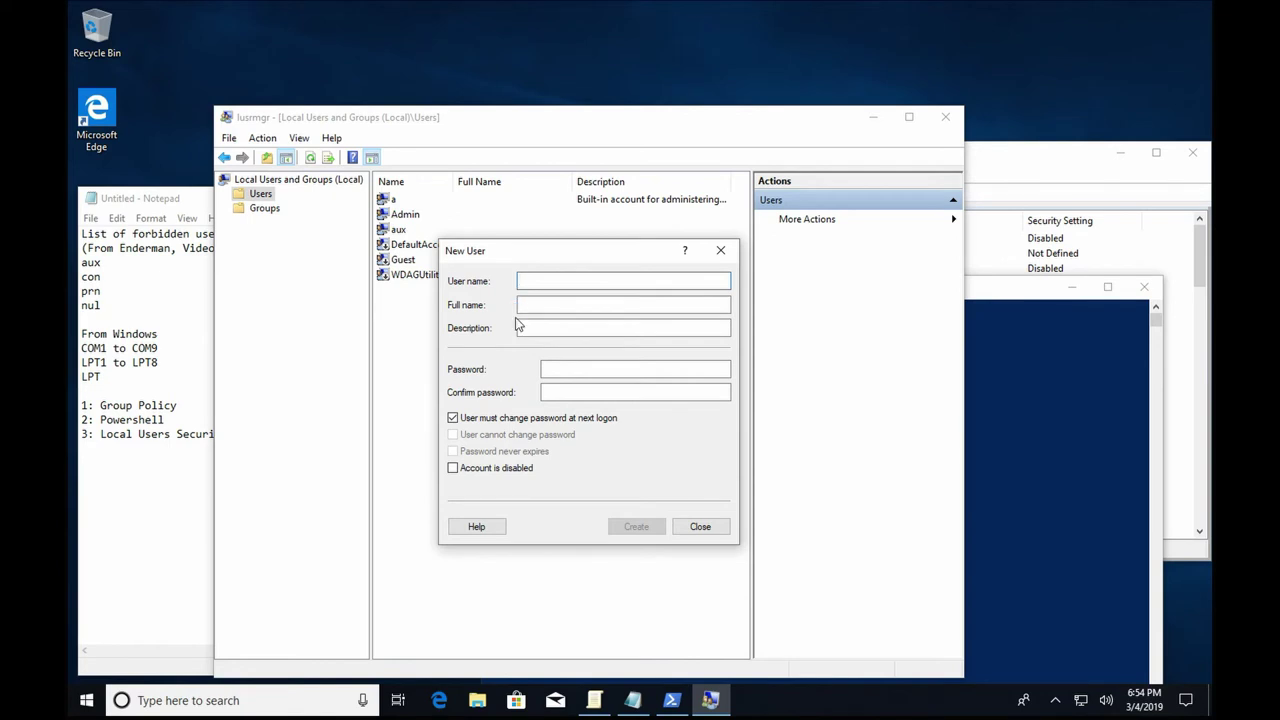
text(COM3)
key(Return)
text(LP)
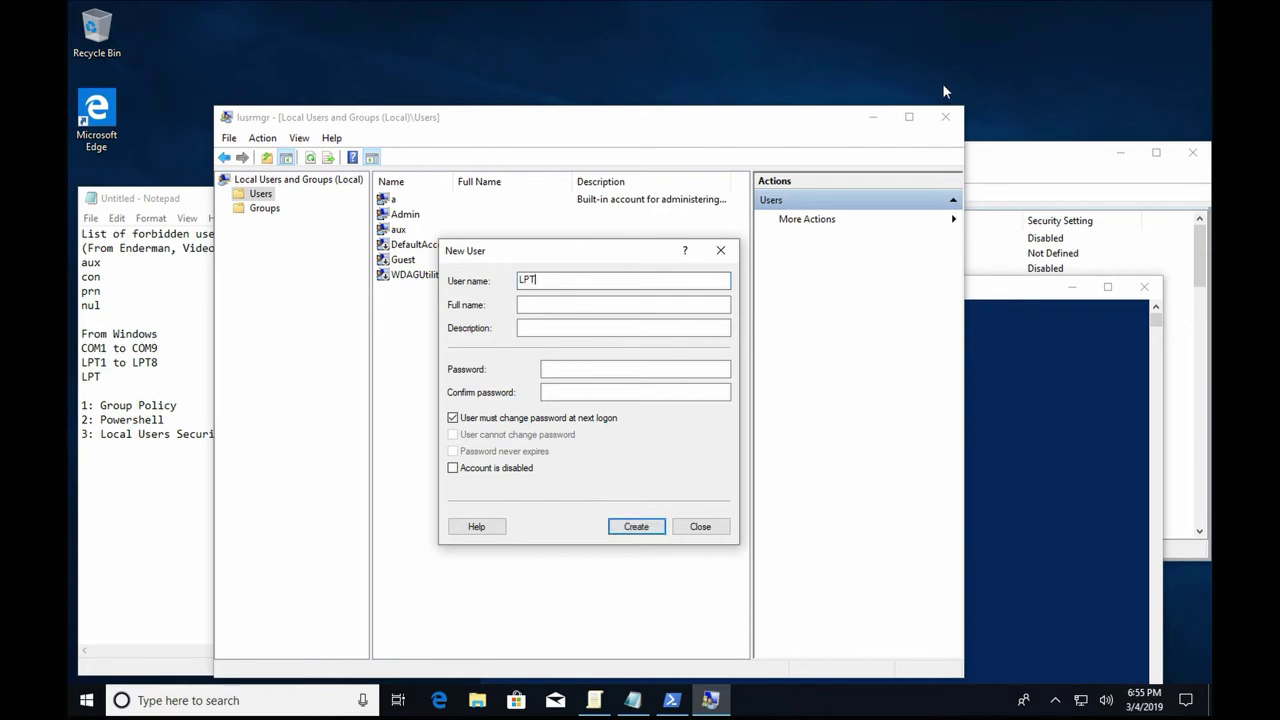
text(T)
key(Return)
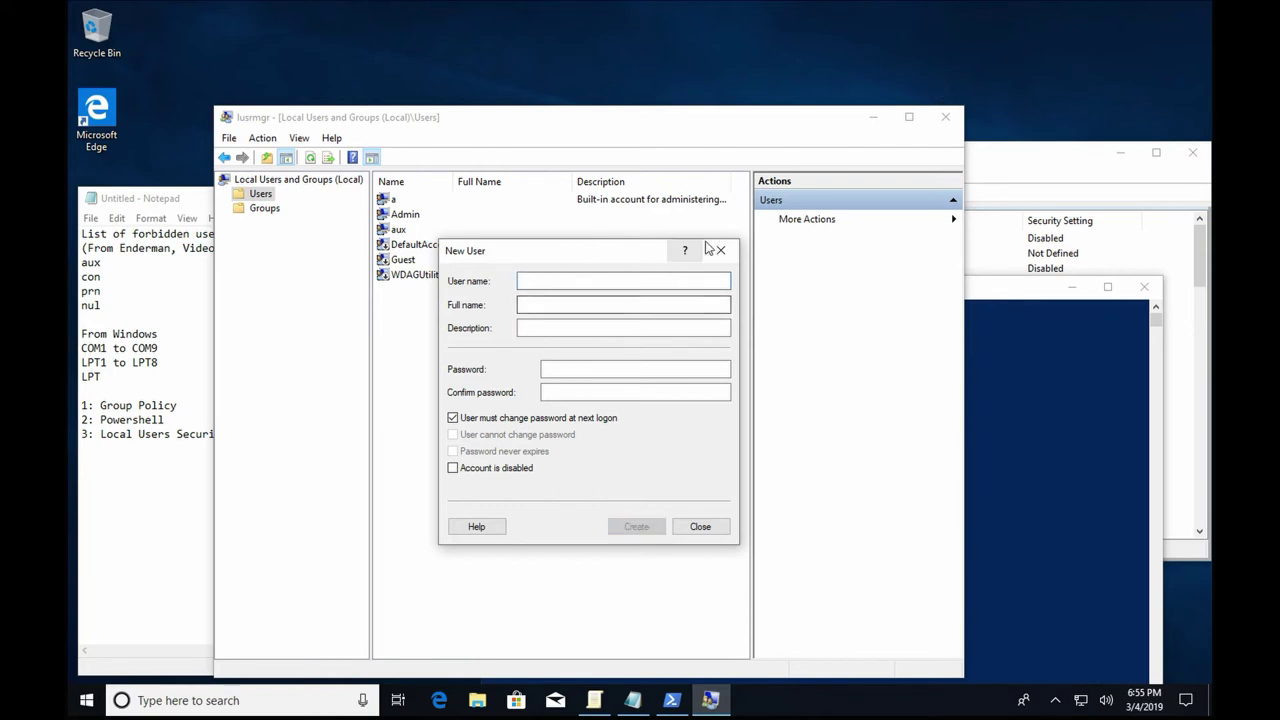
click(719, 250)
Clear 'User must change password at next logon' for COM1 and review its Member Of groups.
double_click(428, 245)
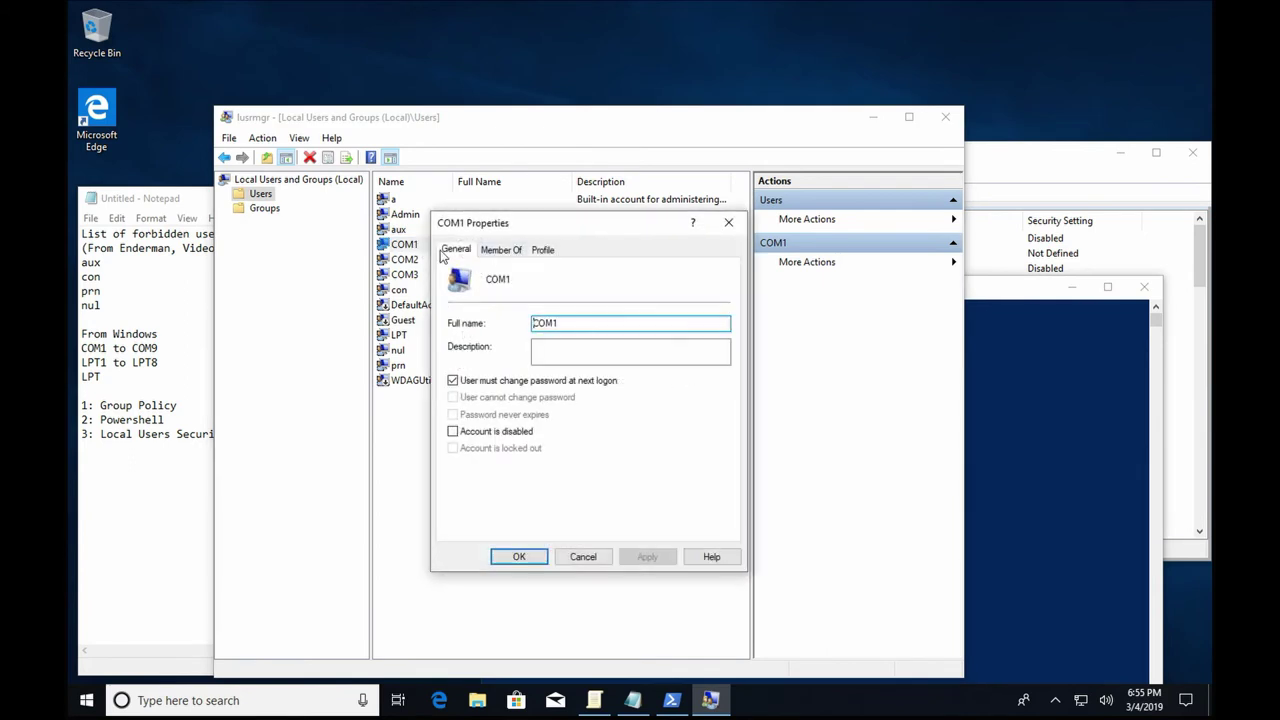
click(510, 381)
click(490, 252)
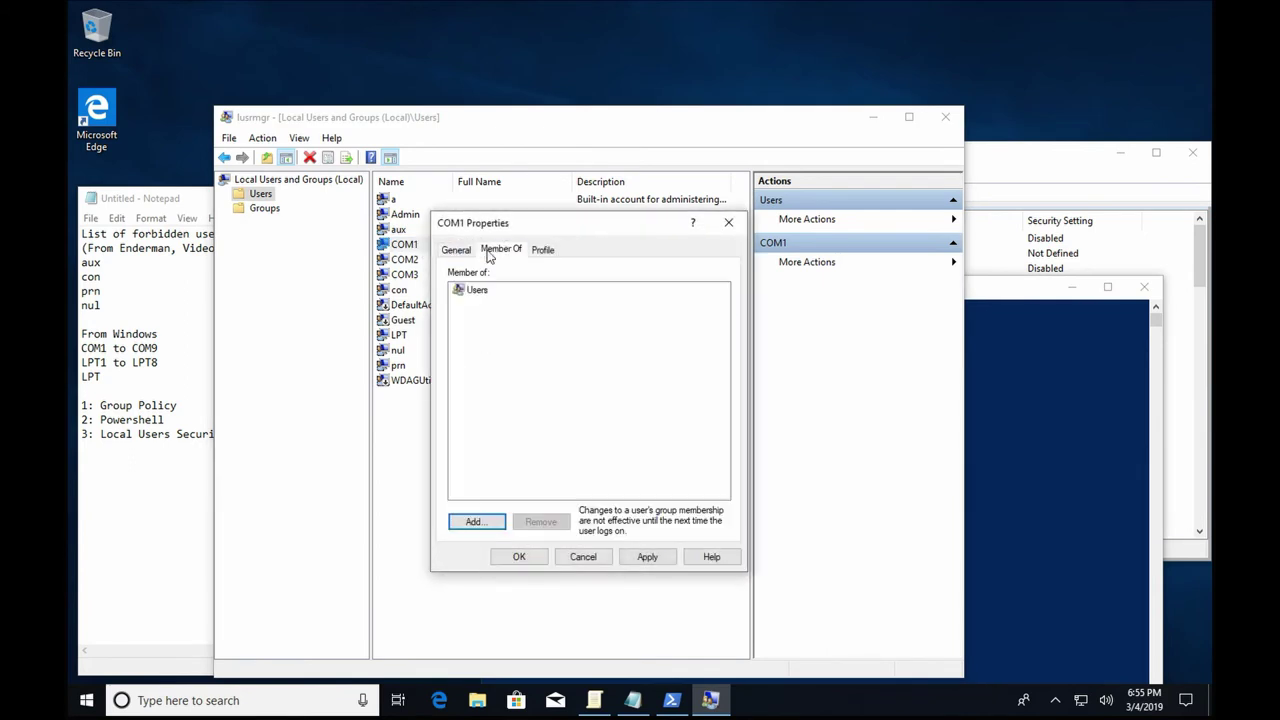
click(519, 556)
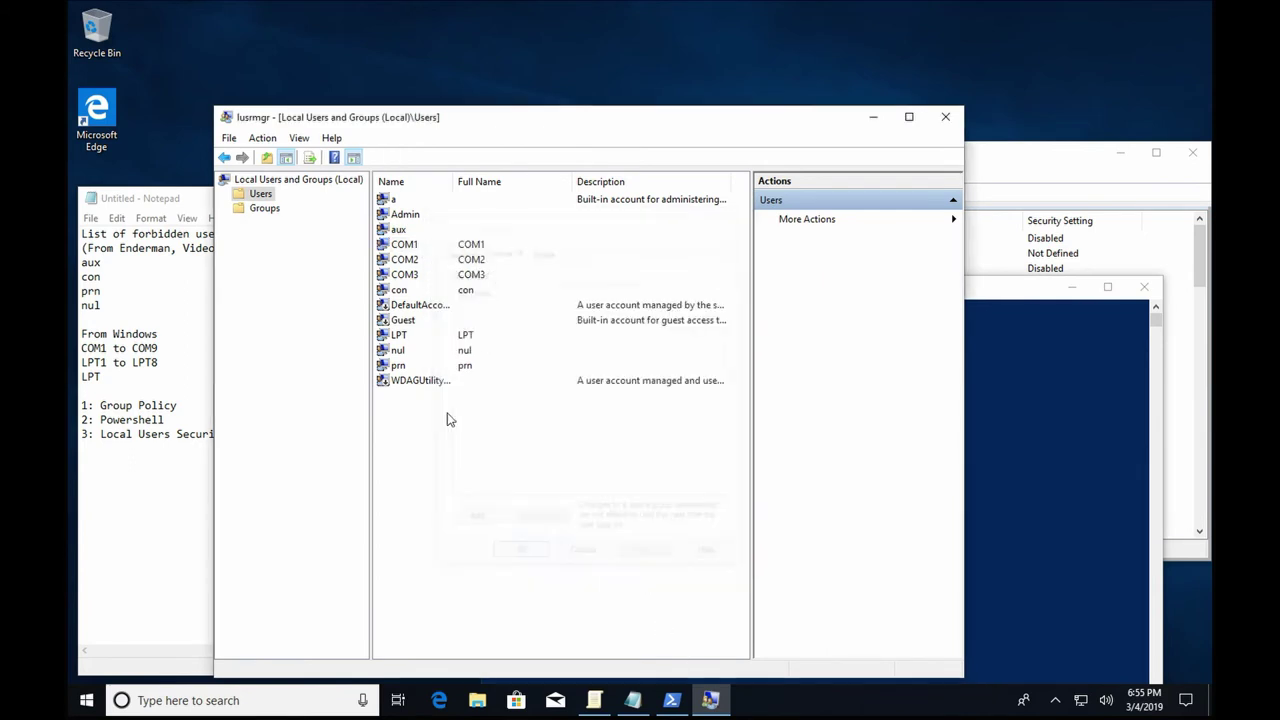
click(510, 246)
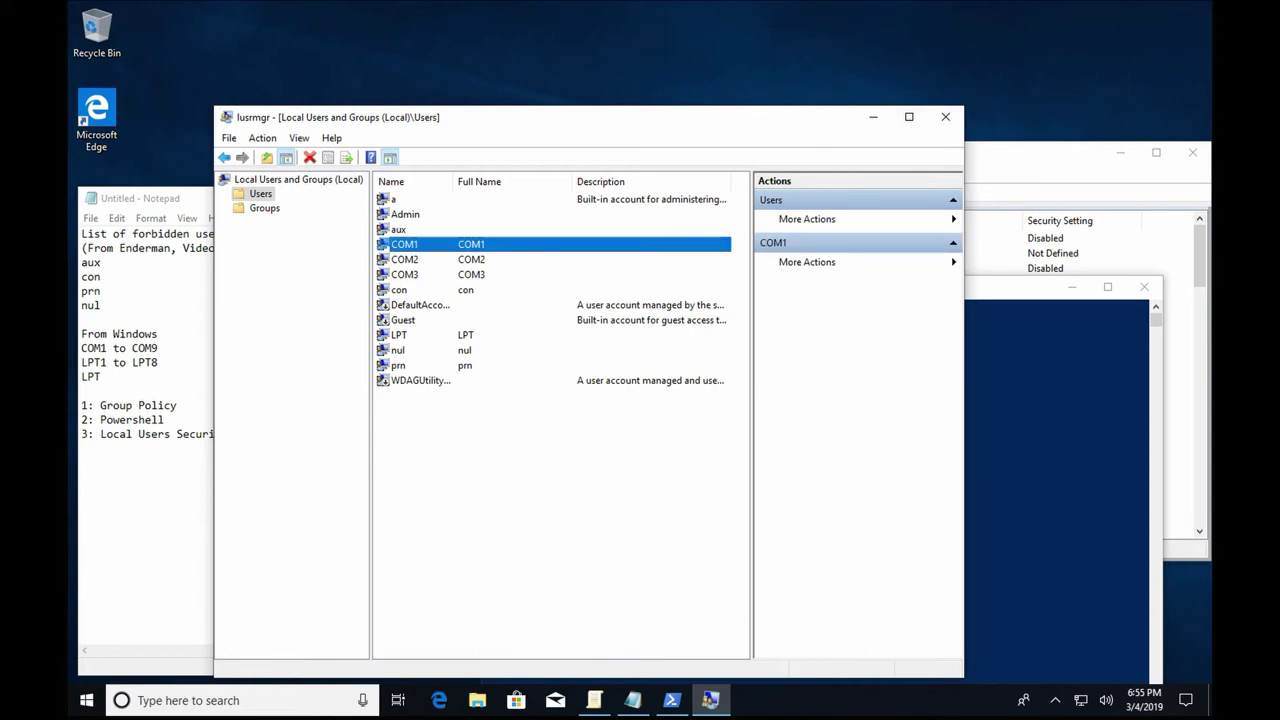
Try renaming the administrator account policy to aux, then LPT; both fail with save errors.
click(945, 117)
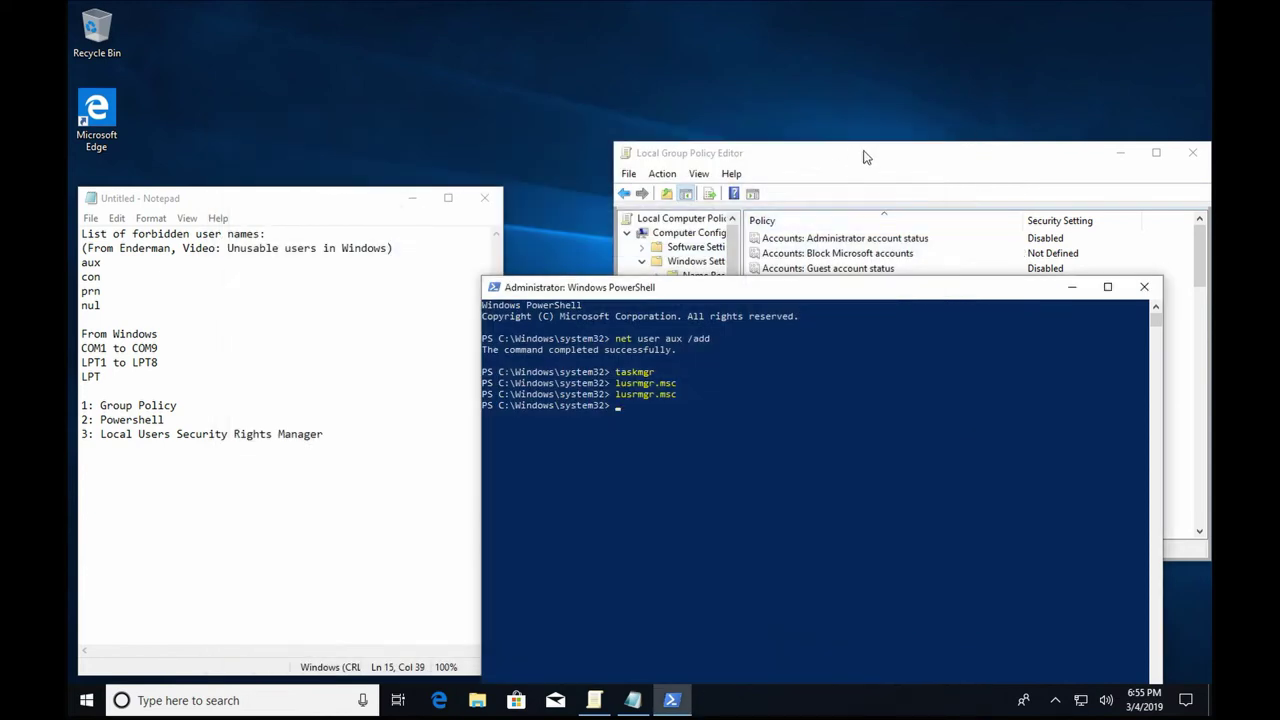
click(868, 158)
click(930, 298)
right_click(930, 298)
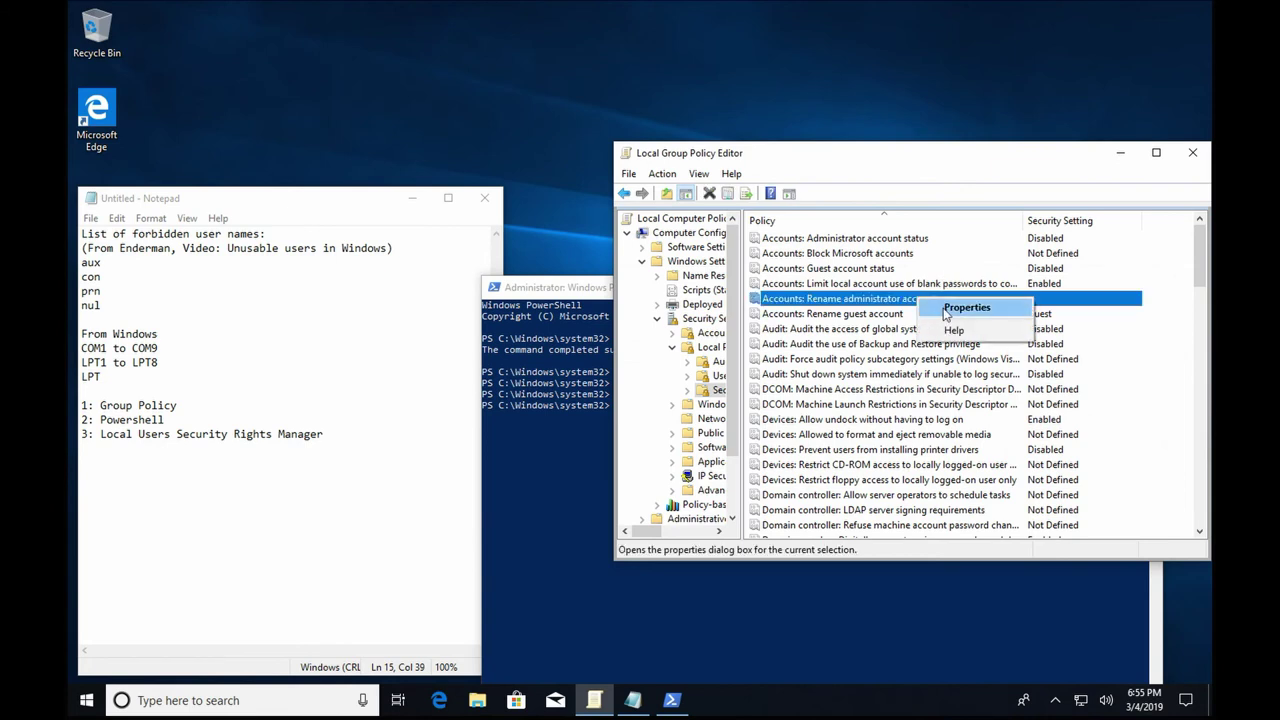
click(962, 306)
text(aux)
key(Return)
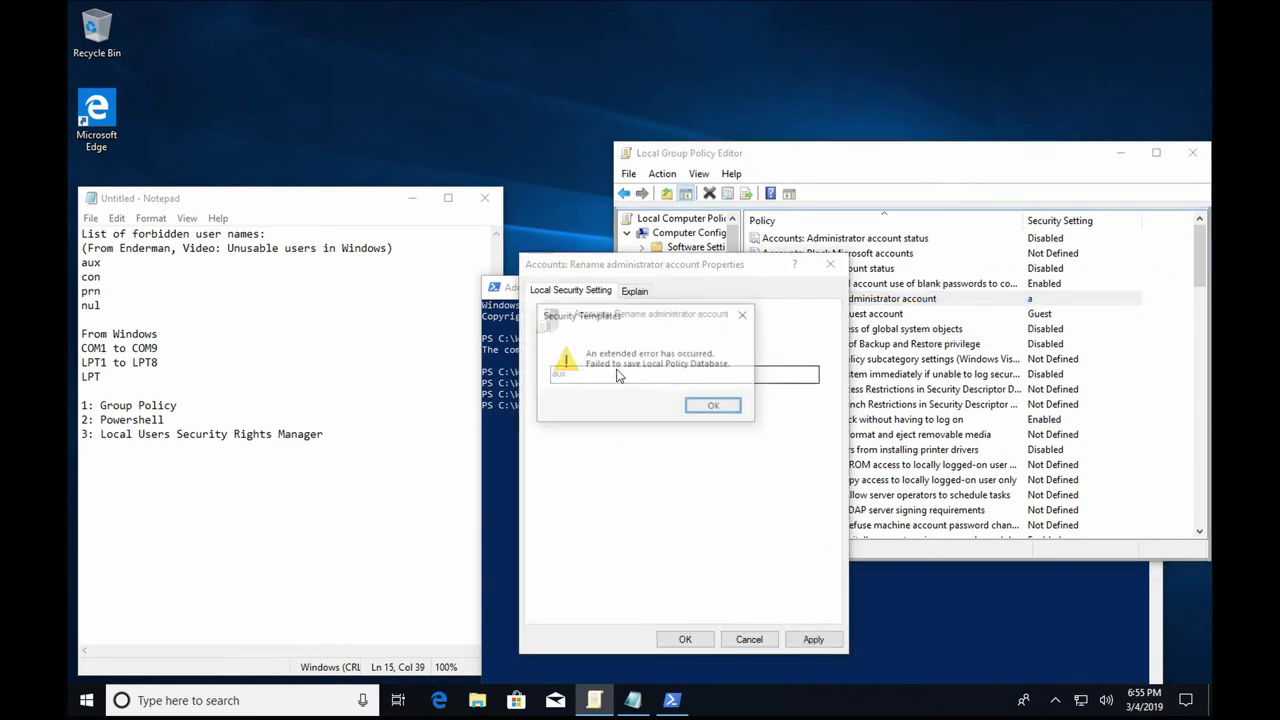
click(688, 405)
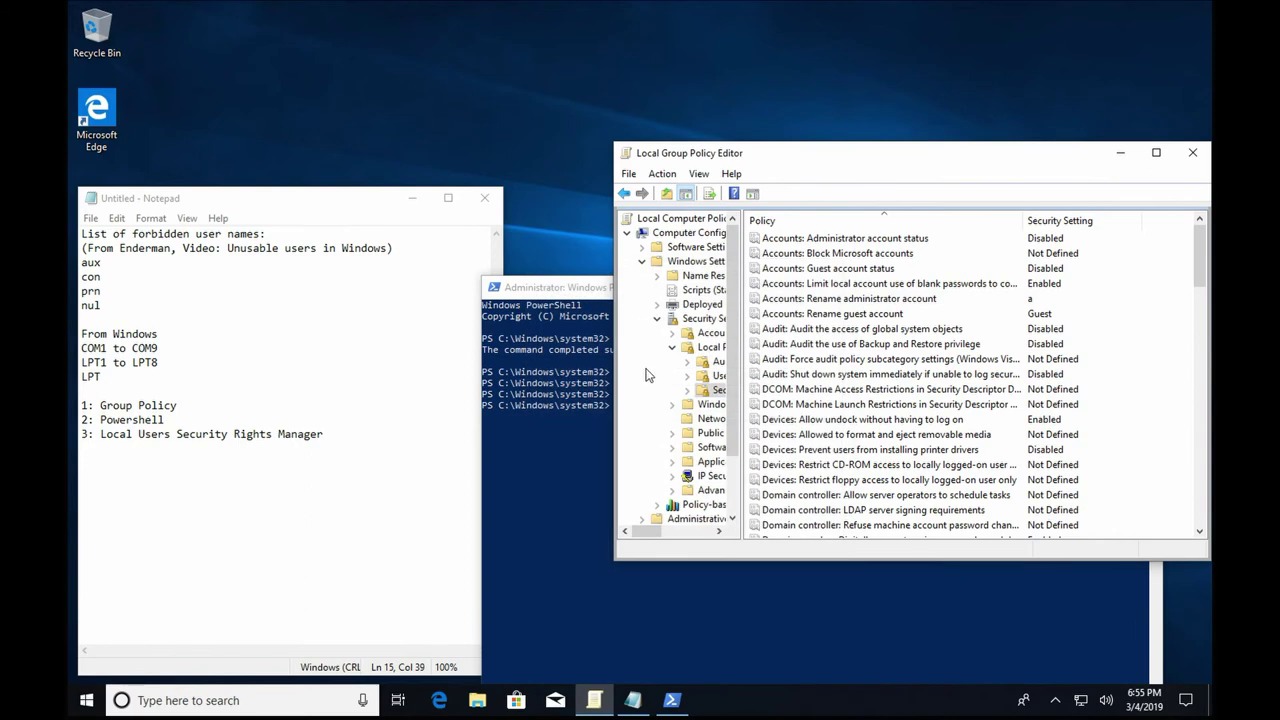
double_click(845, 298)
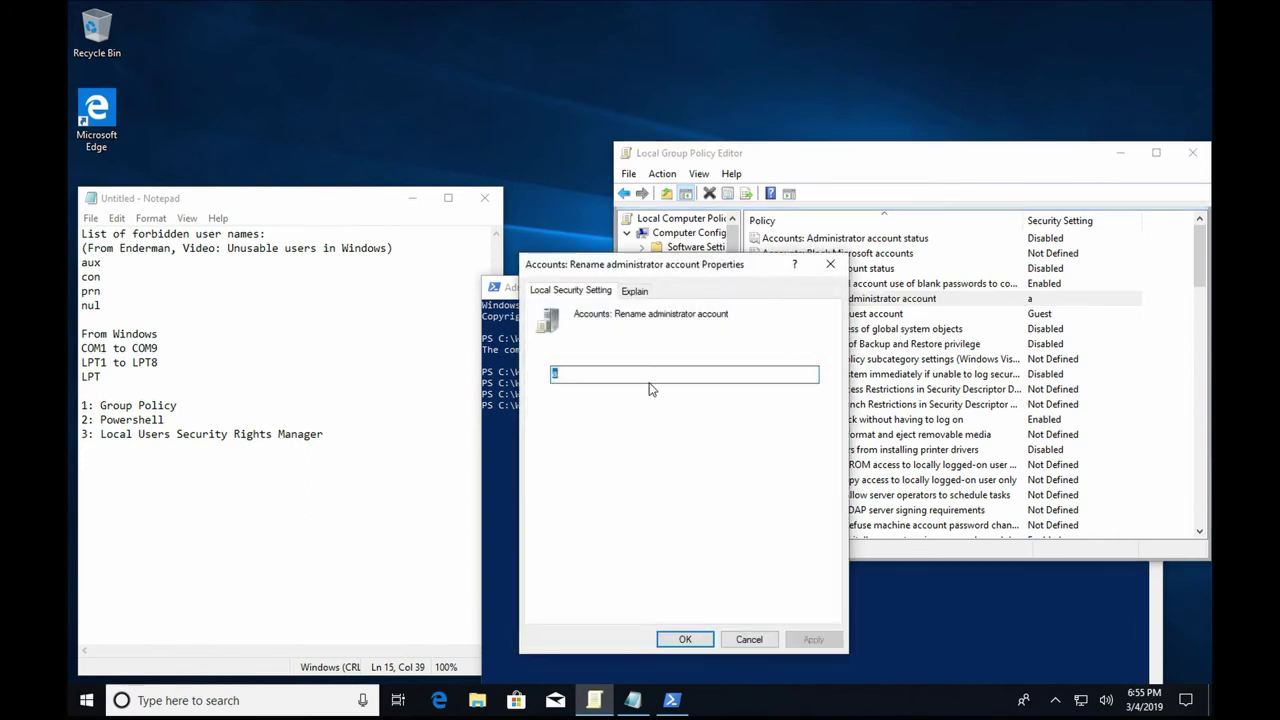
text(LPT)
key(Return)
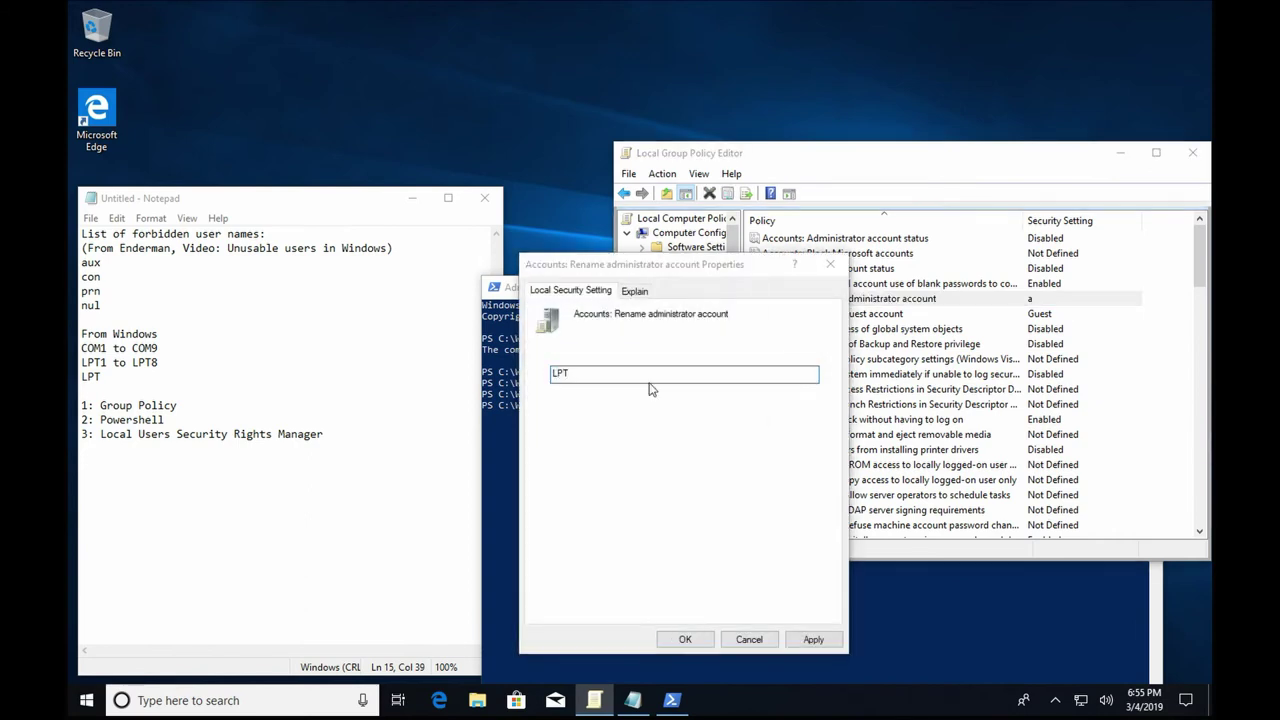
click(714, 406)
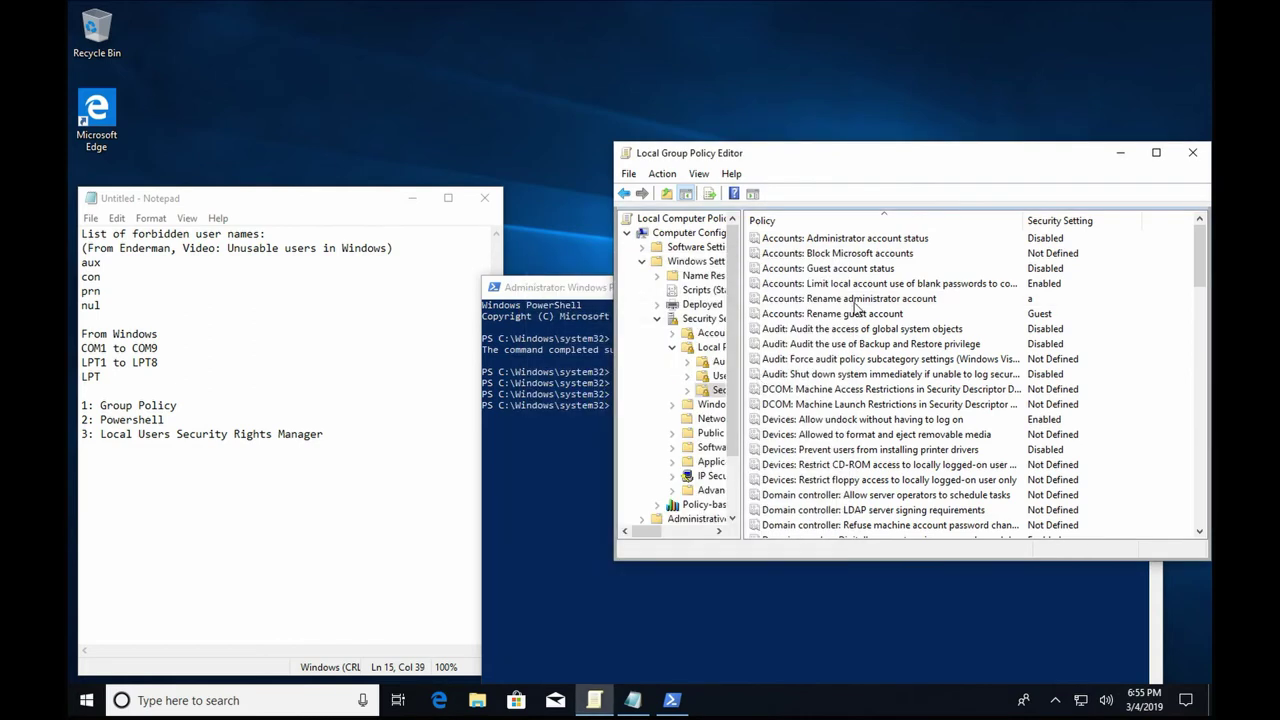
Set the Rename administrator account policy to COM4.
double_click(853, 300)
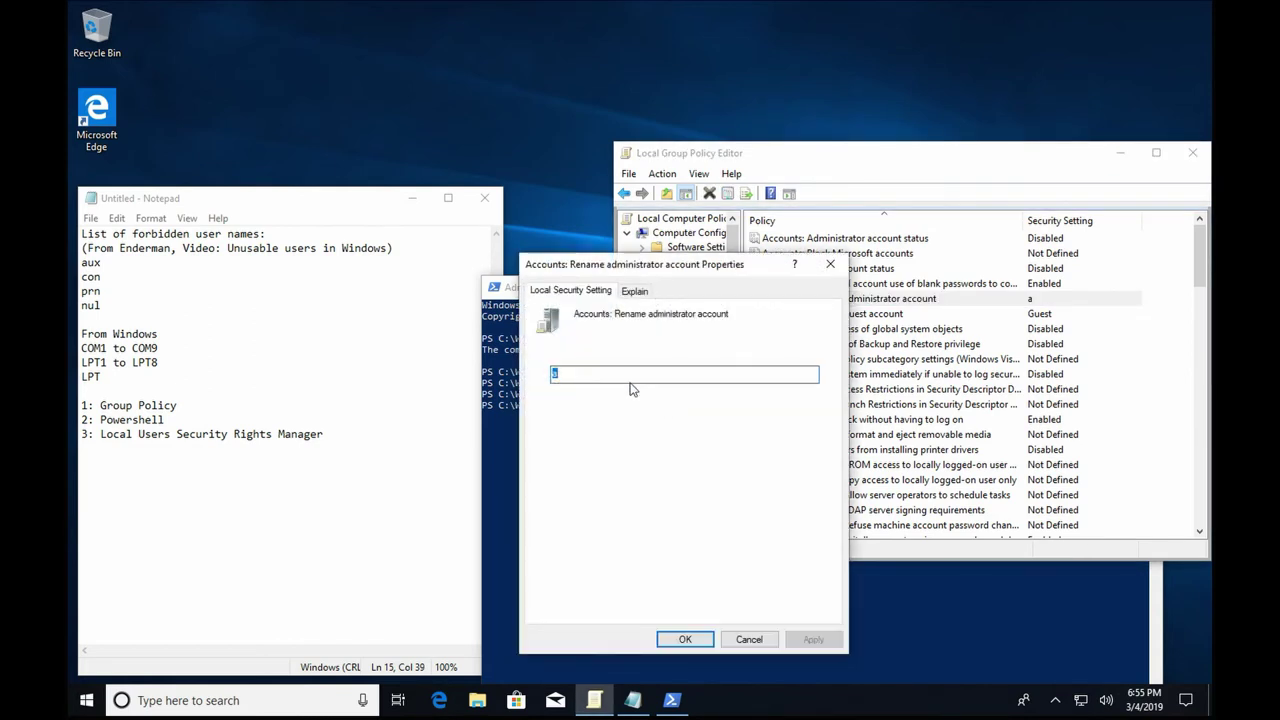
text(COM4)
key(Return)
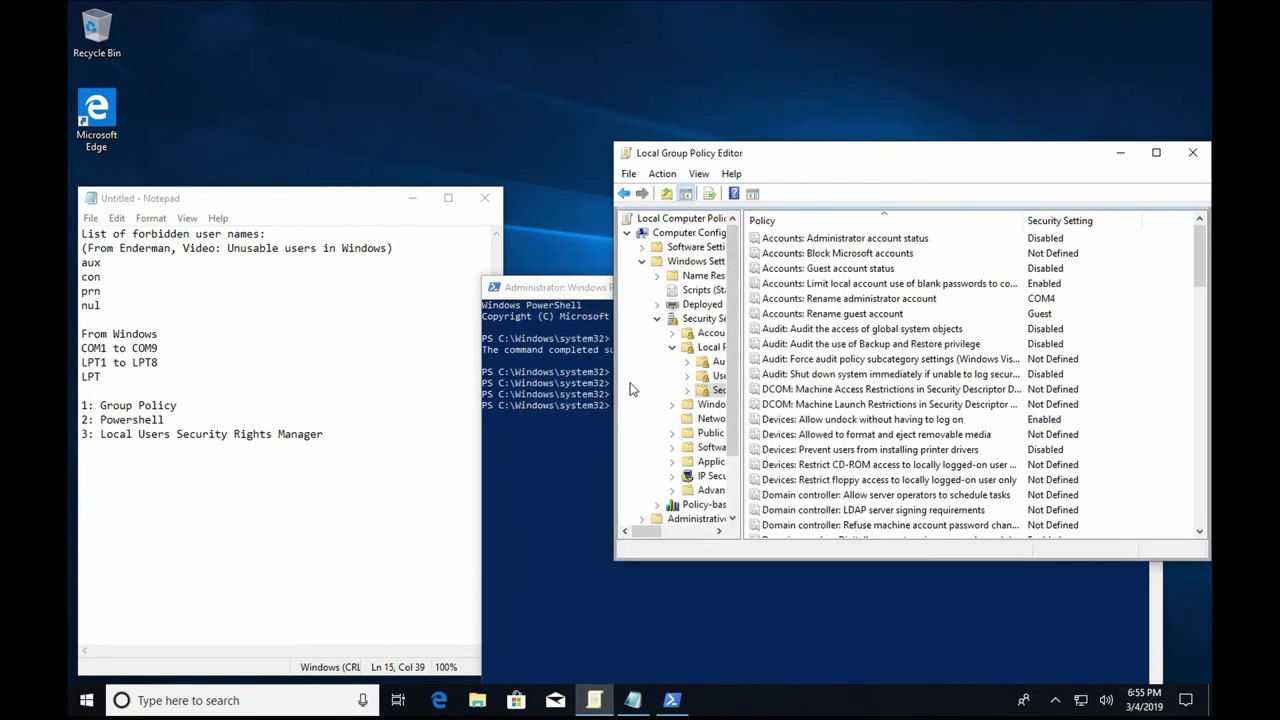
click(517, 512)
Switch user and sign in as JNSYSTEMS\admin from the Other user screen.
click(86, 700)
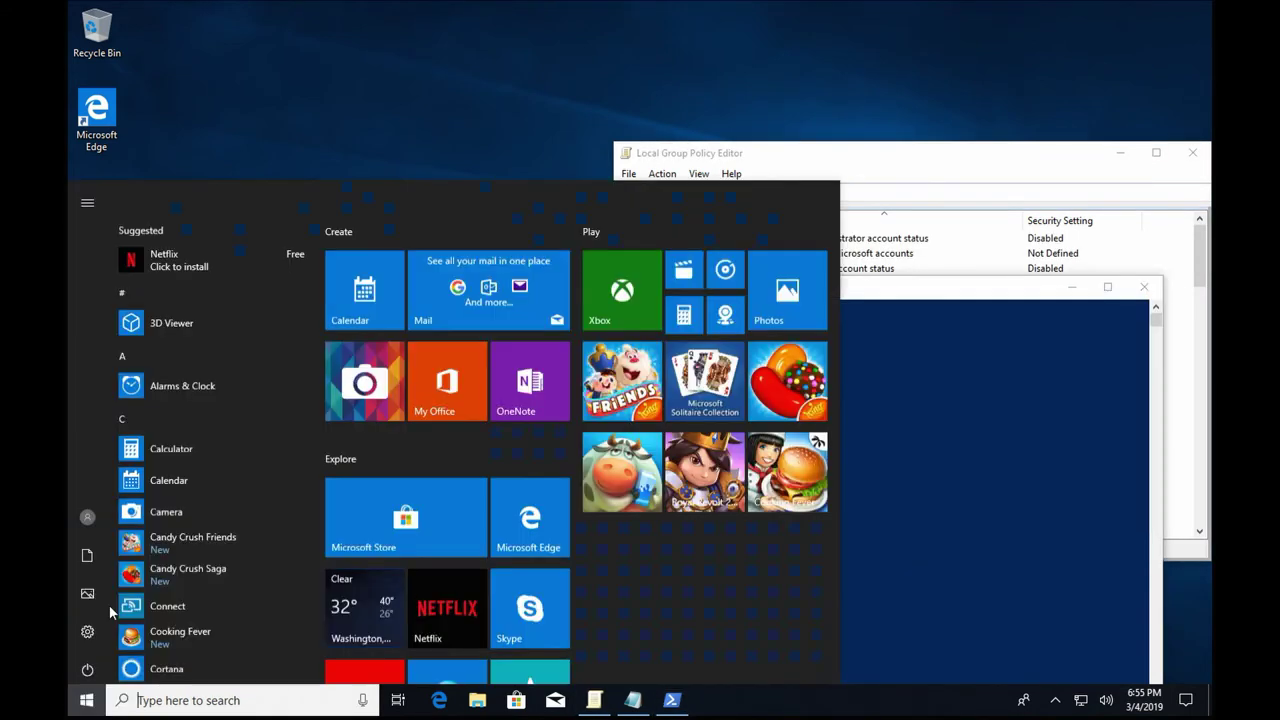
click(87, 514)
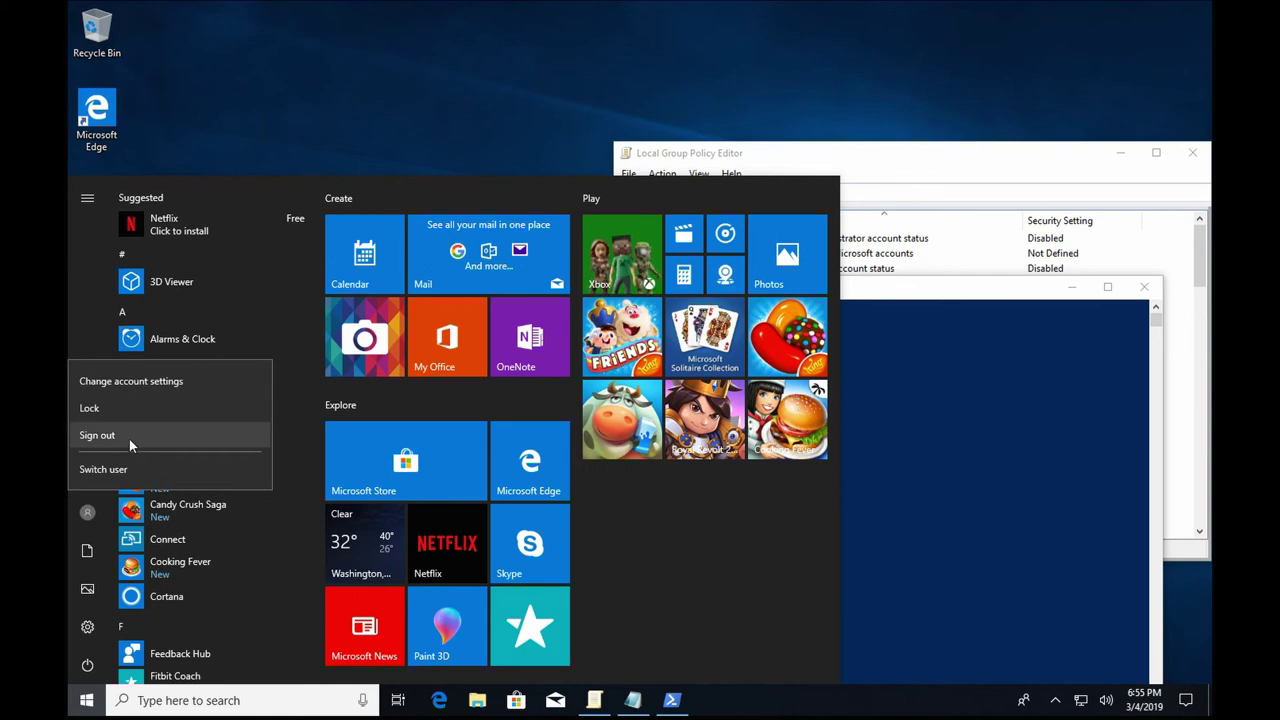
click(121, 470)
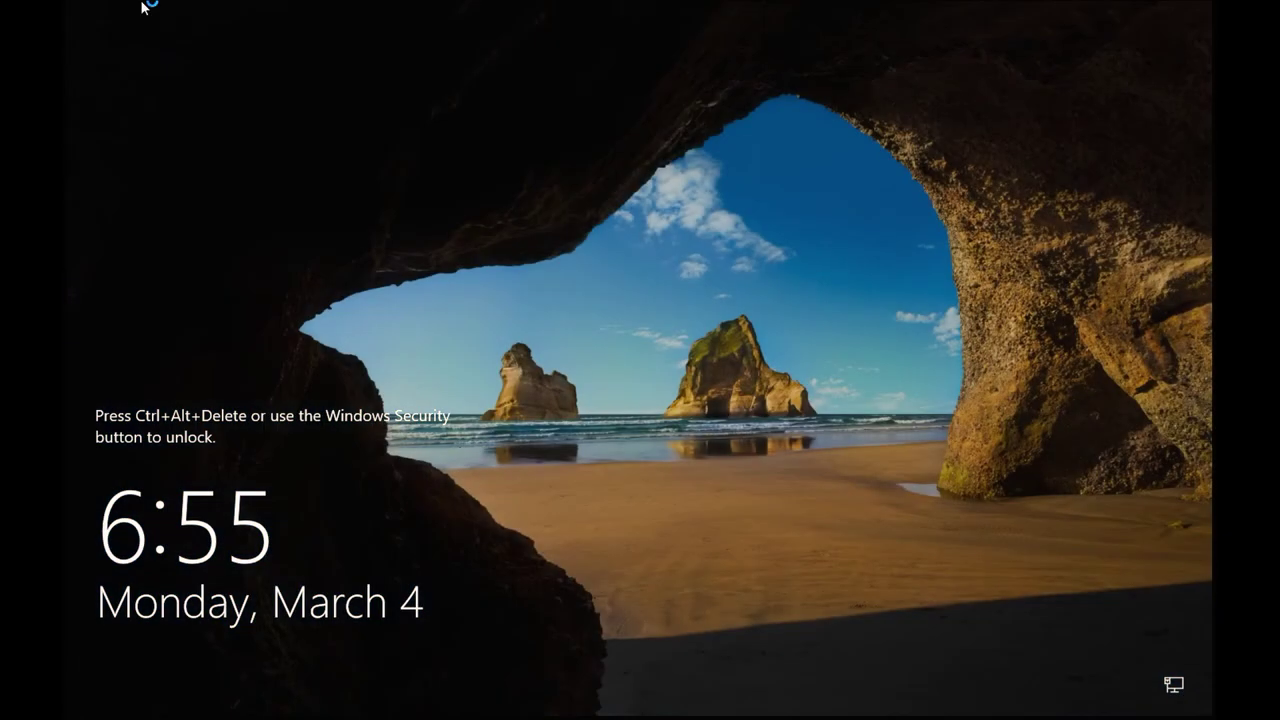
click(143, 5)
click(90, 7)
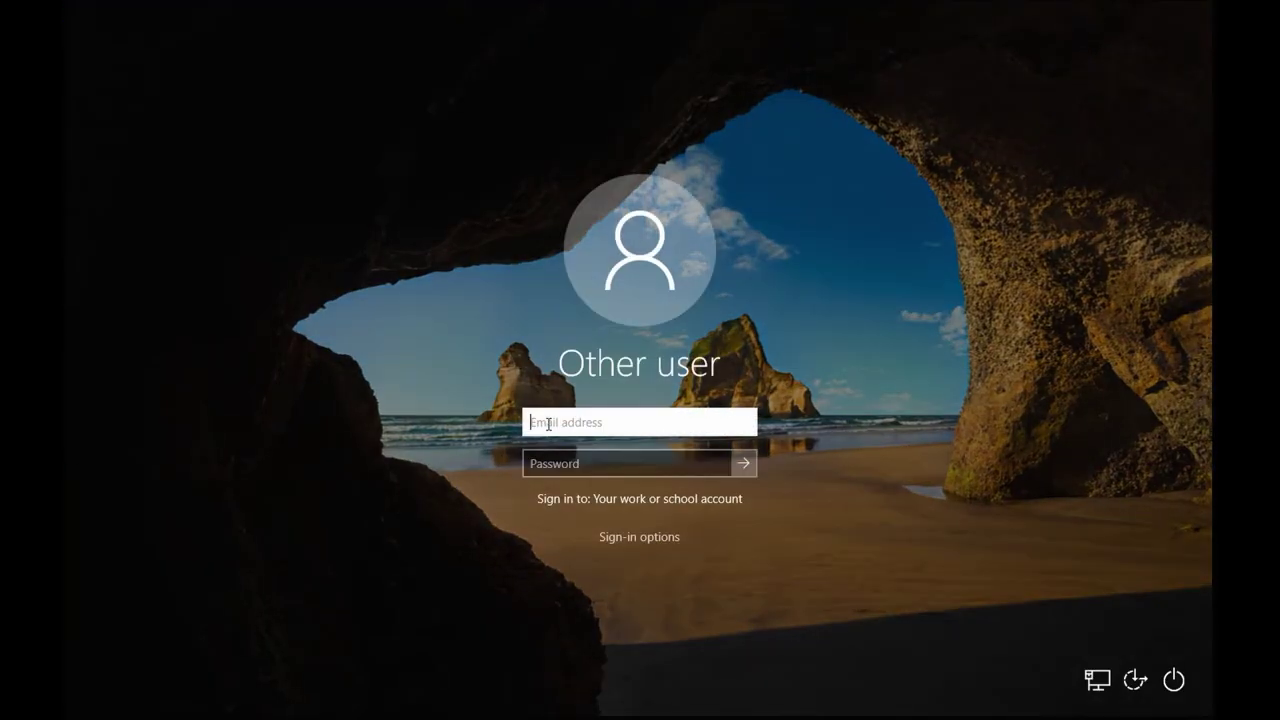
text(JNSYSTEMS\admin)
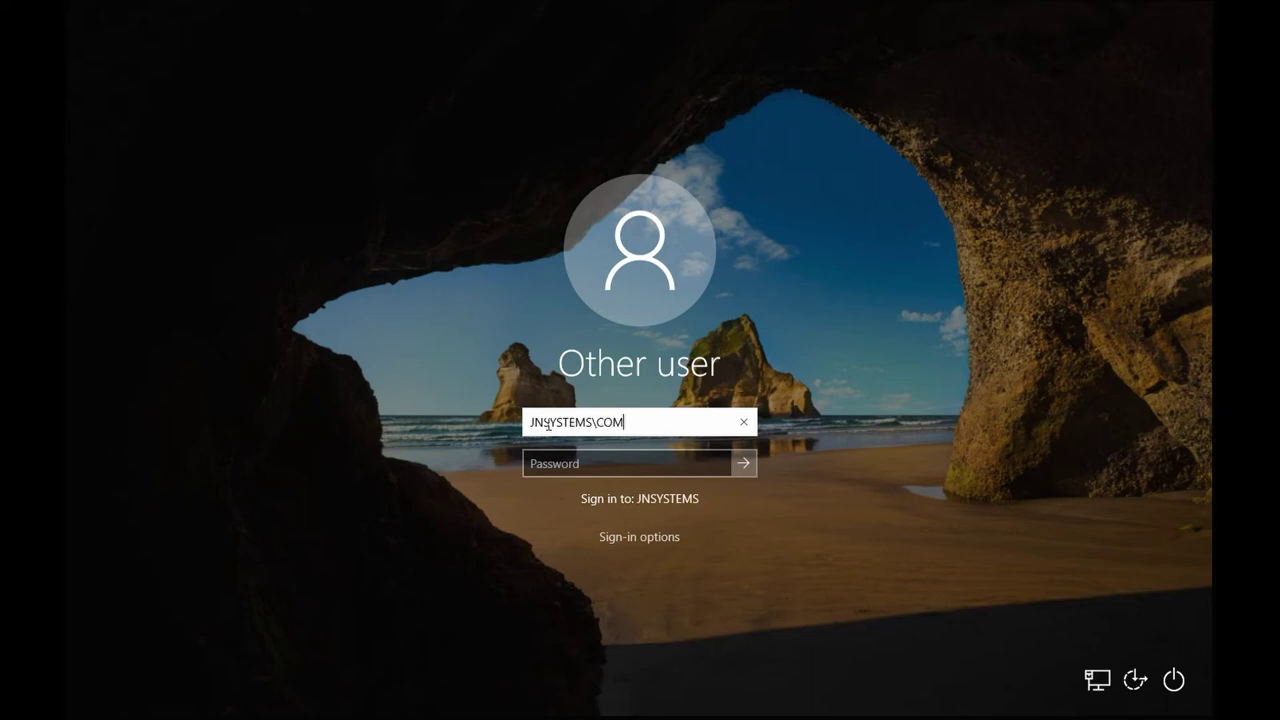
key(Return)
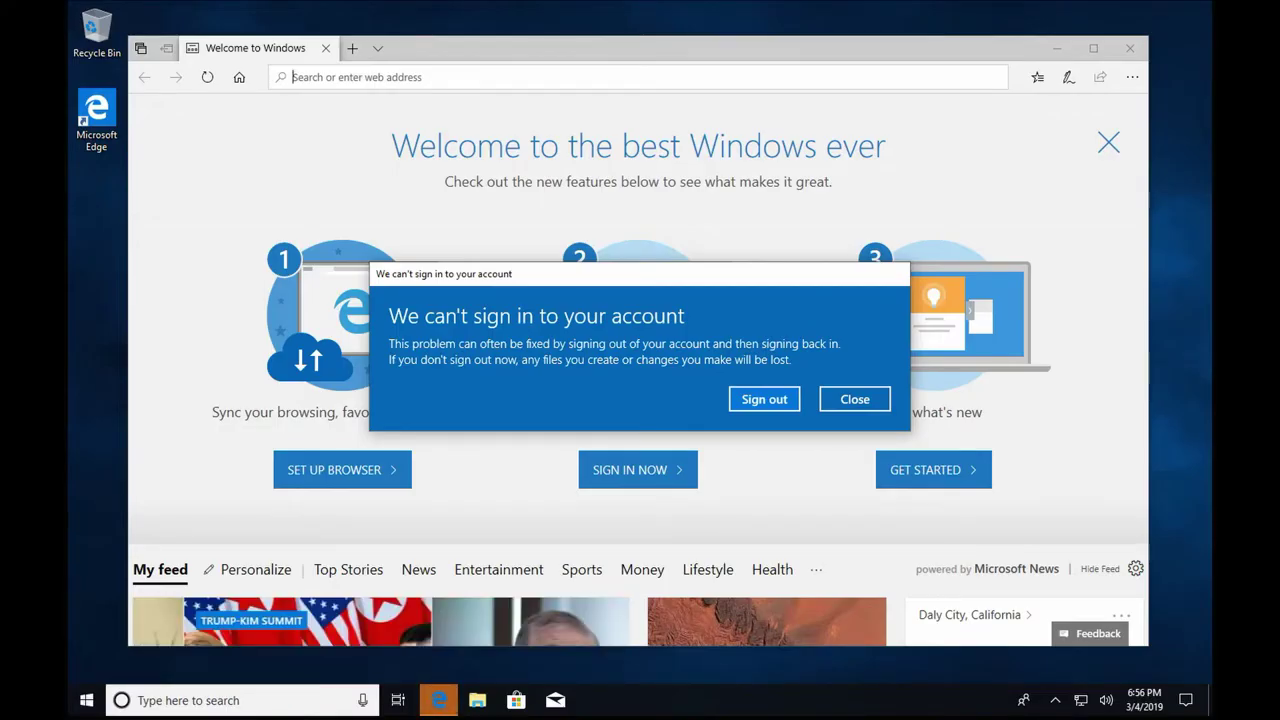
Sign out on the can't-sign-in error and start re-entering the Jnsystems admin credentials.
click(378, 77)
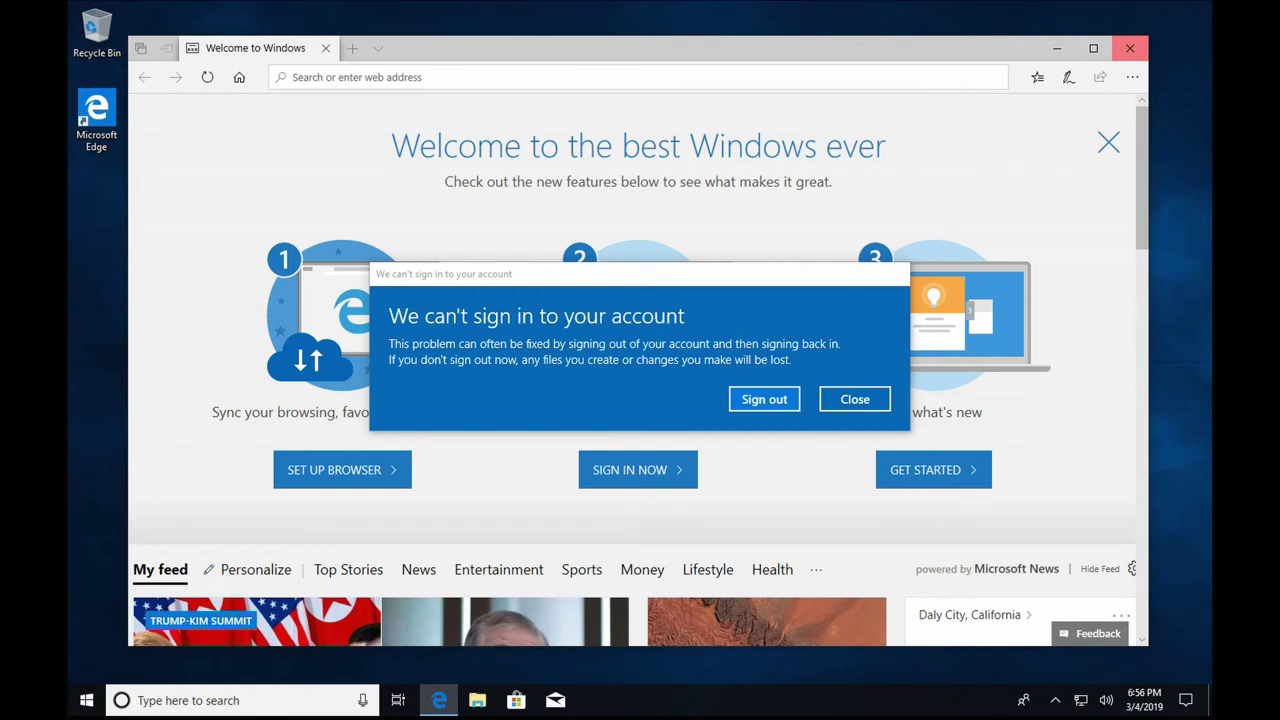
click(757, 404)
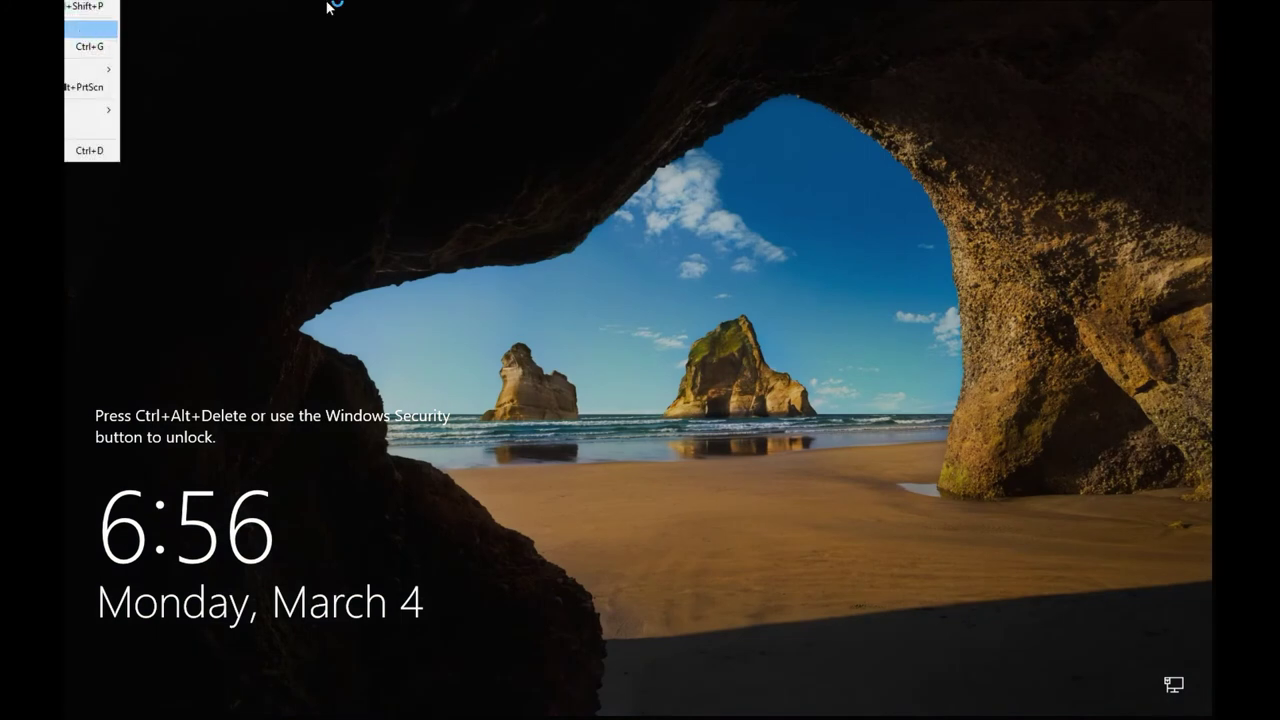
key(ctrl+alt+Delete)
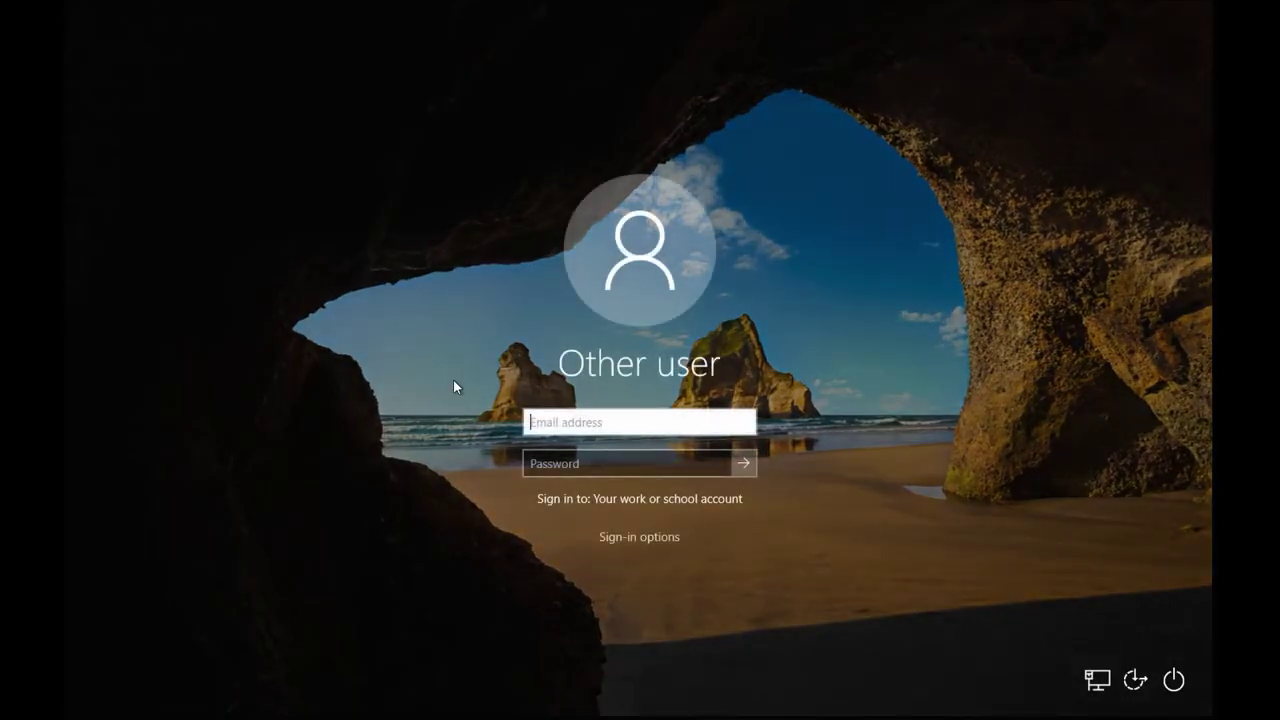
text(ha)
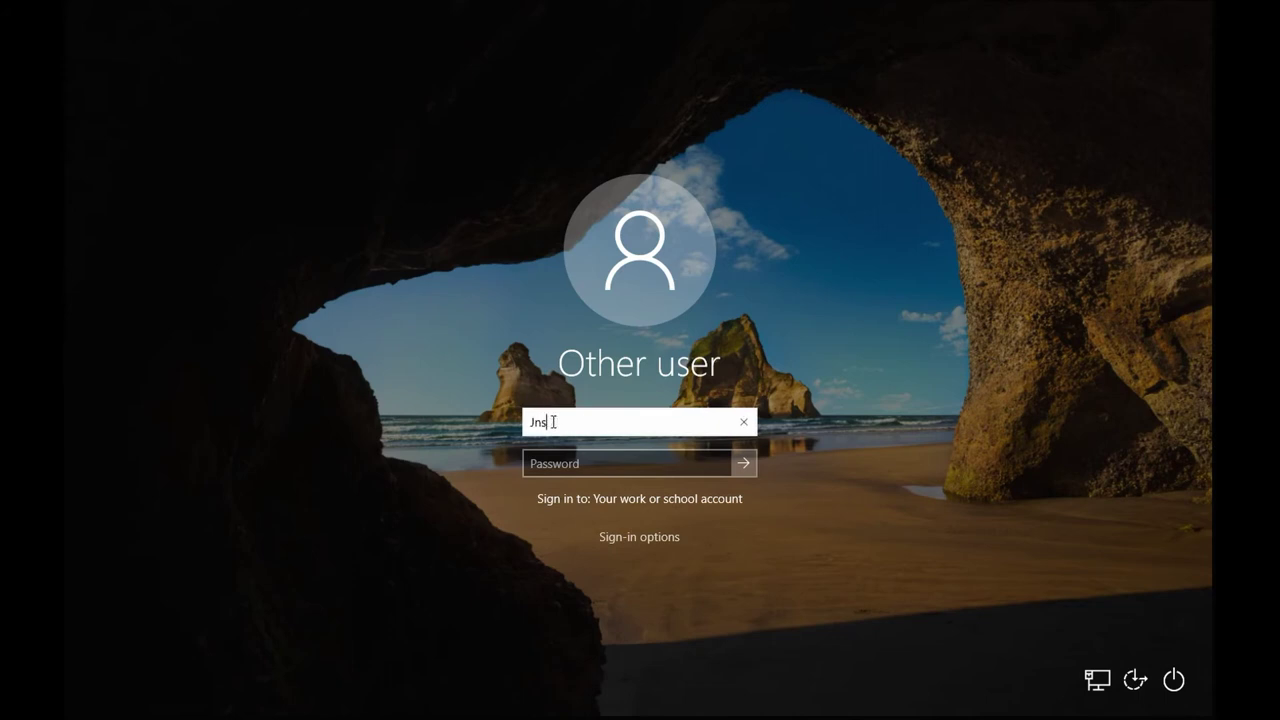
key(BackSpace)
key(BackSpace)
text(Jnsystems\adm)
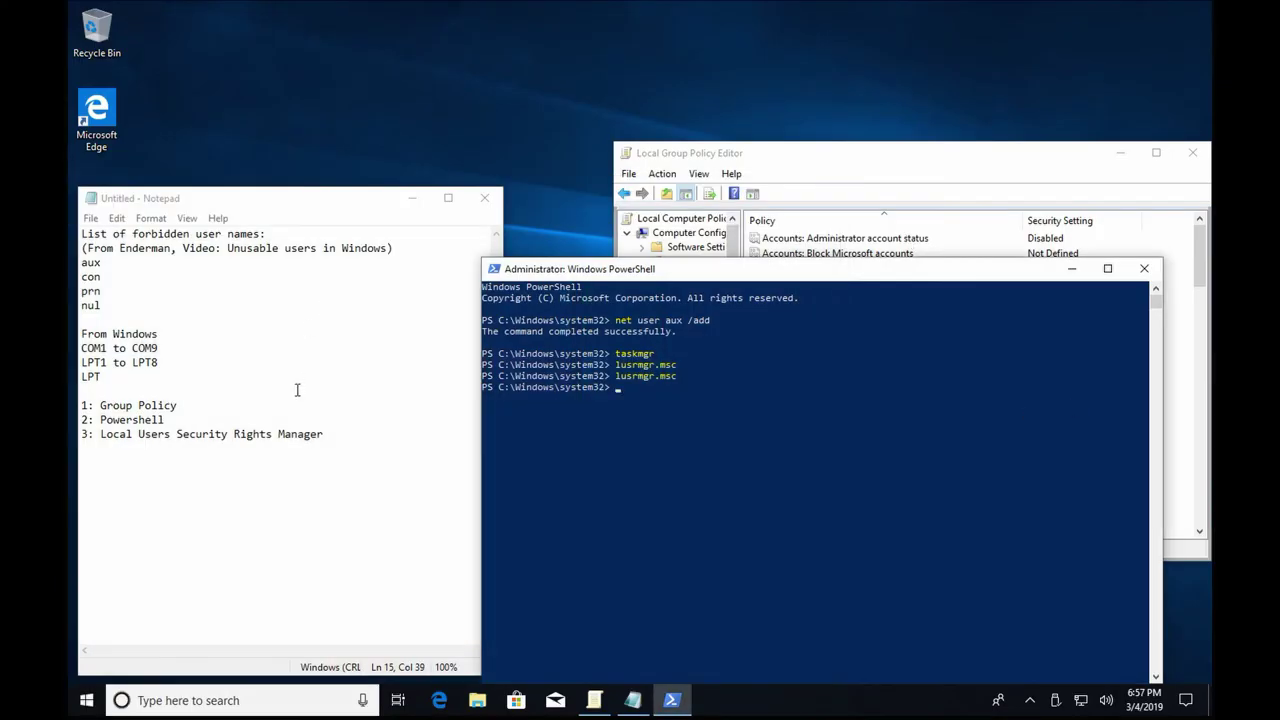
Start a fourth entry, '4:', below the method list in Notepad.
click(260, 531)
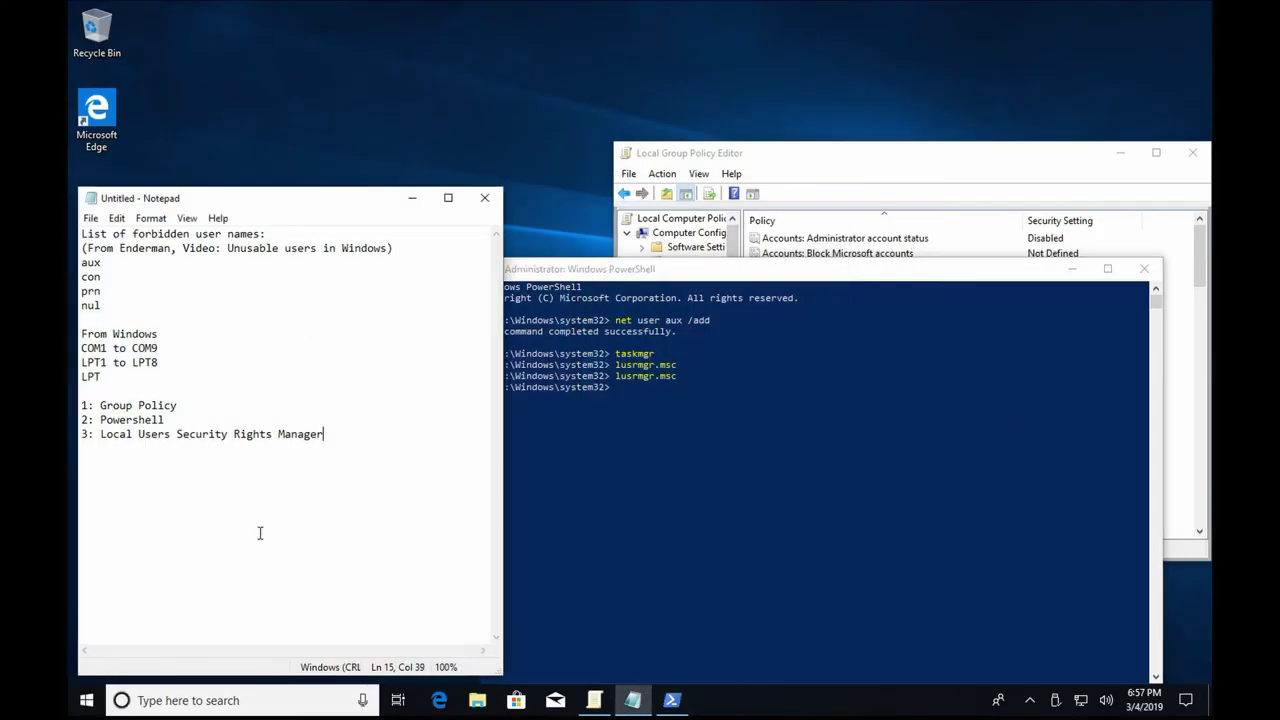
drag(82, 406, 431, 471)
click(169, 463)
text(4:)
Review the Rename administrator and Rename guest account policies in Group Policy Editor.
click(948, 180)
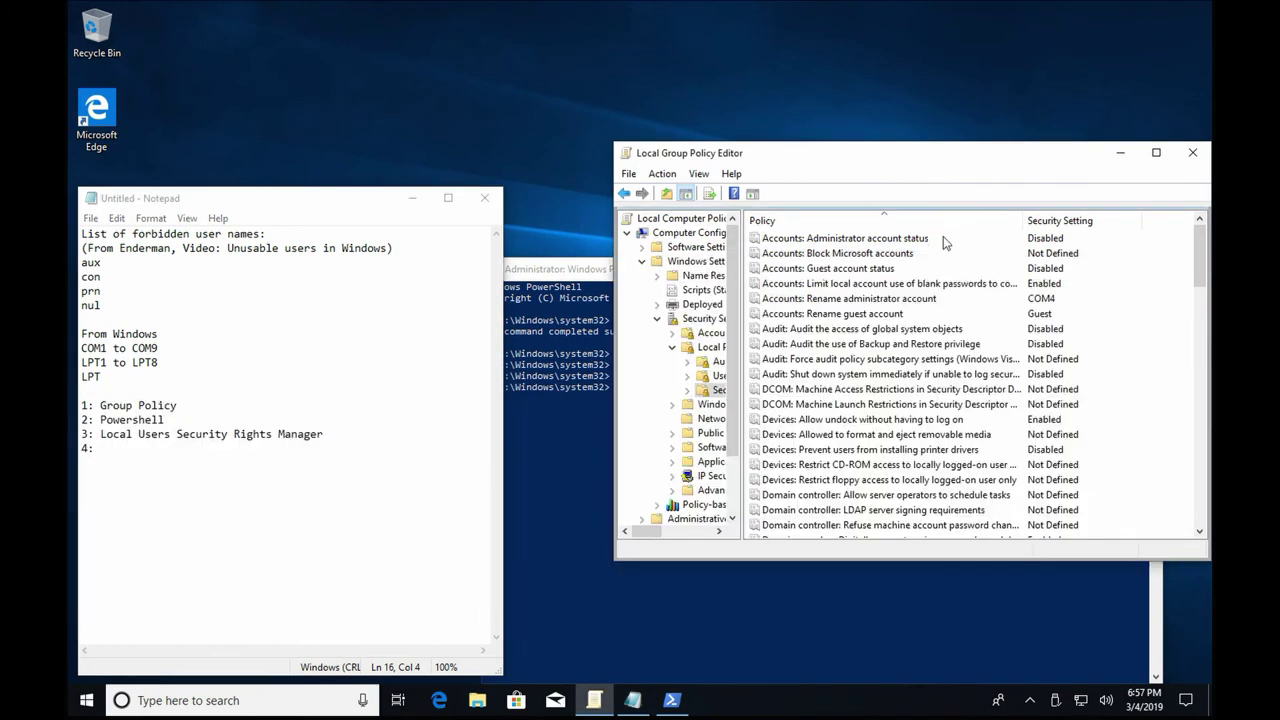
click(943, 298)
click(943, 314)
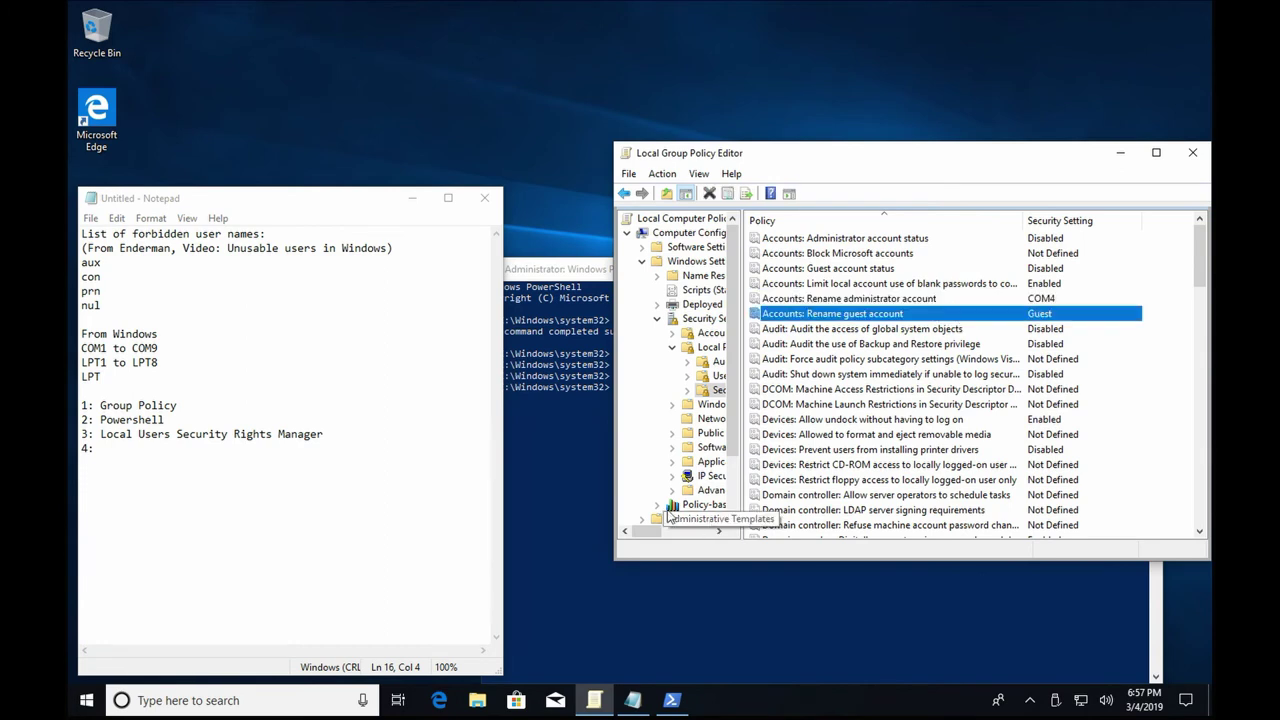
click(563, 483)
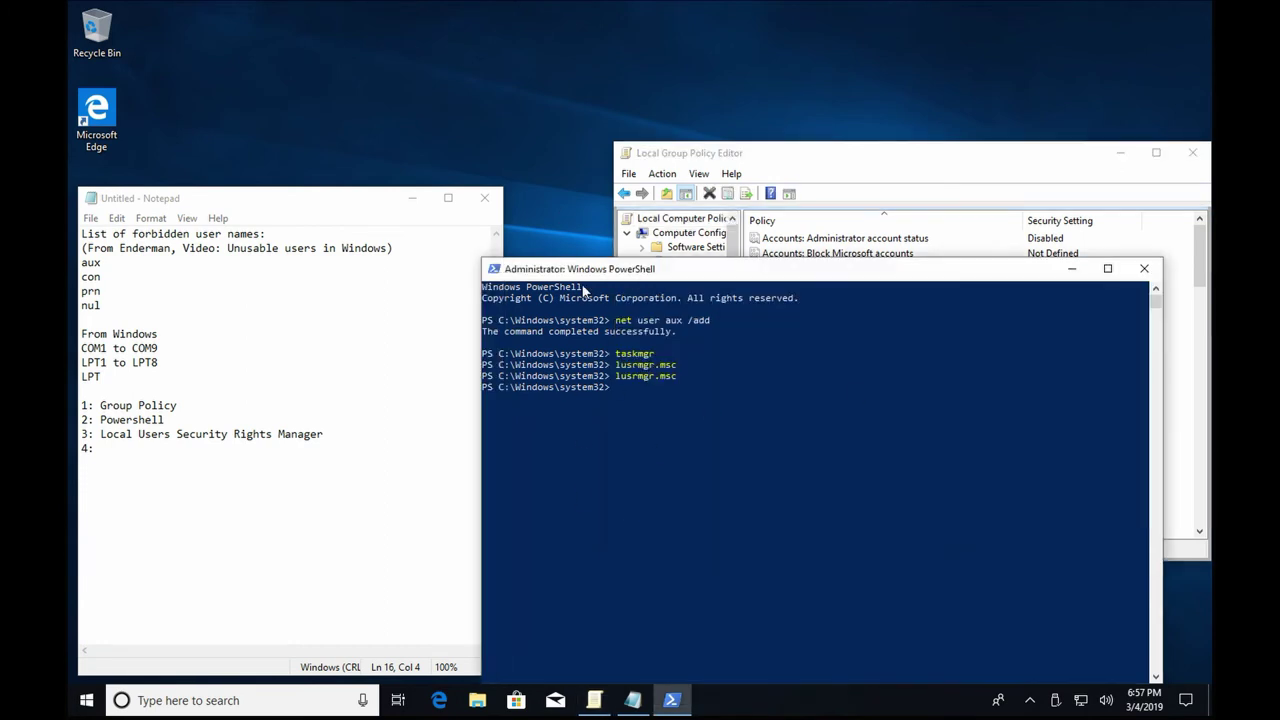
click(376, 448)
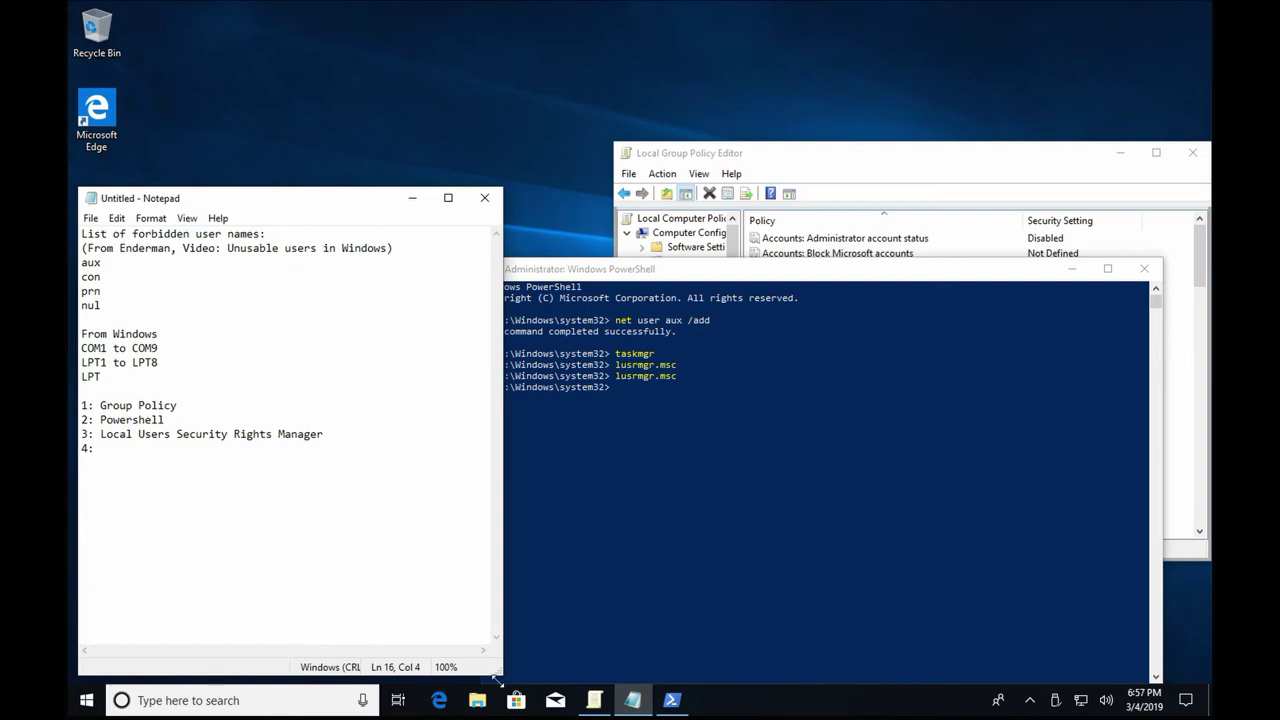
click(86, 700)
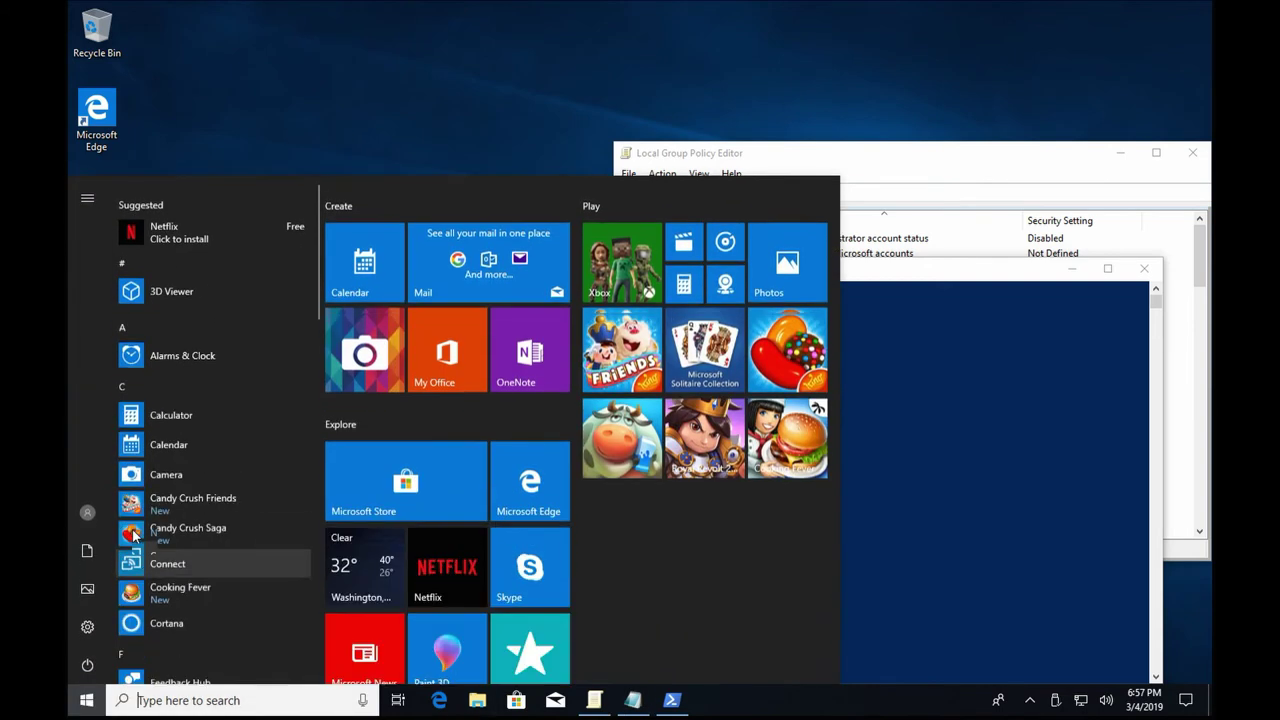
Go to Settings > Accounts > Other users > Set up a kiosk.
click(84, 635)
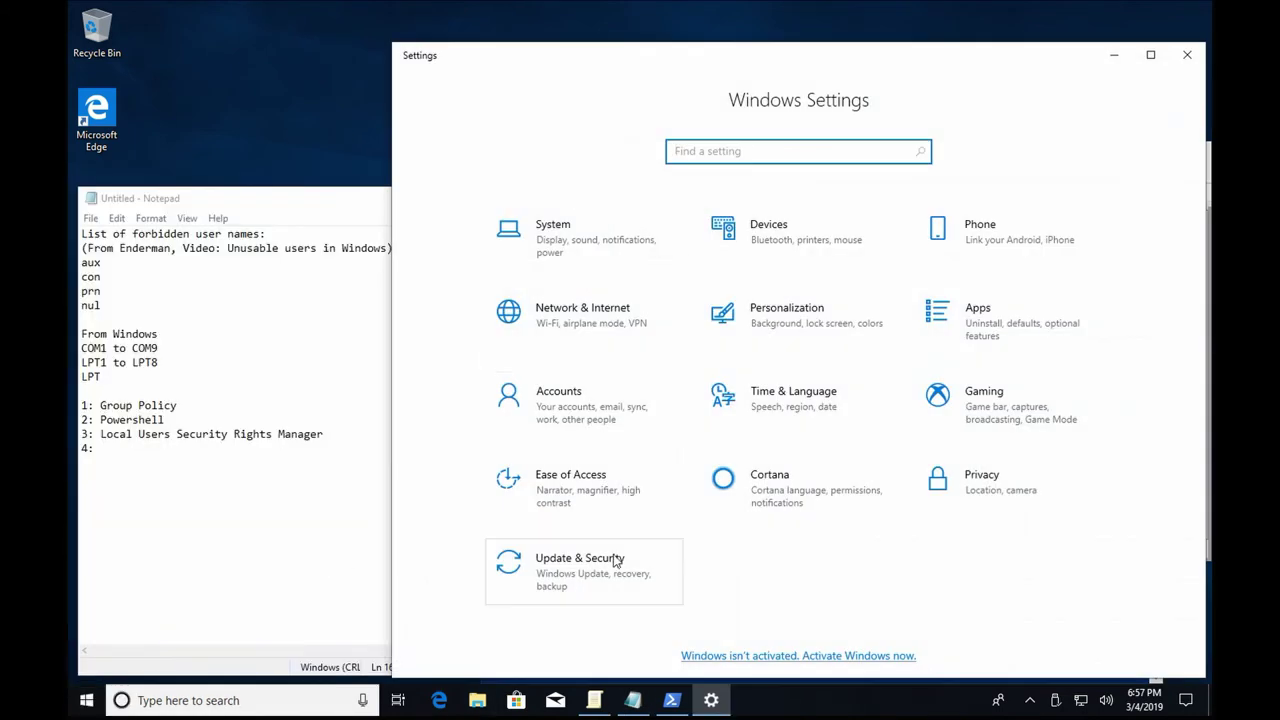
click(576, 402)
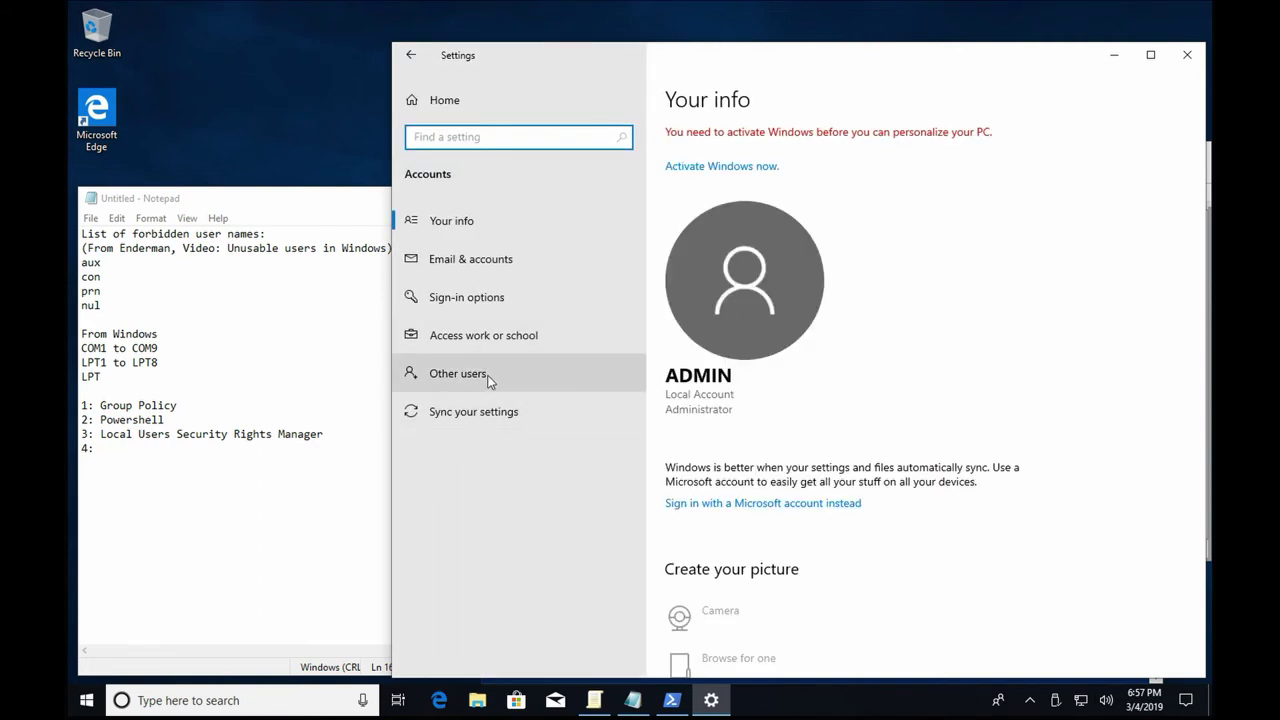
click(490, 378)
click(1008, 492)
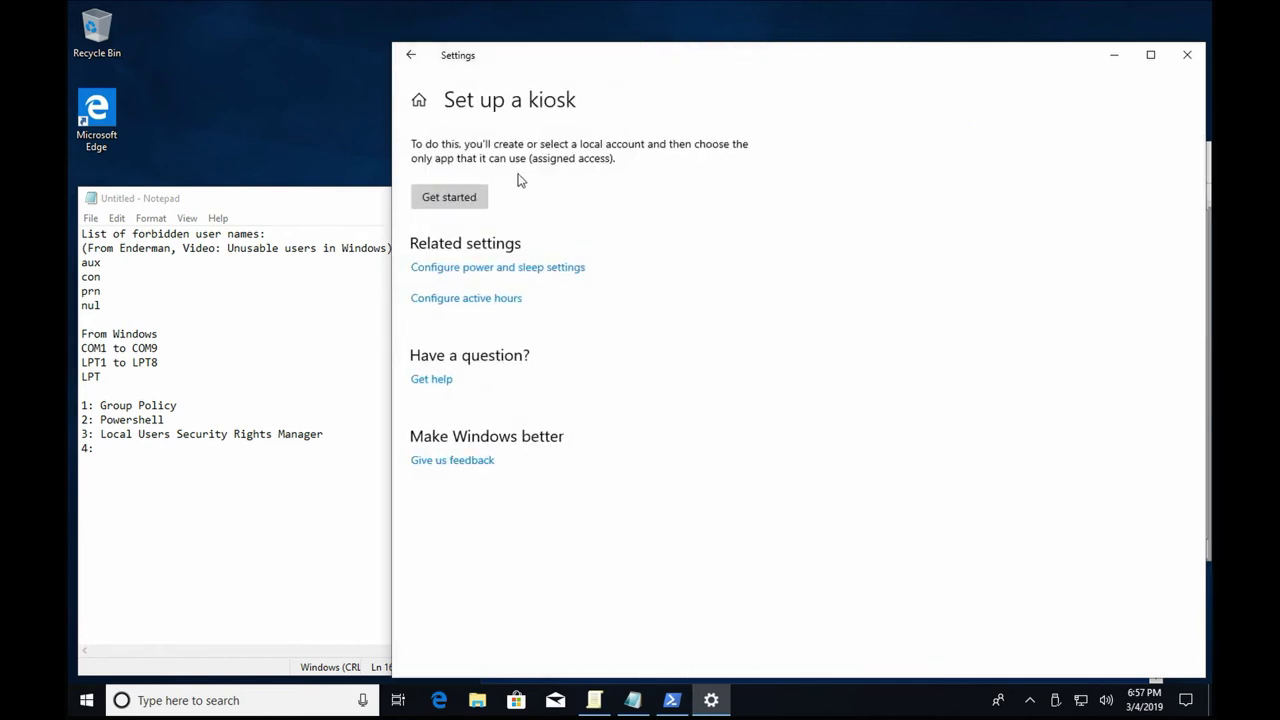
Enter LPT as the kiosk account name, approve UAC, then cancel the app choice.
click(460, 205)
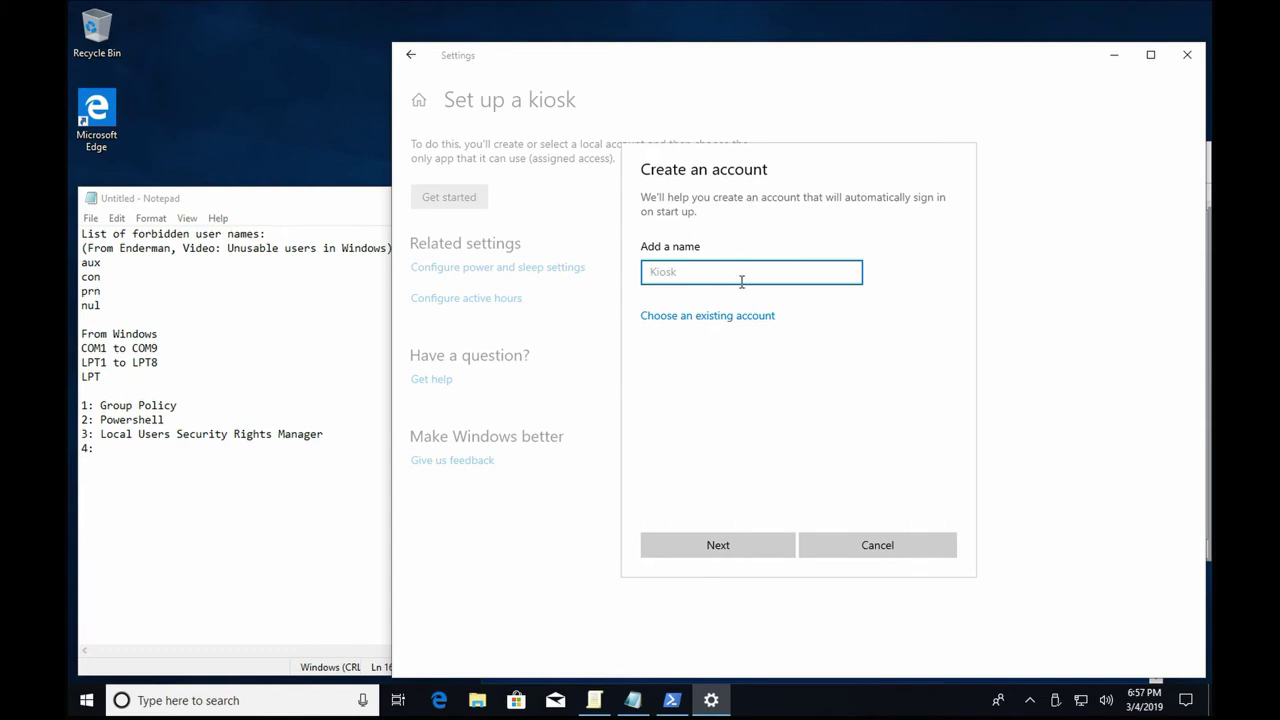
text(LPT)
click(717, 544)
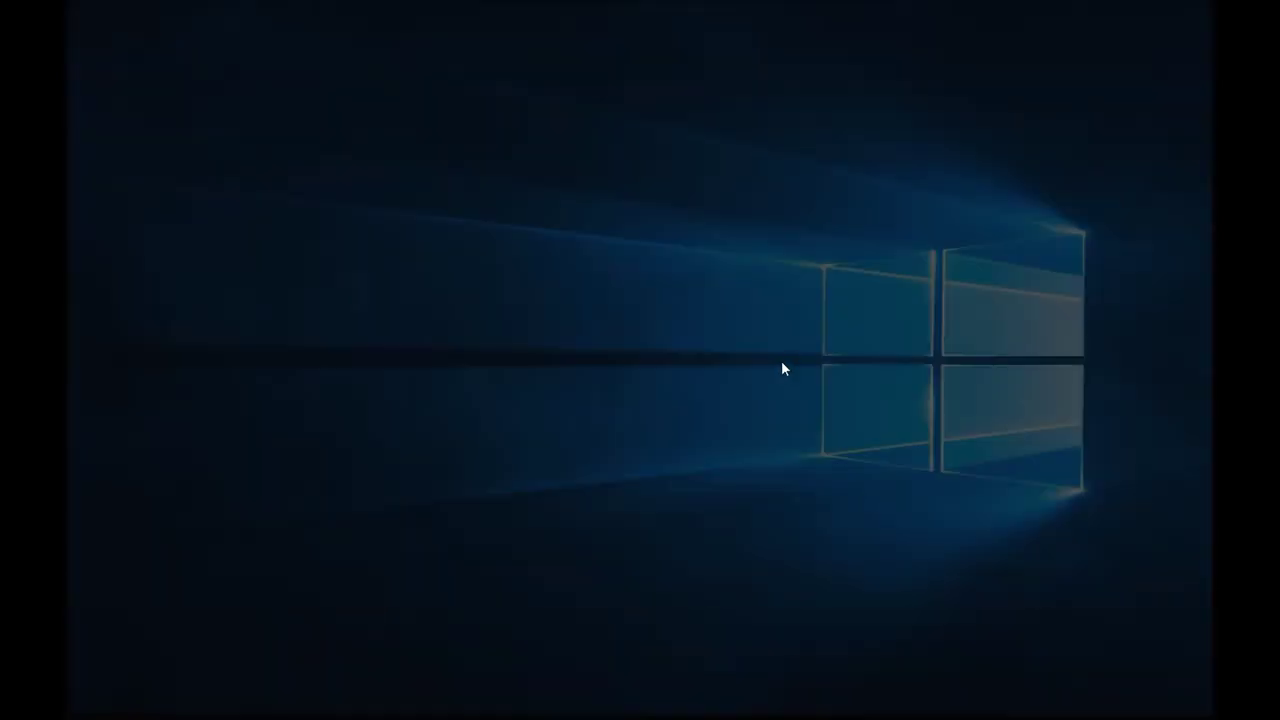
click(522, 449)
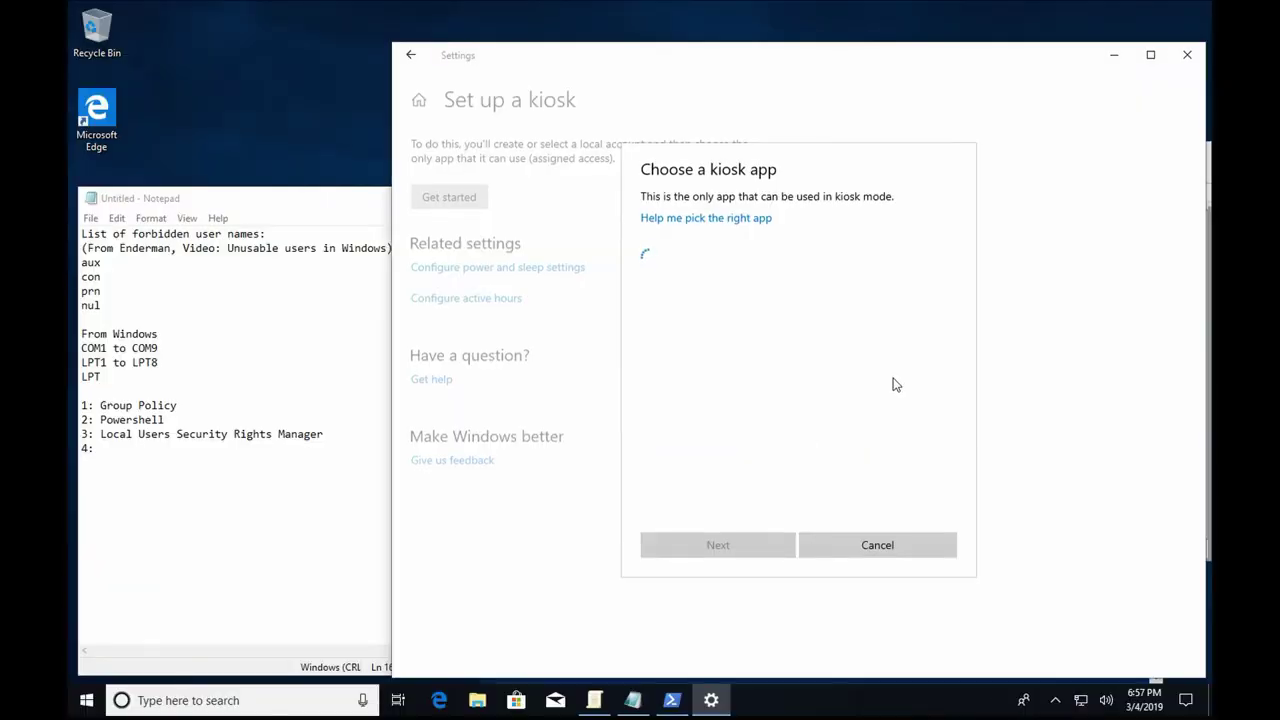
click(886, 542)
drag(813, 60, 623, 252)
click(1000, 170)
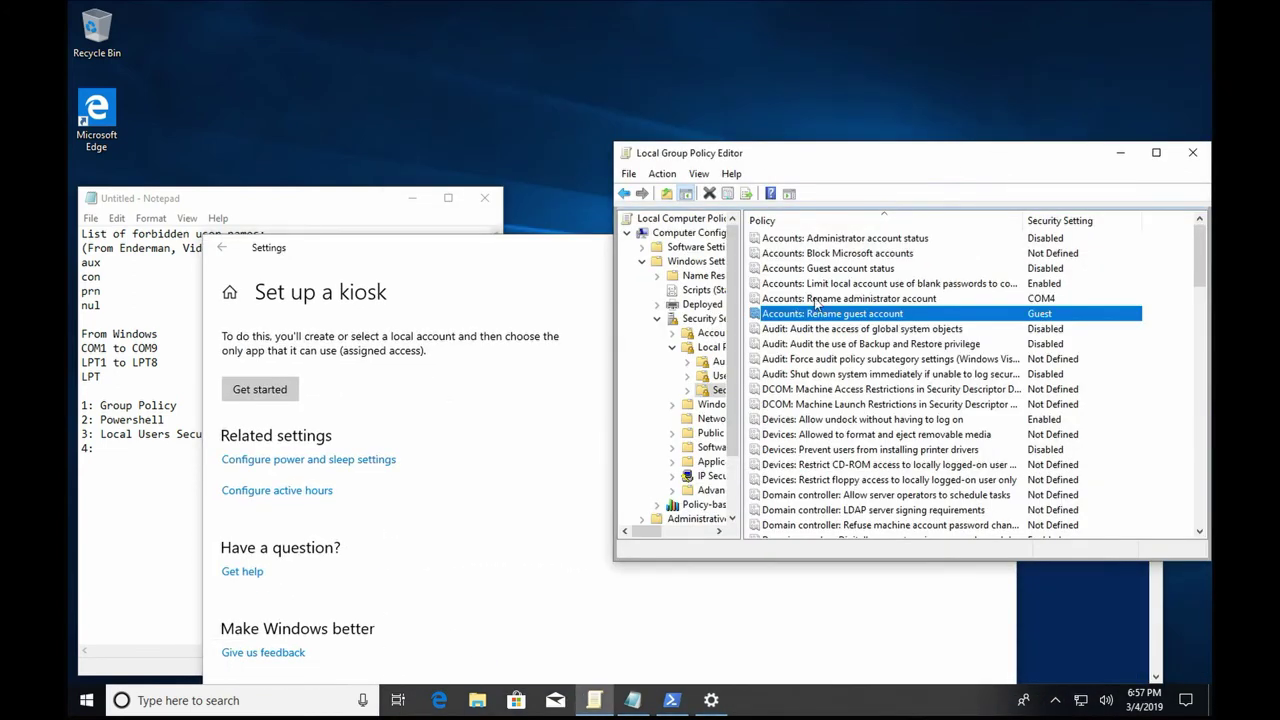
drag(501, 255, 683, 55)
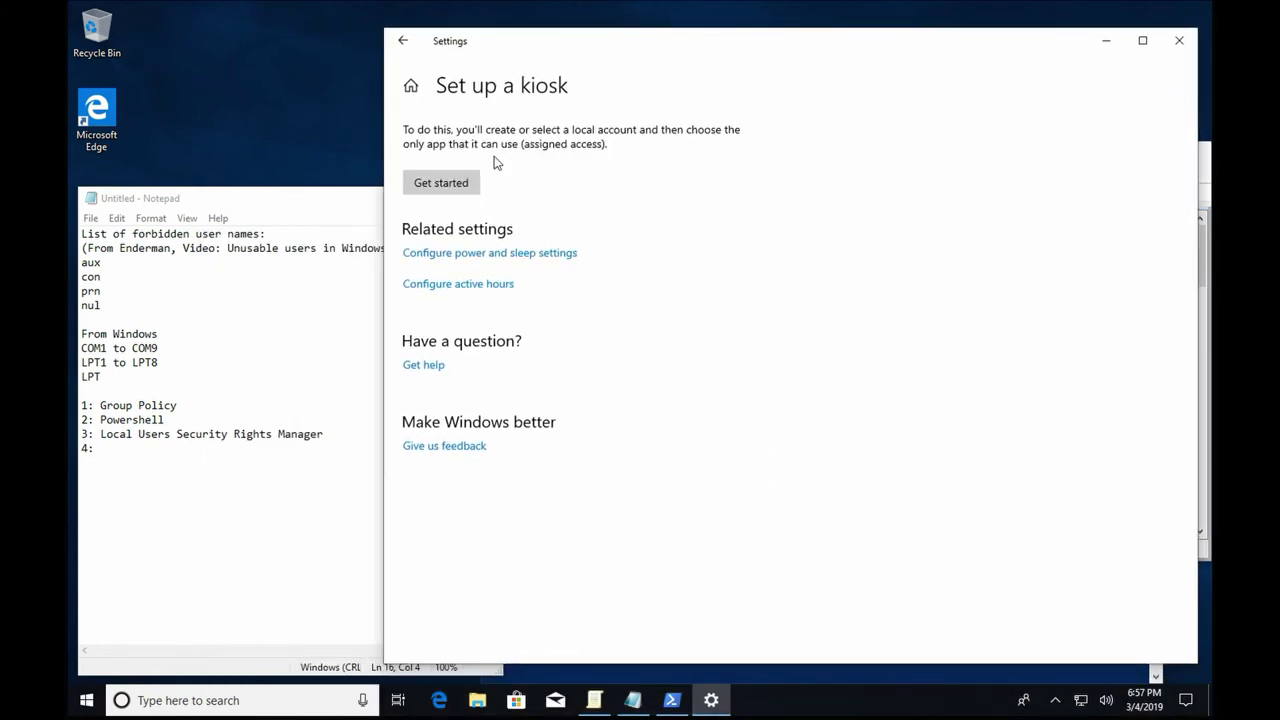
Create a kiosk account named COM4 with Calculator as its app.
click(455, 184)
text(COM4)
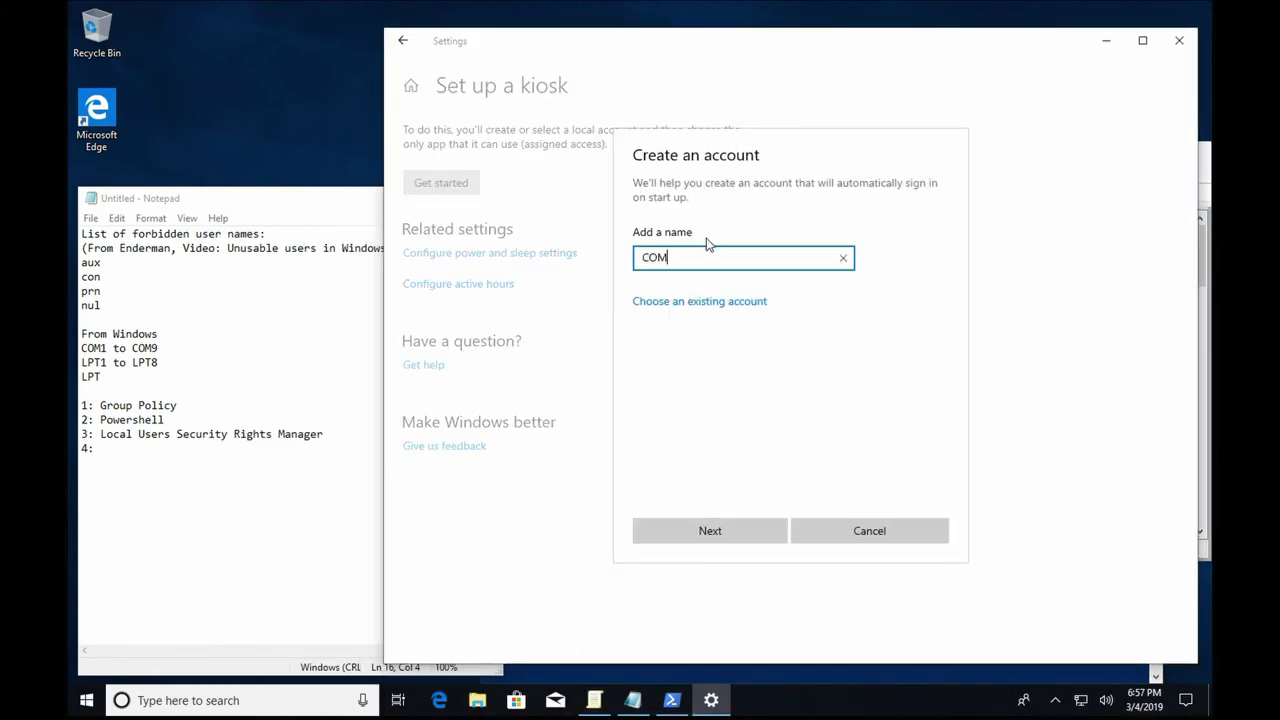
click(718, 526)
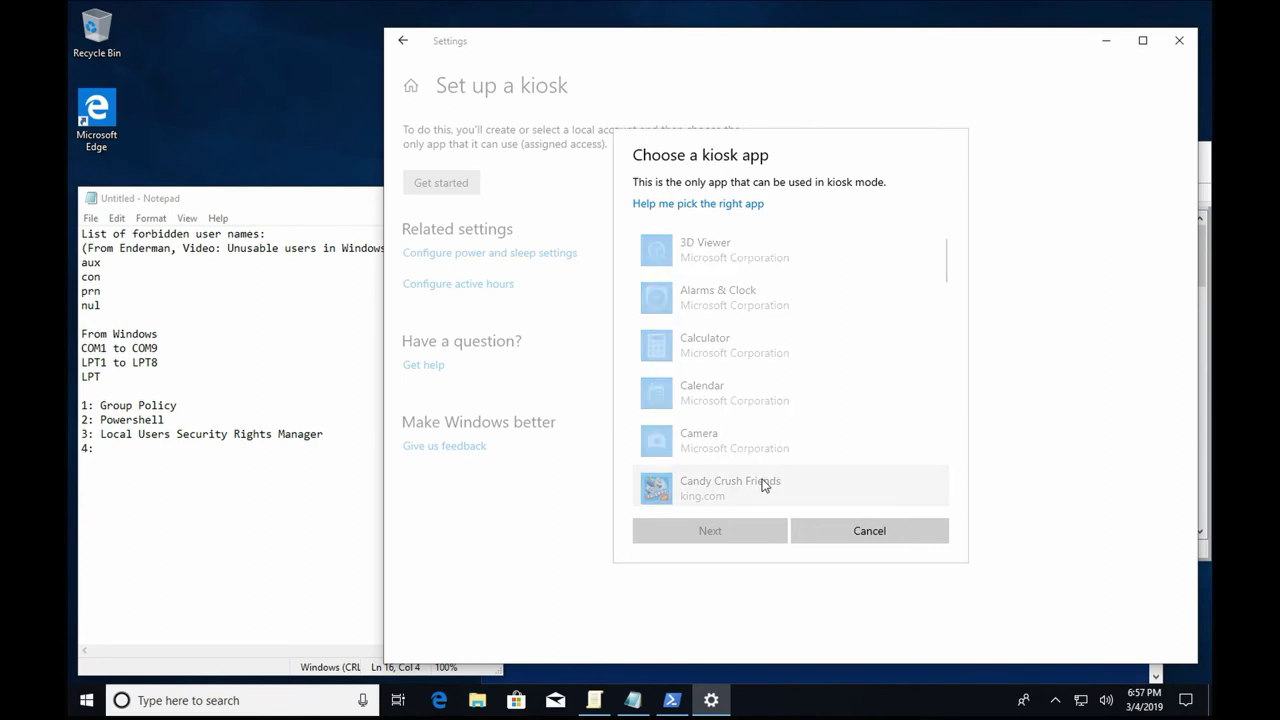
scroll(770, 430, down, 1)
scroll(770, 435, down, 10)
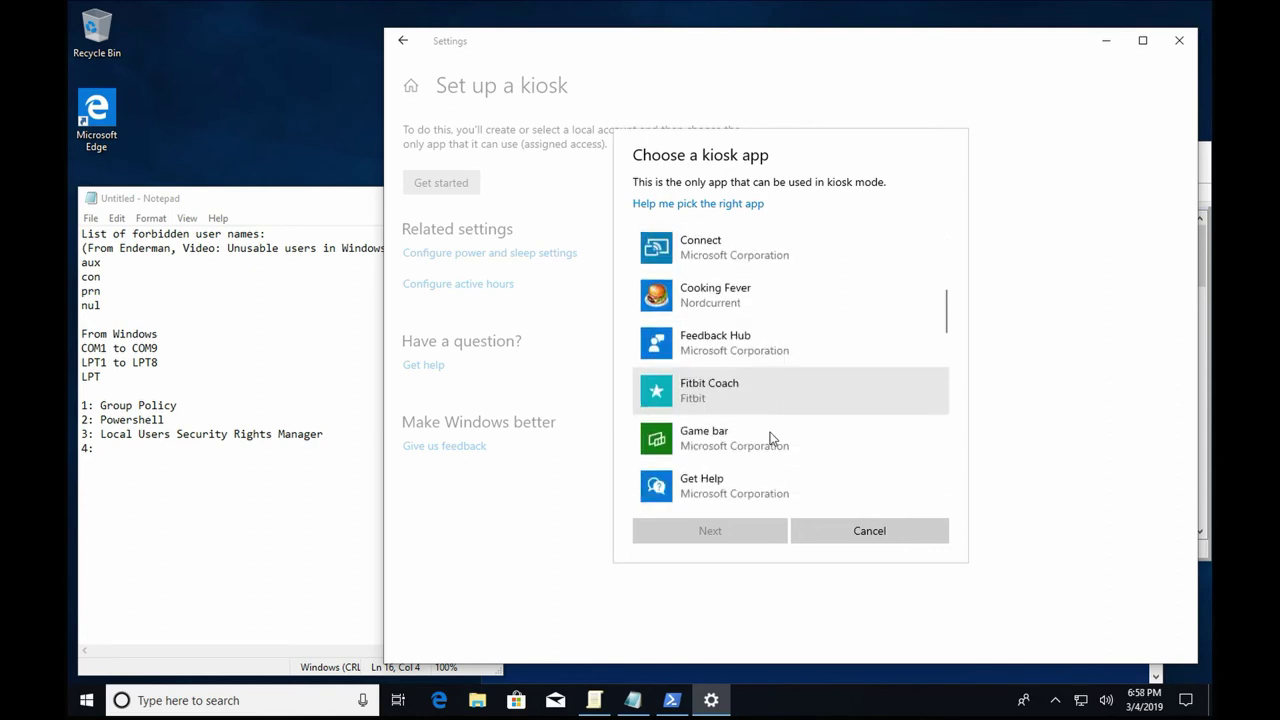
scroll(740, 380, down, 8)
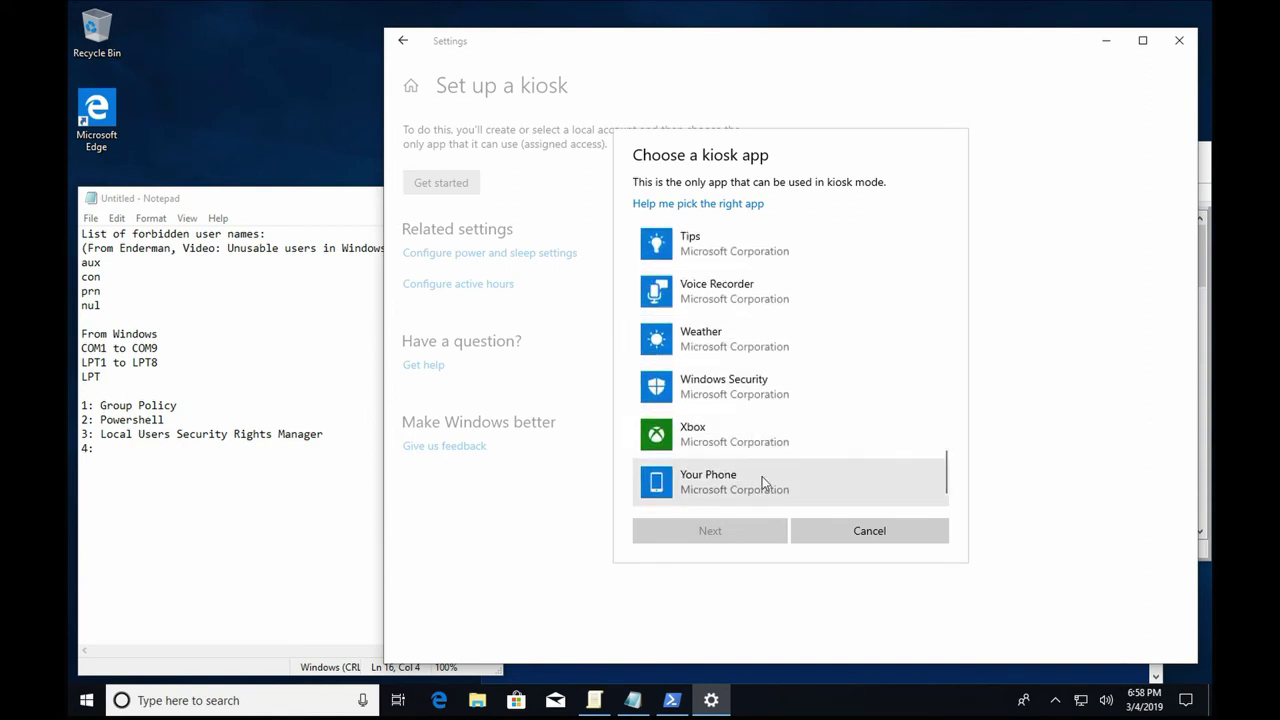
scroll(761, 441, up, 9)
scroll(757, 467, up, 10)
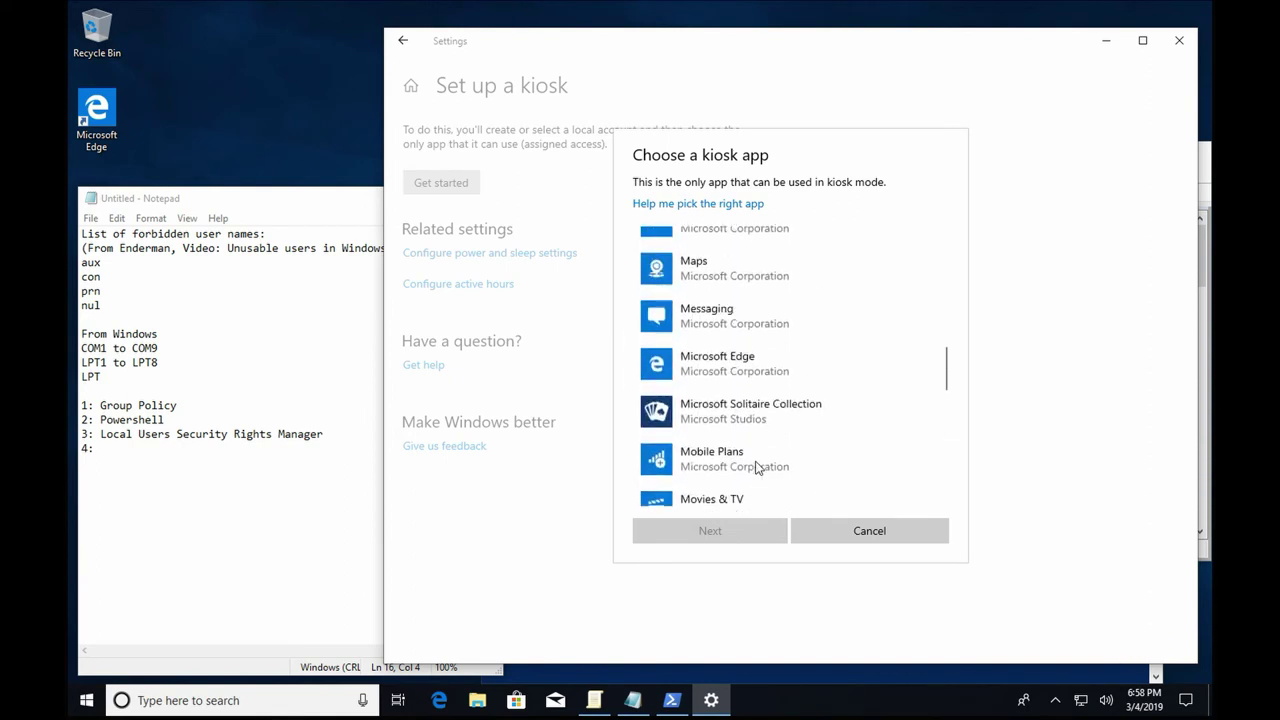
scroll(757, 467, up, 4)
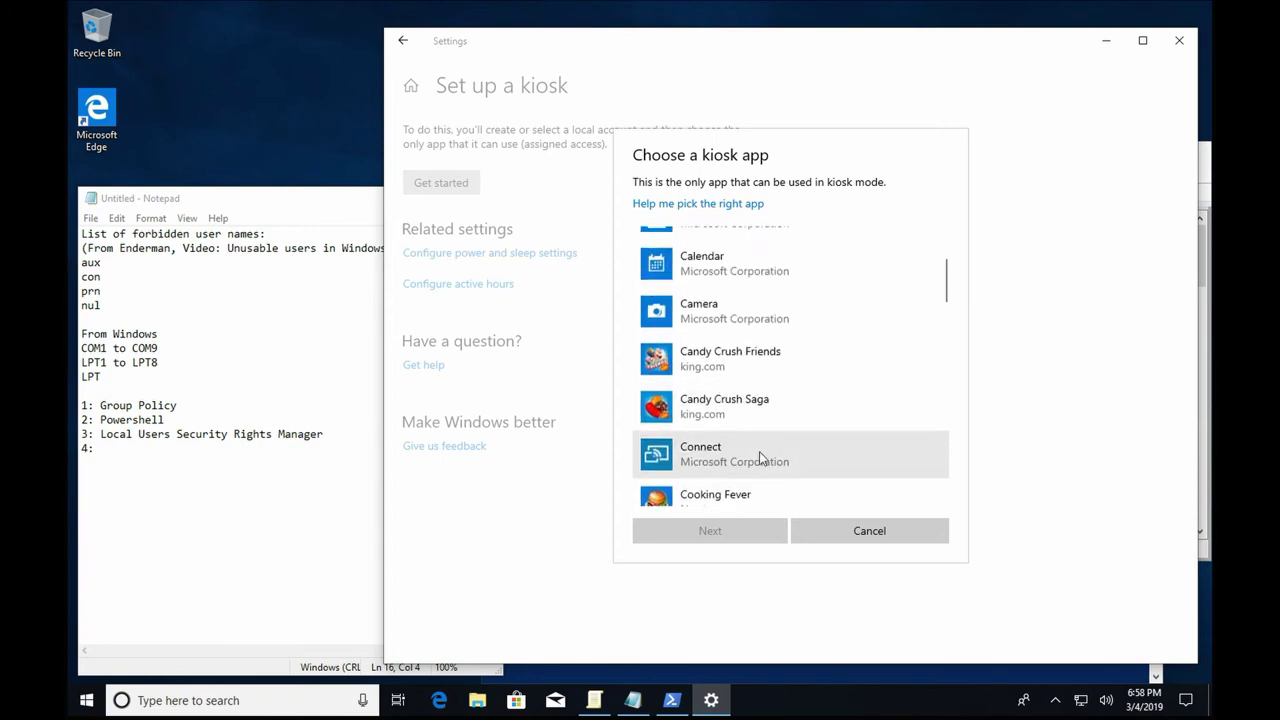
scroll(760, 457, up, 2)
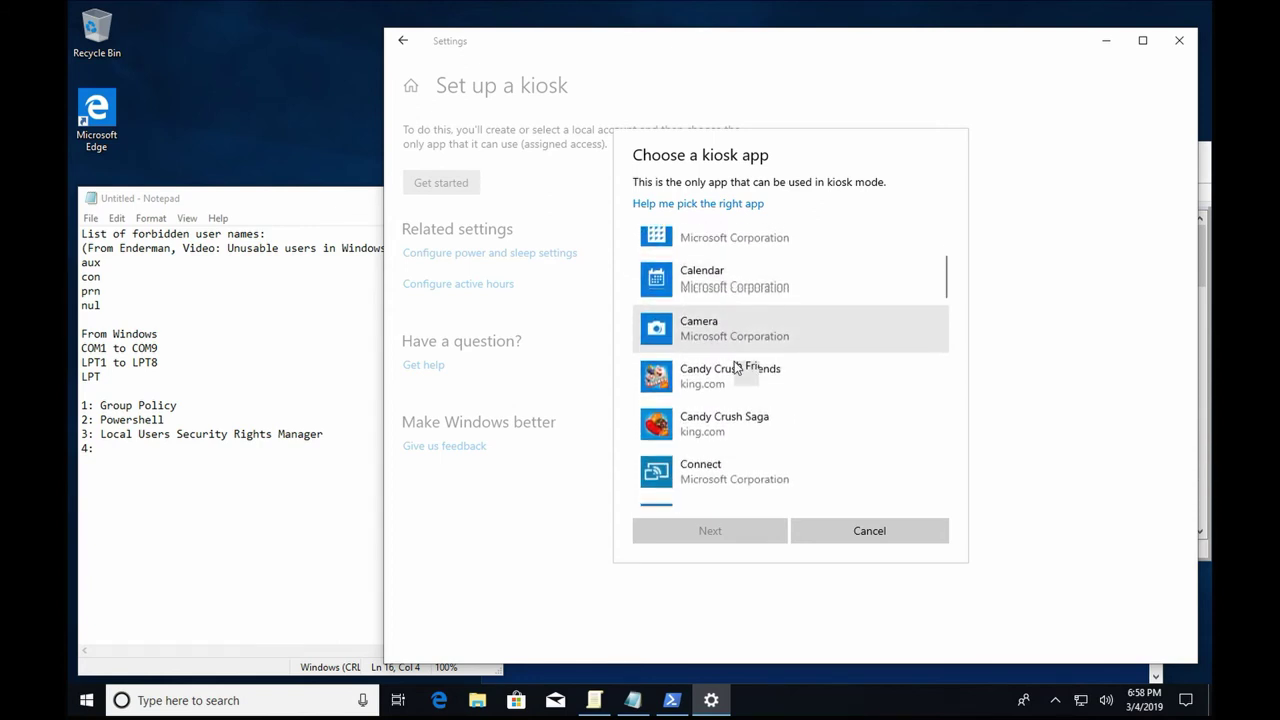
click(737, 293)
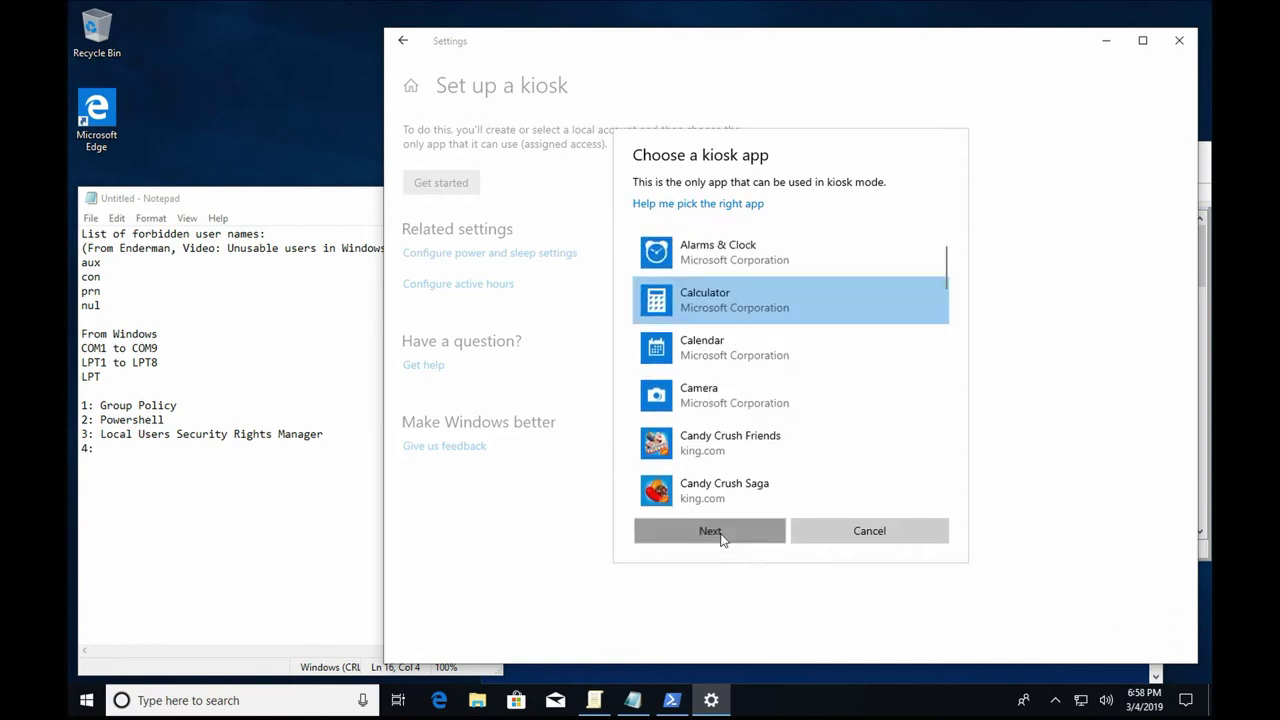
click(720, 531)
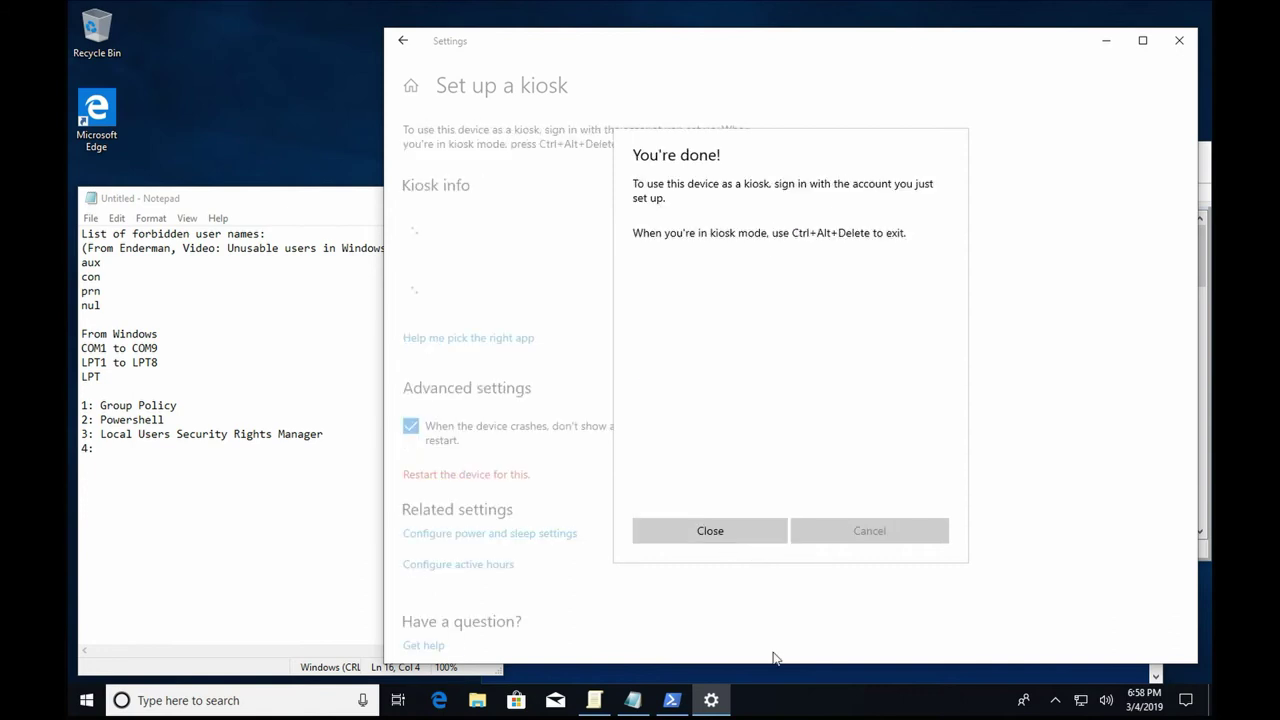
click(739, 535)
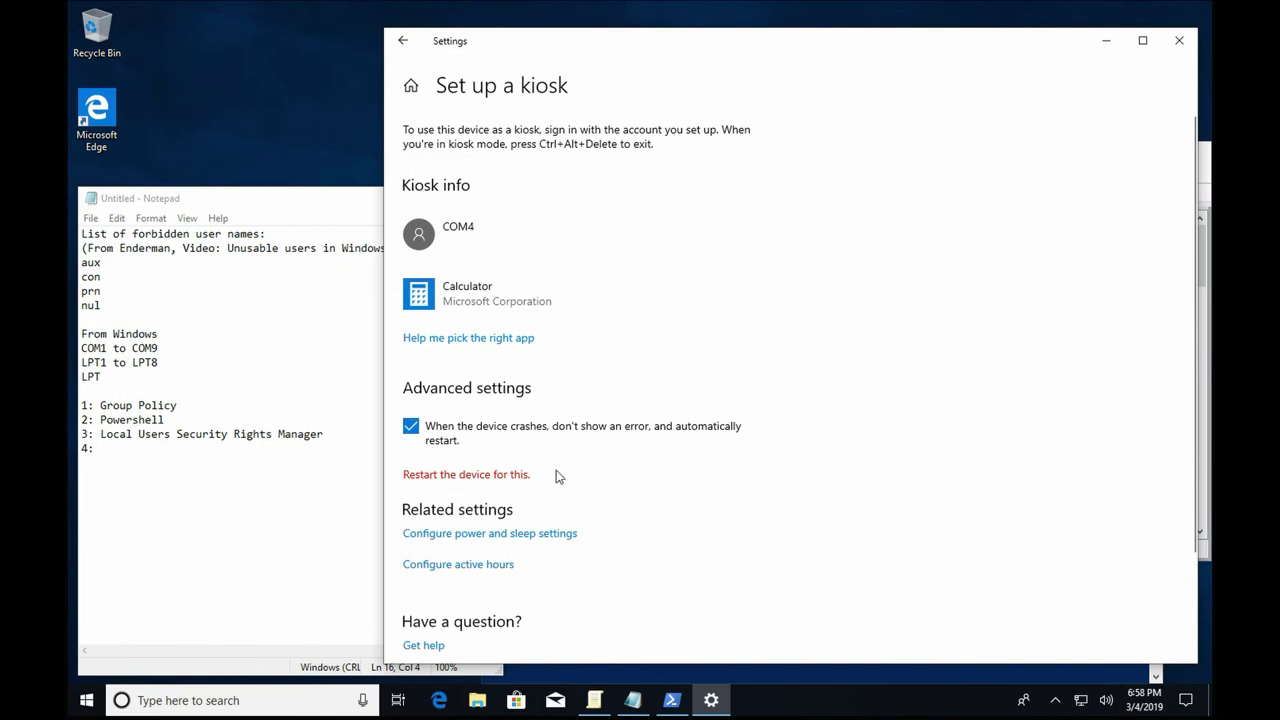
Turn off the kiosk's automatic restart after crashes and close Settings.
click(450, 435)
scroll(985, 370, down, 2)
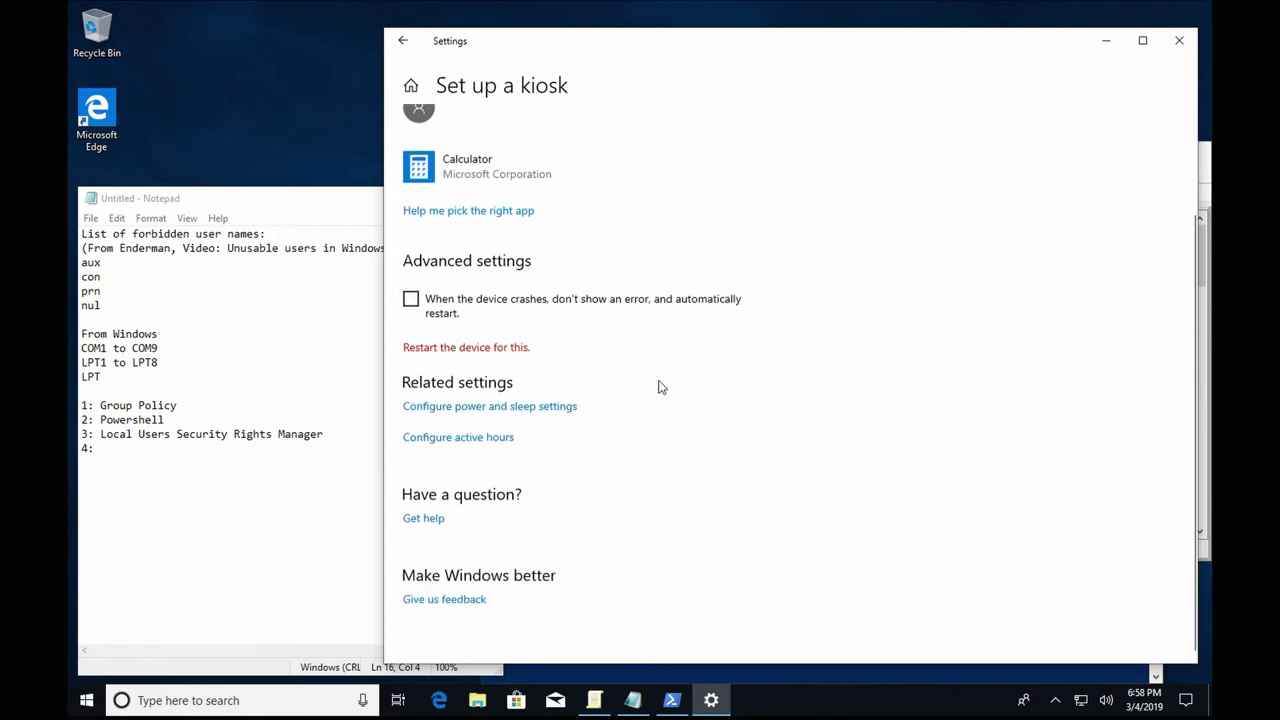
click(1179, 40)
Close Group Policy Editor and complete the fourth note as '4: Assigned Access'.
click(1192, 152)
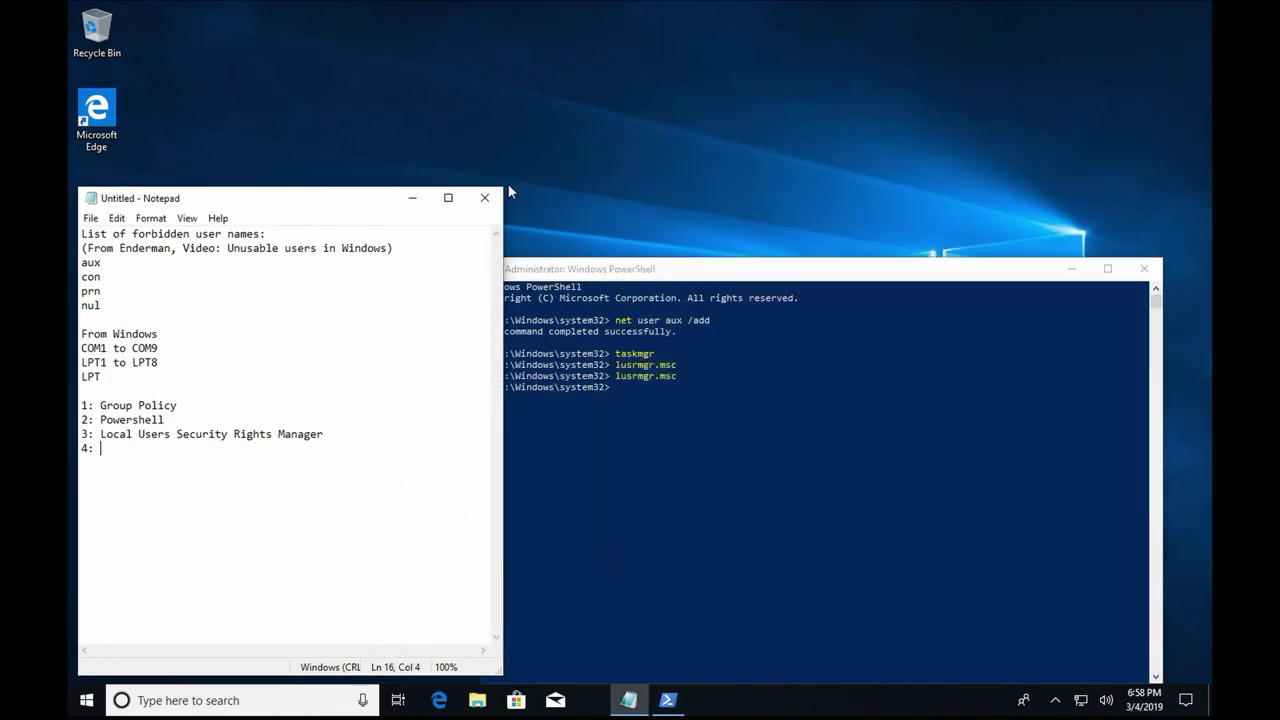
text(A)
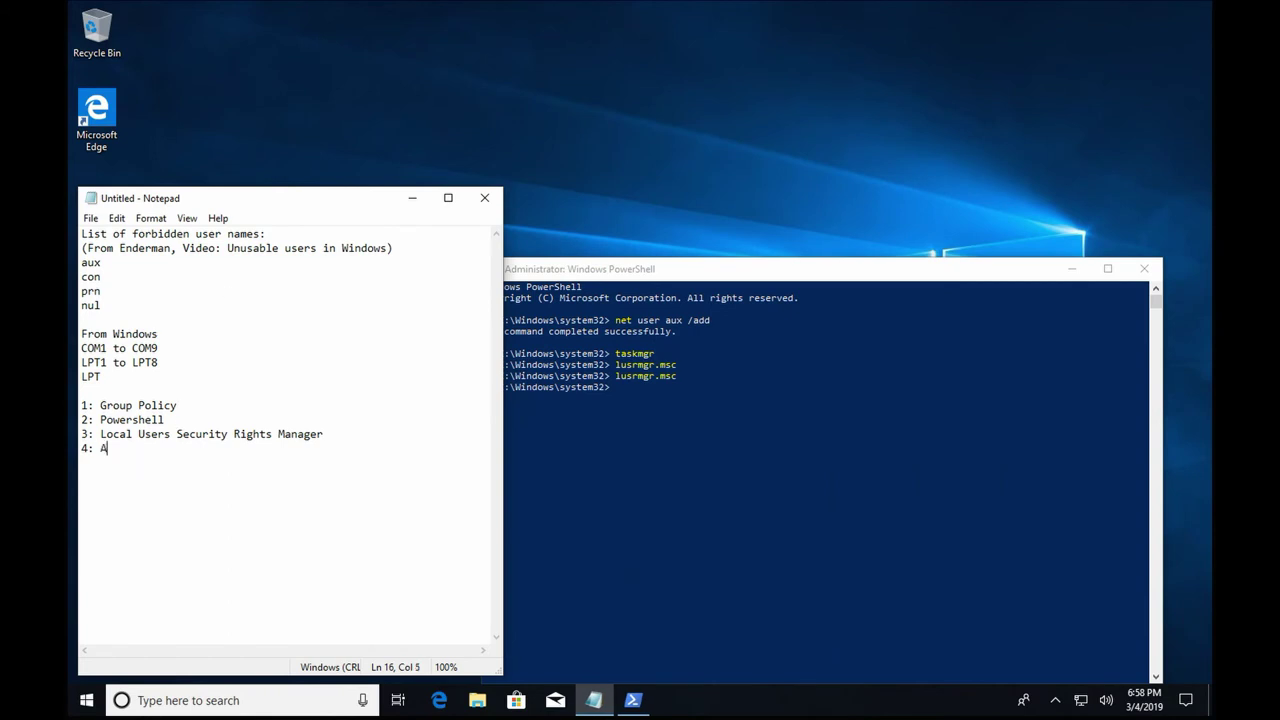
text(ssigned Access)
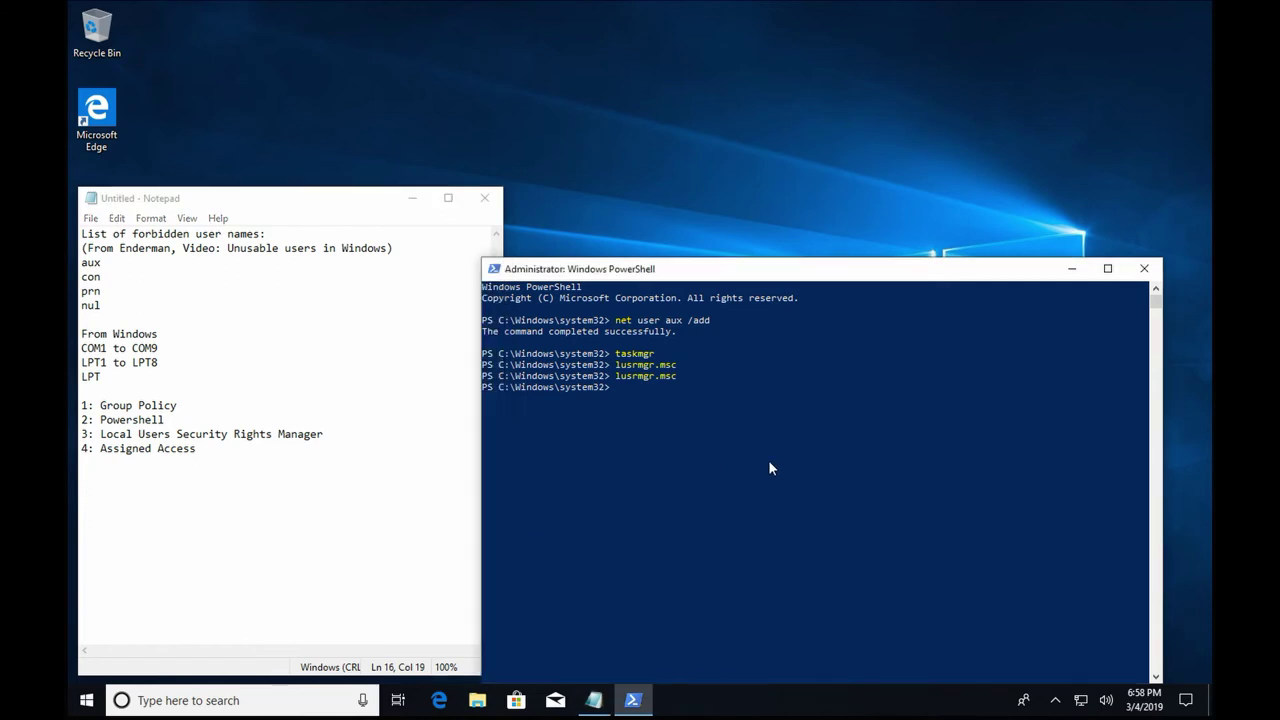
click(86, 700)
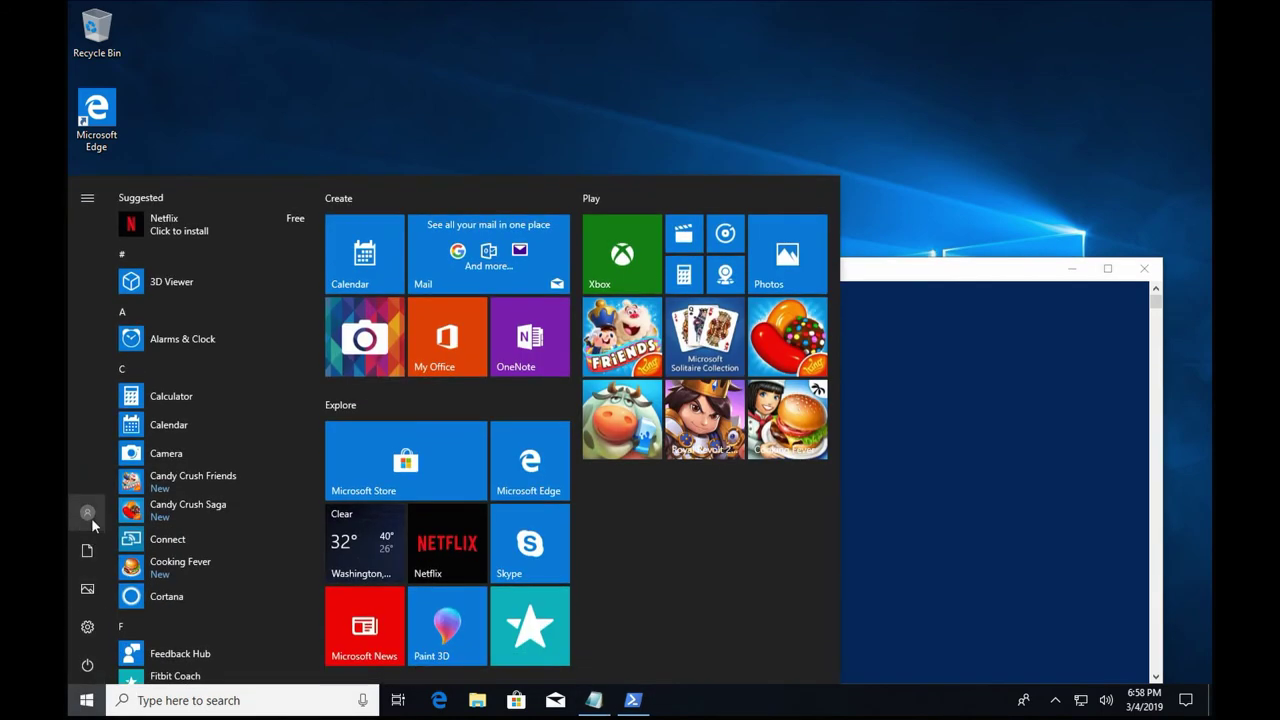
Switch user and attempt to sign in with the kiosk account 'Jnsystems\COM'.
click(87, 513)
click(477, 481)
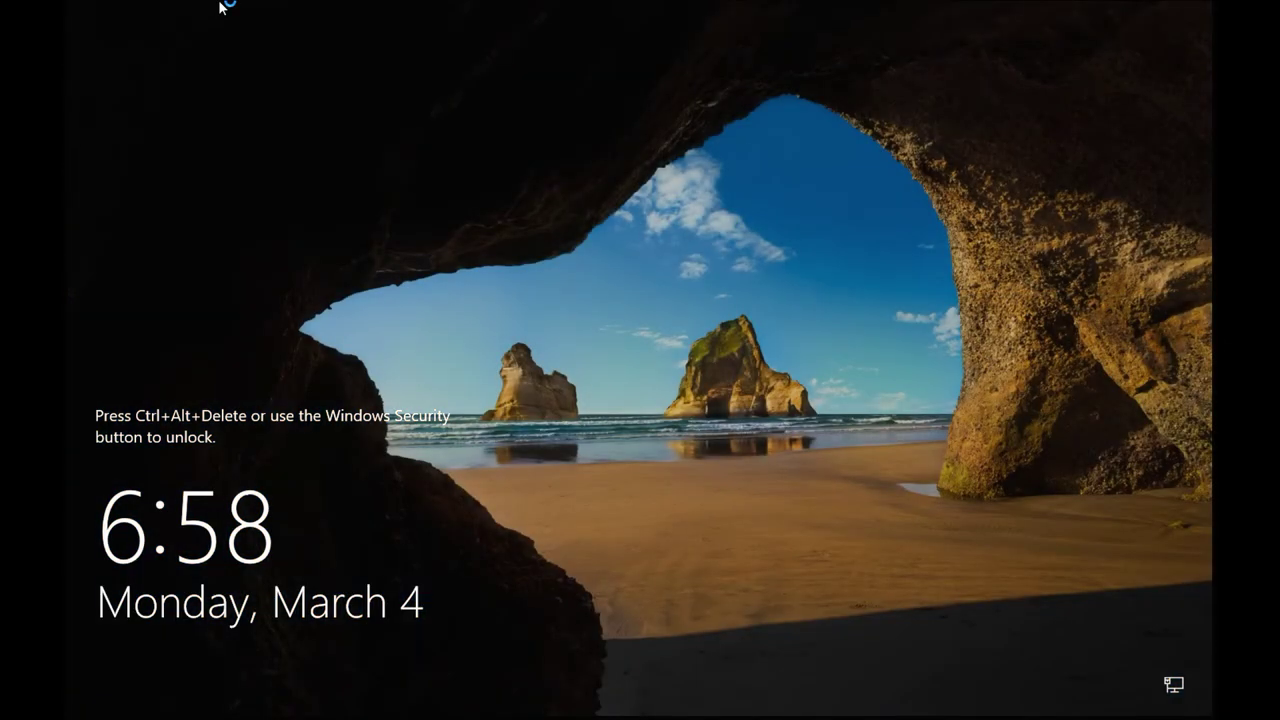
click(222, 6)
click(90, 26)
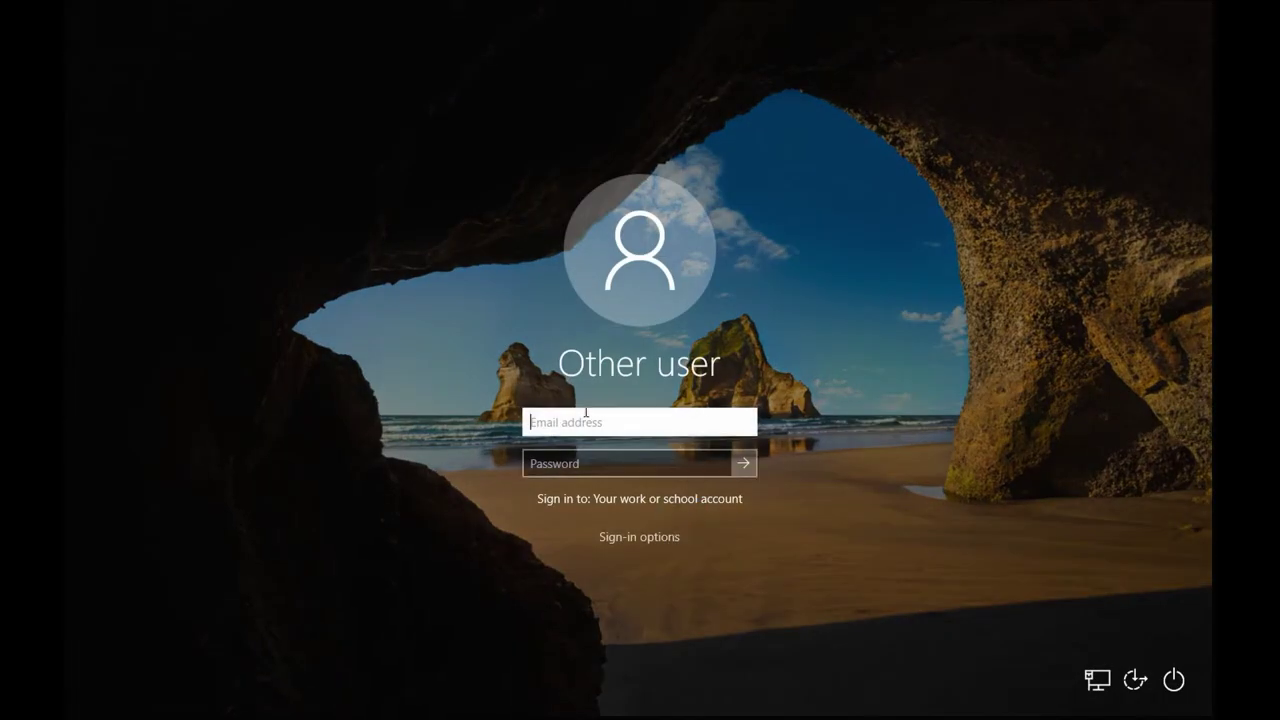
text(Jnsystems\COM)
key(Return)
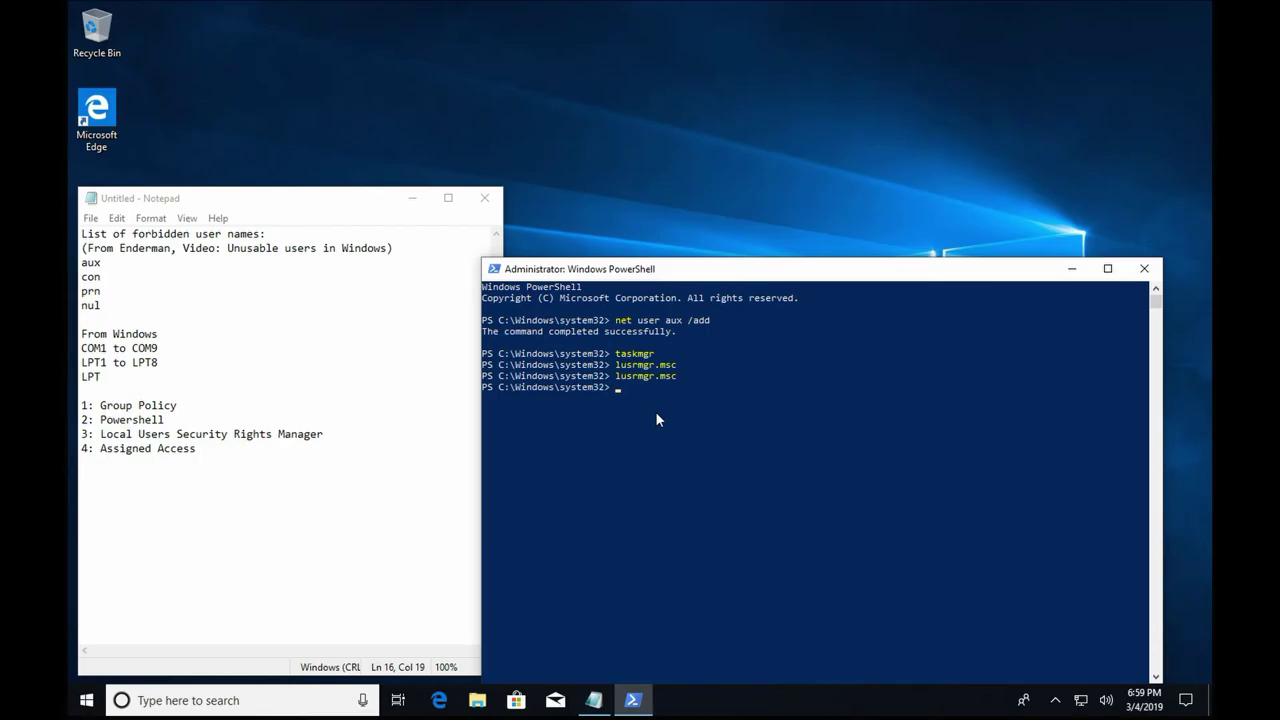
Discard the Notepad list unsaved and schedule a restart in 5 seconds commented 'Let's Restart!'.
click(105, 327)
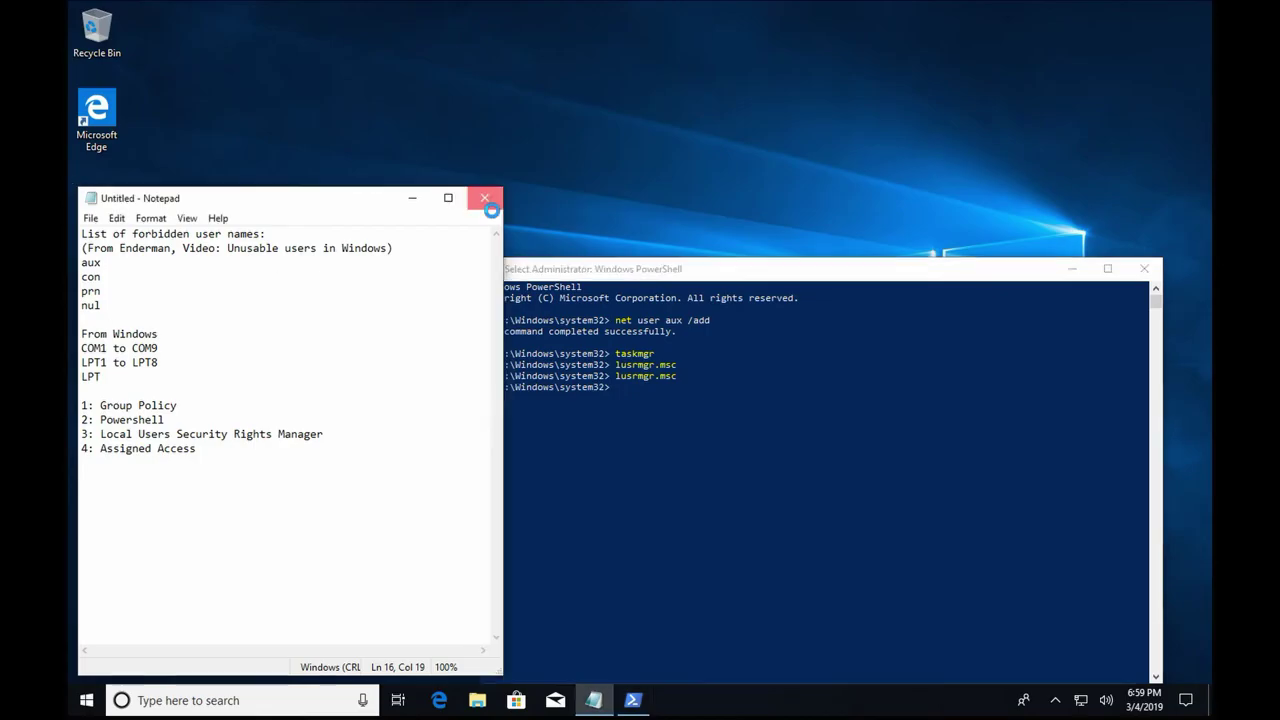
click(484, 197)
click(662, 349)
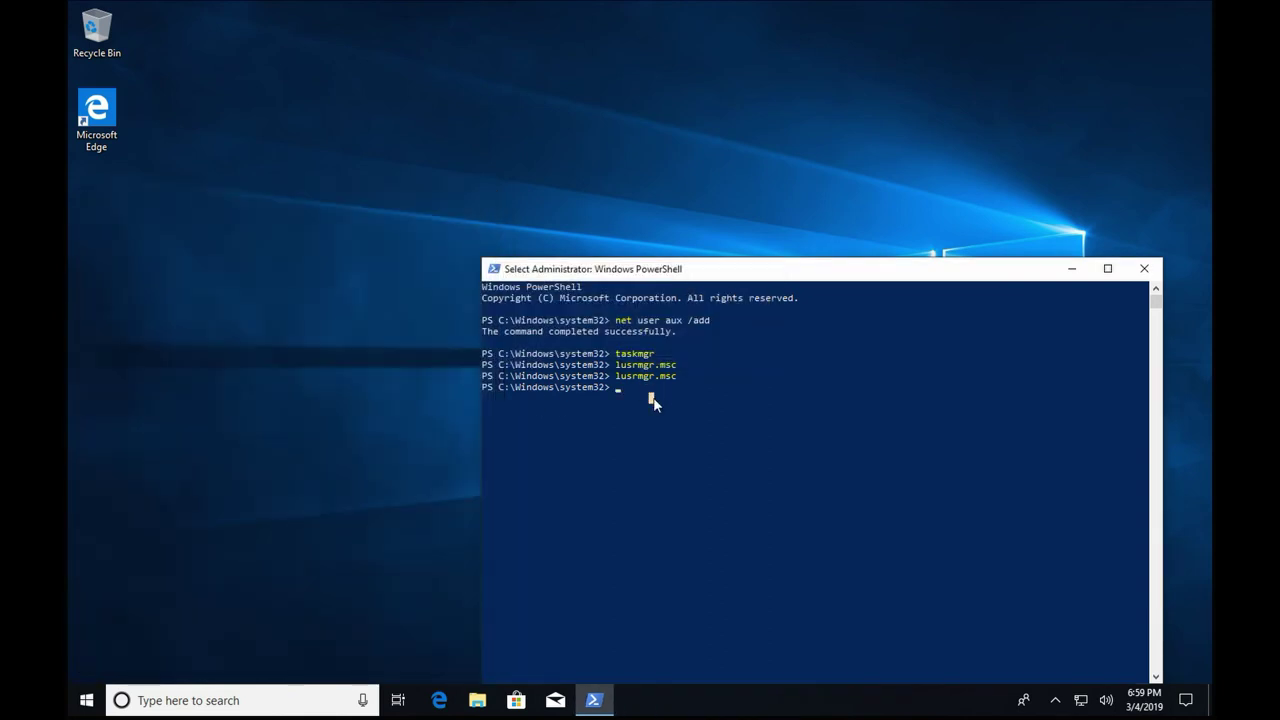
text(shutdown -r)
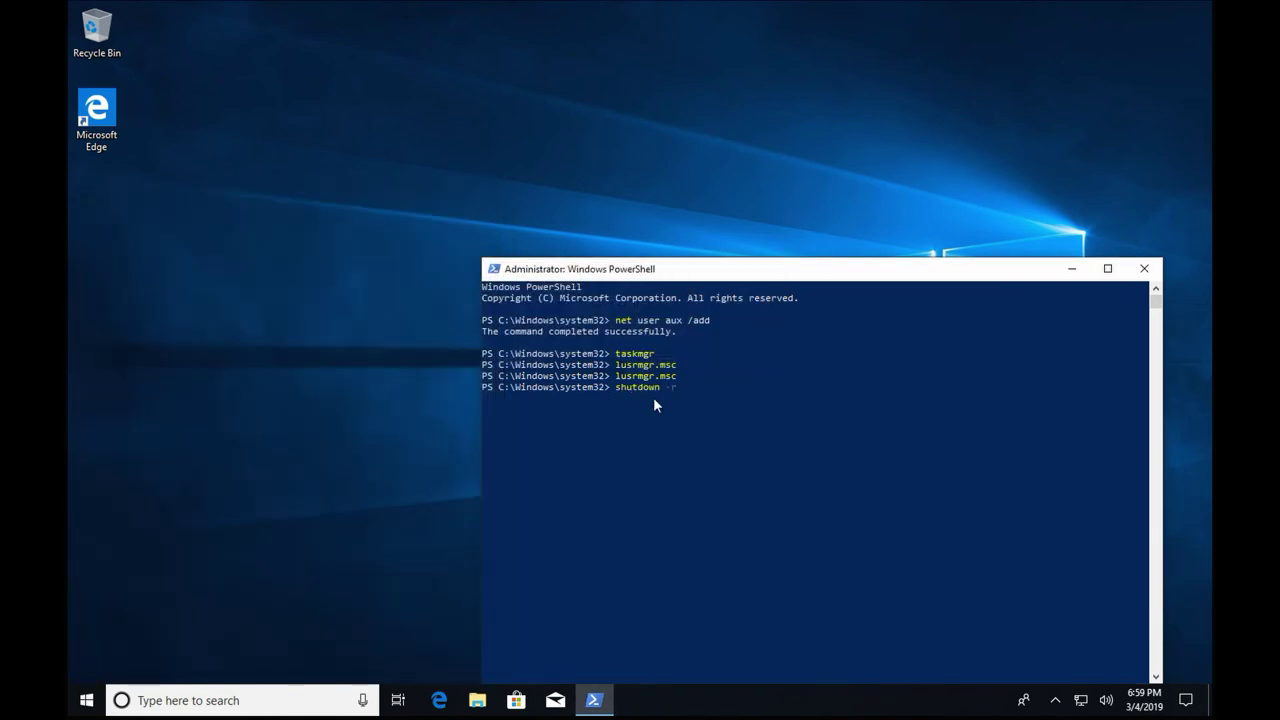
text( -t 0)
text(5" -c "Let's Restart!")
key(Return)
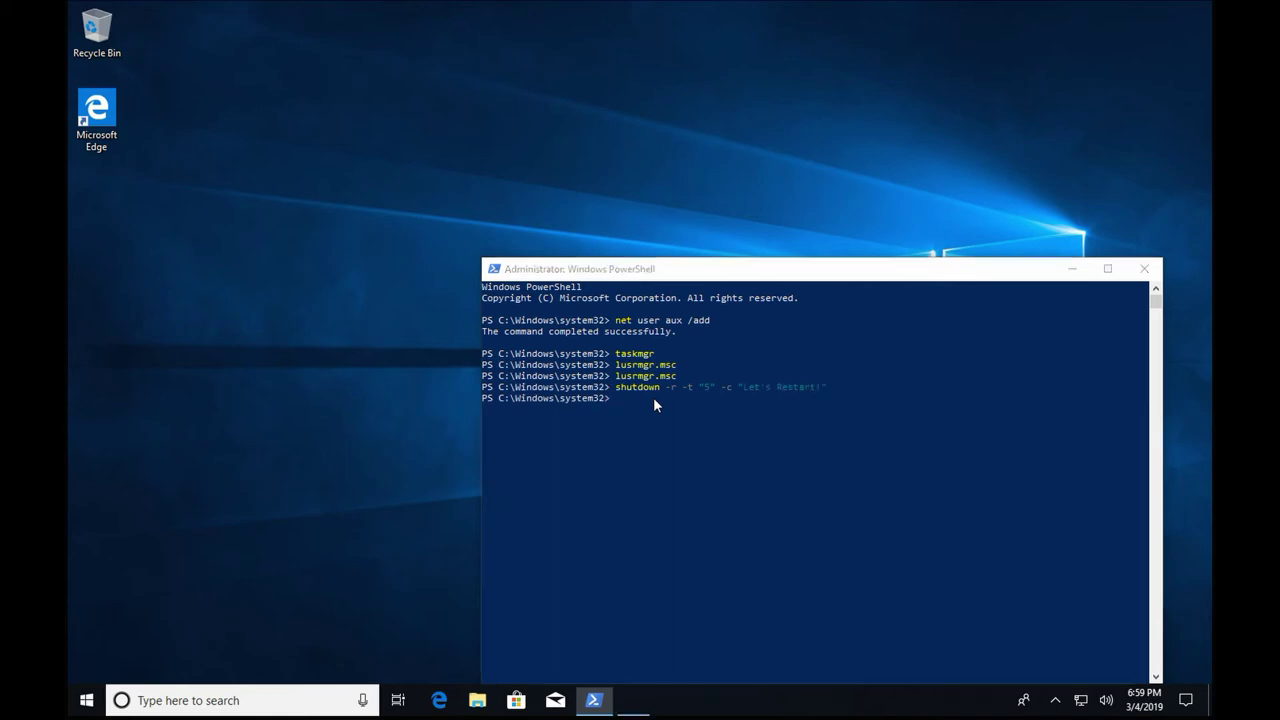
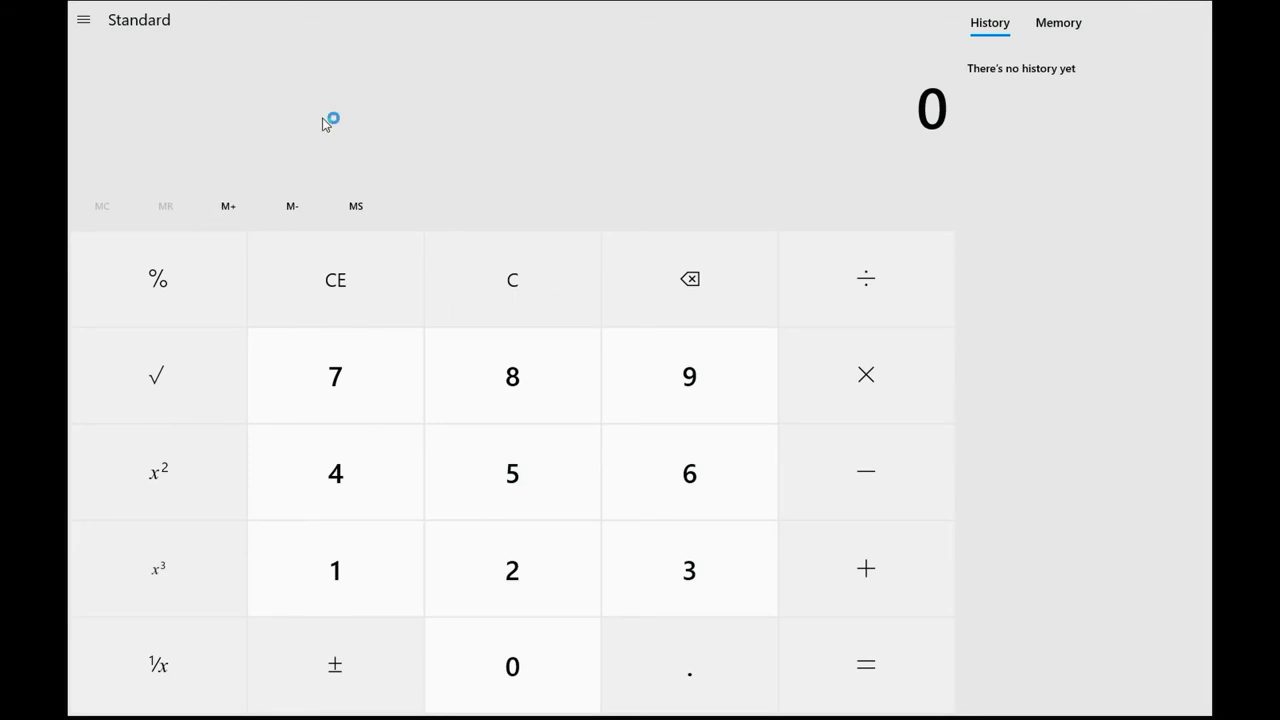
Look at the Calculator's About page and its feedback option, then close them.
click(84, 20)
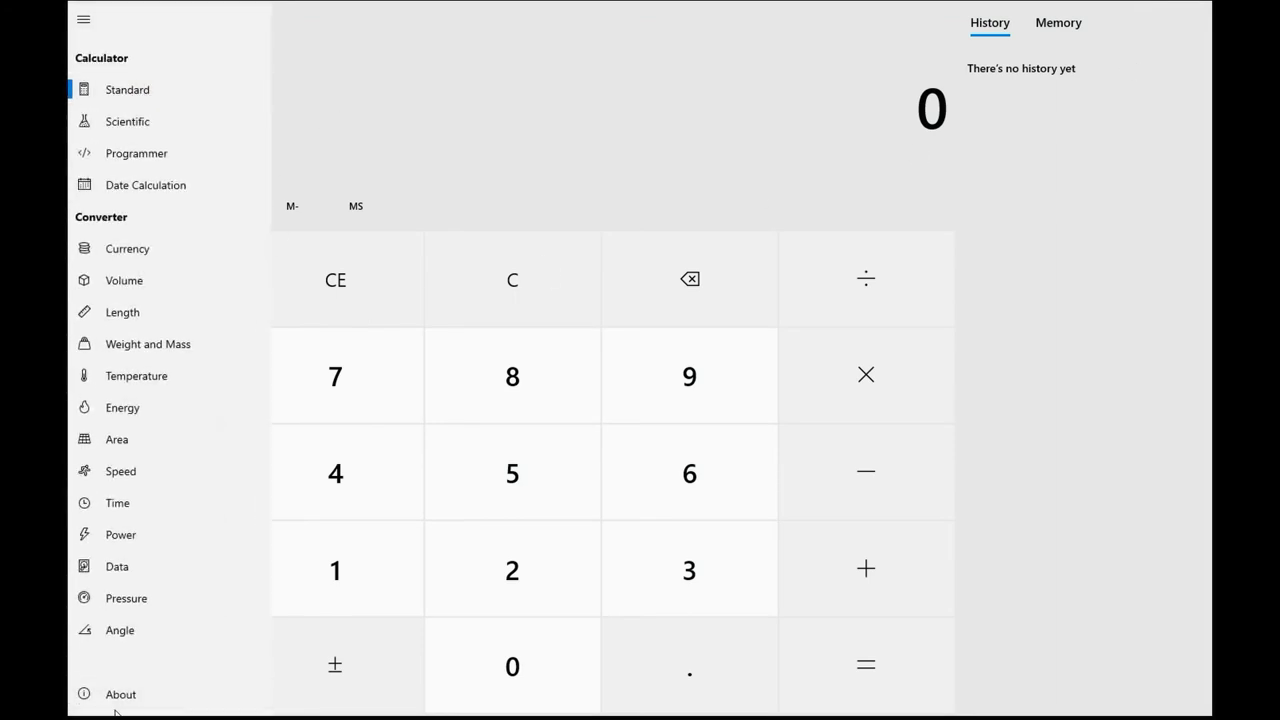
click(209, 697)
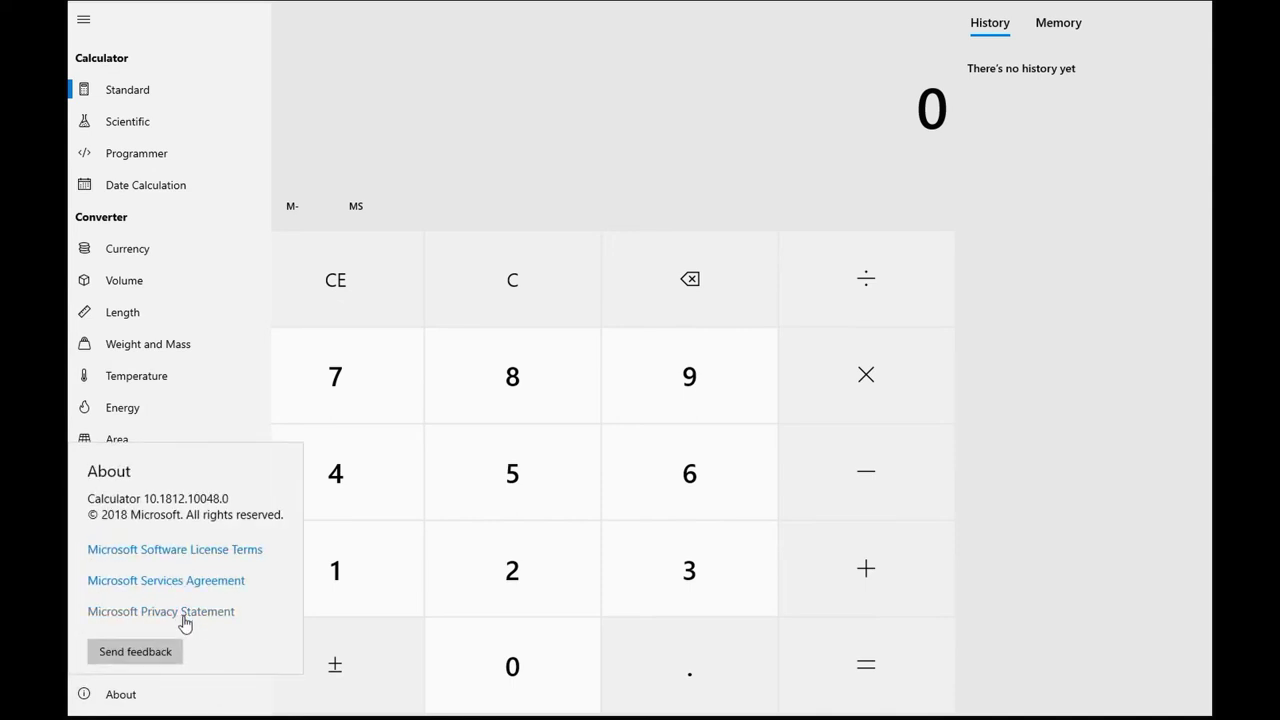
click(177, 652)
click(477, 155)
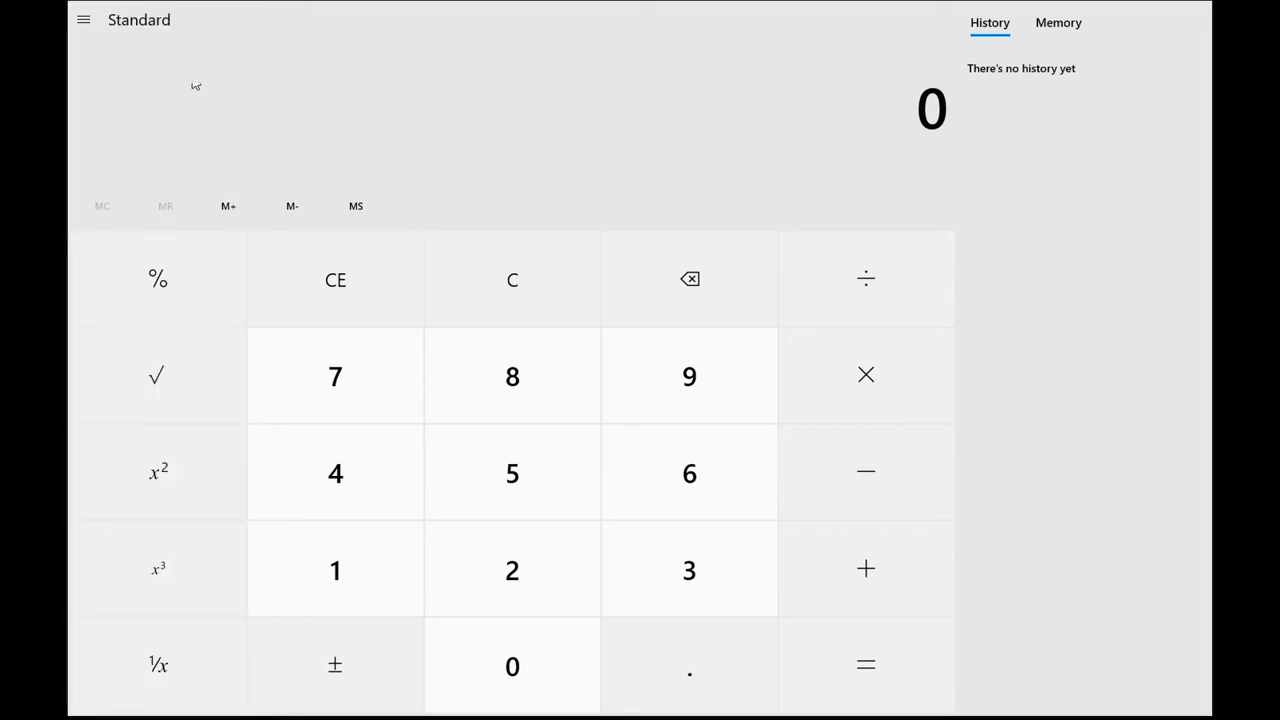
Switch the Calculator to Scientific mode, then to Programmer mode.
click(86, 20)
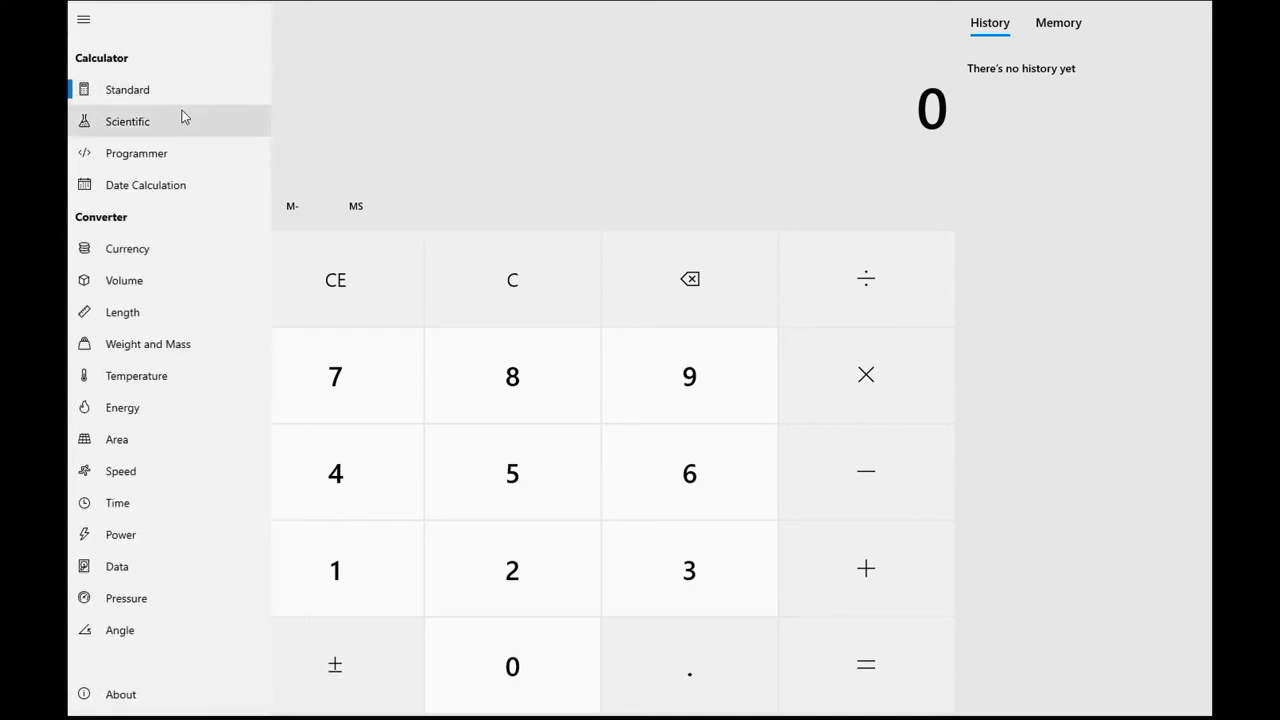
click(180, 120)
click(84, 19)
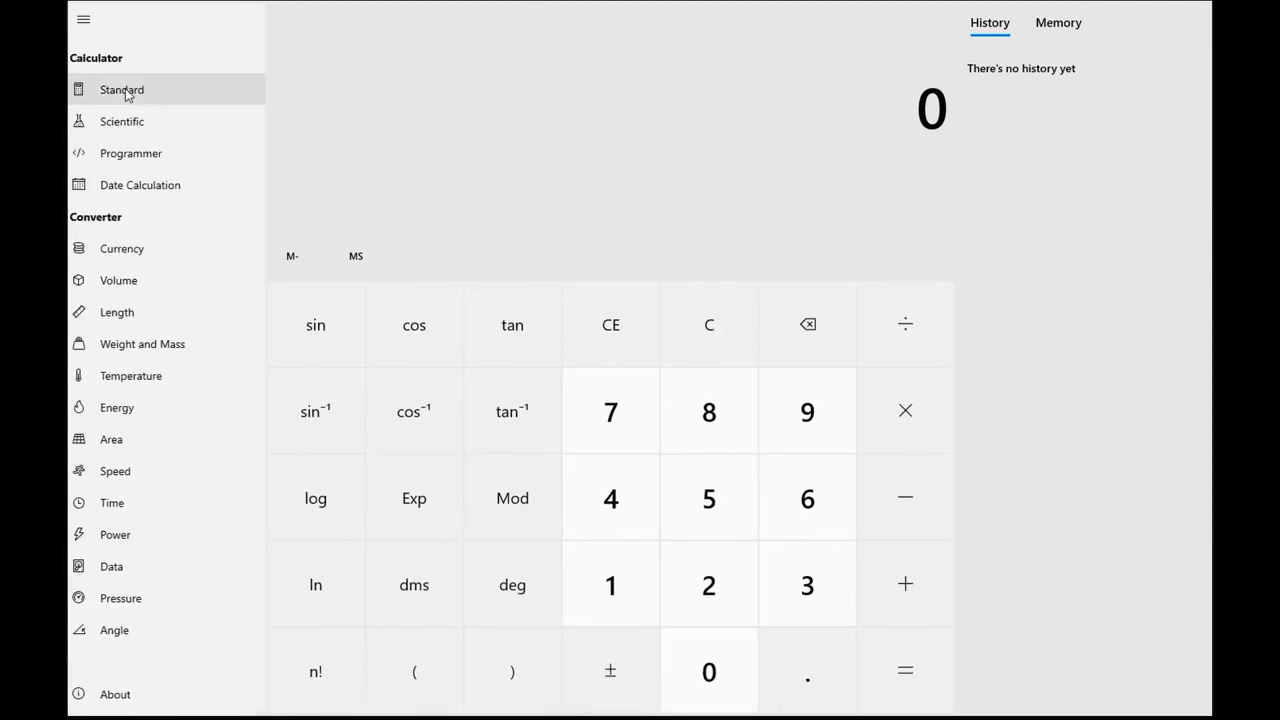
click(132, 152)
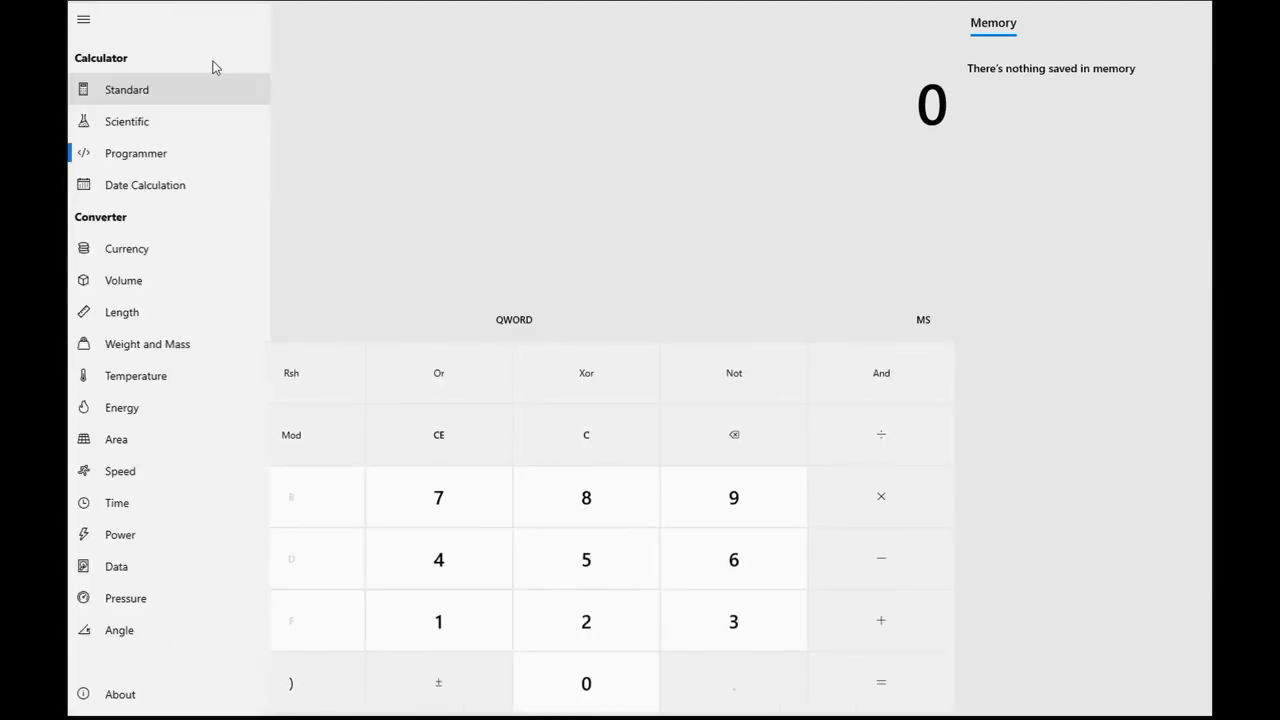
Toggle HEX and DEC input, then enter 758 in decimal to show HEX 2F6 and OCT 1 366.
click(114, 182)
click(130, 218)
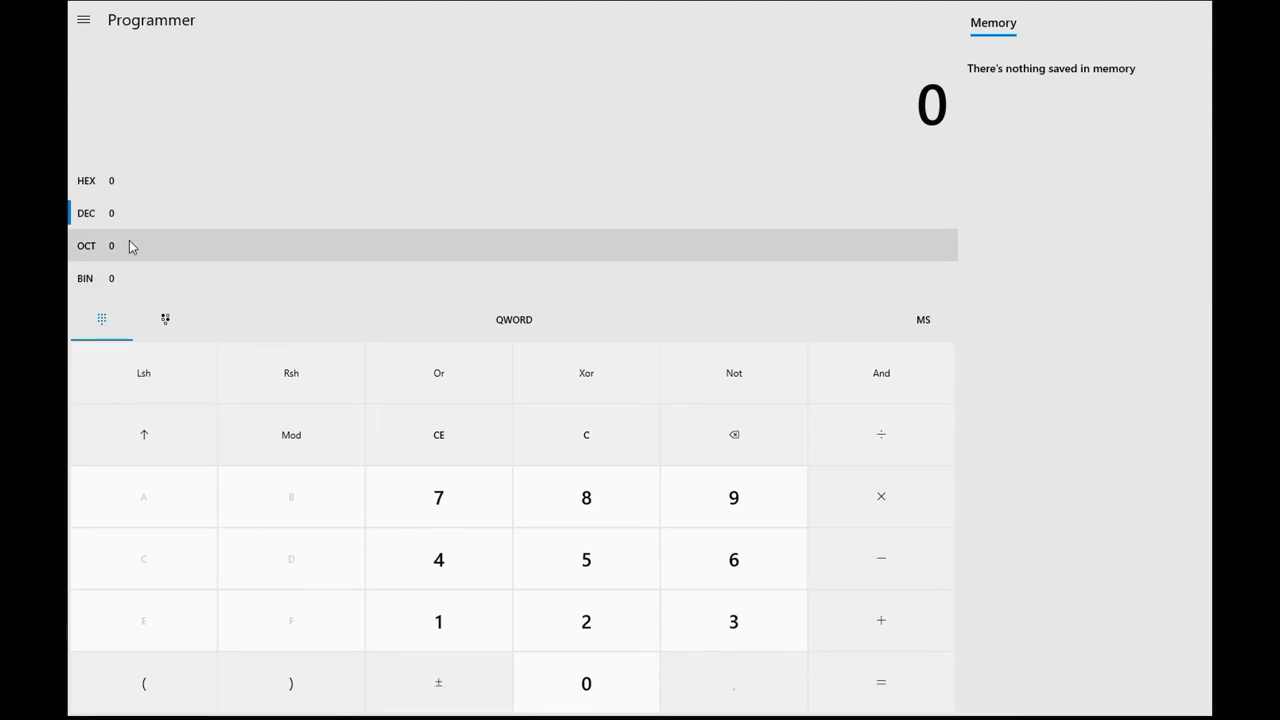
click(126, 185)
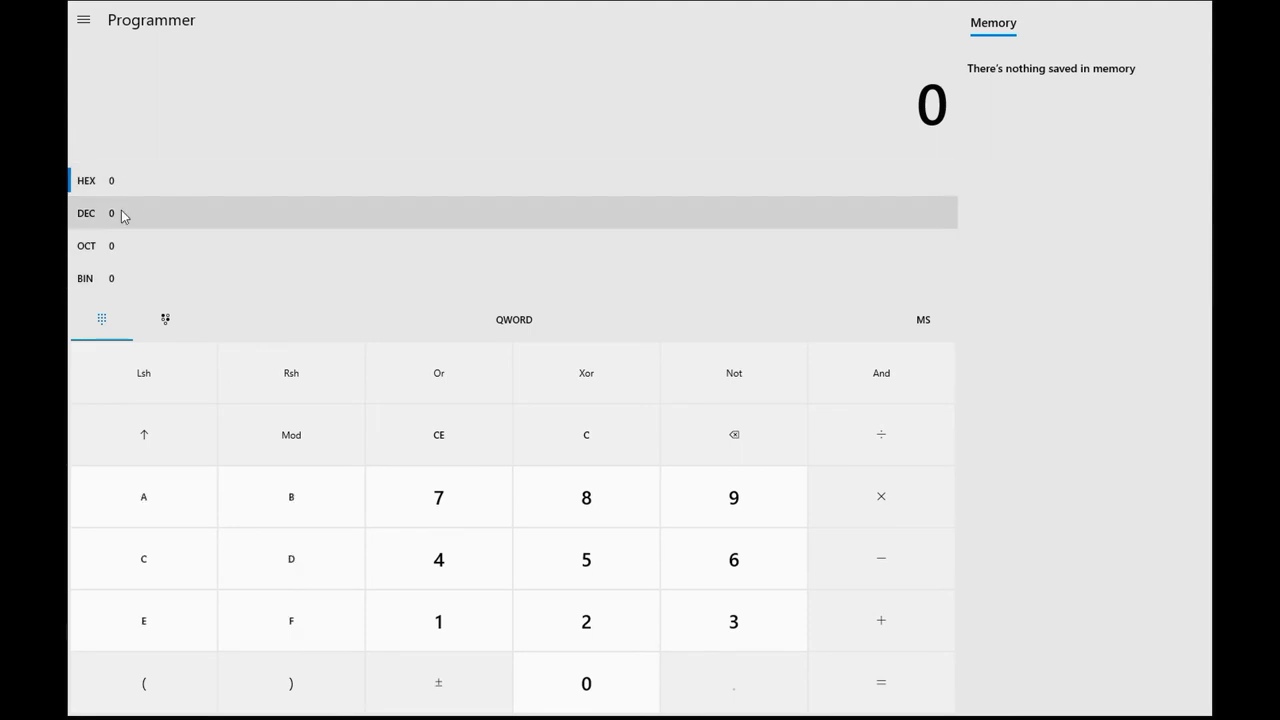
click(121, 212)
click(444, 505)
click(540, 535)
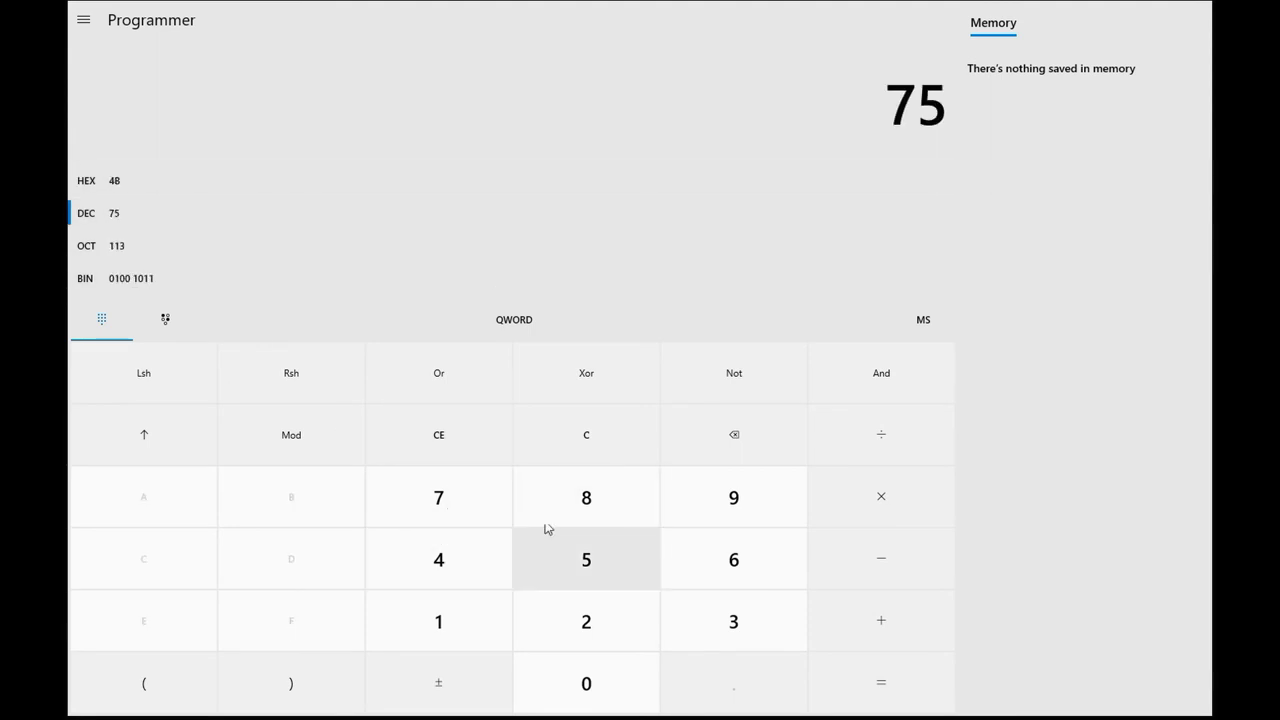
click(560, 505)
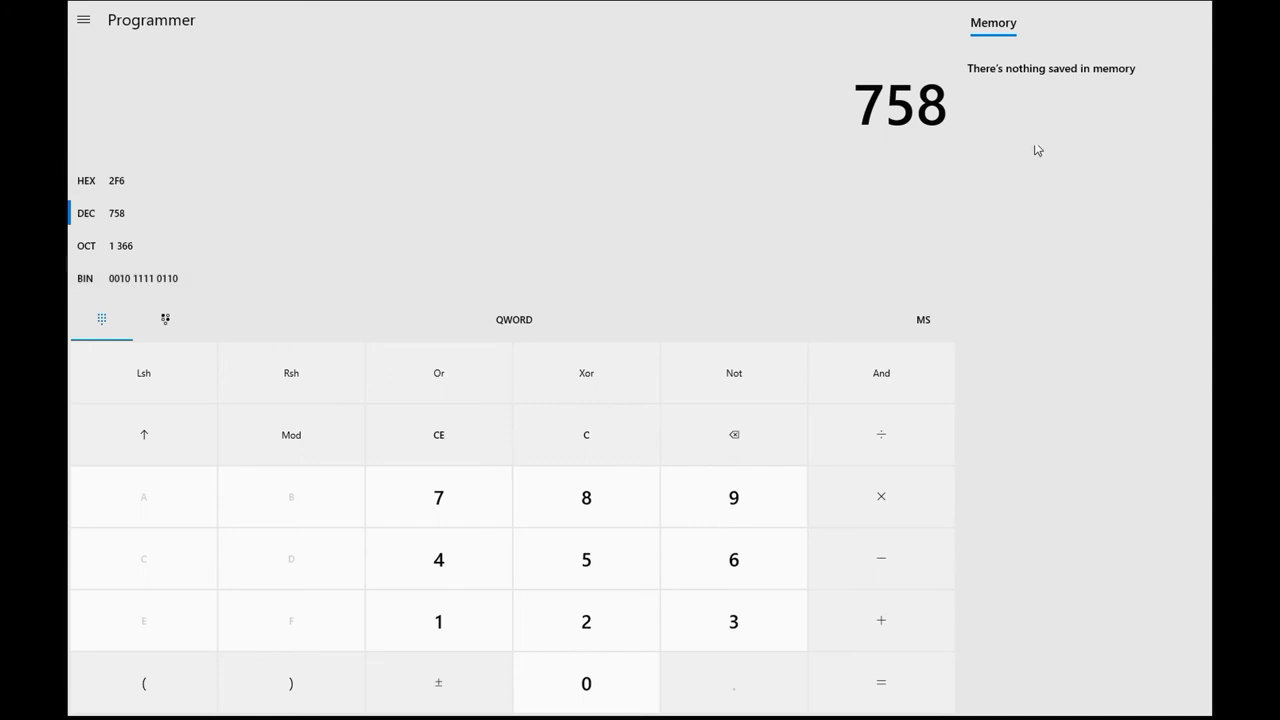
key(alt+space)
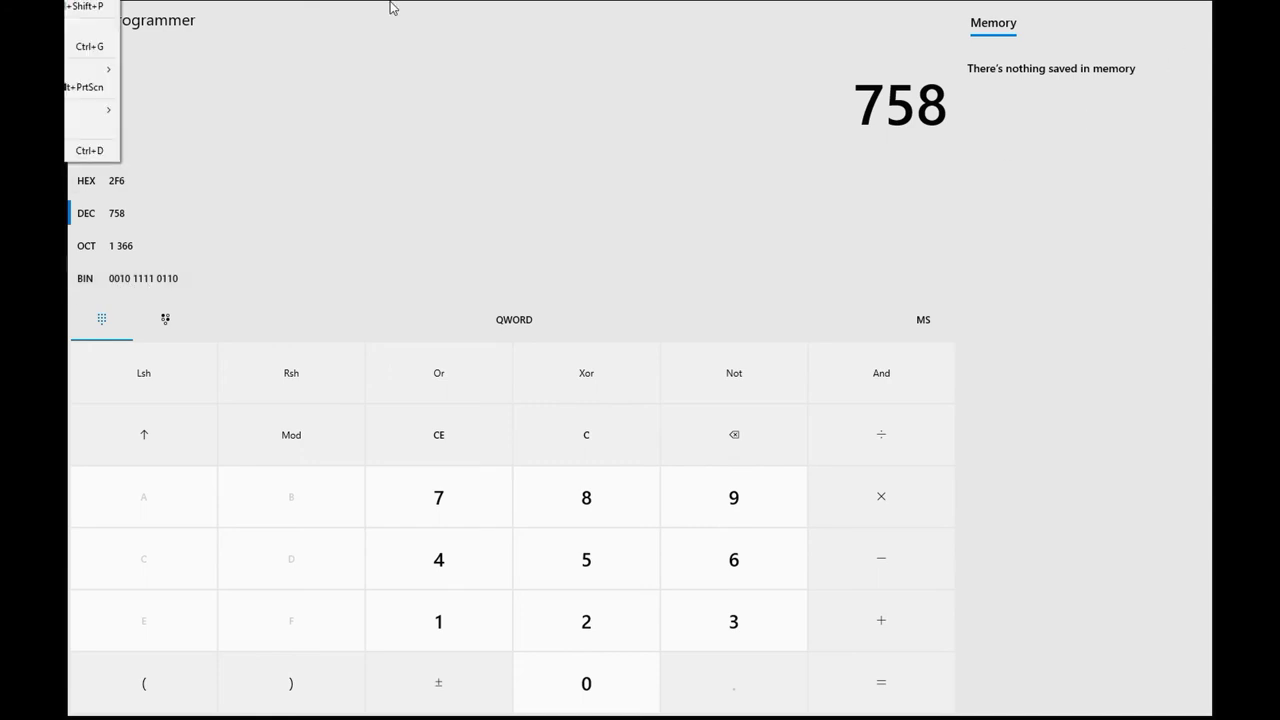
Lock the PC and attempt a sign-in with a domain user account through Sign-in options.
key(c)
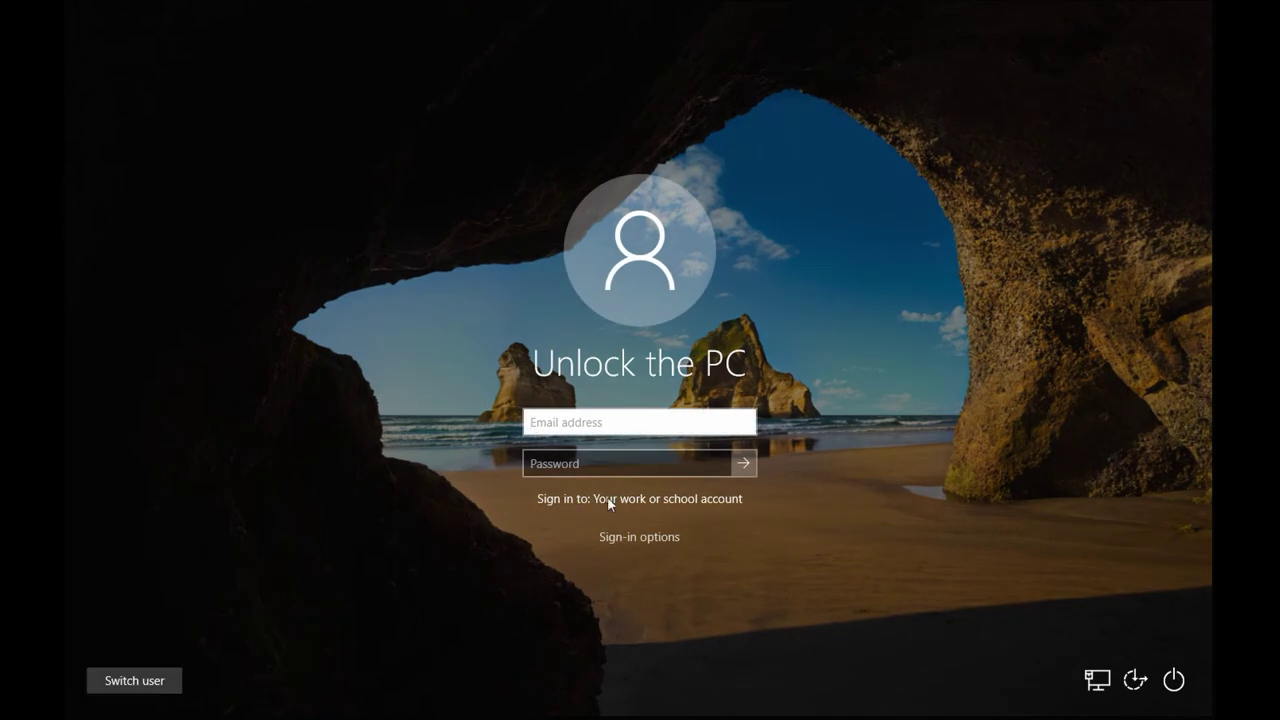
click(627, 540)
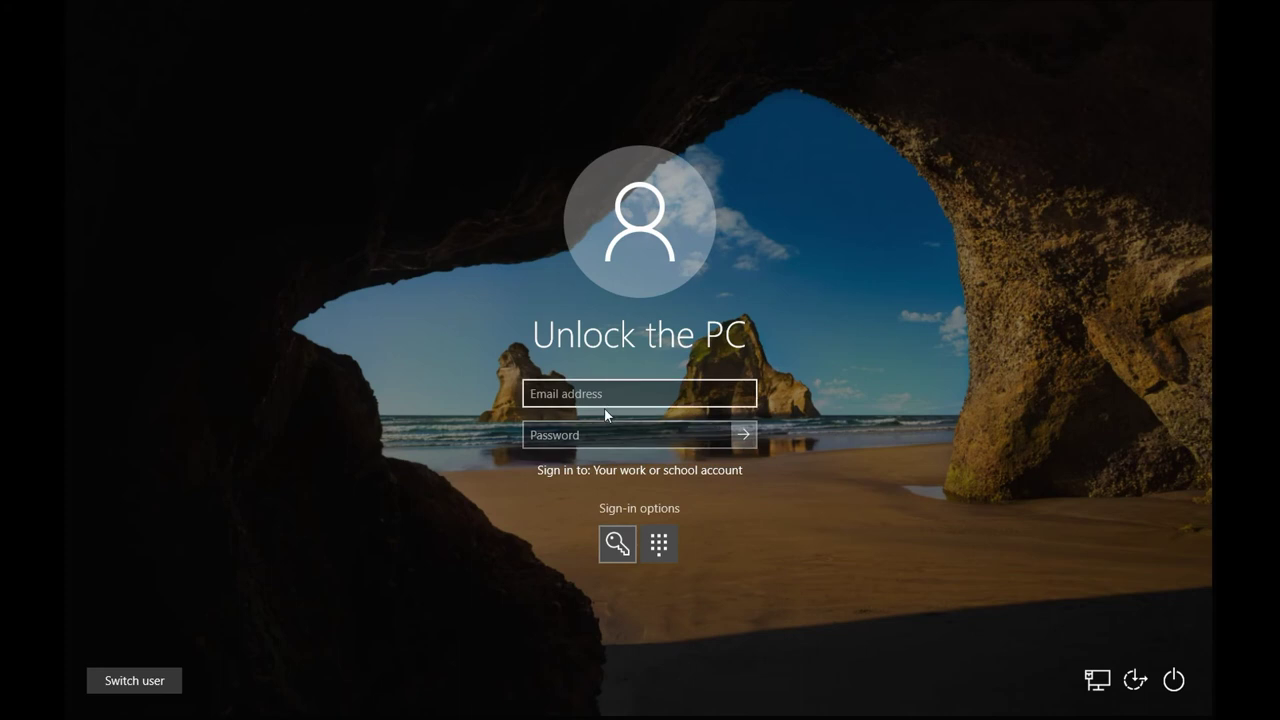
text(Jnsyste)
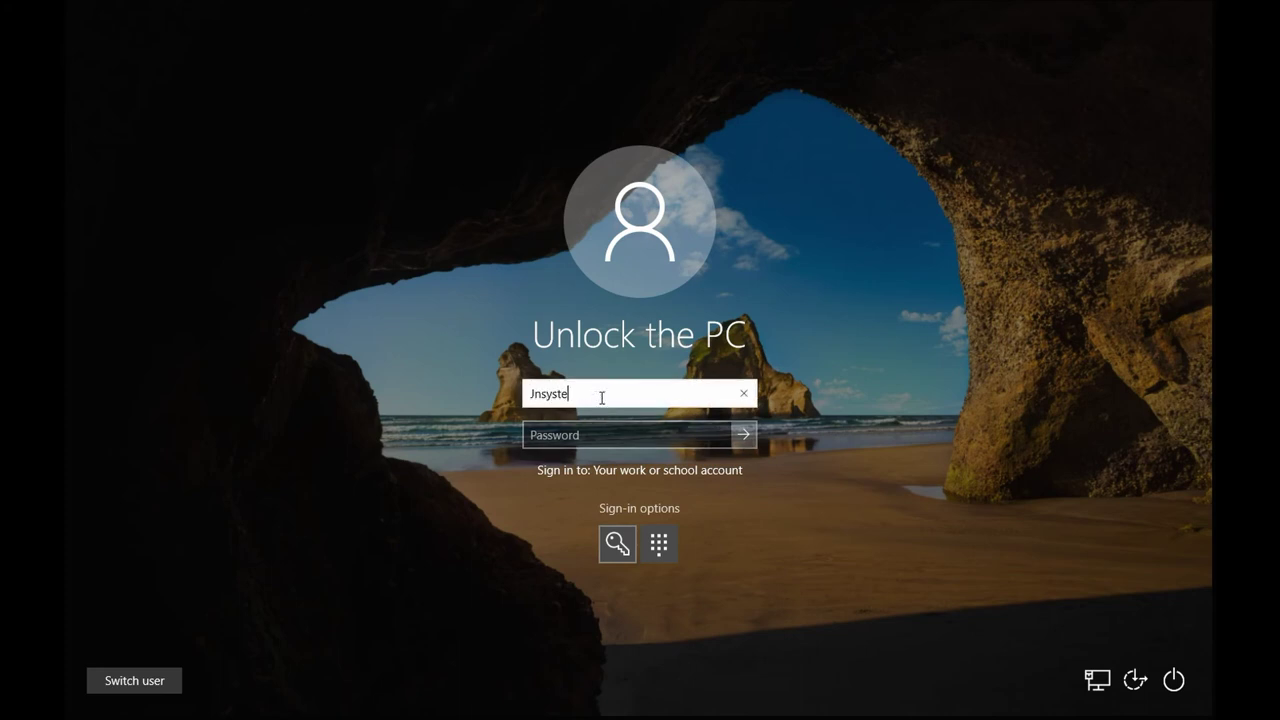
text(ms\C)
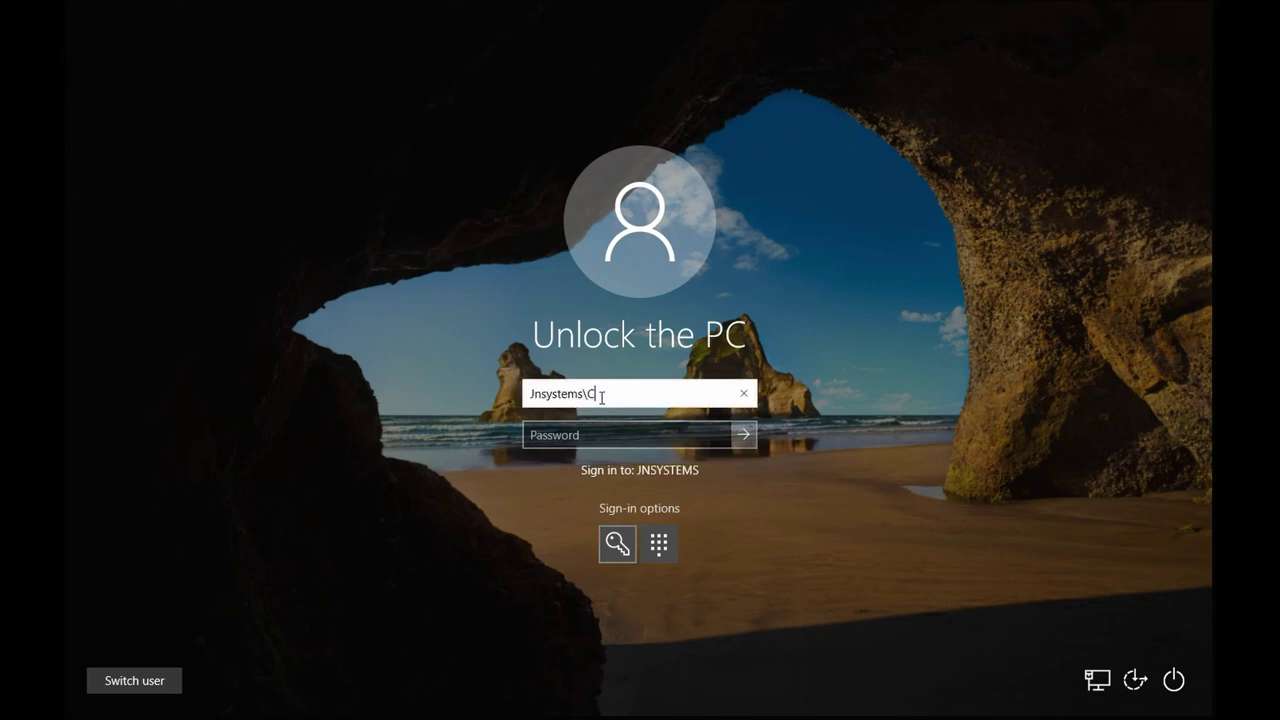
text(ON)
key(Return)
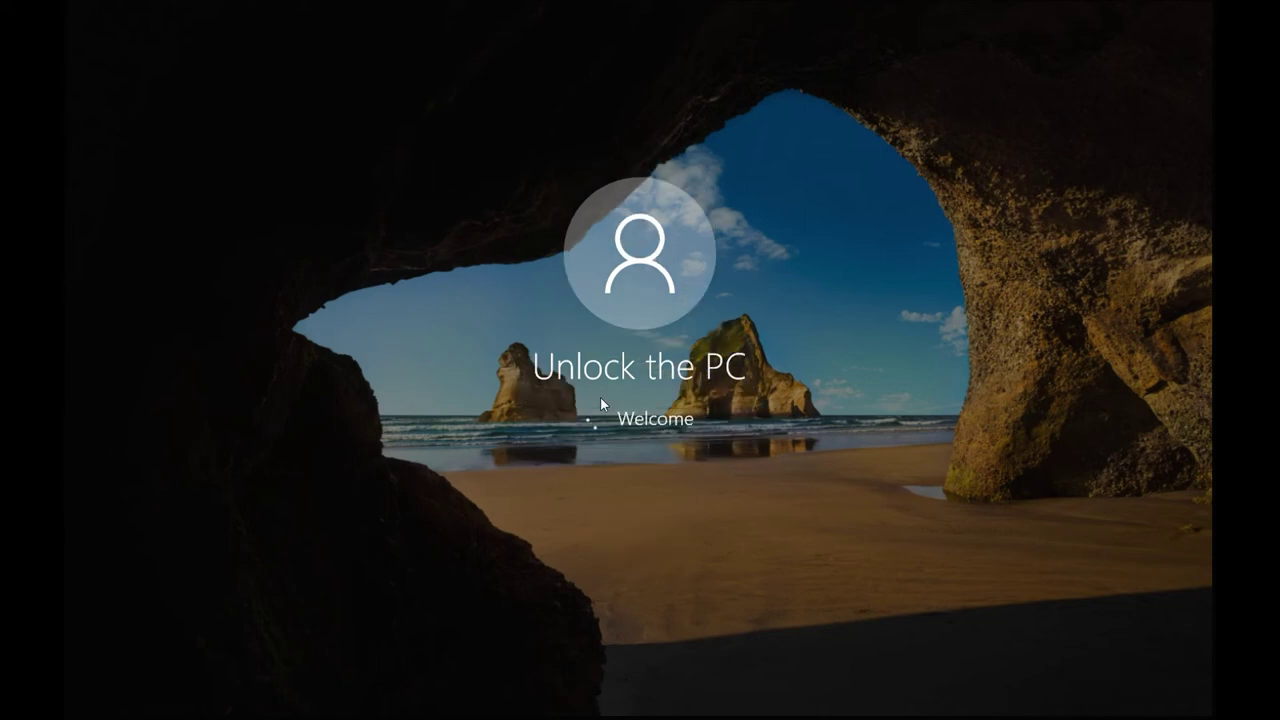
Retry the domain sign-in after the password error and dismiss the locked-computer message.
click(620, 450)
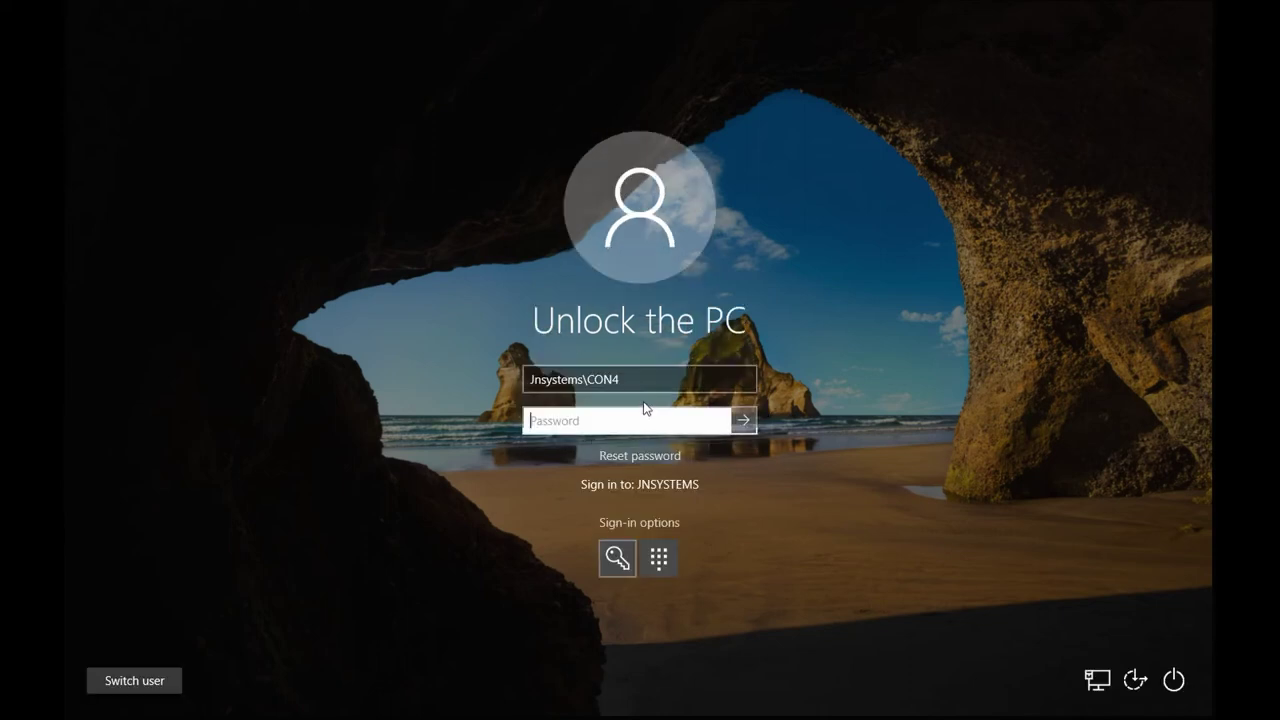
click(626, 381)
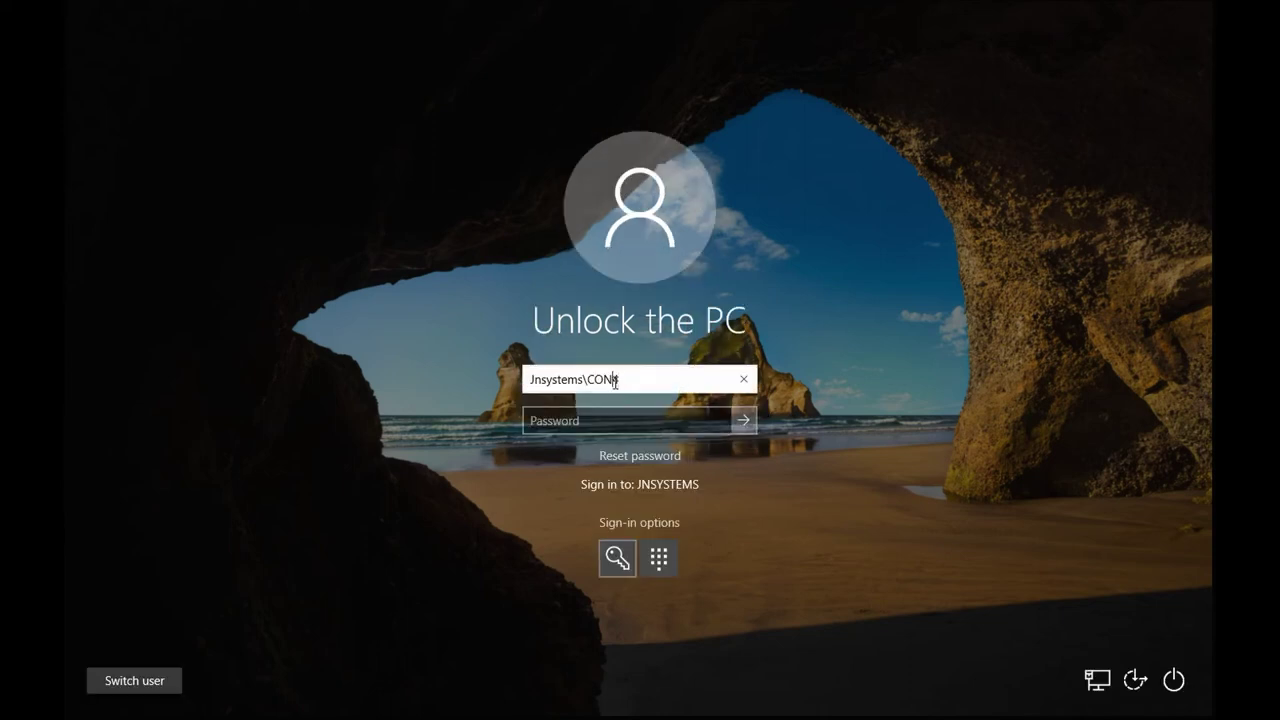
key(Return)
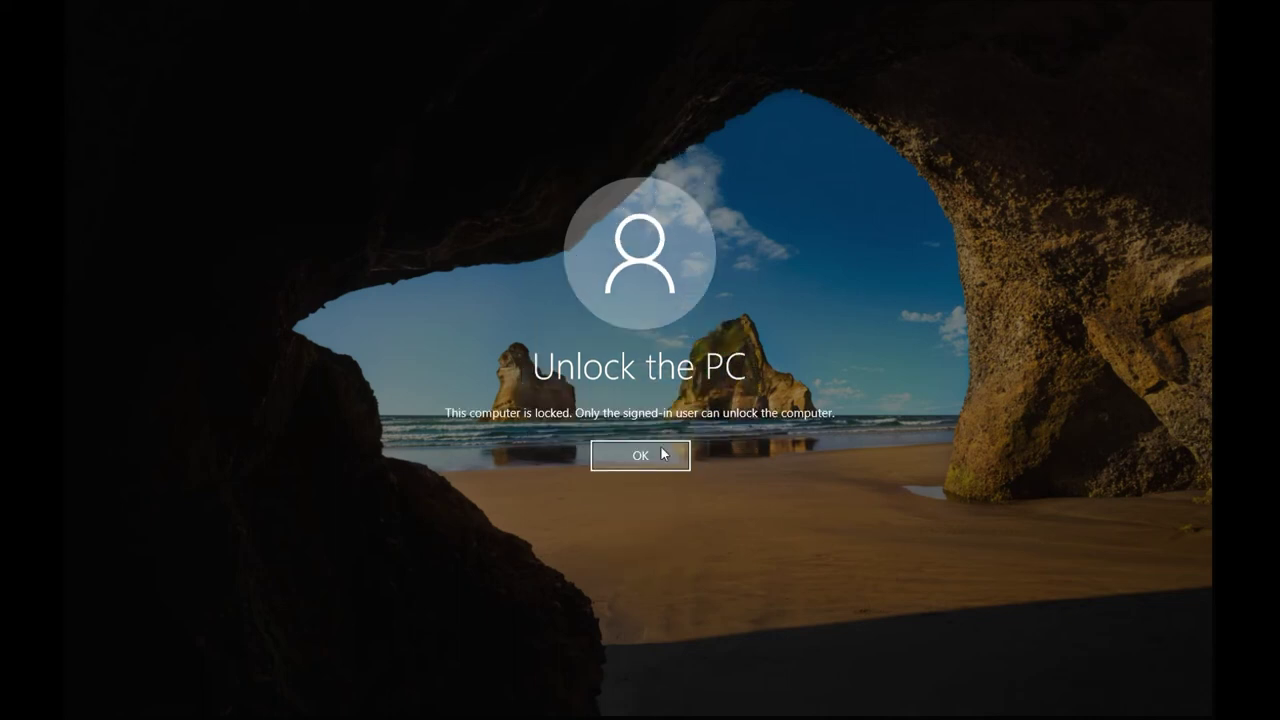
click(657, 457)
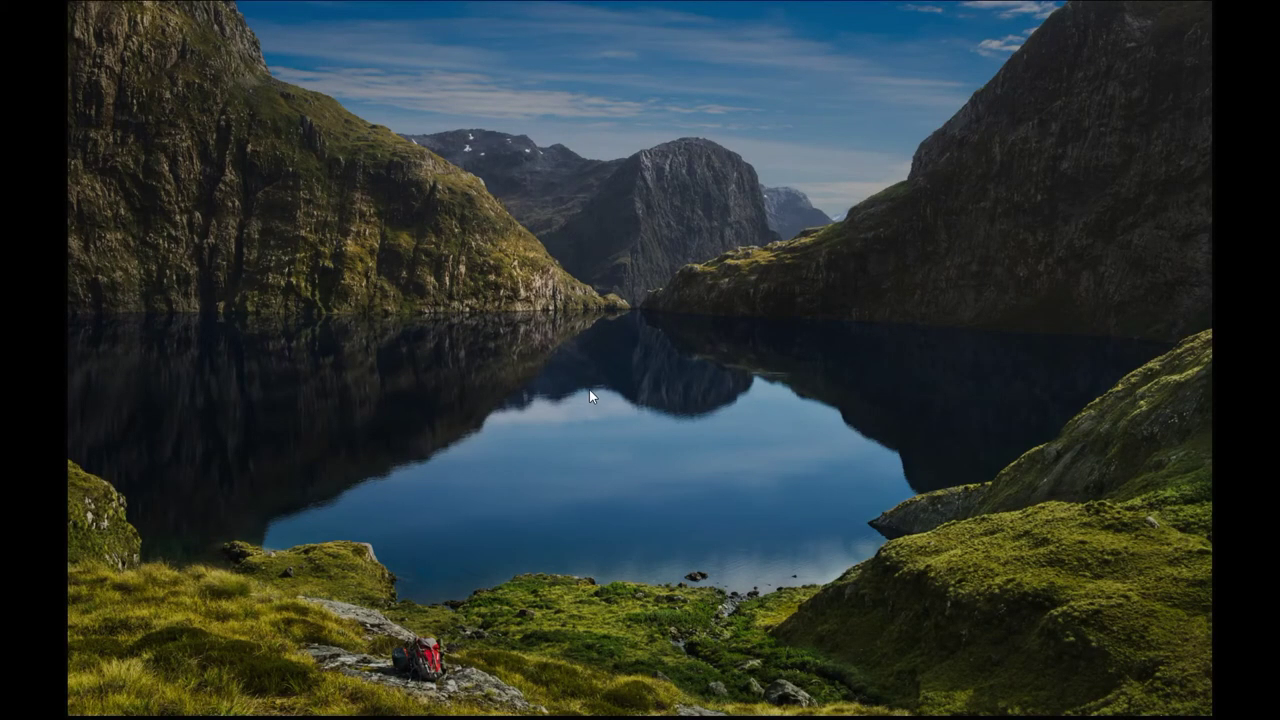
Bring up the administrator unlock form, toggle the sign-in options, and dismiss the locked-computer message.
click(589, 389)
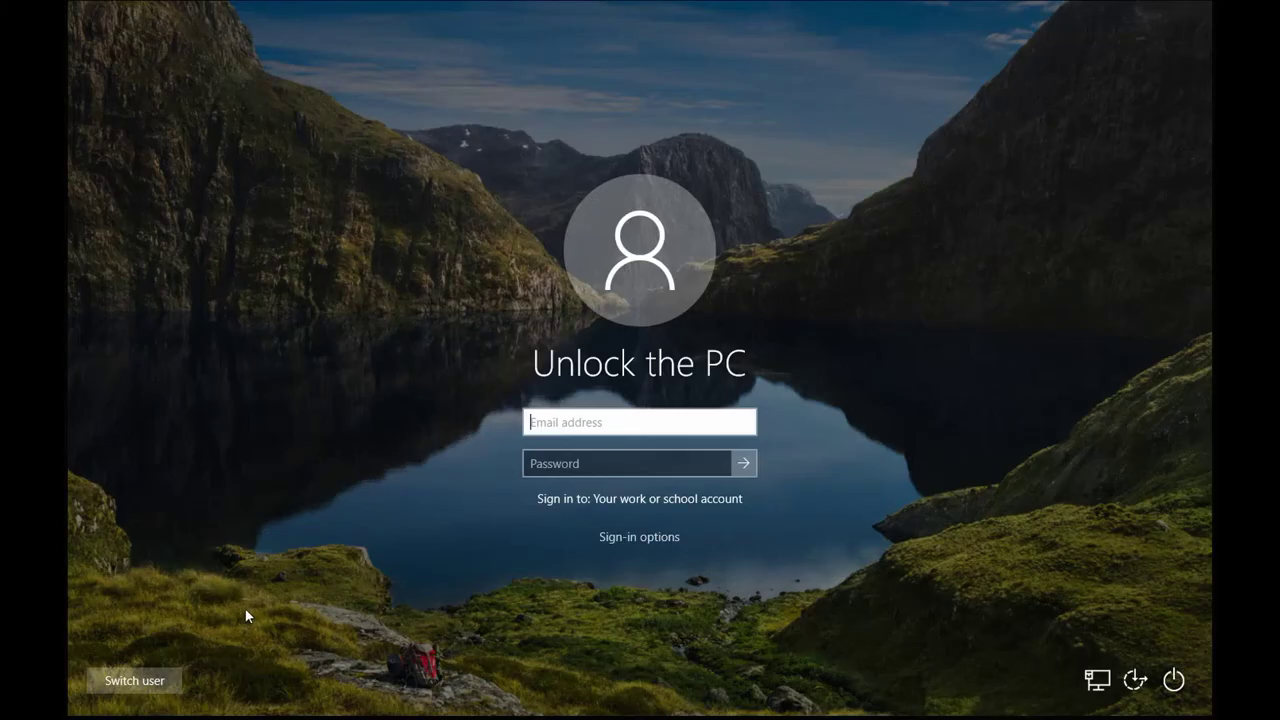
click(645, 538)
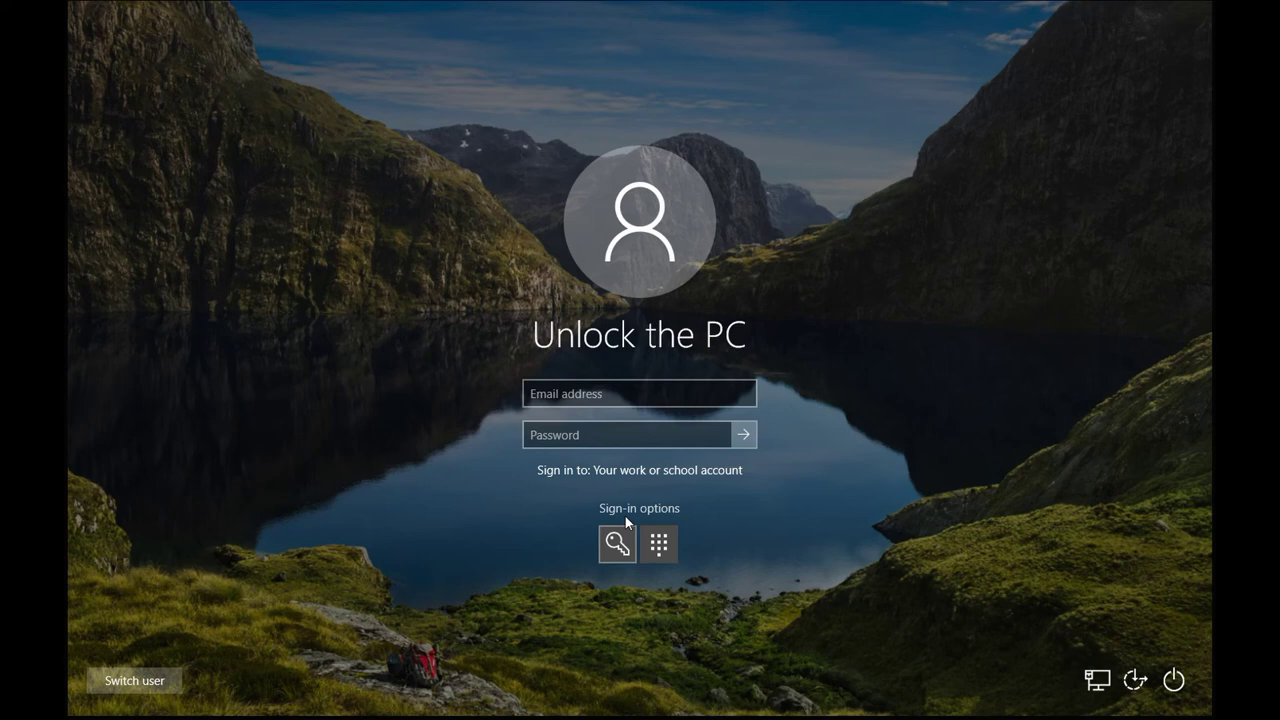
click(625, 516)
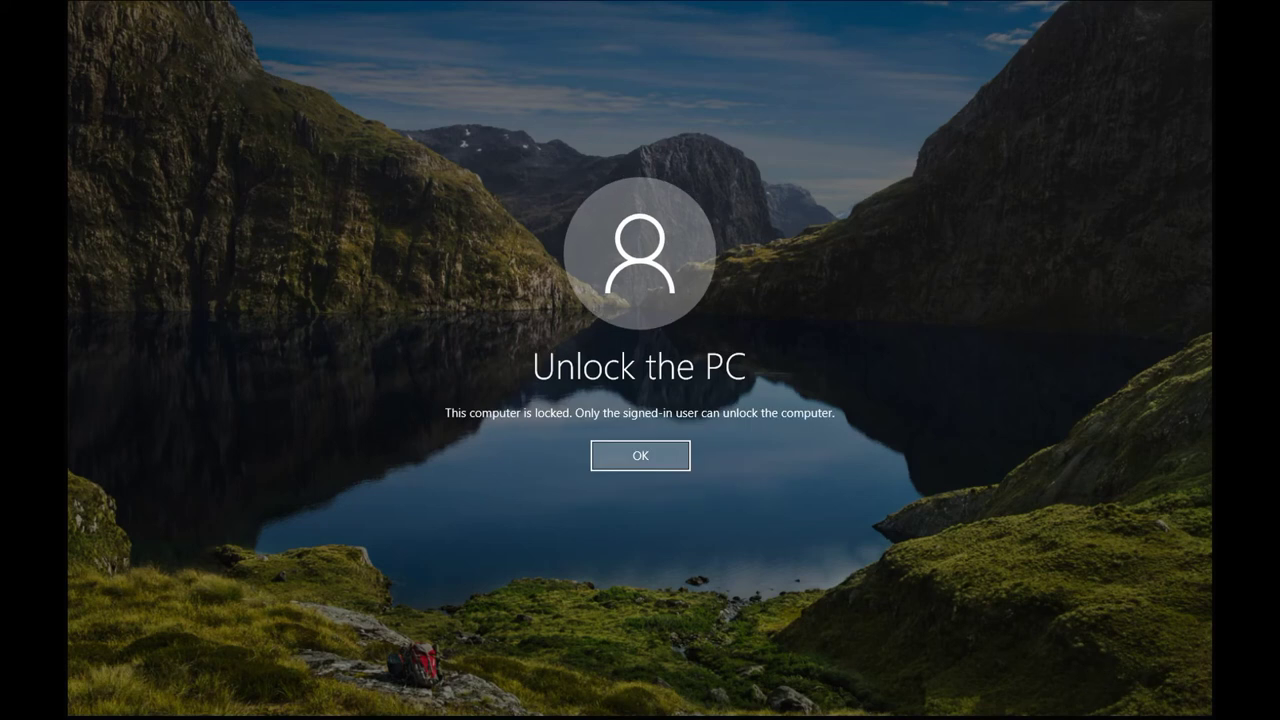
key(Return)
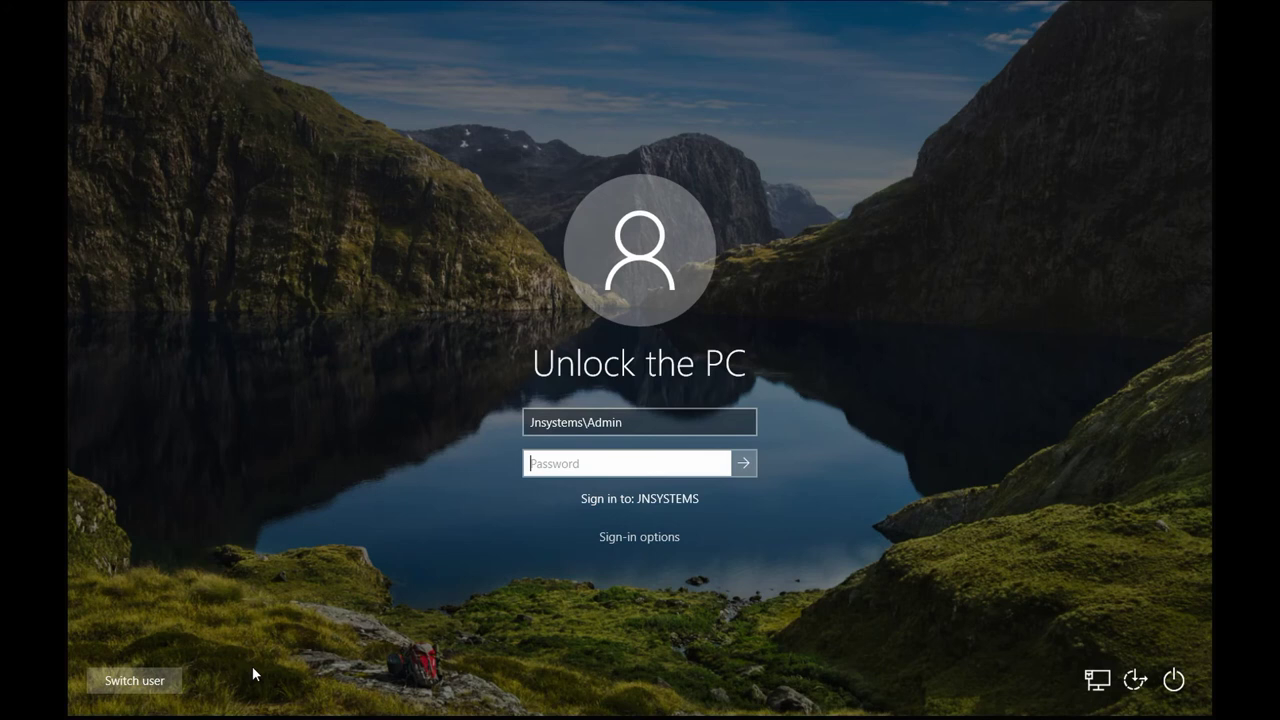
Use Switch user to sign in as a different domain user and open Start.
click(134, 680)
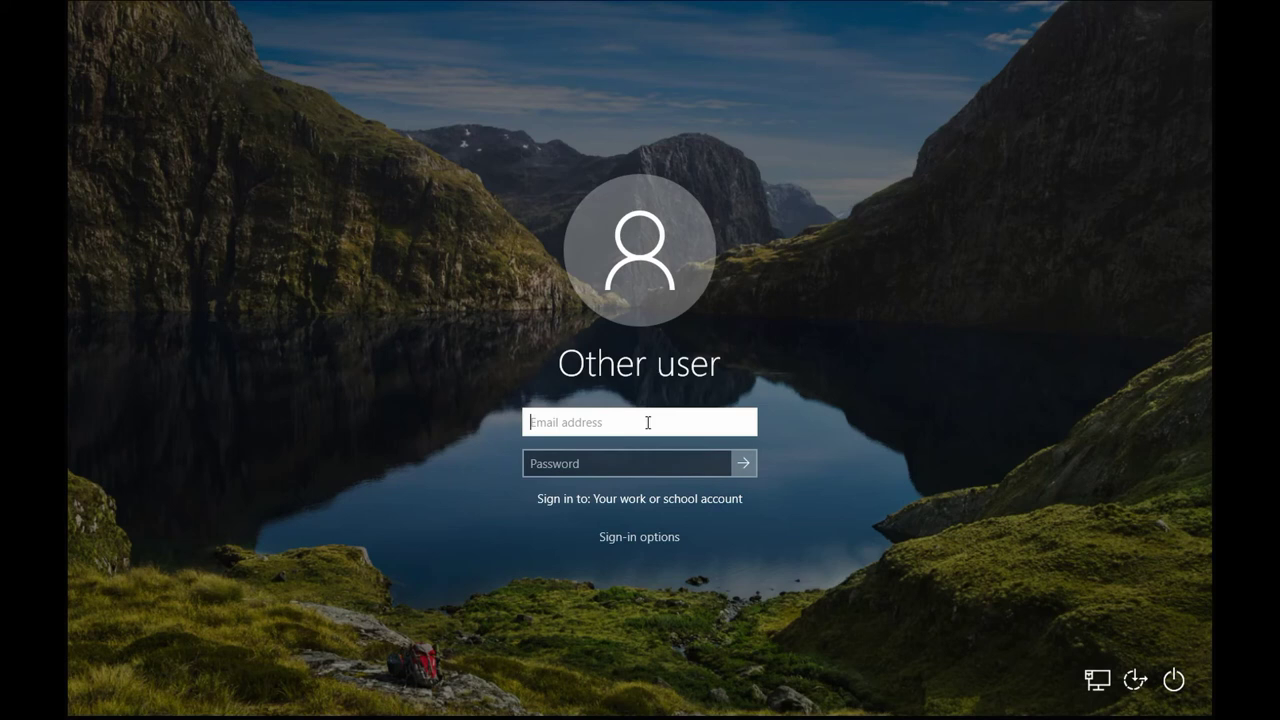
text(jnteam,e)
key(BackSpace)
key(BackSpace)
text(\user)
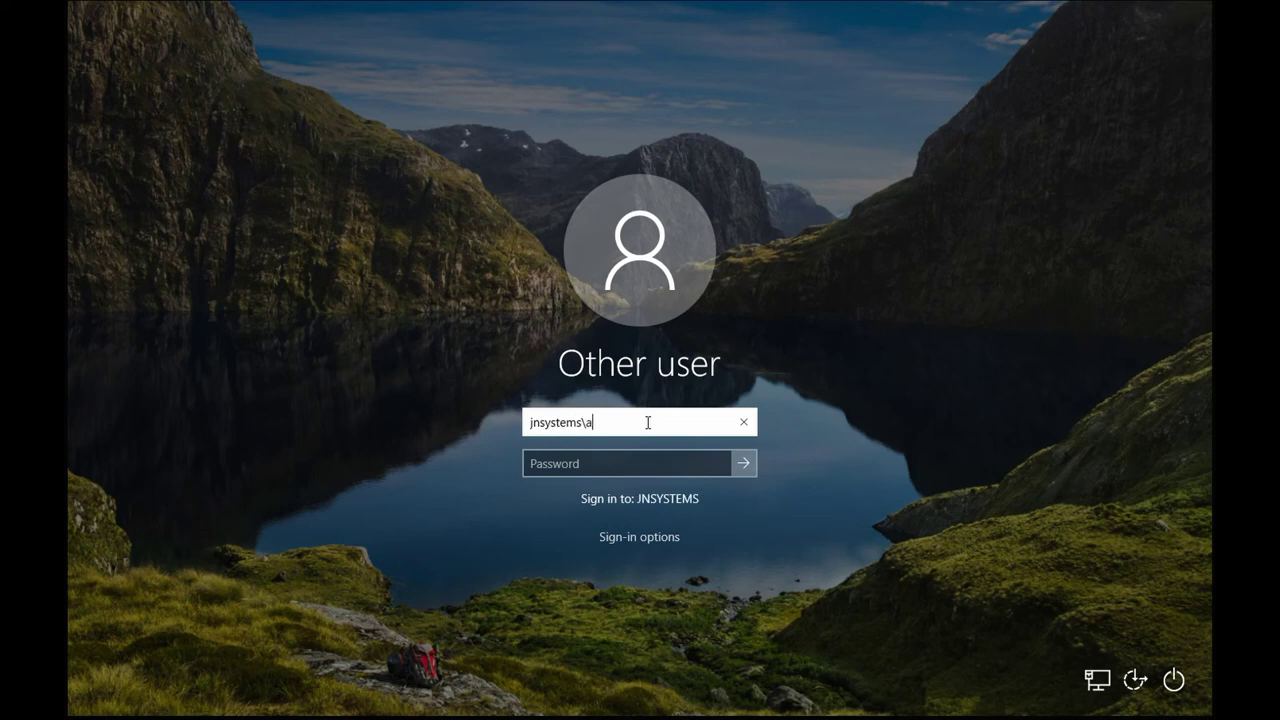
key(Return)
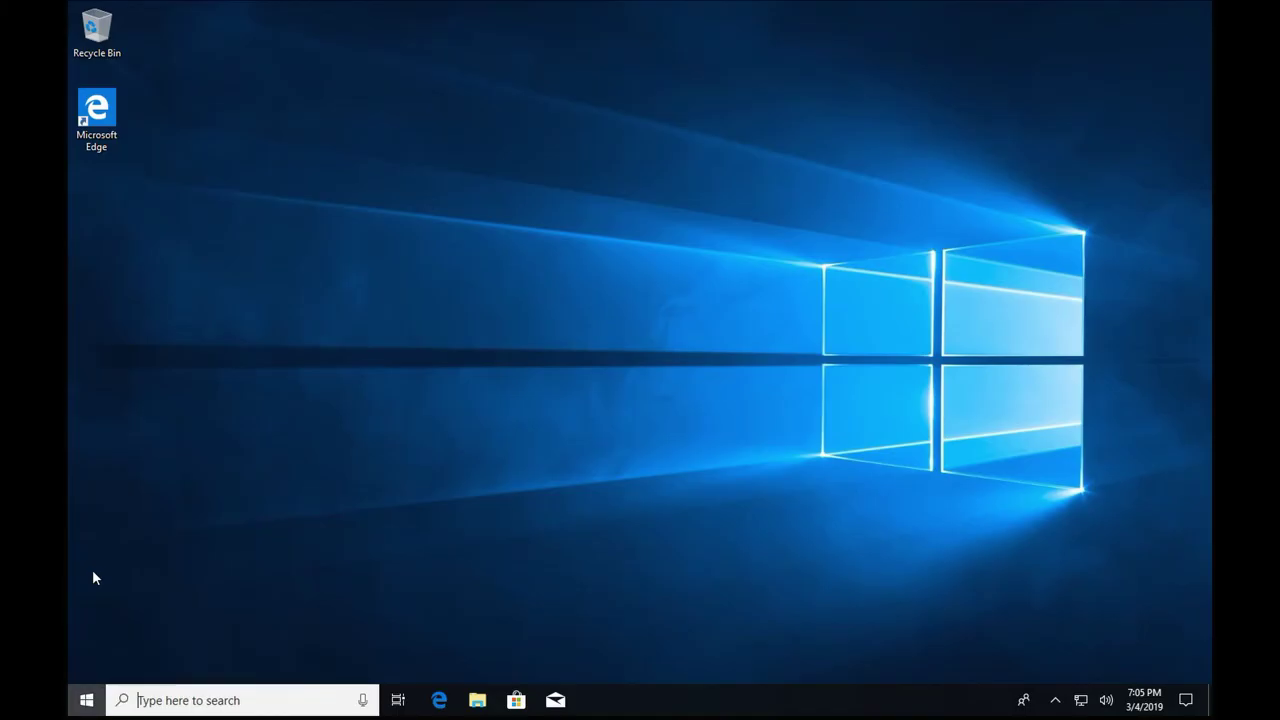
key(super)
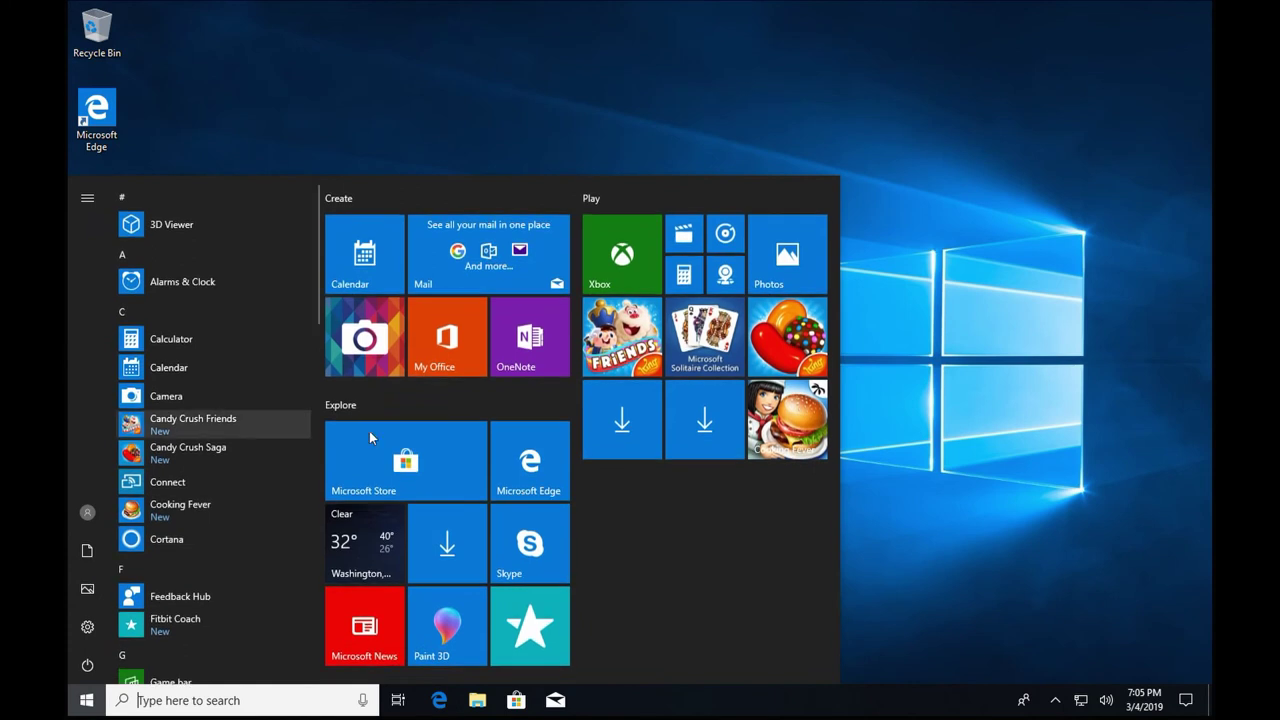
Open Settings from Start, submit the work or school account, and acknowledge the setup message.
click(88, 513)
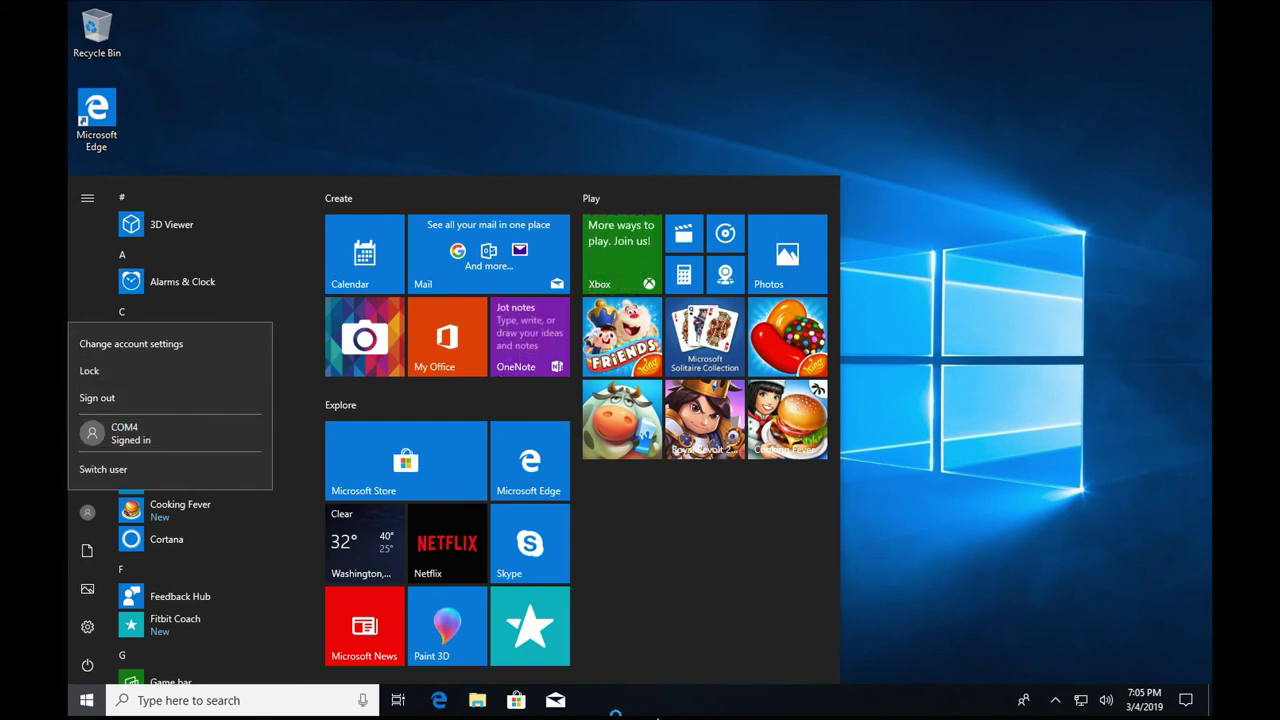
click(78, 627)
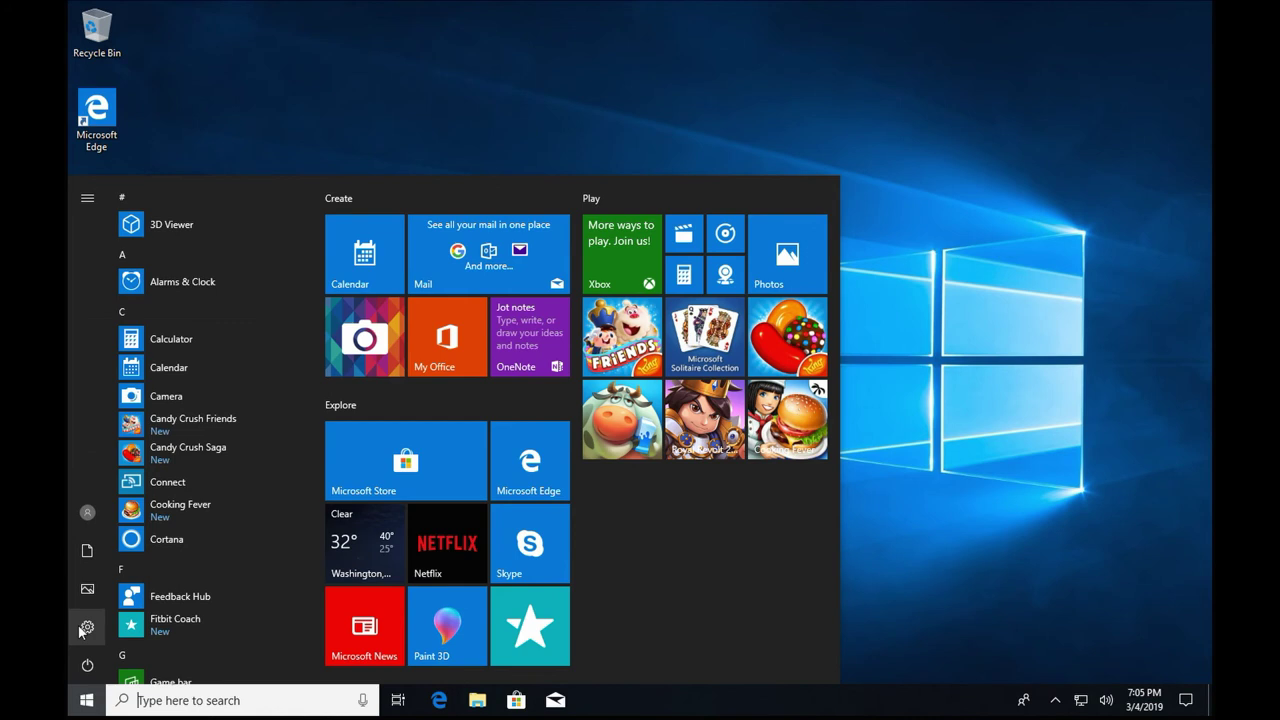
click(86, 627)
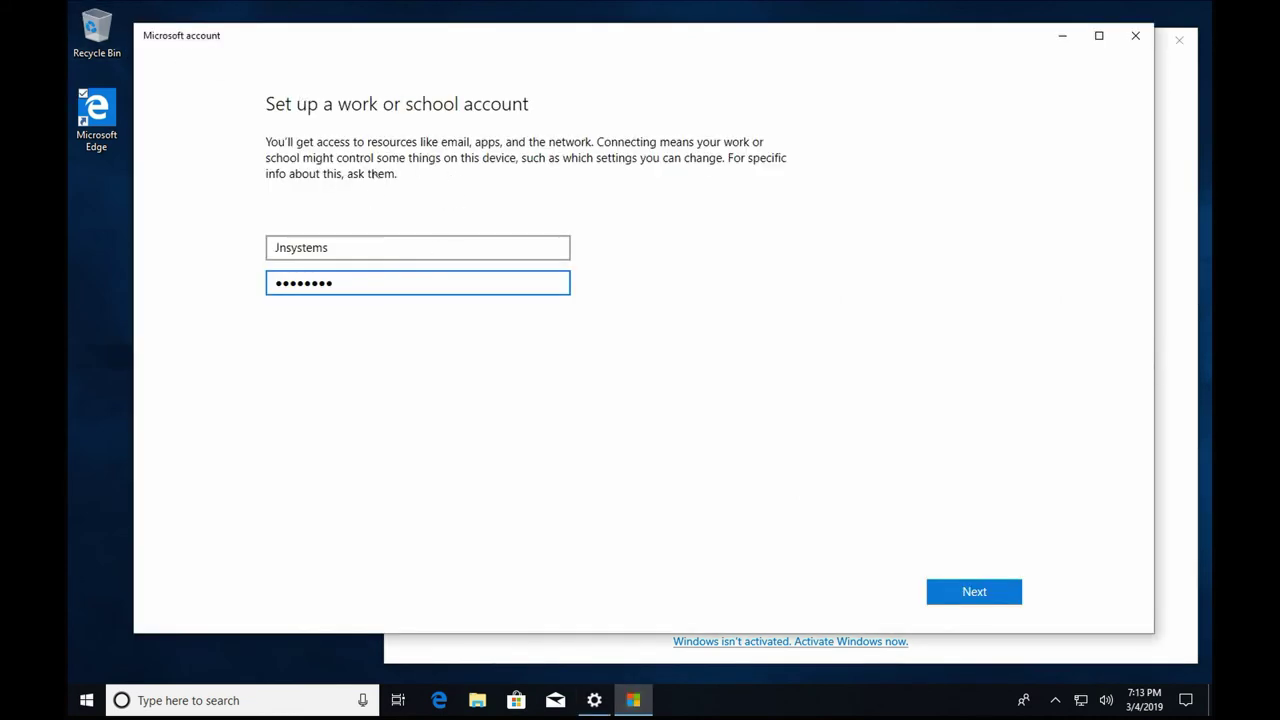
click(970, 592)
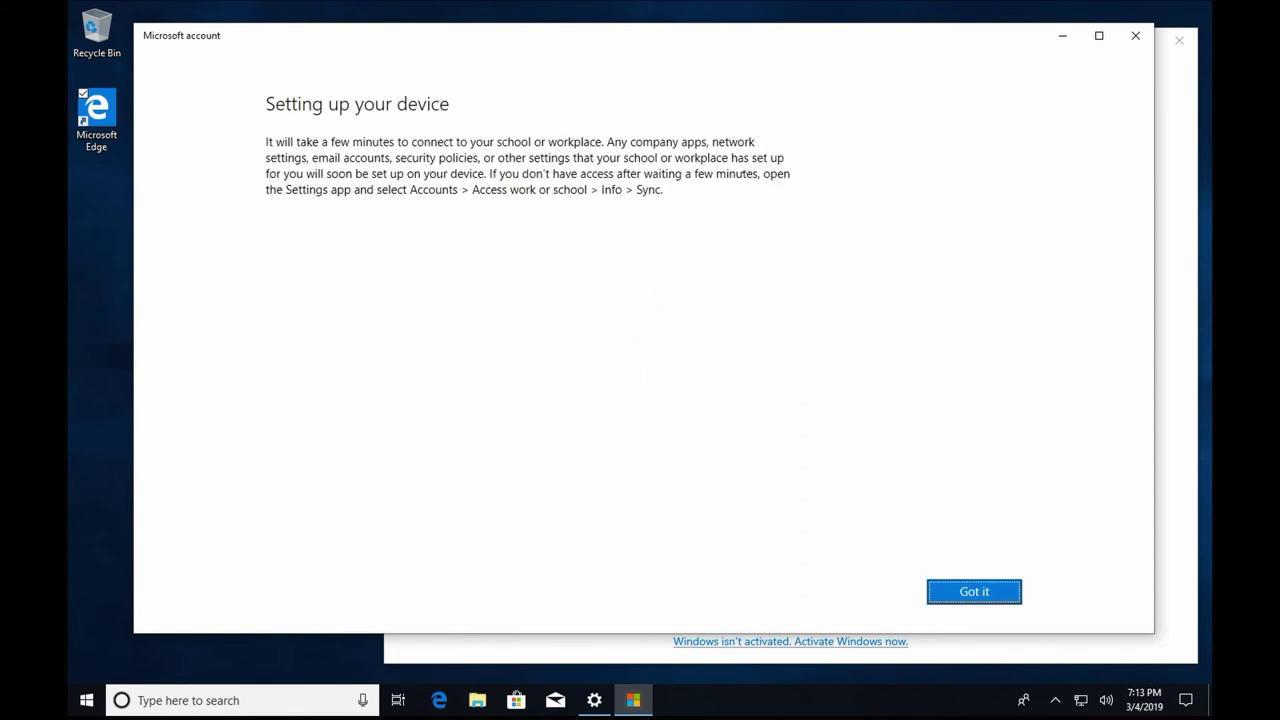
click(974, 591)
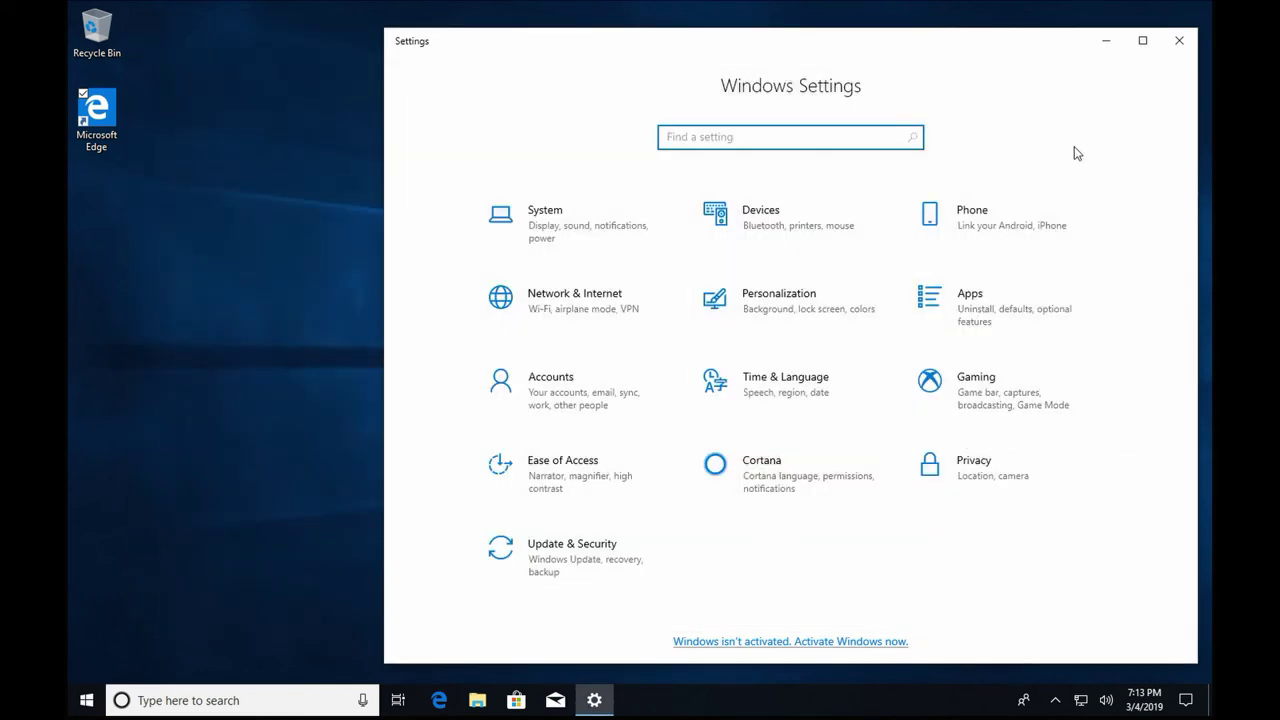
Minimize the Settings window, restoring it briefly and minimizing it again.
click(1105, 42)
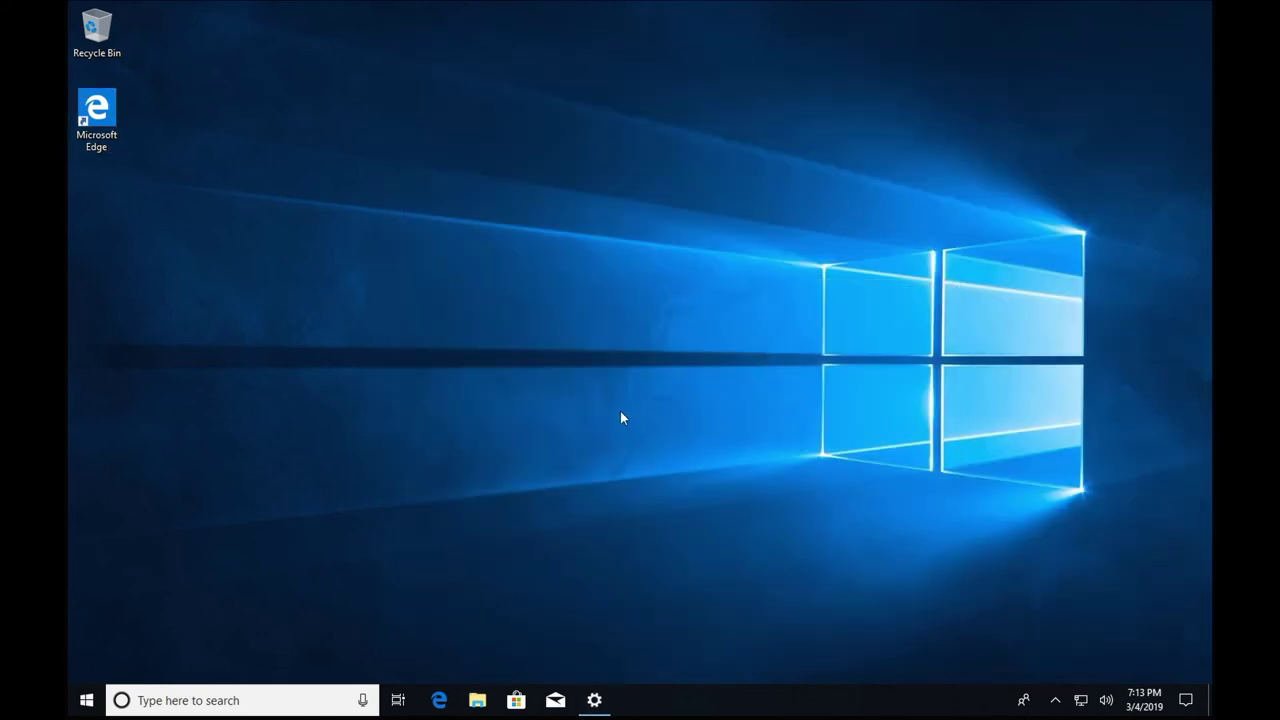
mouse_move(294, 712)
click(594, 700)
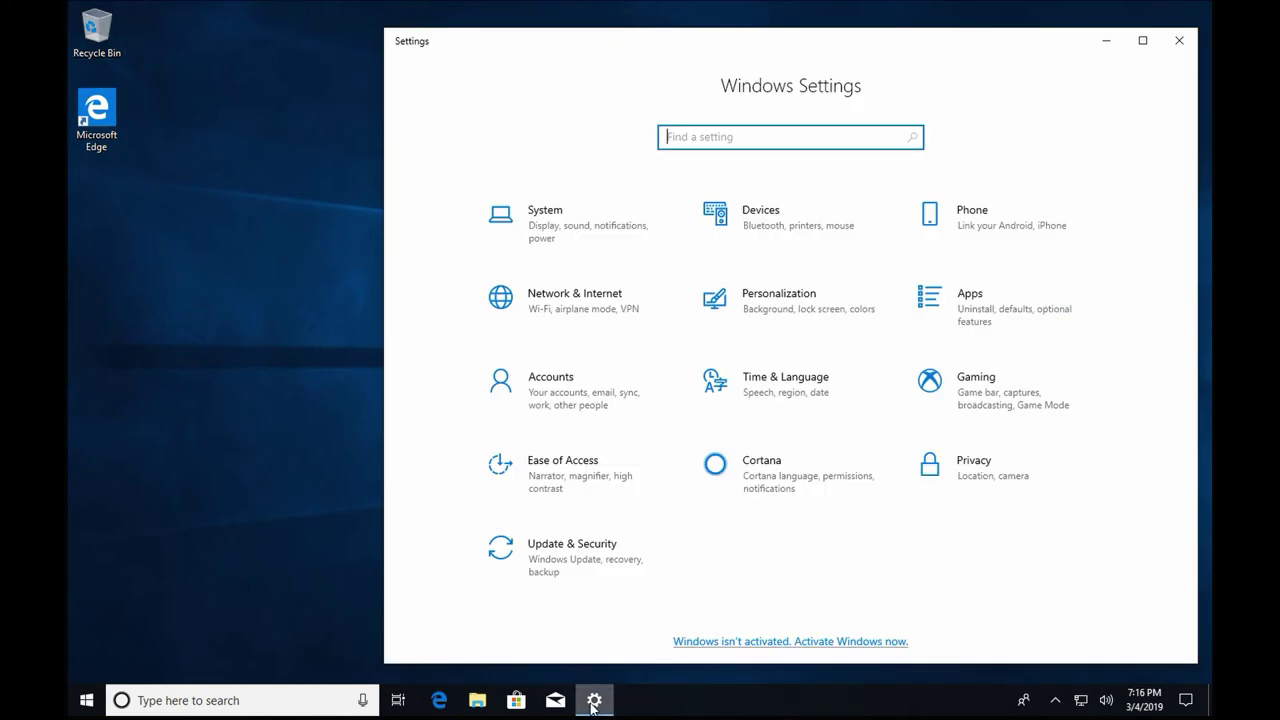
click(594, 700)
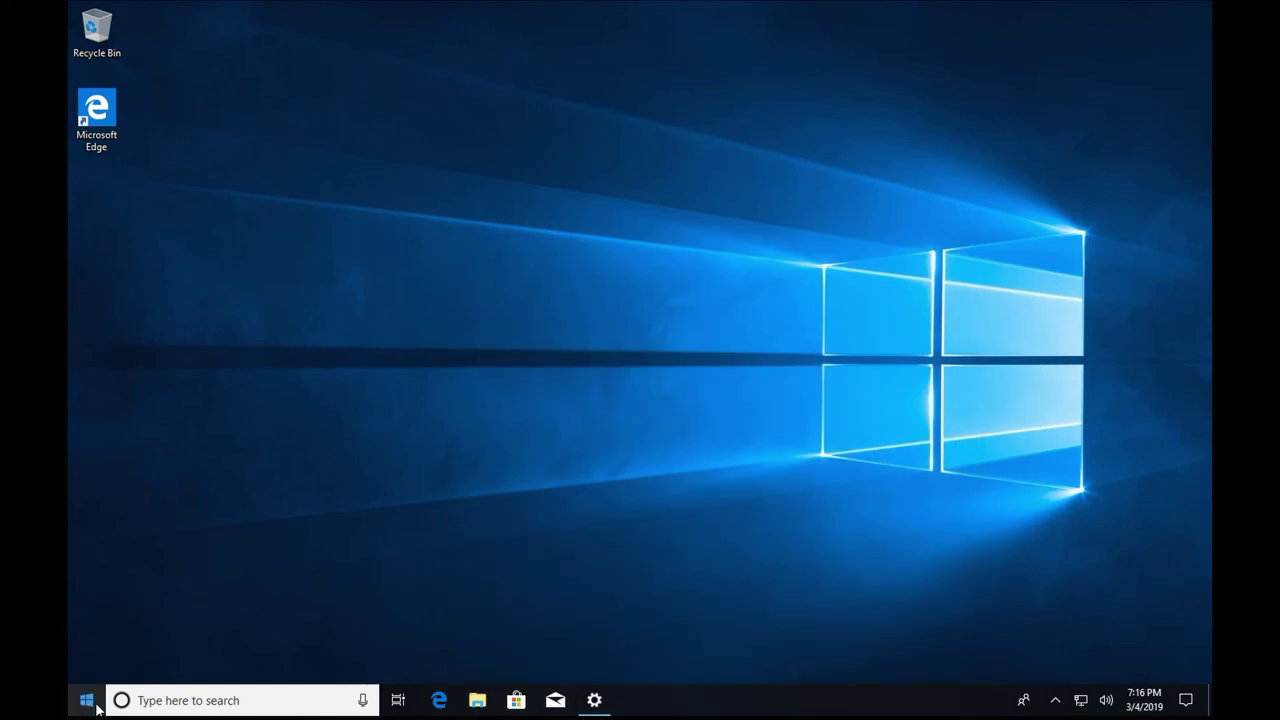
Restore Settings, go to Accounts > Other users for kiosk setup, and open Task Manager.
click(594, 700)
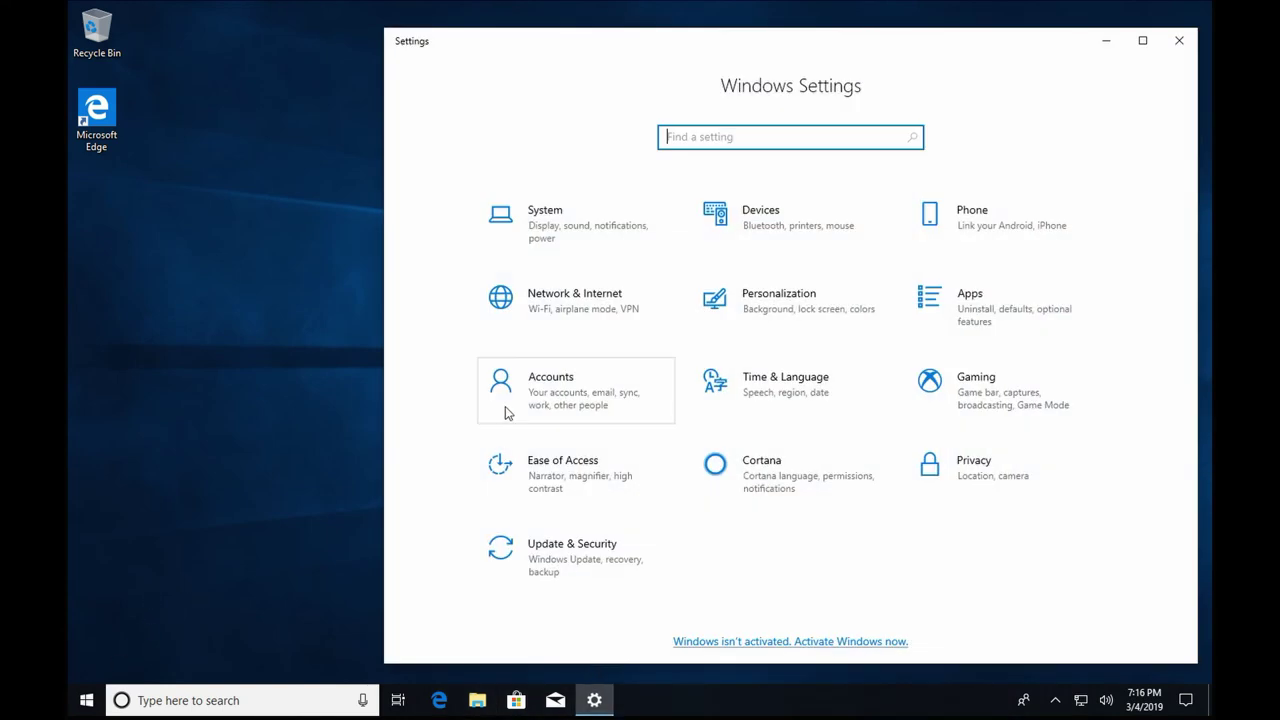
click(600, 395)
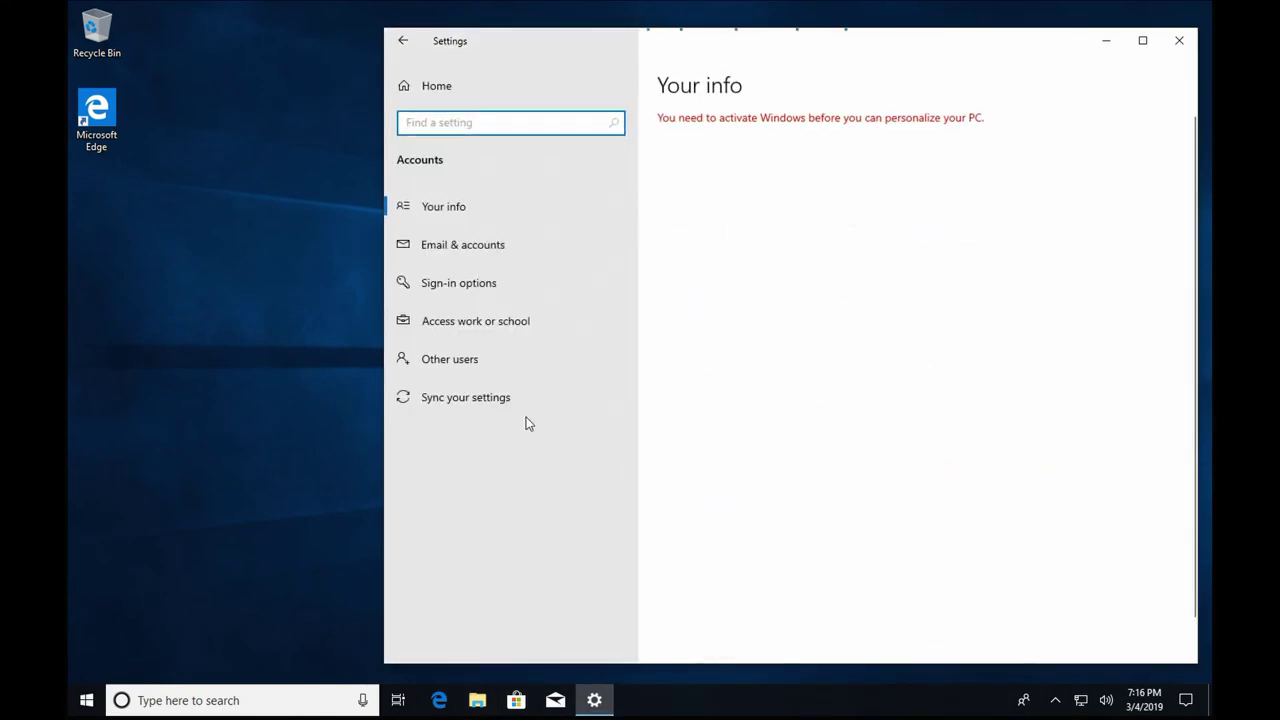
click(481, 368)
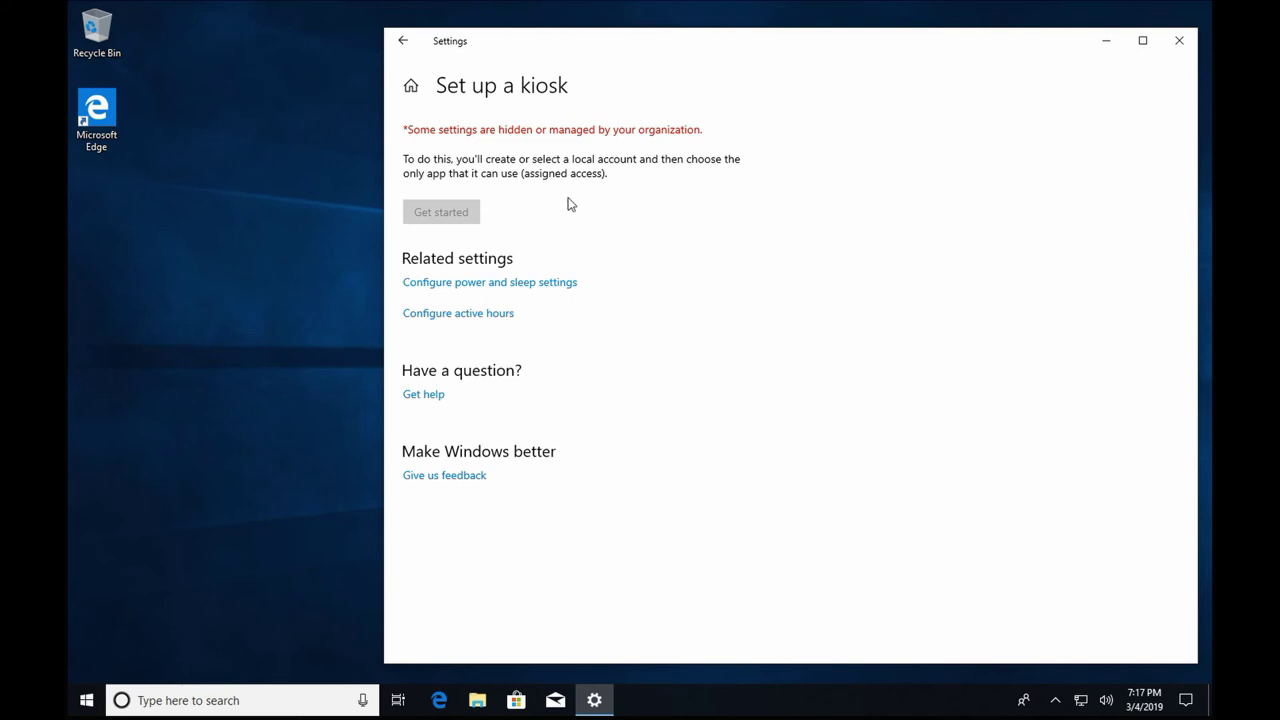
key(ctrl+shift+Escape)
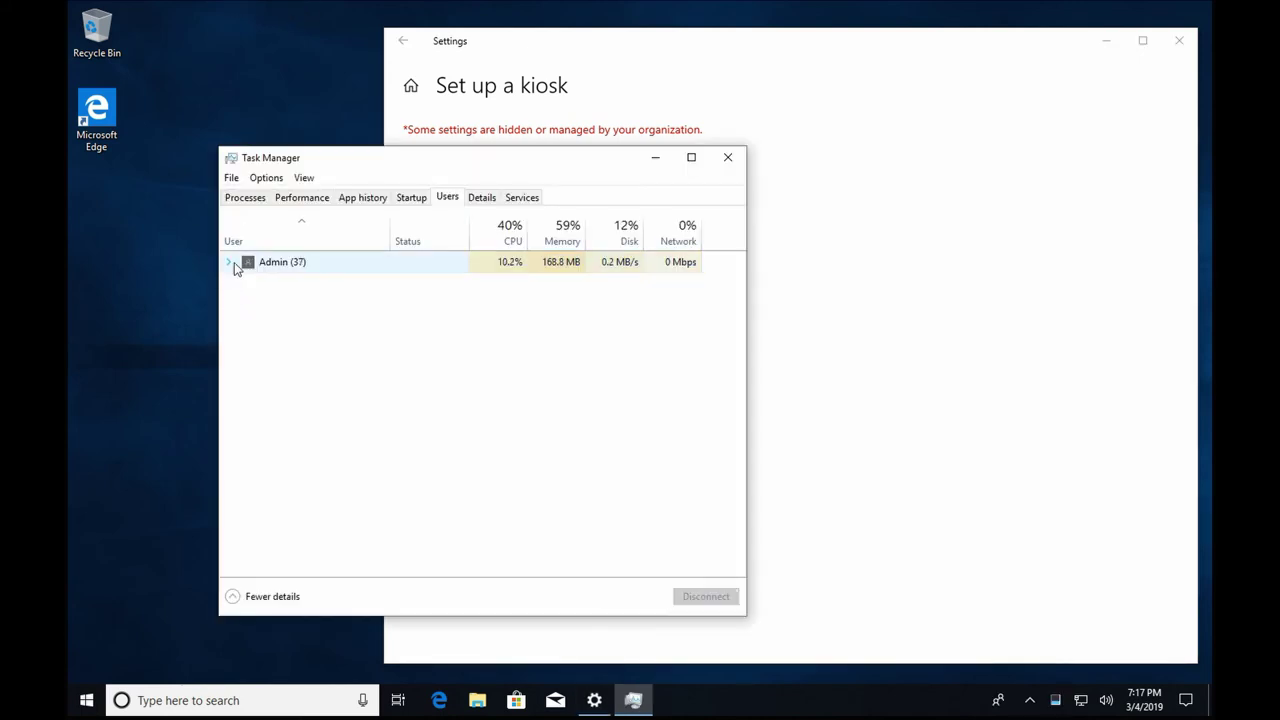
Expand the Admin user, then end the winlogon.exe process from Task Manager's Details tab.
click(228, 263)
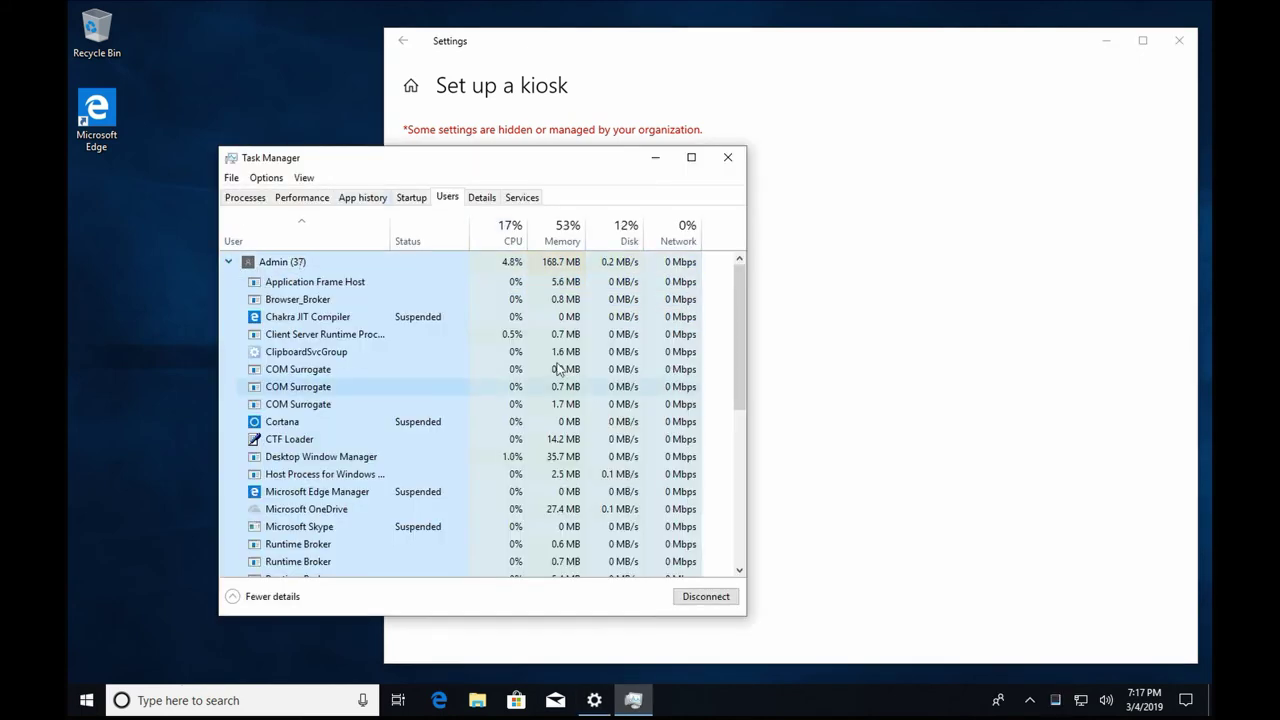
click(481, 204)
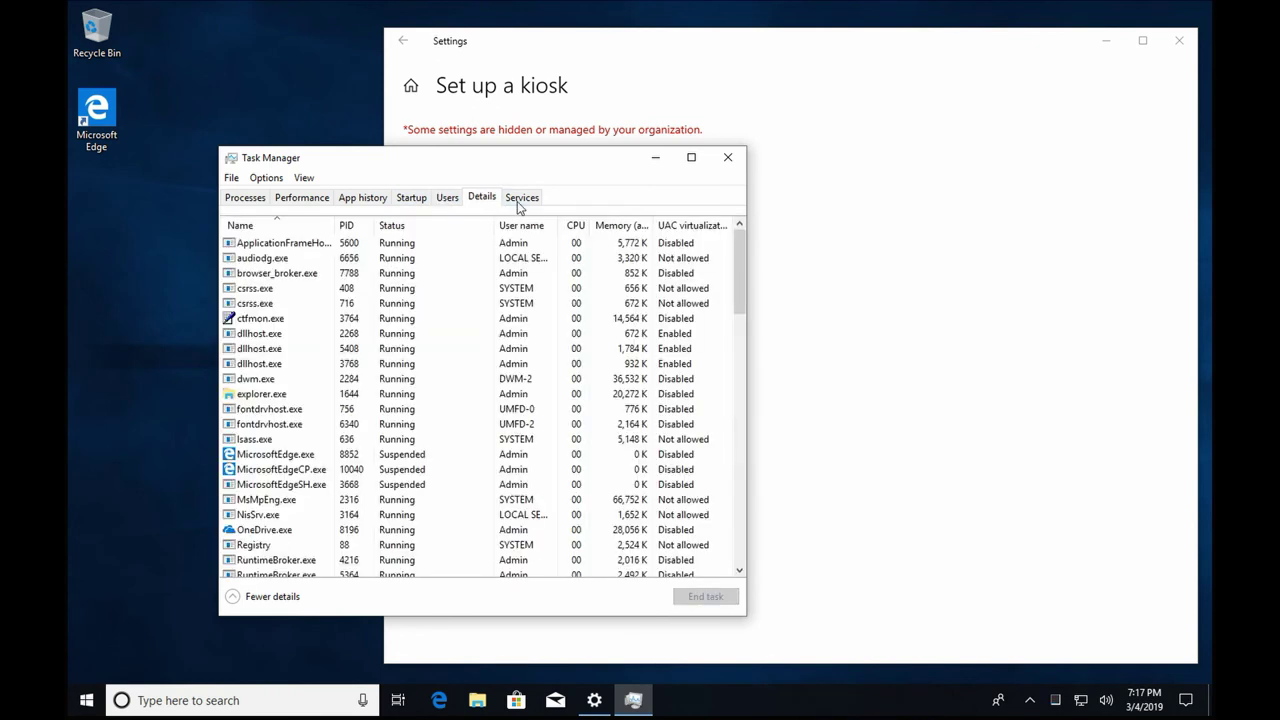
drag(735, 282, 736, 518)
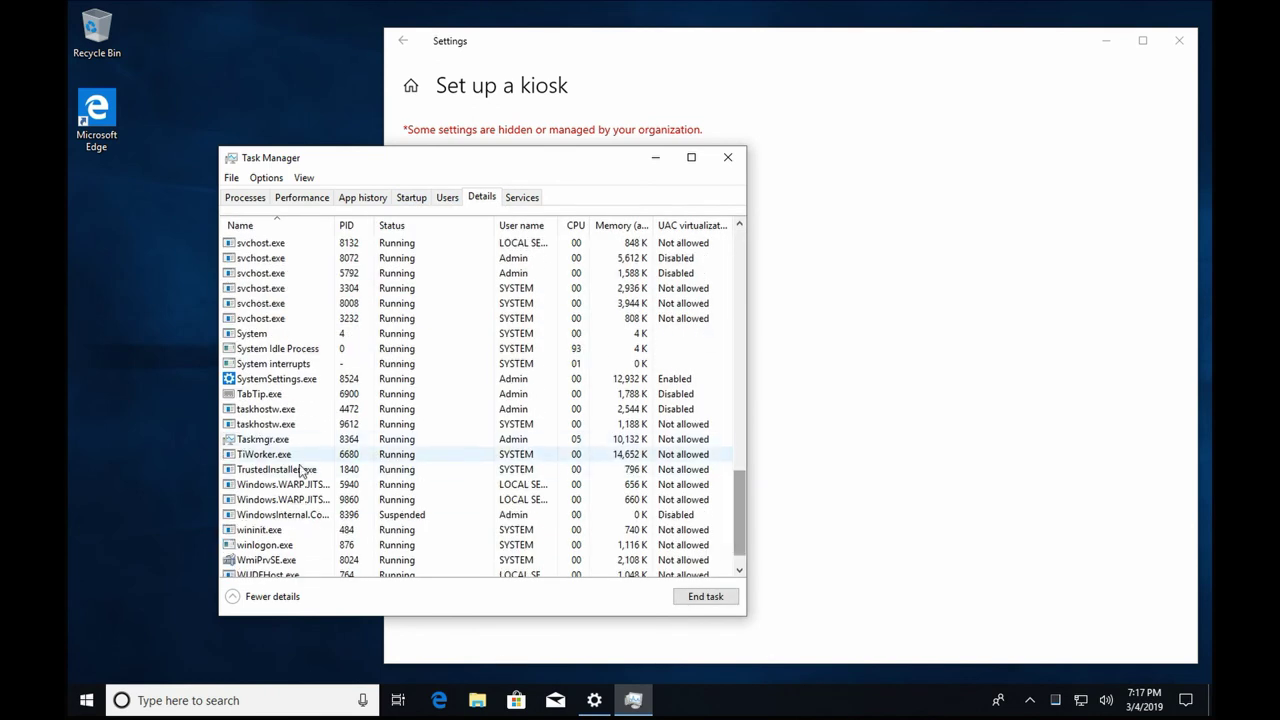
click(270, 545)
right_click(270, 545)
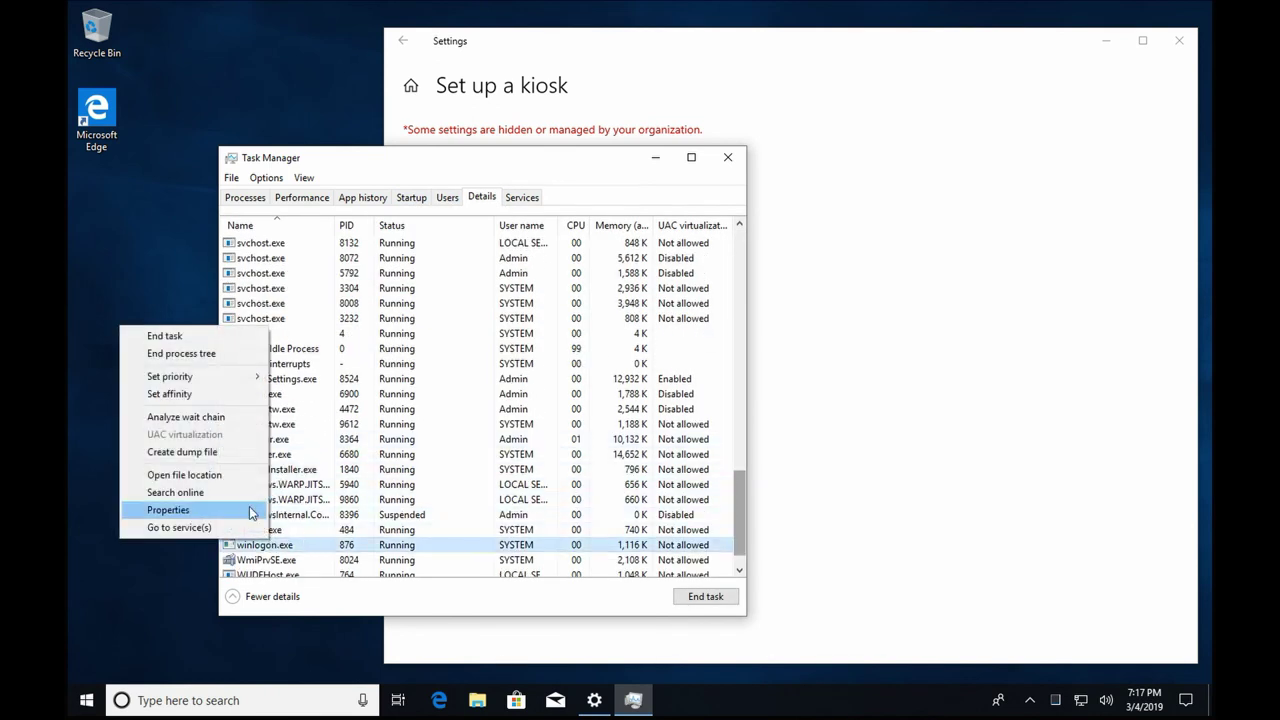
click(180, 340)
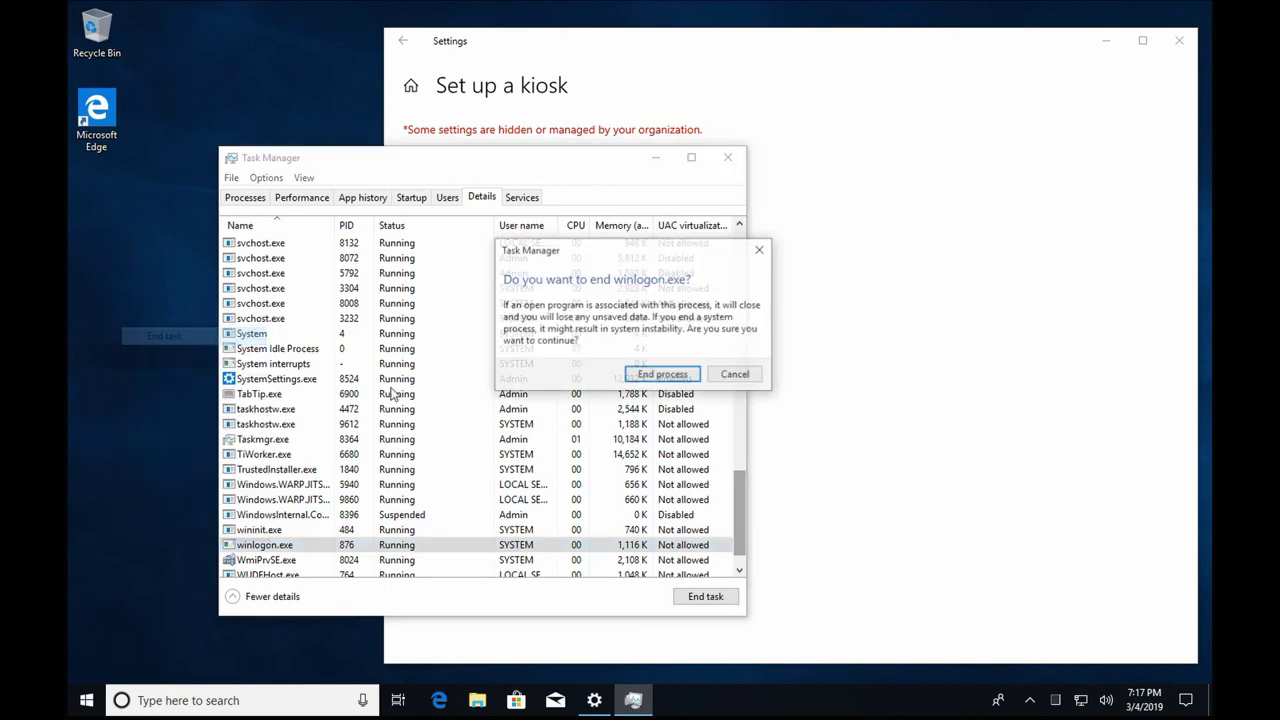
click(662, 374)
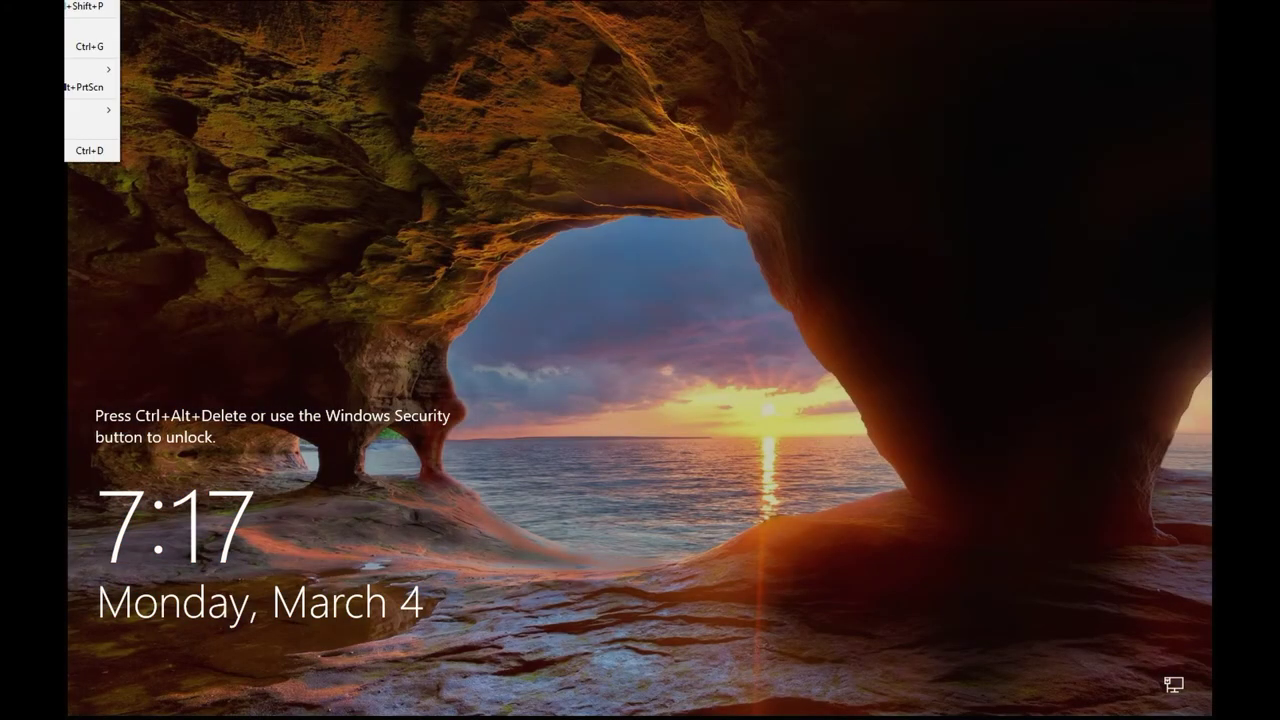
key(ctrl+alt+Delete)
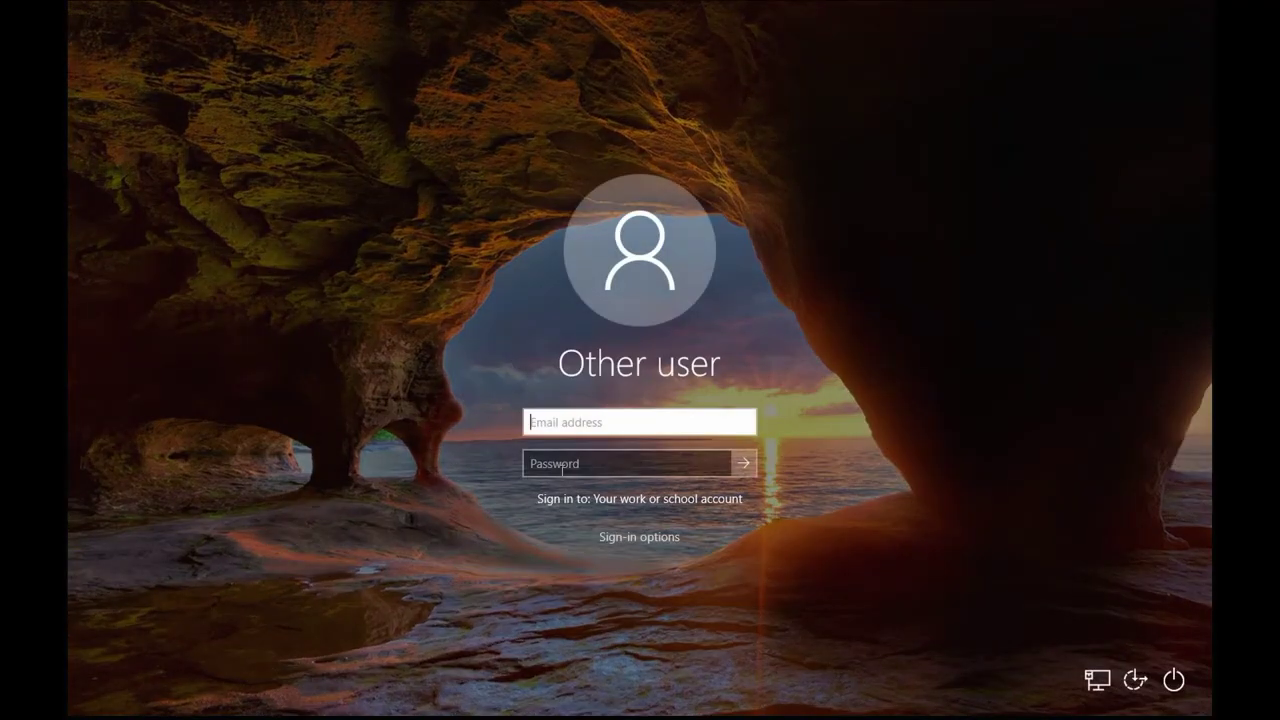
text(Jns)
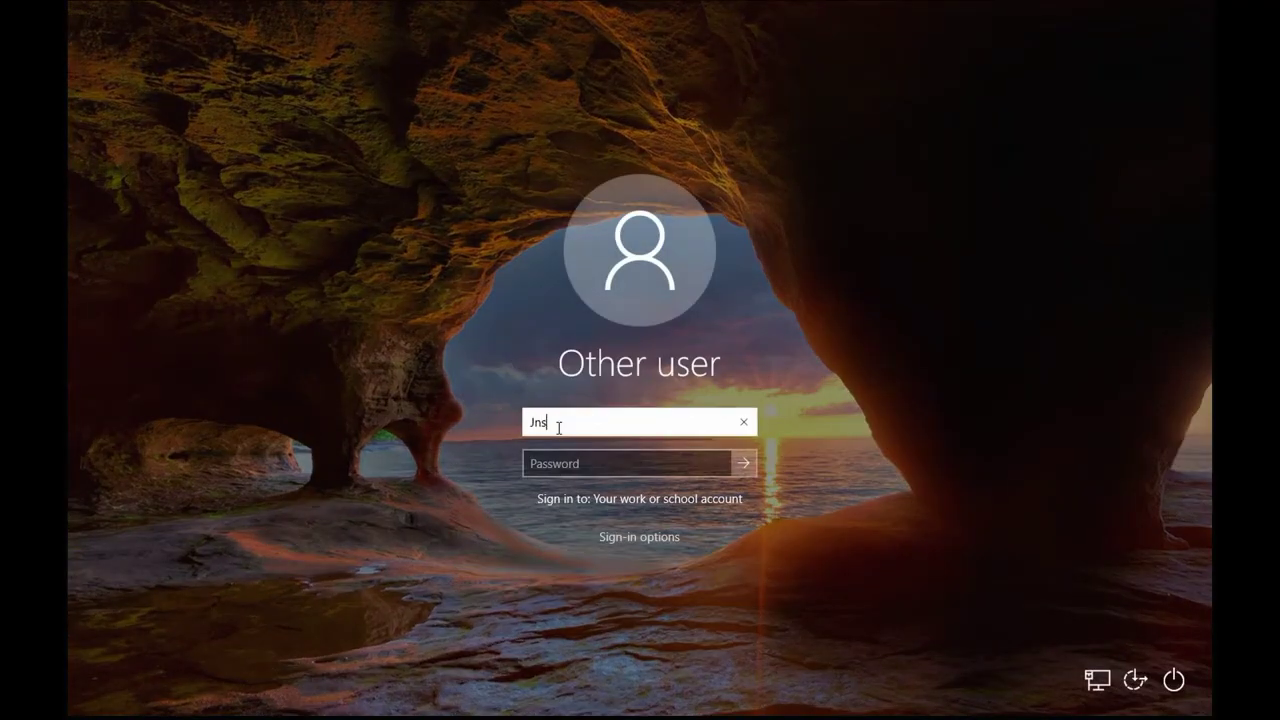
text(ystems\COM)
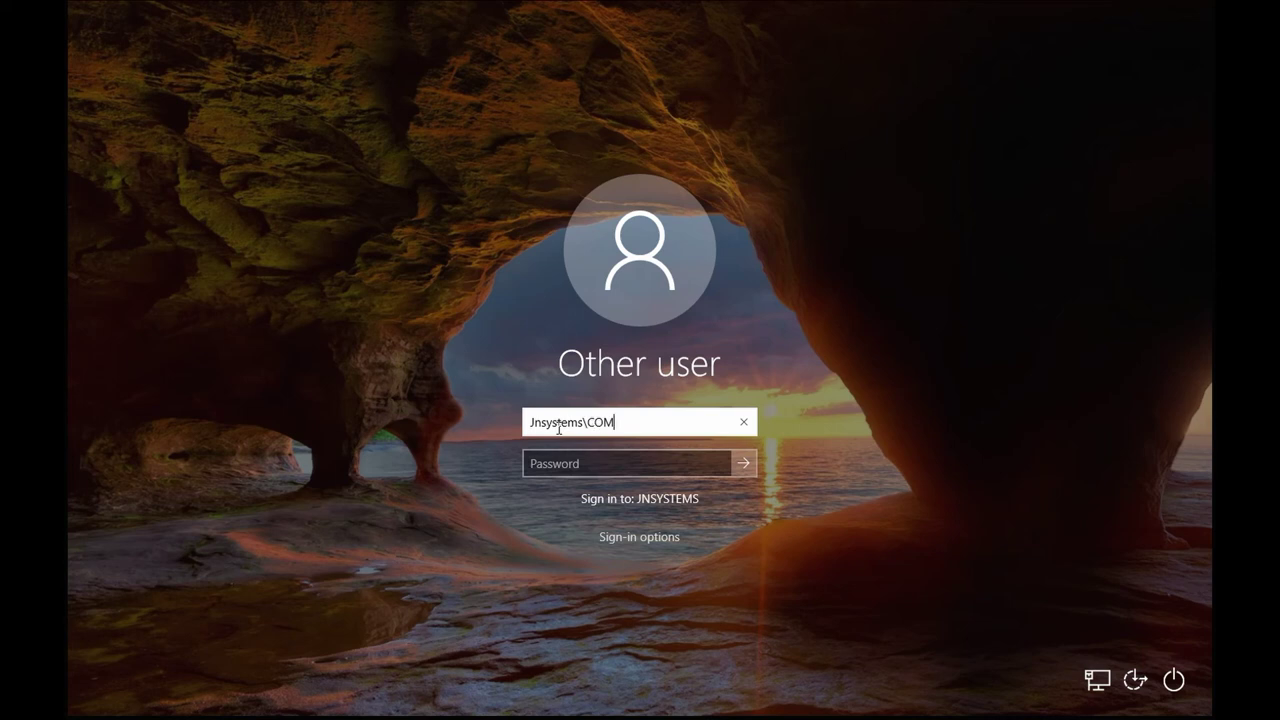
text(4)
key(Return)
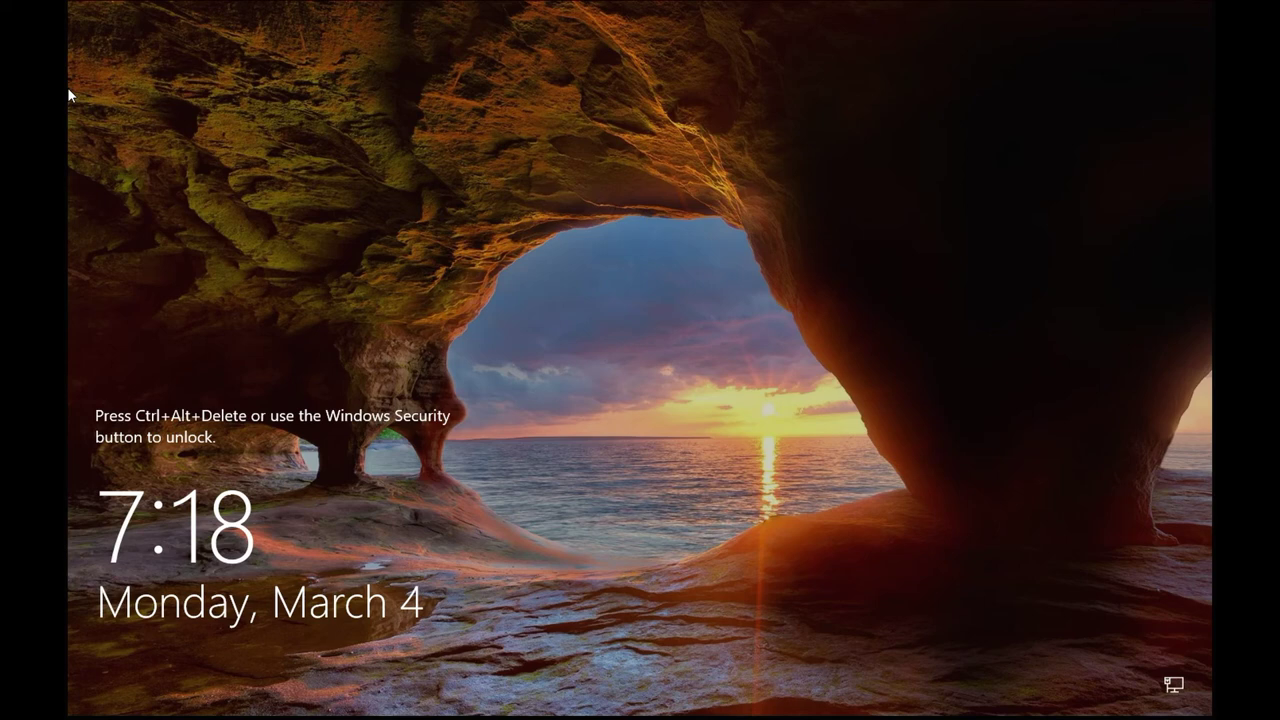
key(ctrl+alt+Delete)
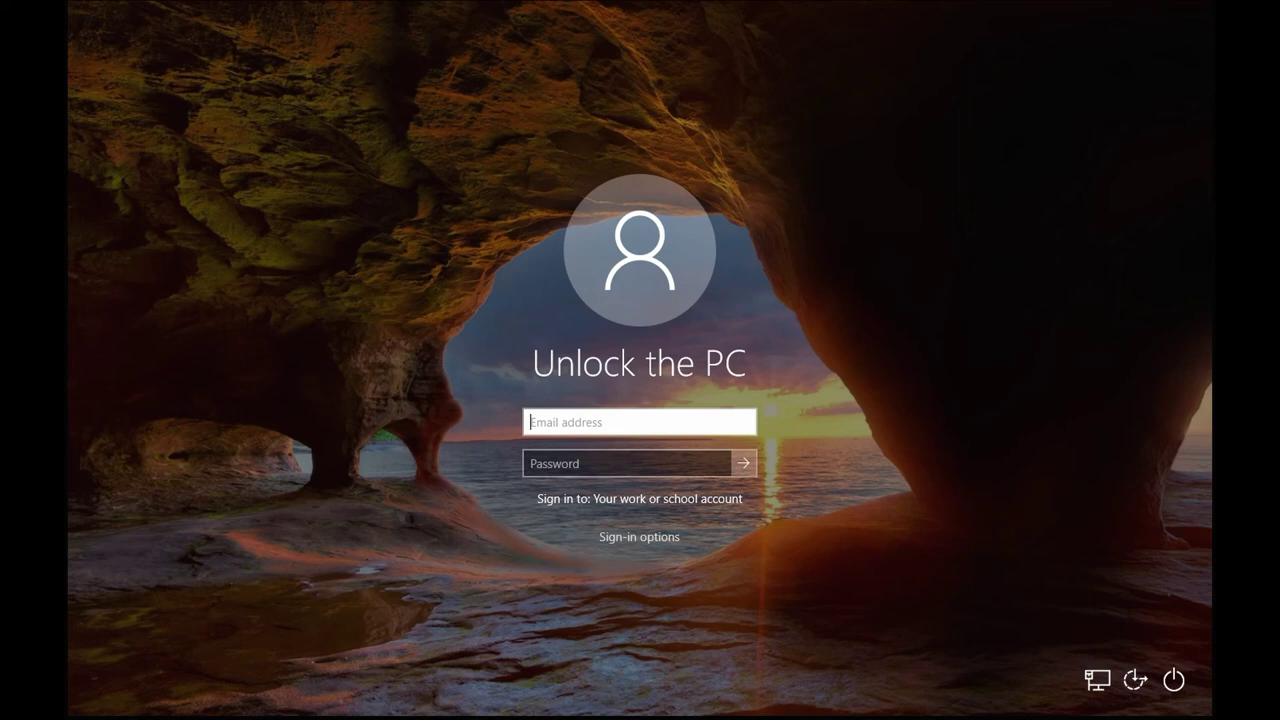
click(663, 462)
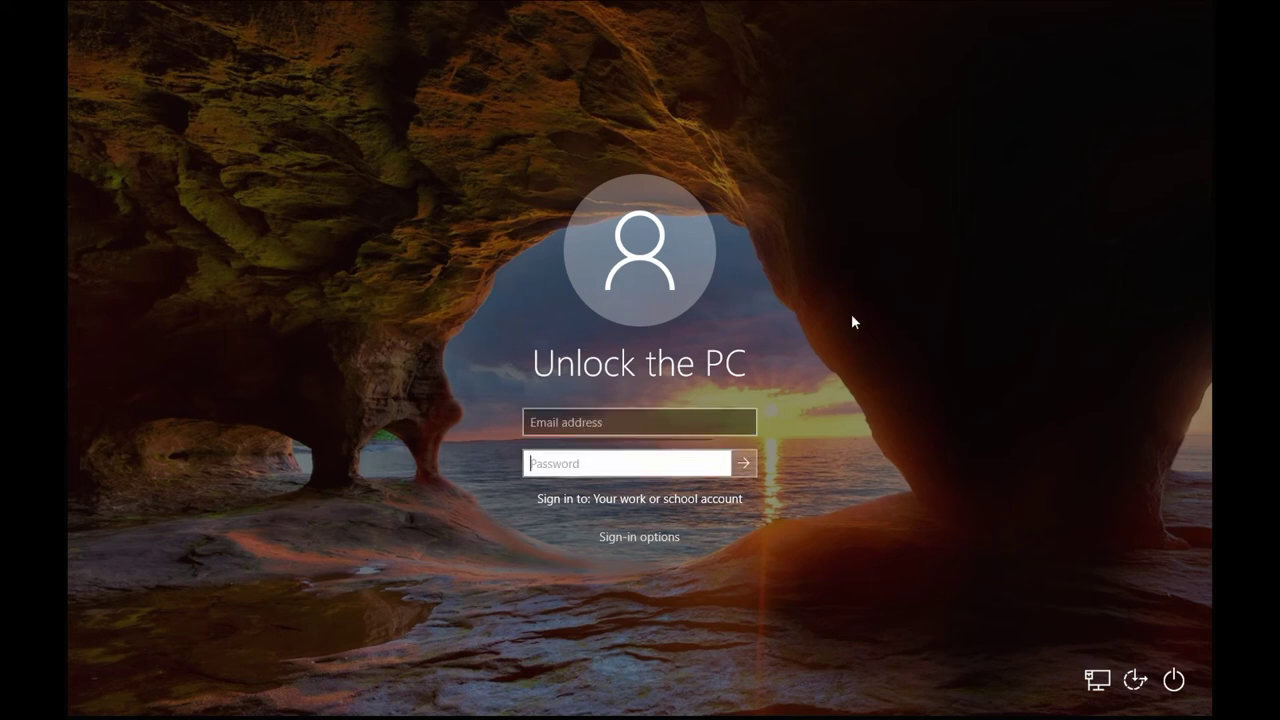
click(678, 537)
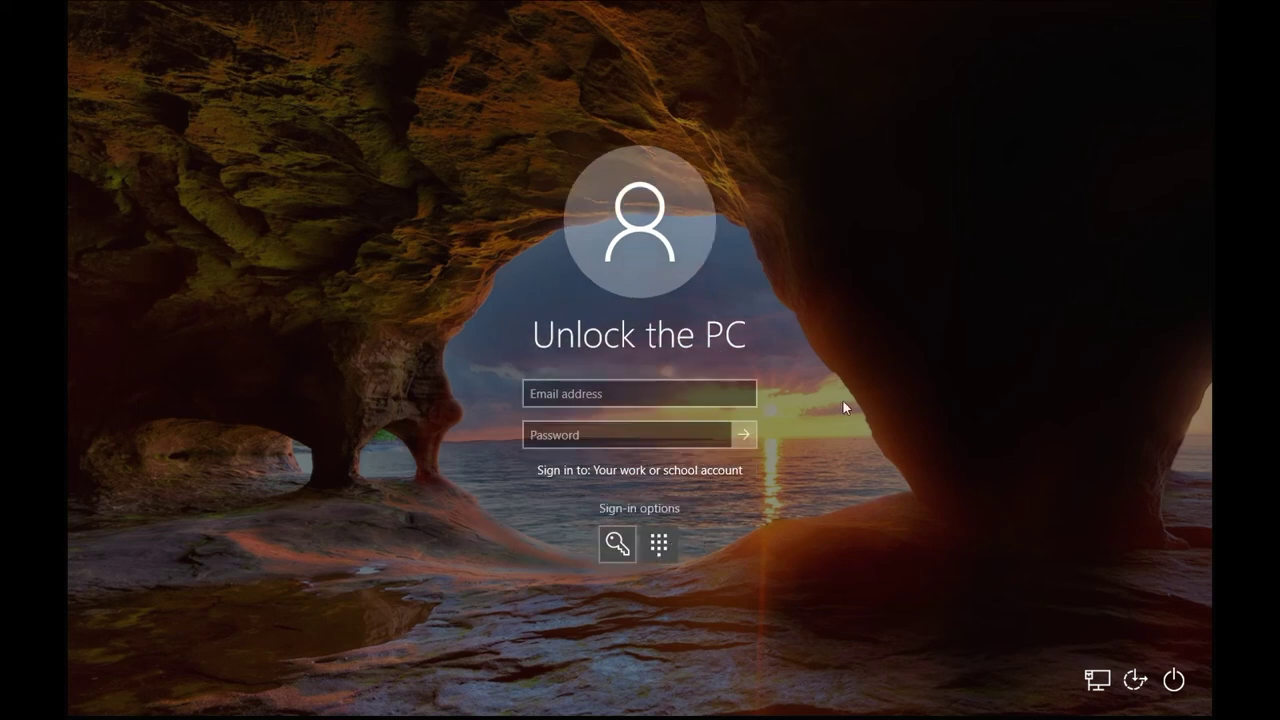
click(664, 516)
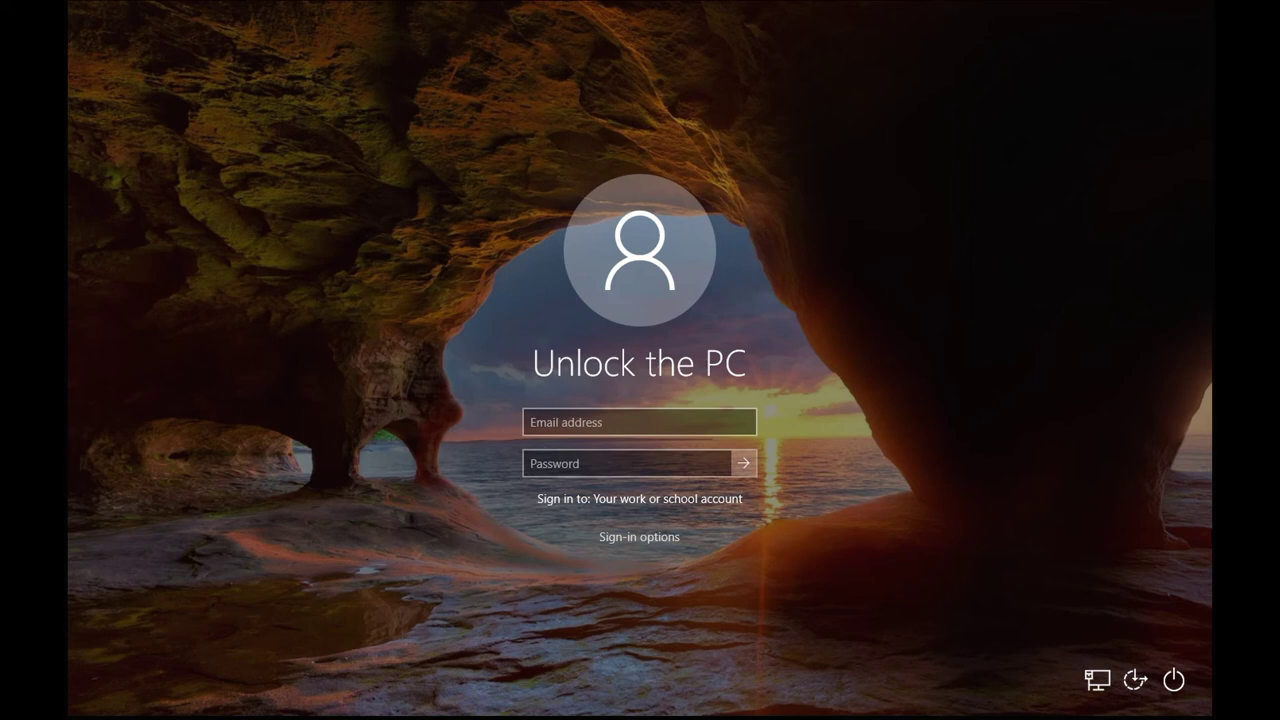
click(709, 425)
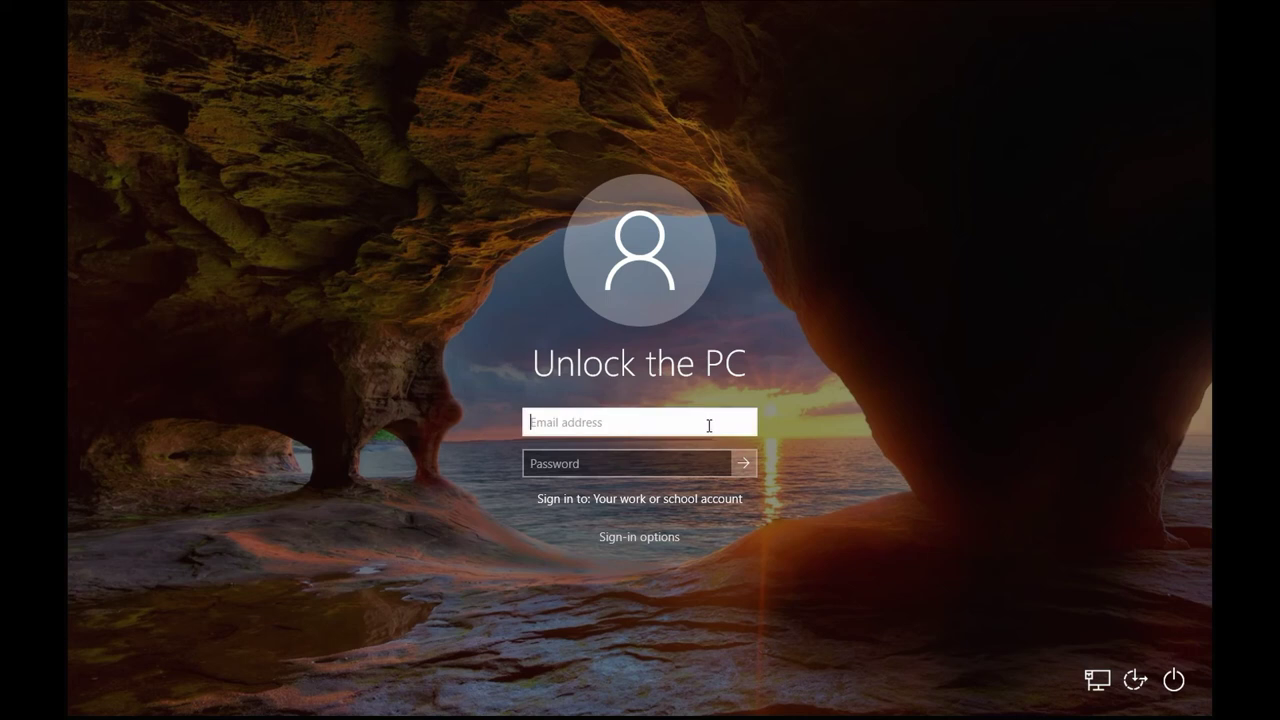
text(Jnsystems\COMM)
key(Return)
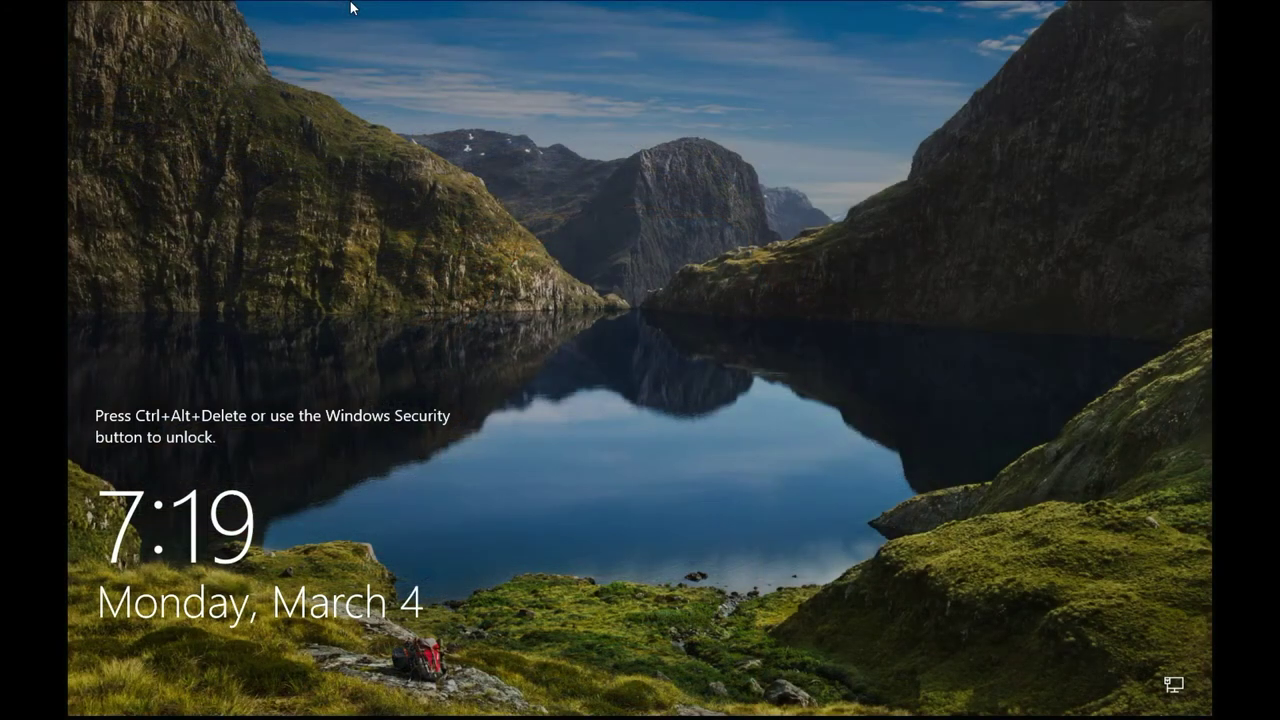
Open the unlock form, type and then clear the domain name, and exit back to the lock screen.
key(ctrl+alt+Delete)
text(Jnsys)
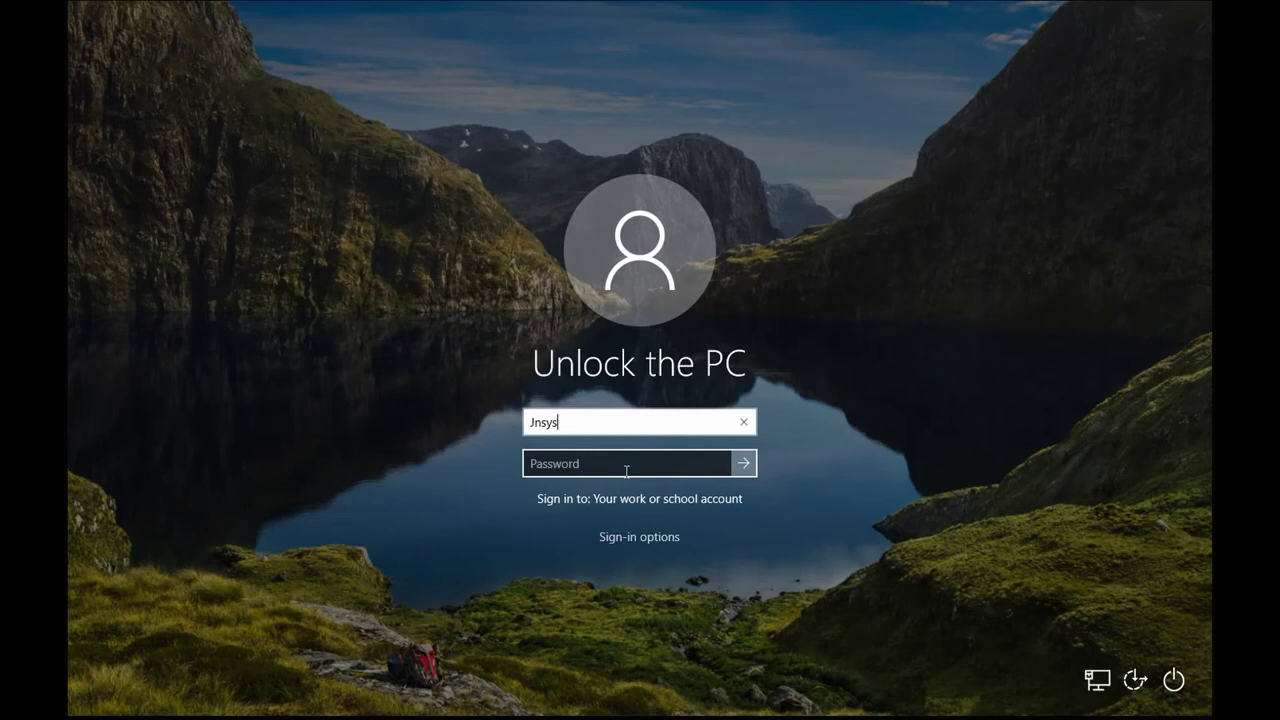
text(tems)
key(ctrl+a)
key(BackSpace)
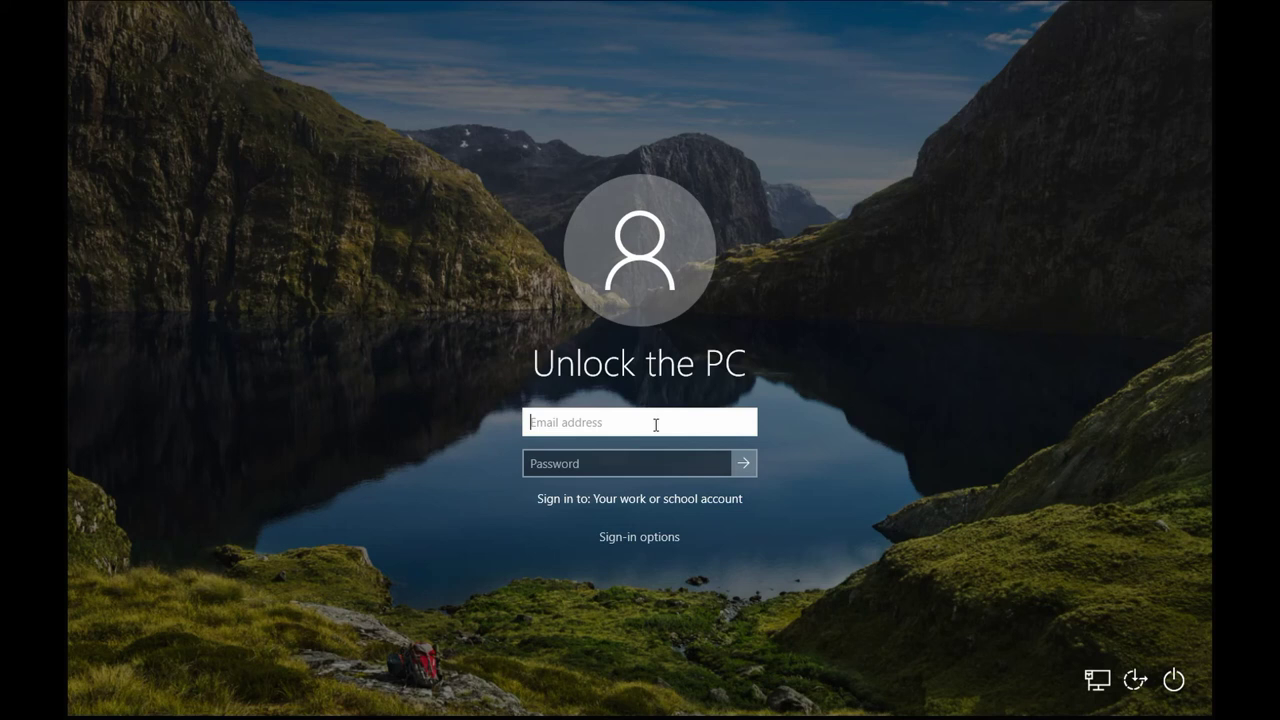
key(Escape)
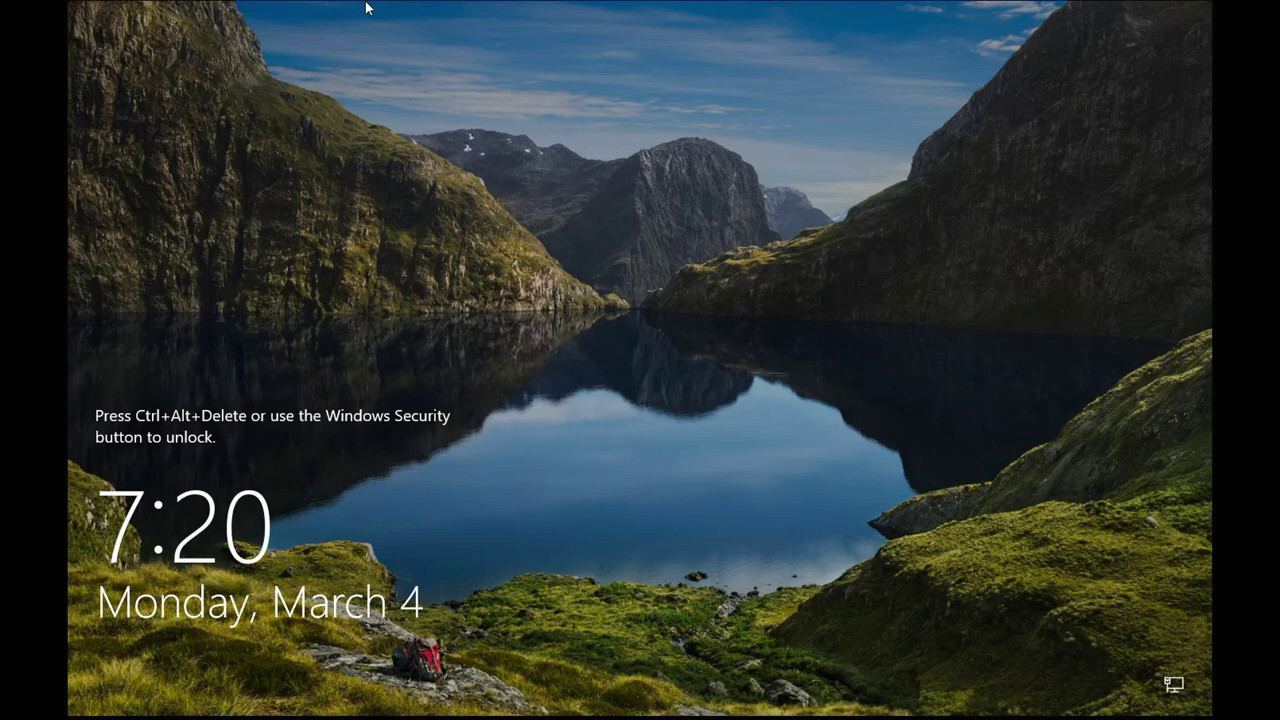
Open the sign-in form and try the user name field, PIN and password methods, and accessibility options.
key(ctrl+alt+Delete)
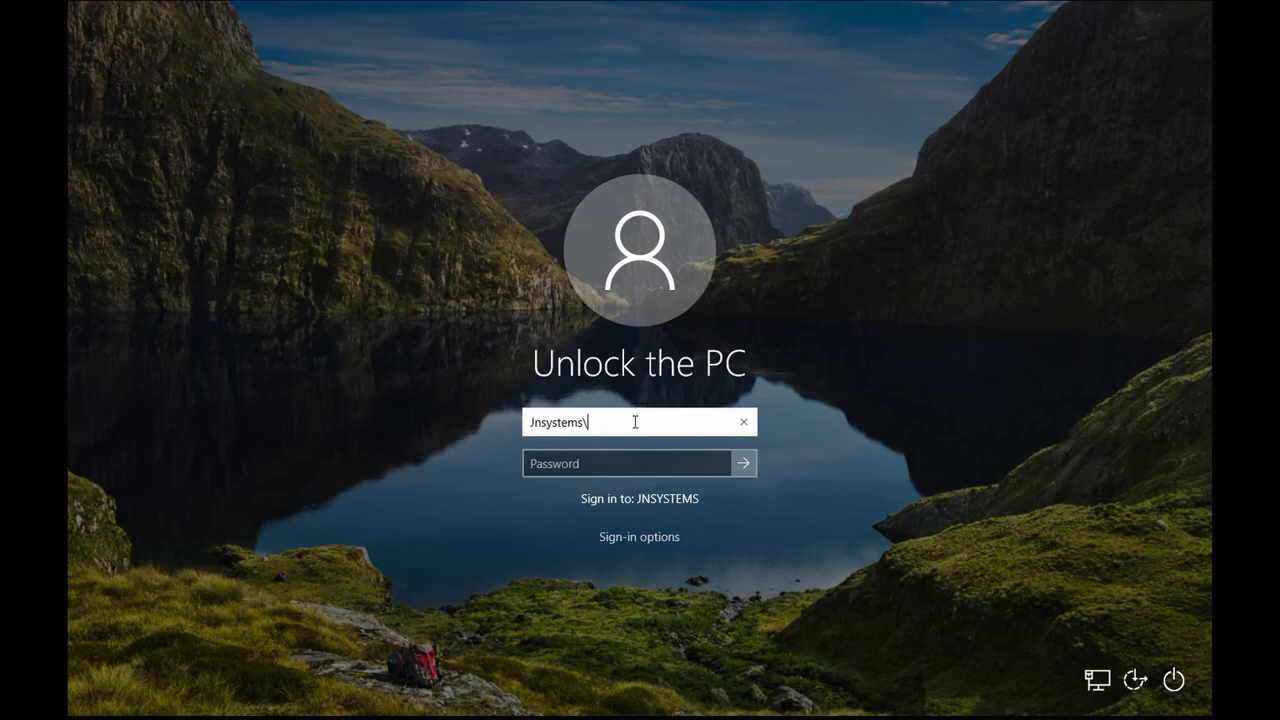
text(Admin)
key(Tab)
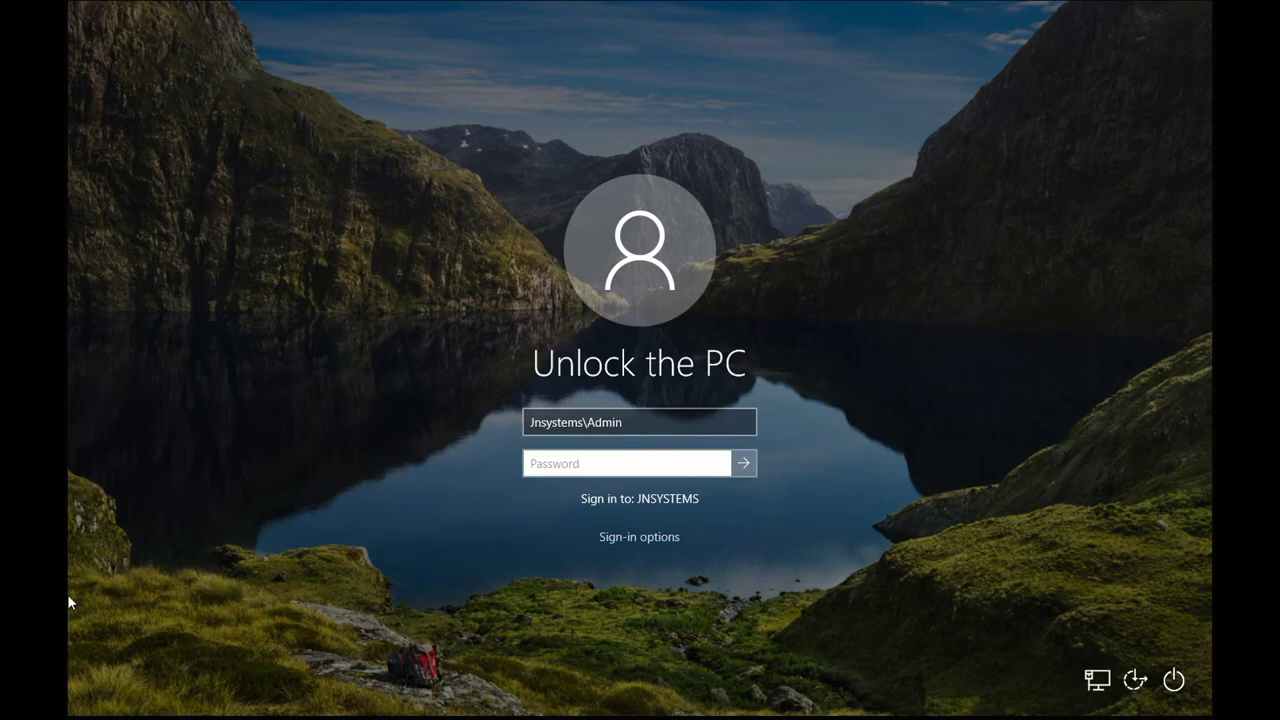
key(shift+Tab)
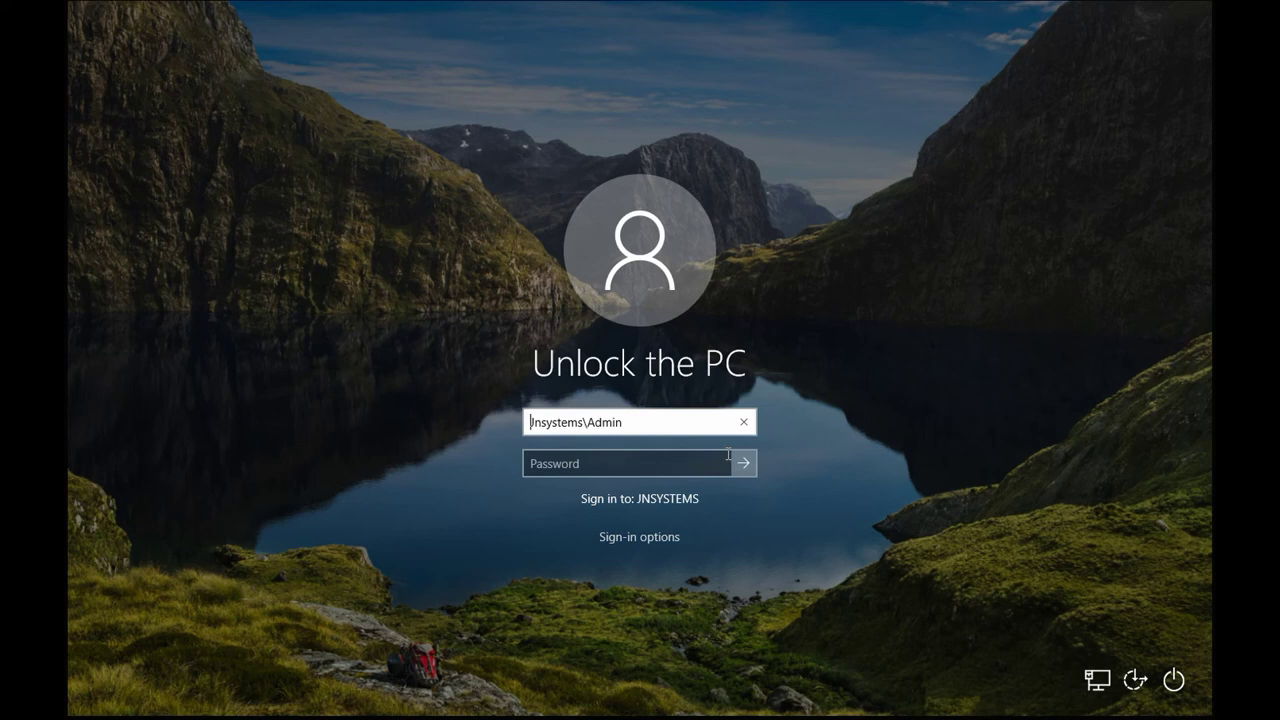
click(643, 537)
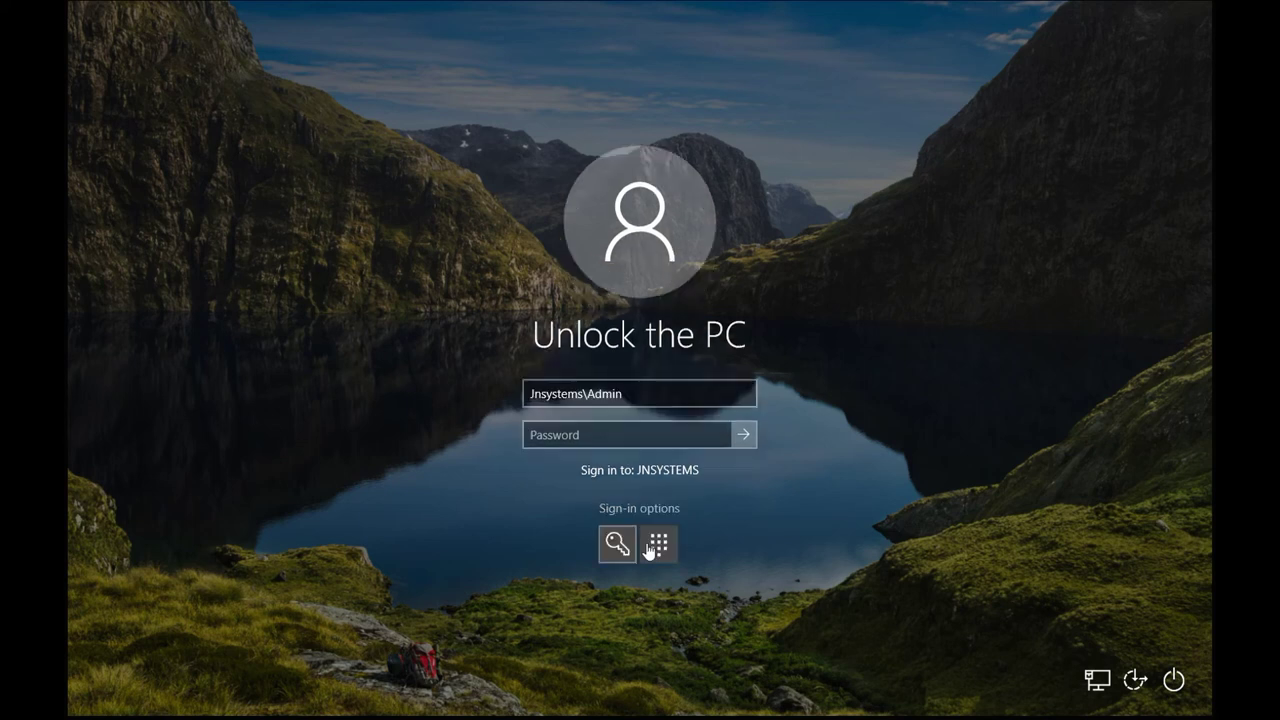
click(648, 548)
click(630, 541)
click(644, 512)
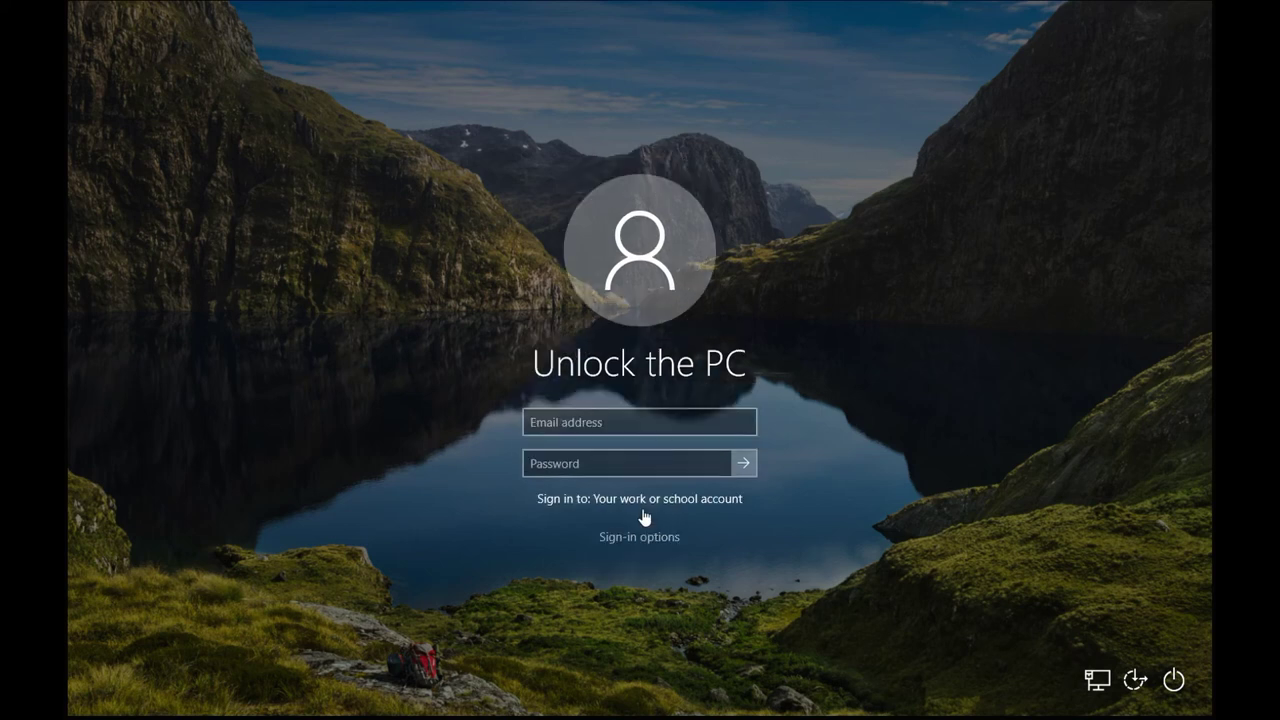
click(1135, 680)
click(903, 545)
Enter the domain user name and password and submit the sign-in.
click(576, 425)
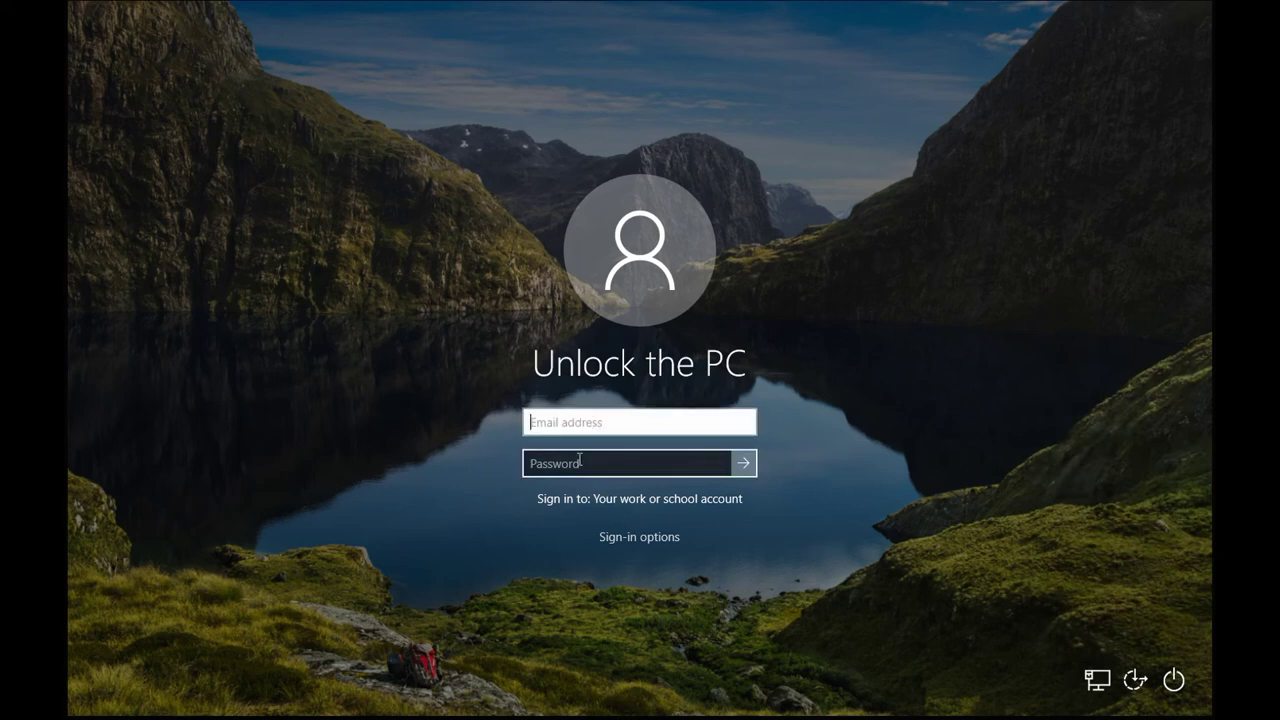
key(Tab)
click(575, 429)
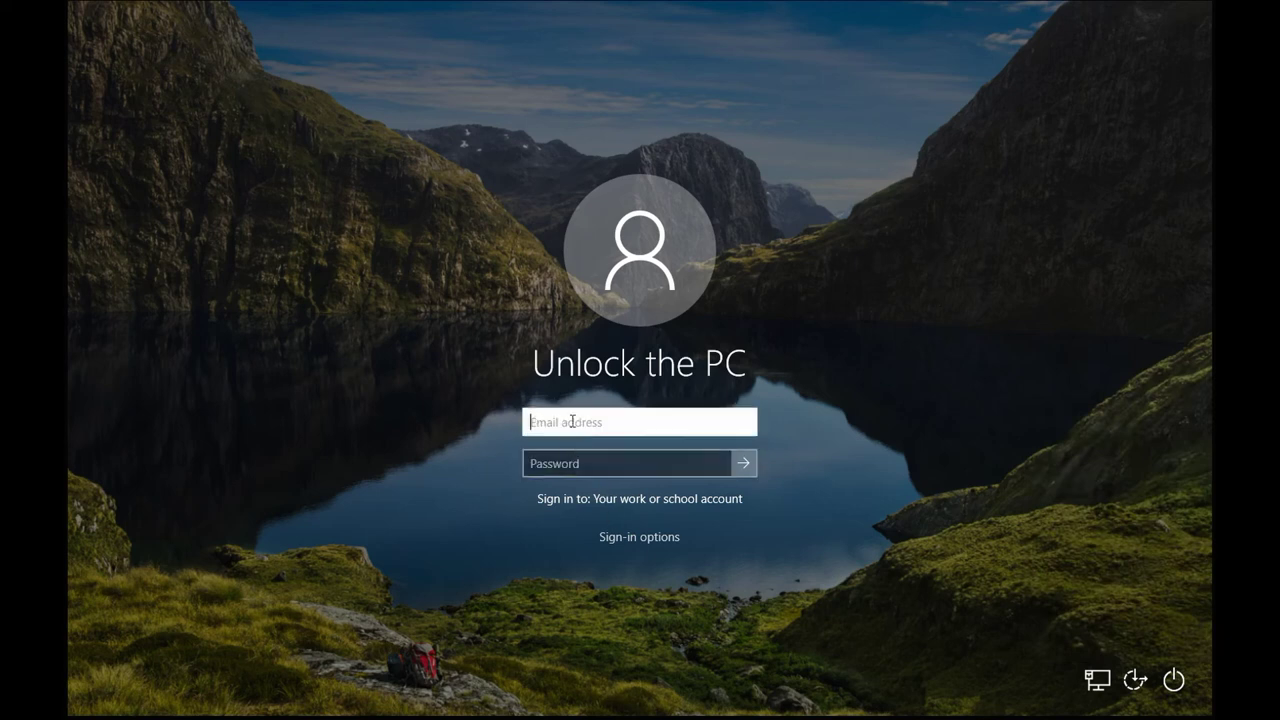
text(Jnsystems\)
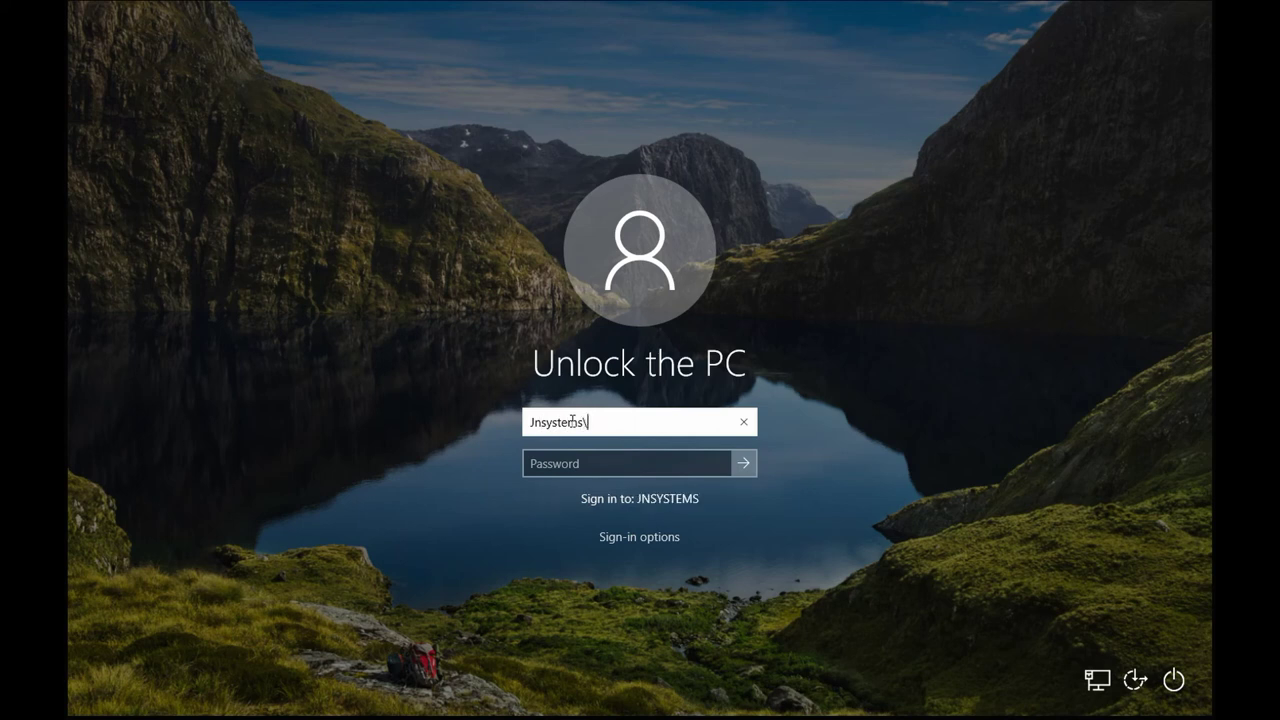
text(user)
key(Return)
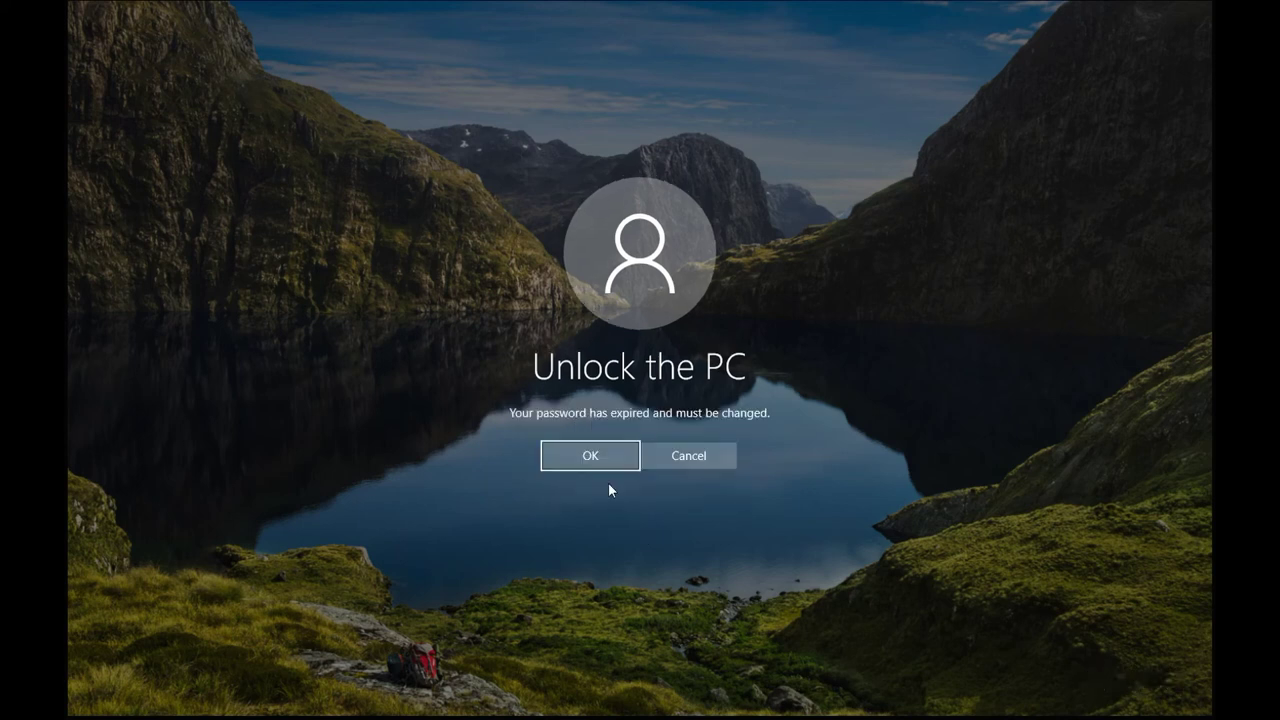
Change the expired domain password, then retry the unlock and get the locked-computer notice.
click(589, 455)
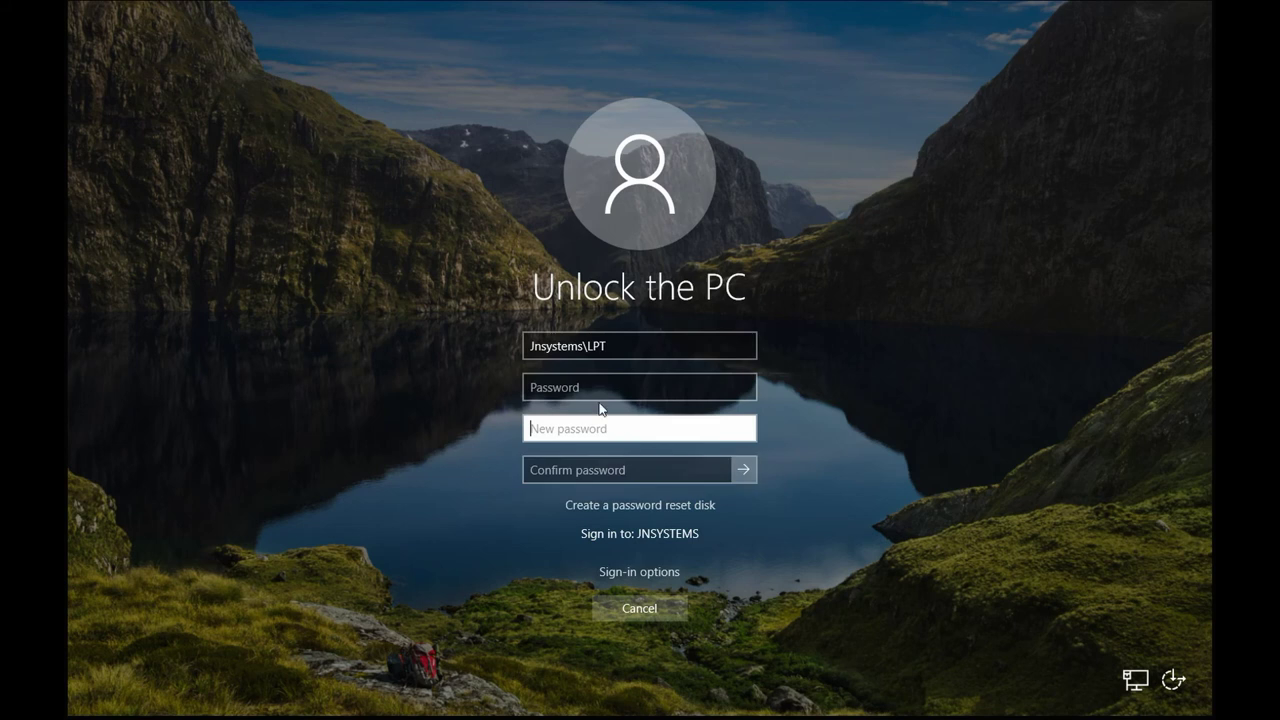
click(741, 472)
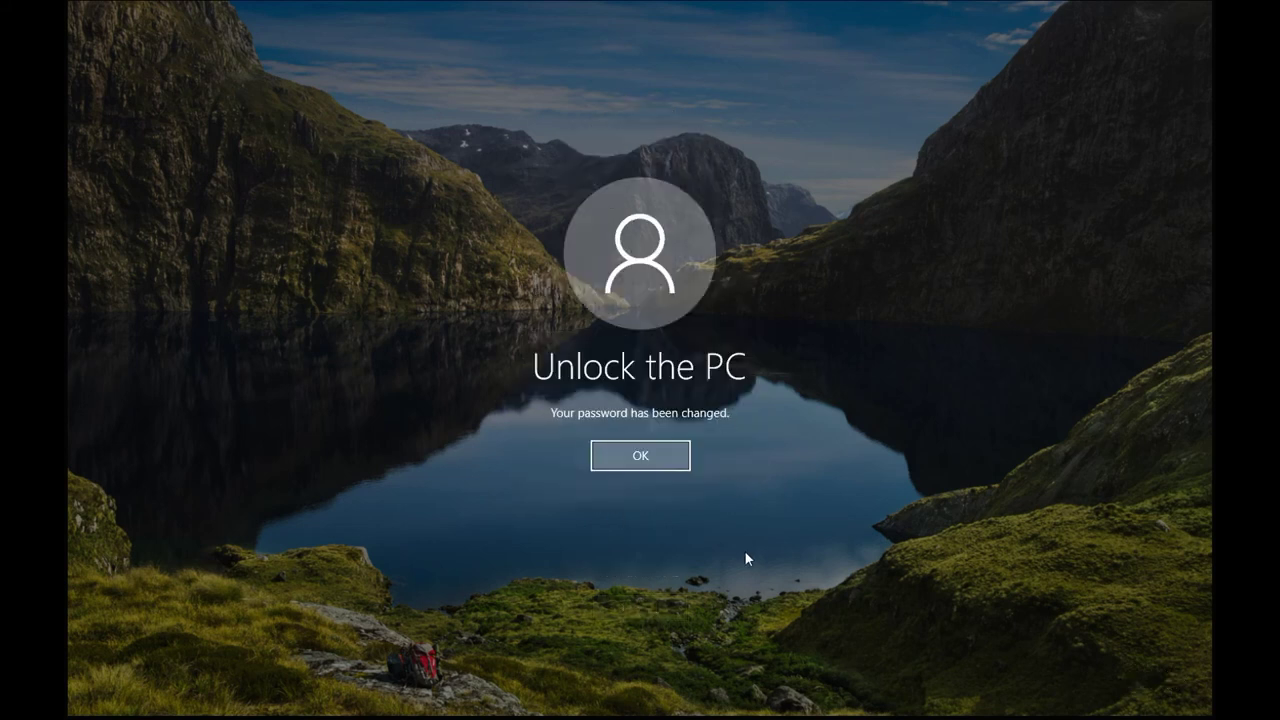
click(646, 450)
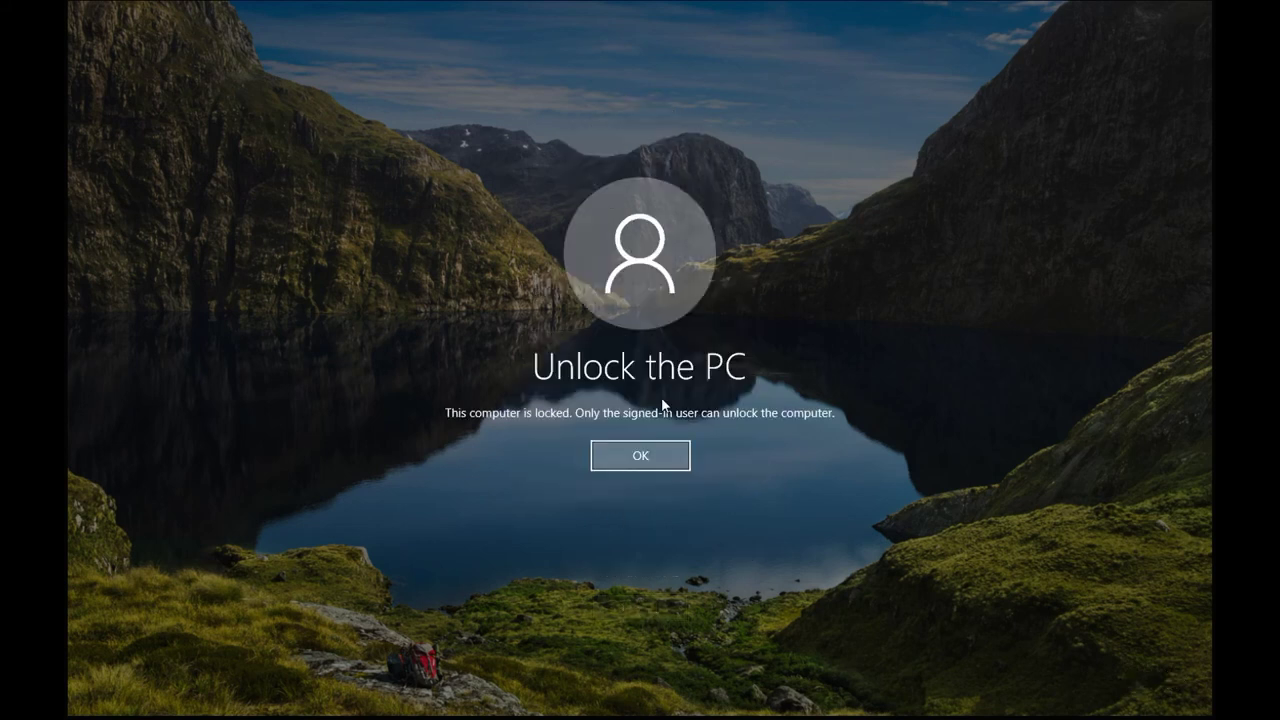
click(658, 463)
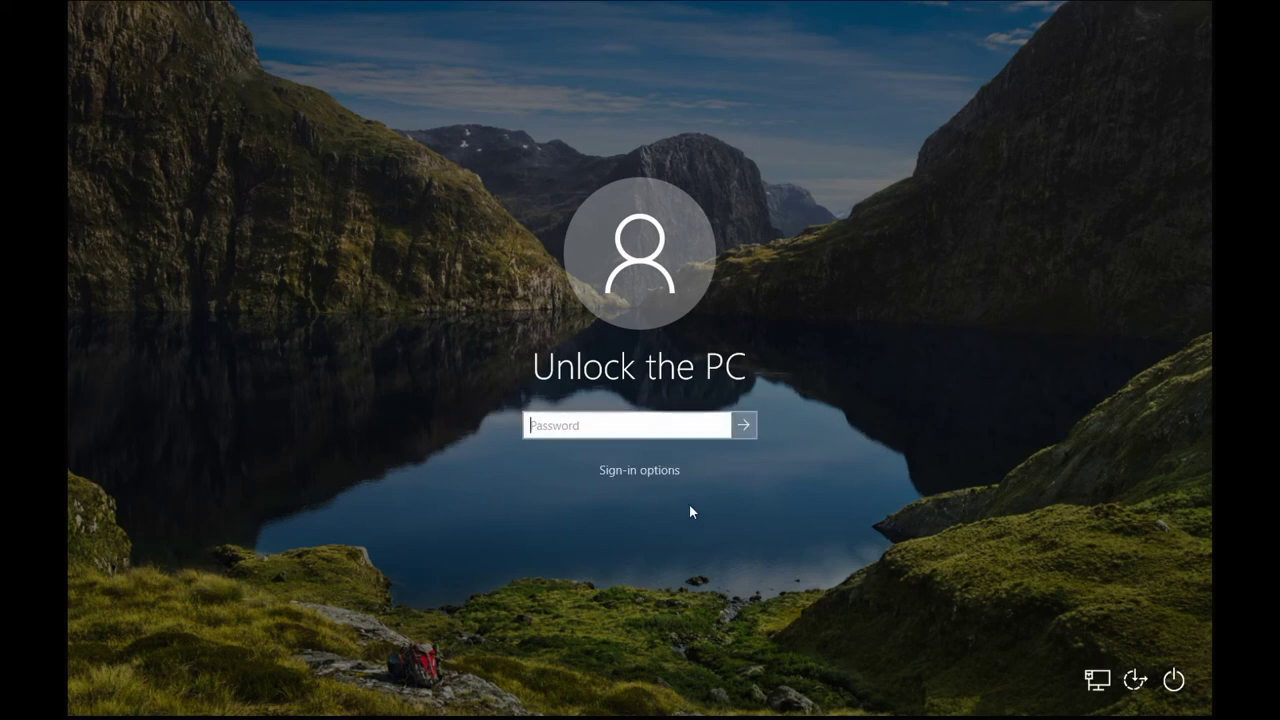
click(648, 472)
click(743, 426)
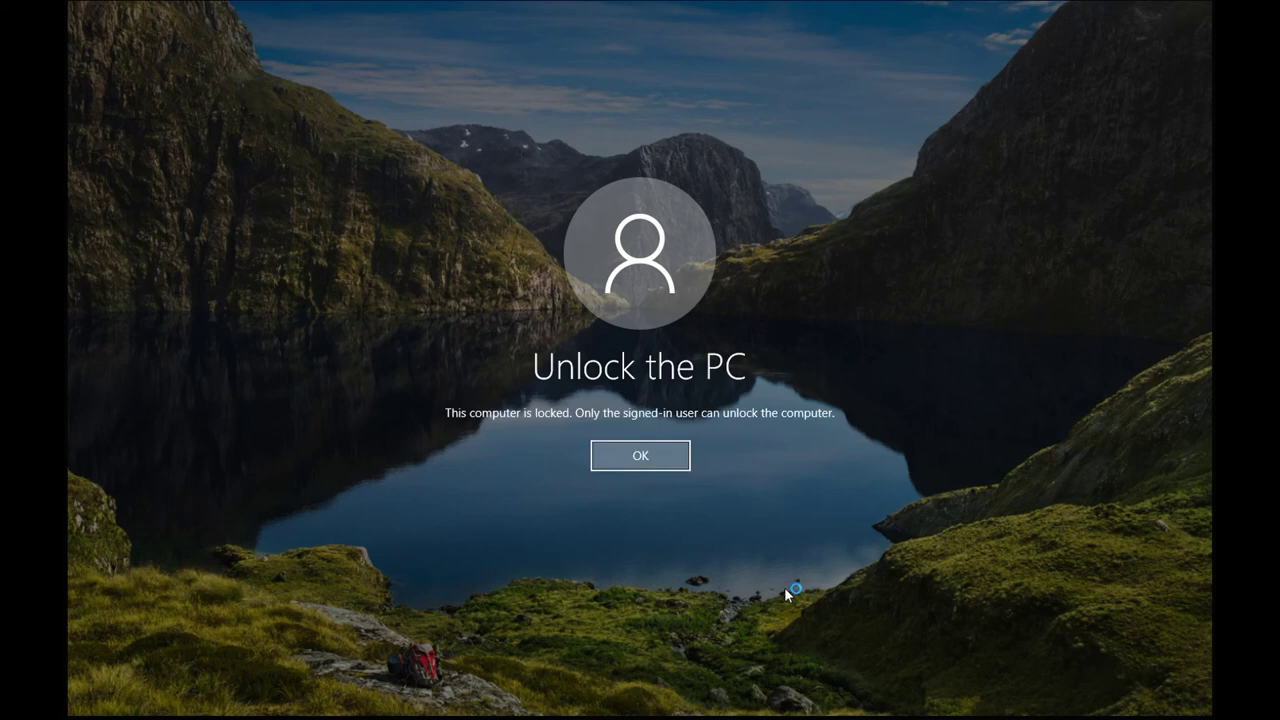
click(643, 455)
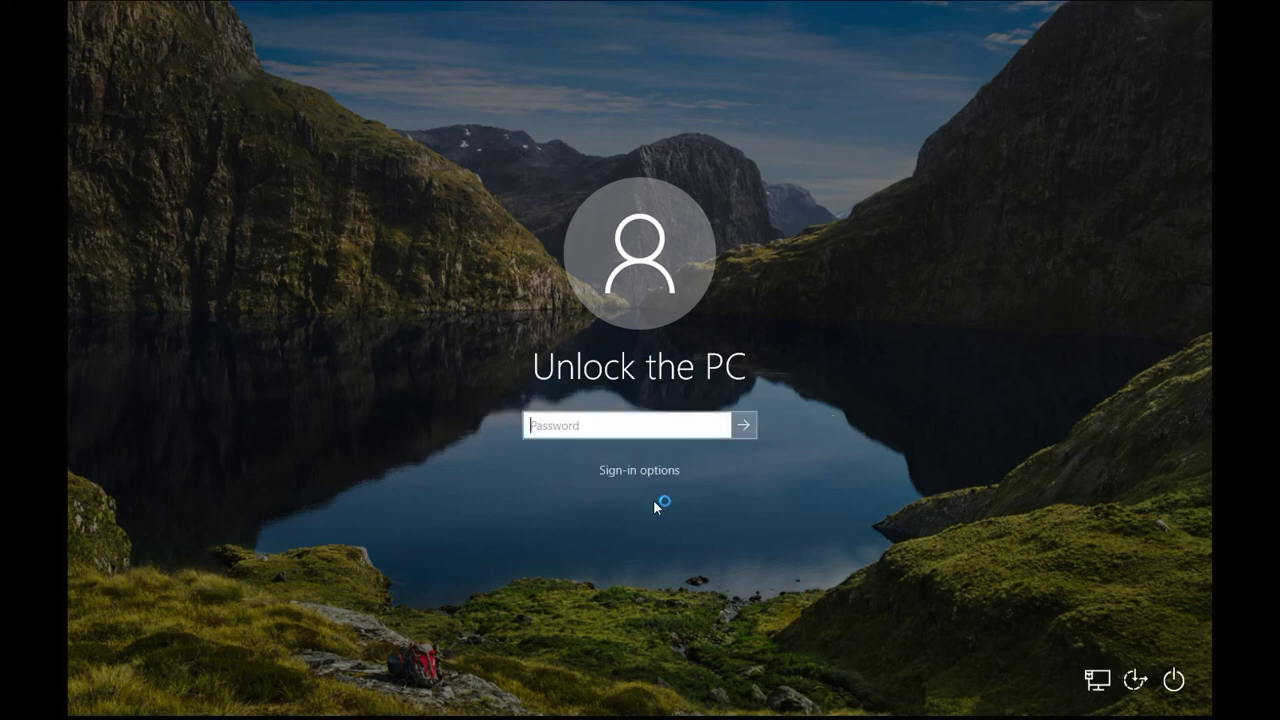
click(640, 470)
click(618, 503)
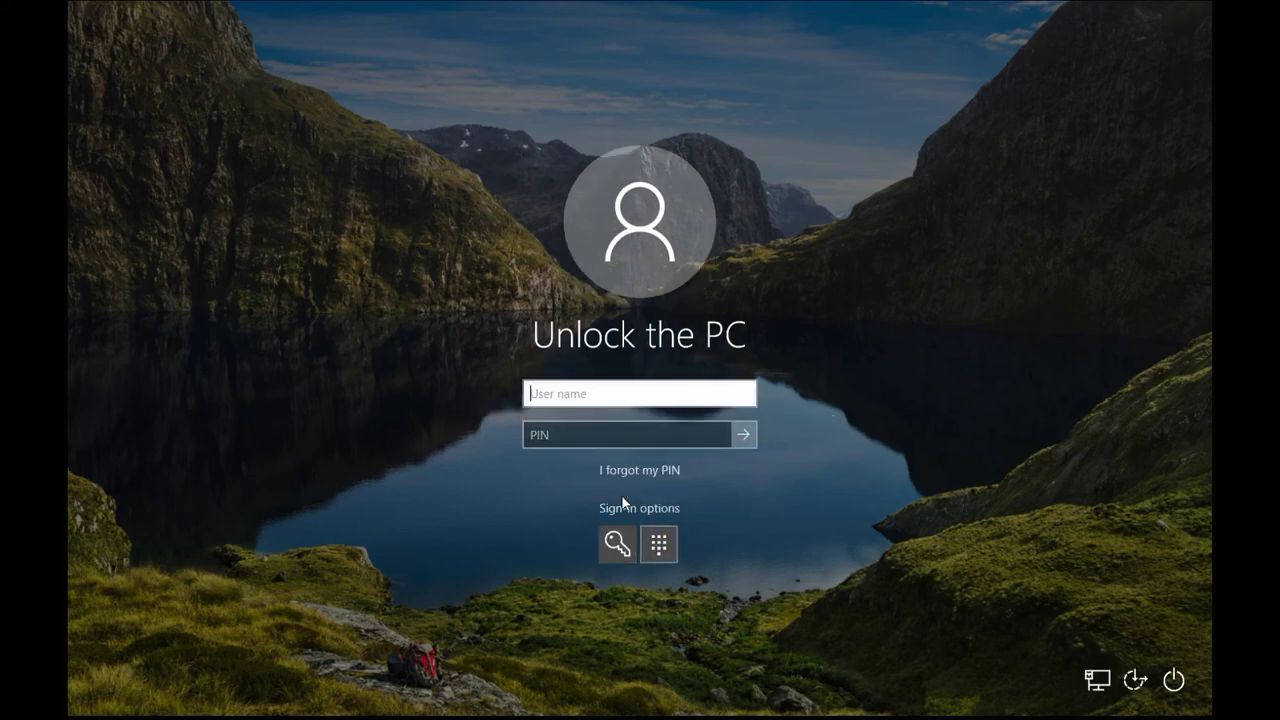
click(626, 537)
click(630, 472)
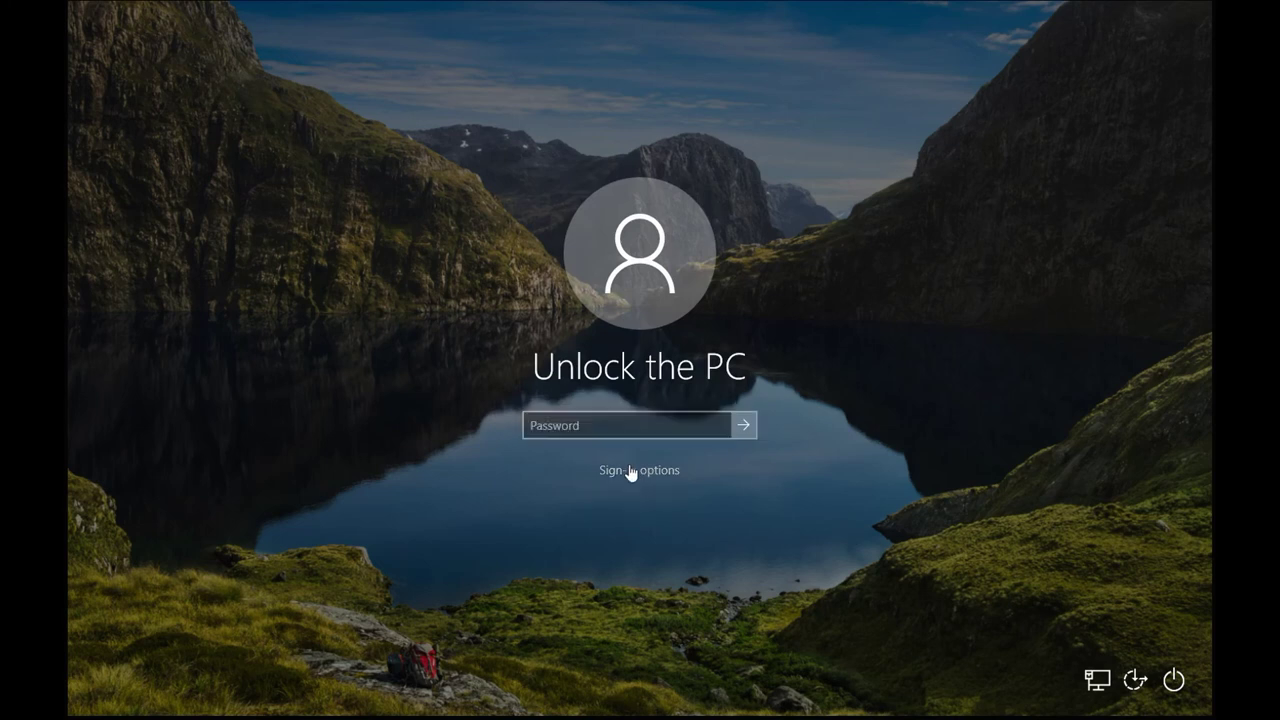
click(630, 472)
click(634, 471)
click(610, 419)
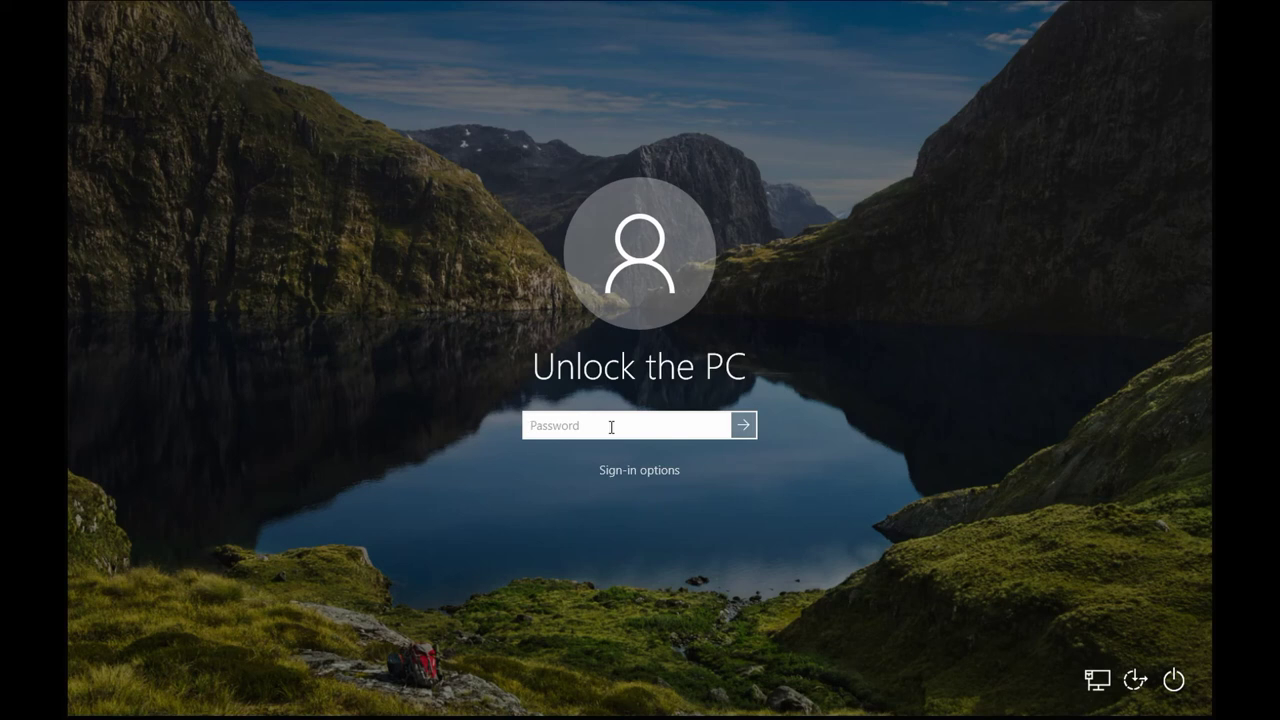
key(Return)
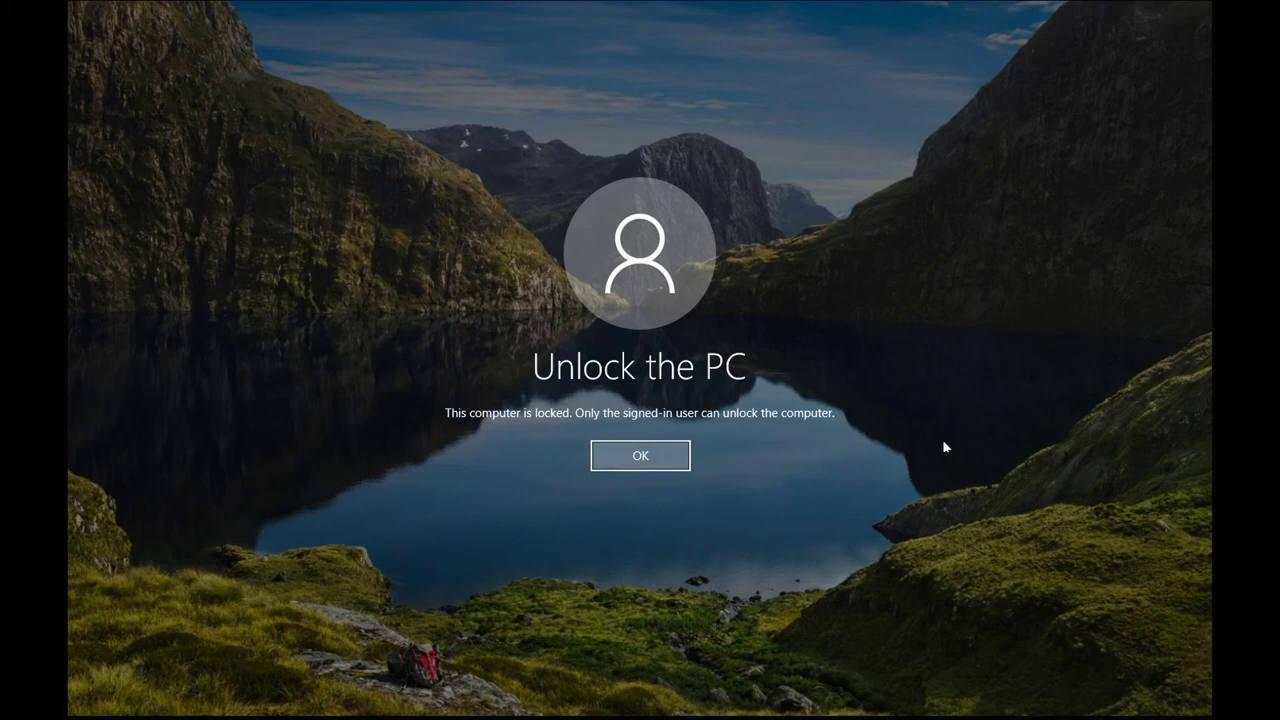
click(679, 449)
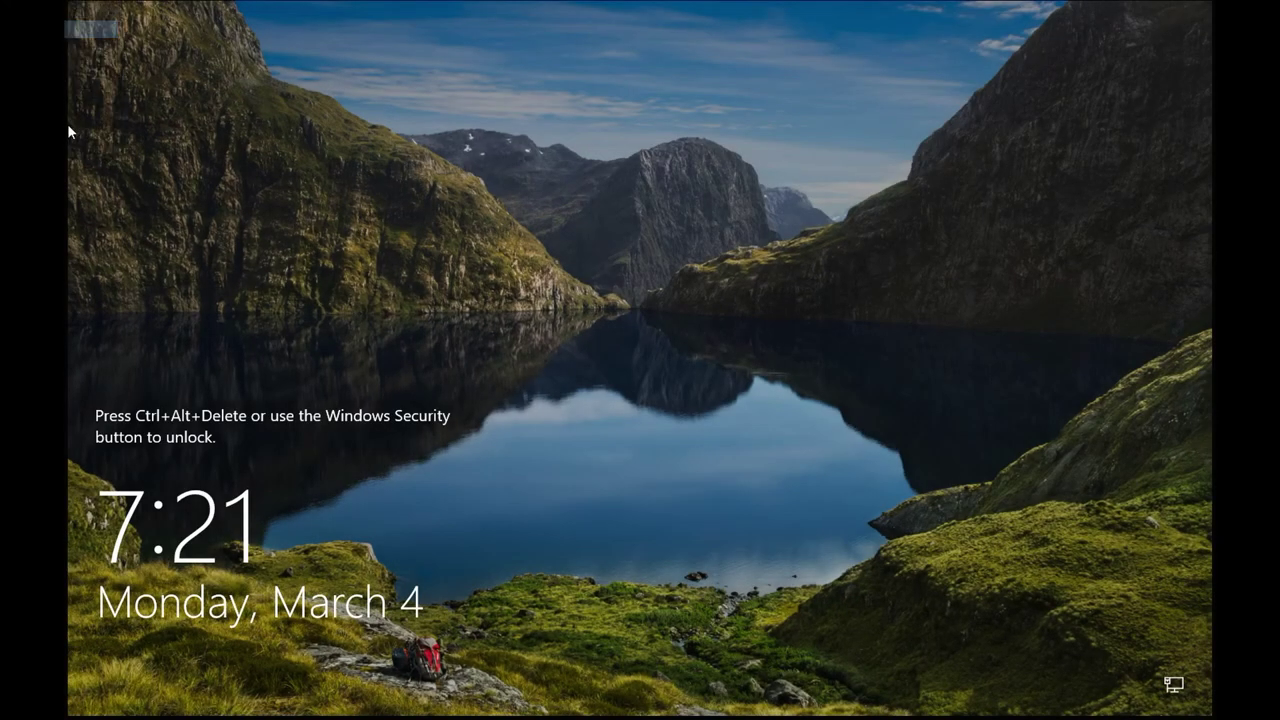
key(ctrl+alt+Delete)
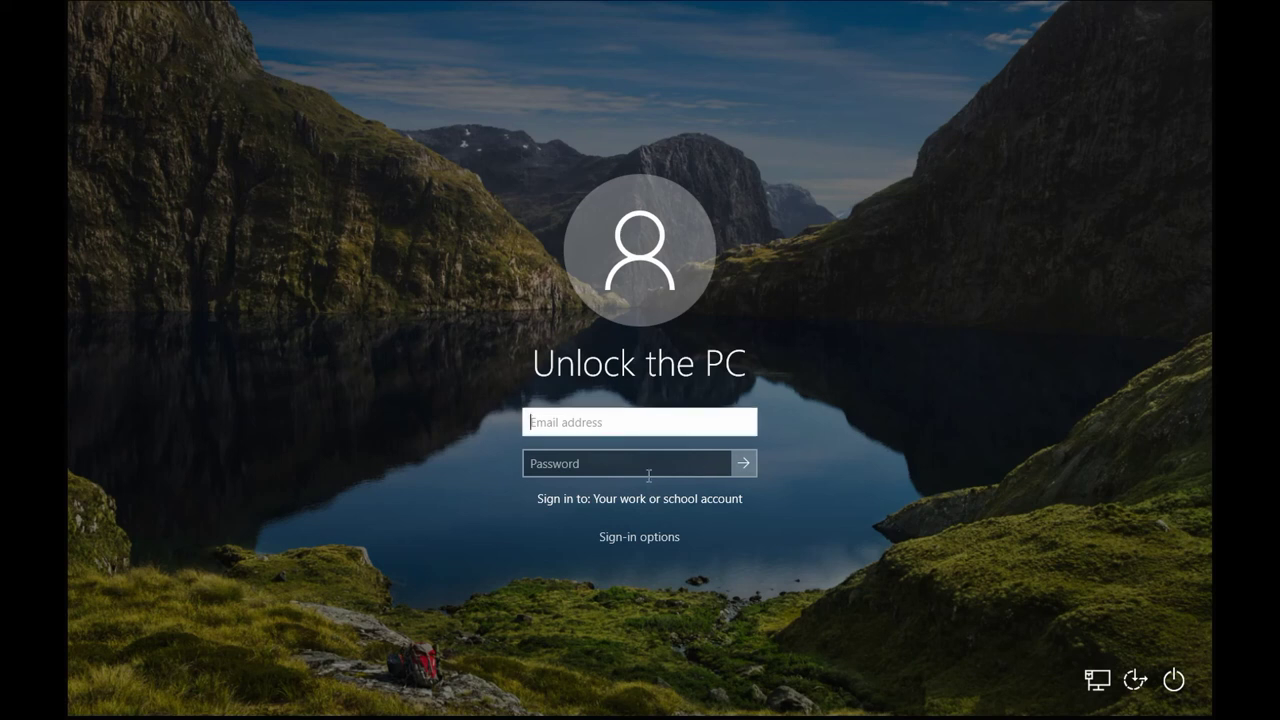
text(Jnsystems\Admin)
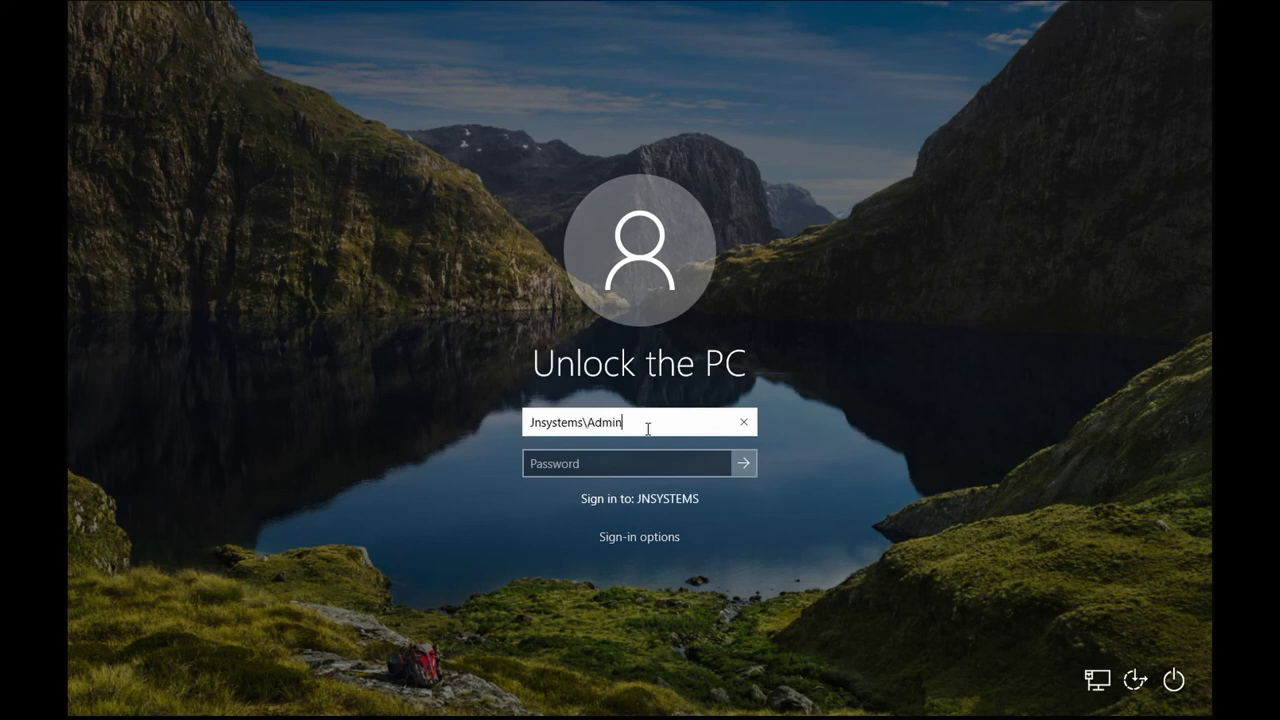
key(Return)
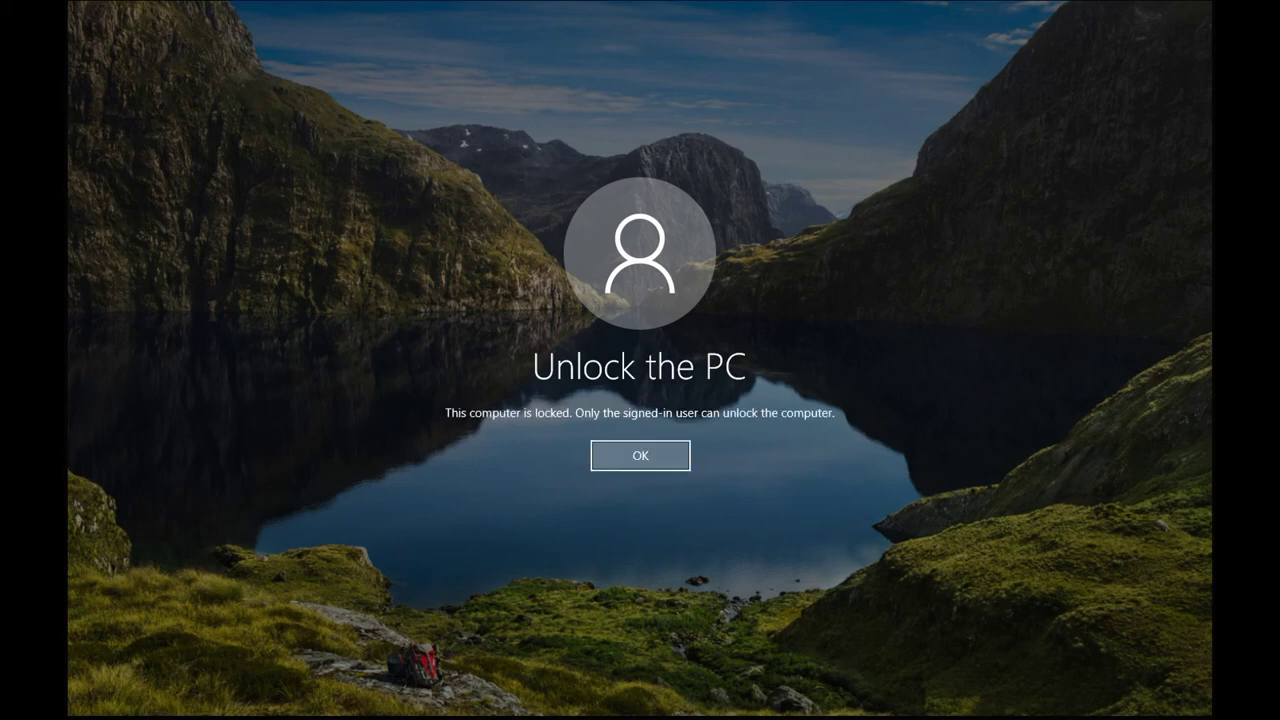
Dismiss the computer-locked notice and try a JNSYSTEMS domain user name, then back out to the lock screen.
click(627, 457)
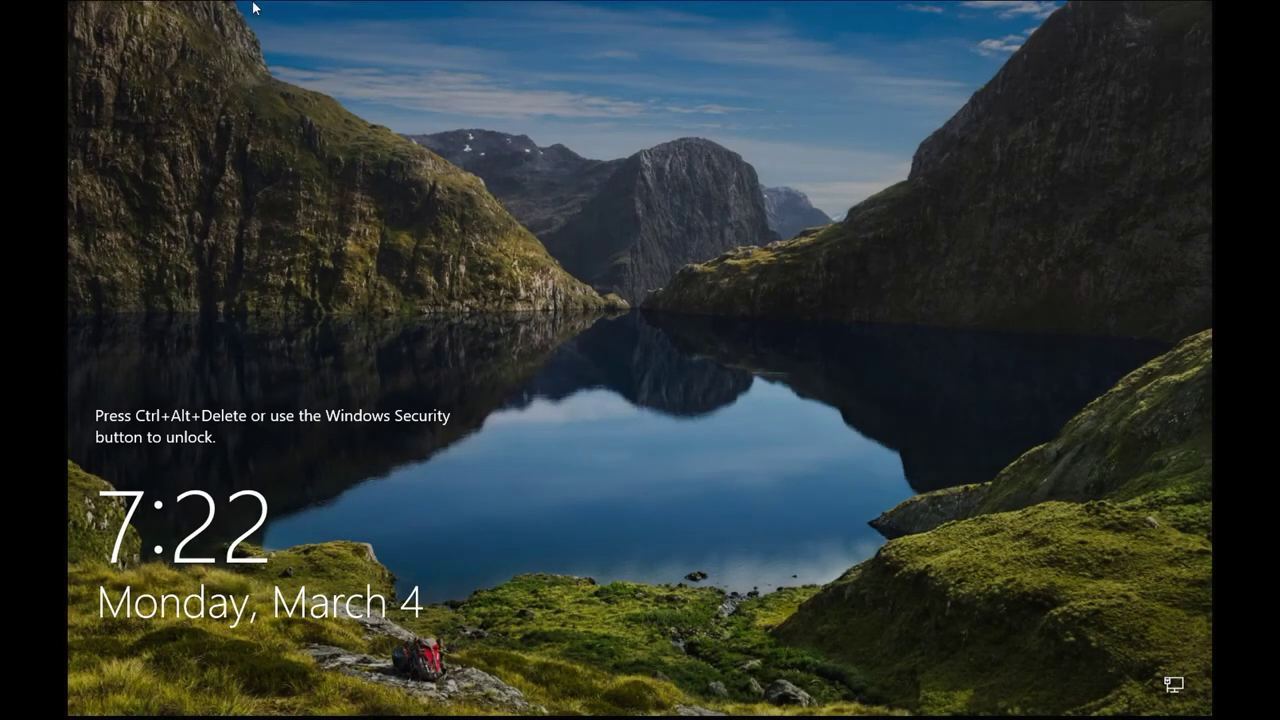
key(ctrl+alt+Delete)
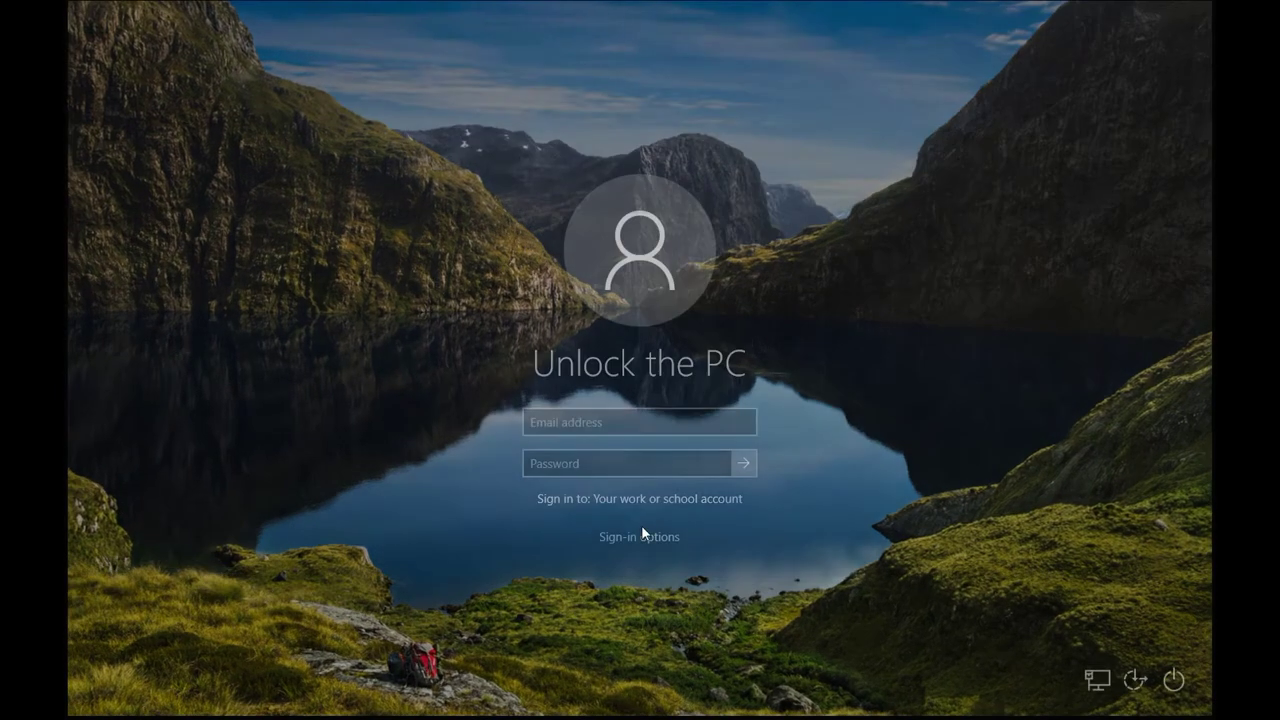
text(Jn)
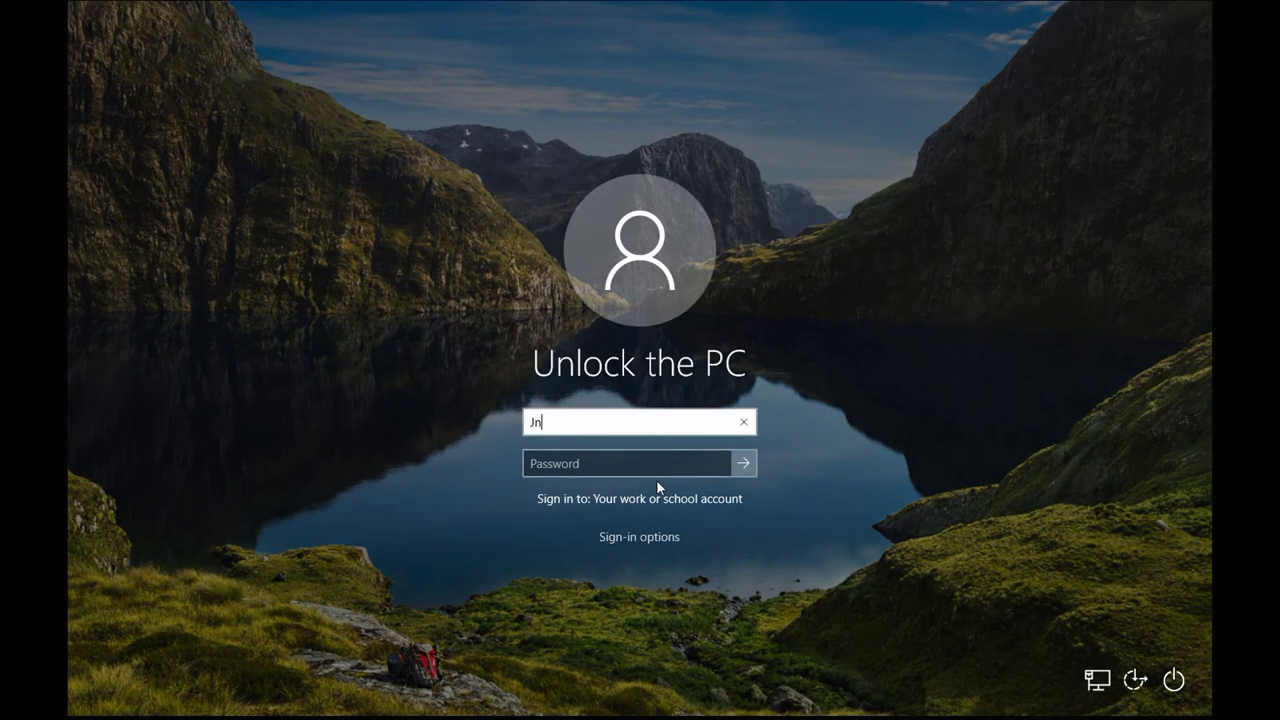
text(systems\COM4)
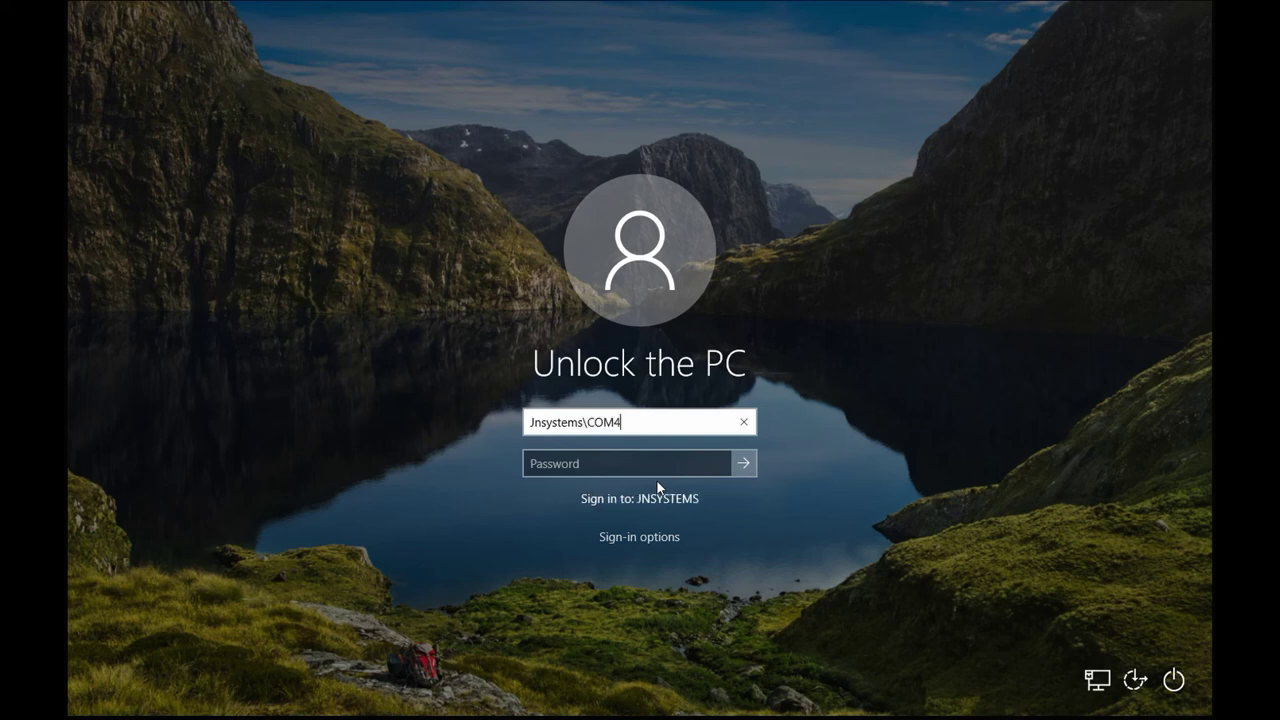
key(Escape)
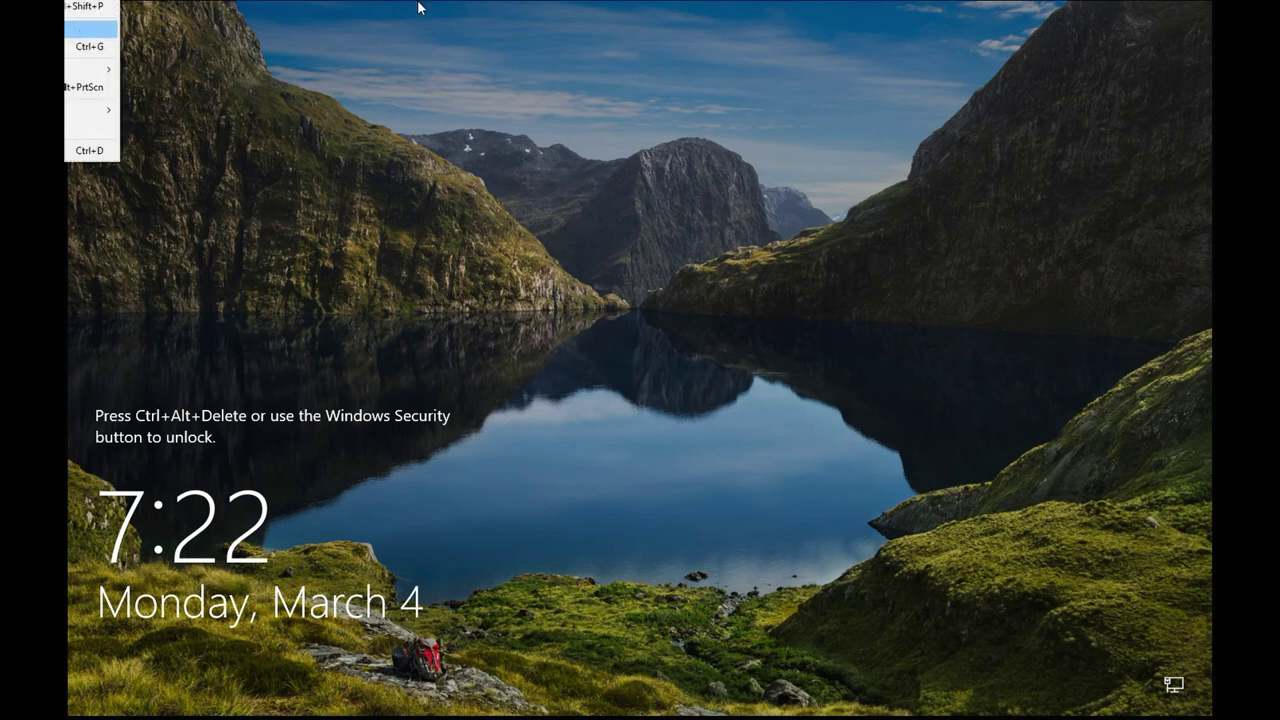
key(Return)
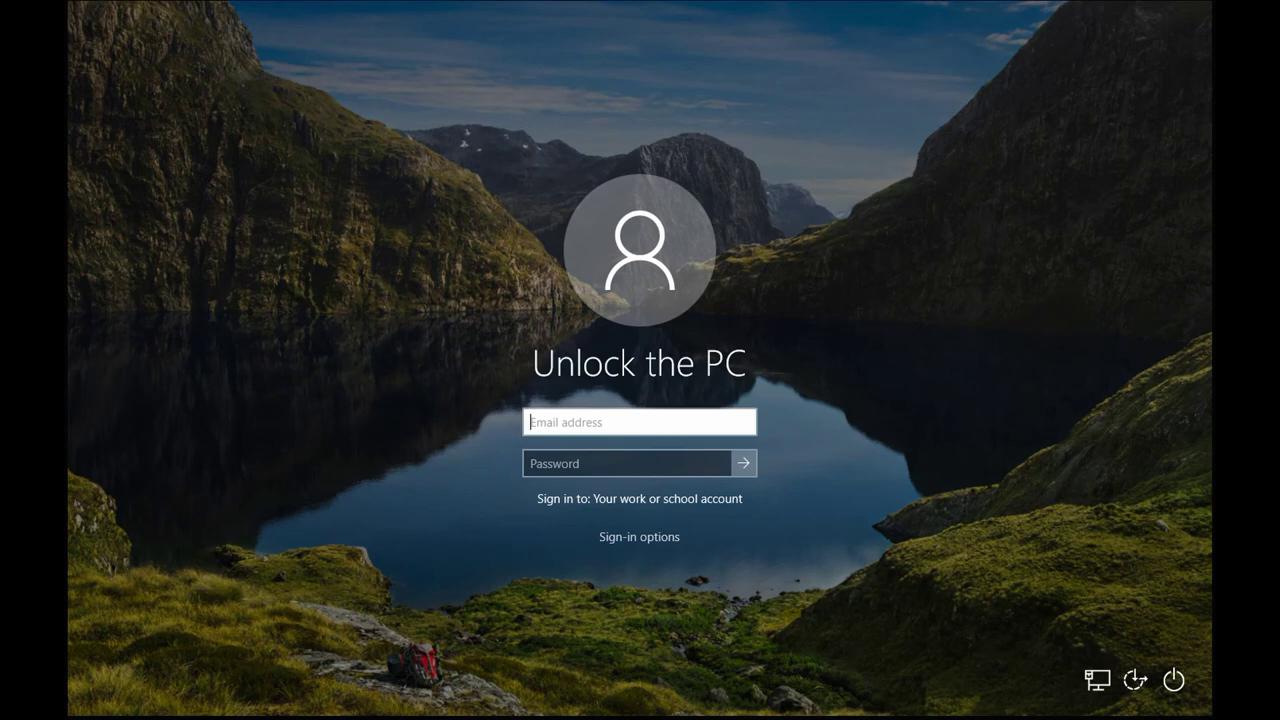
Re-enter the JNSYSTEMS domain user name on the sign-in form and submit it.
click(1180, 682)
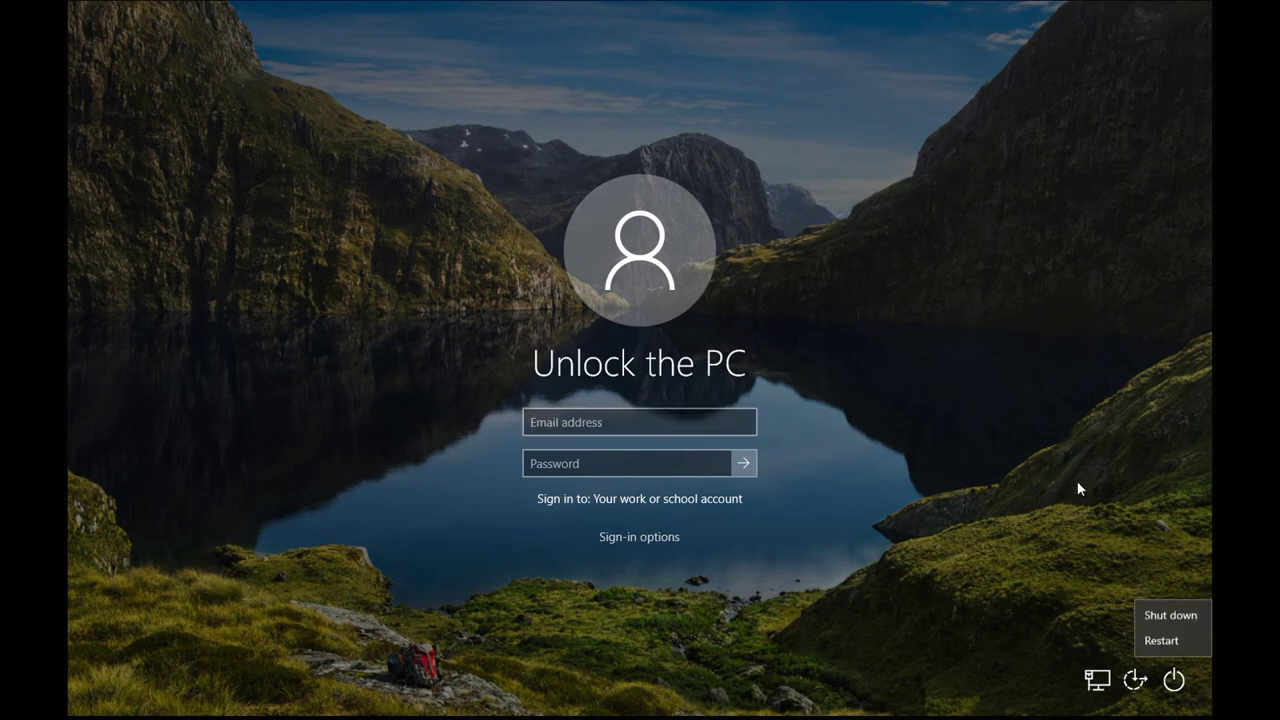
click(939, 453)
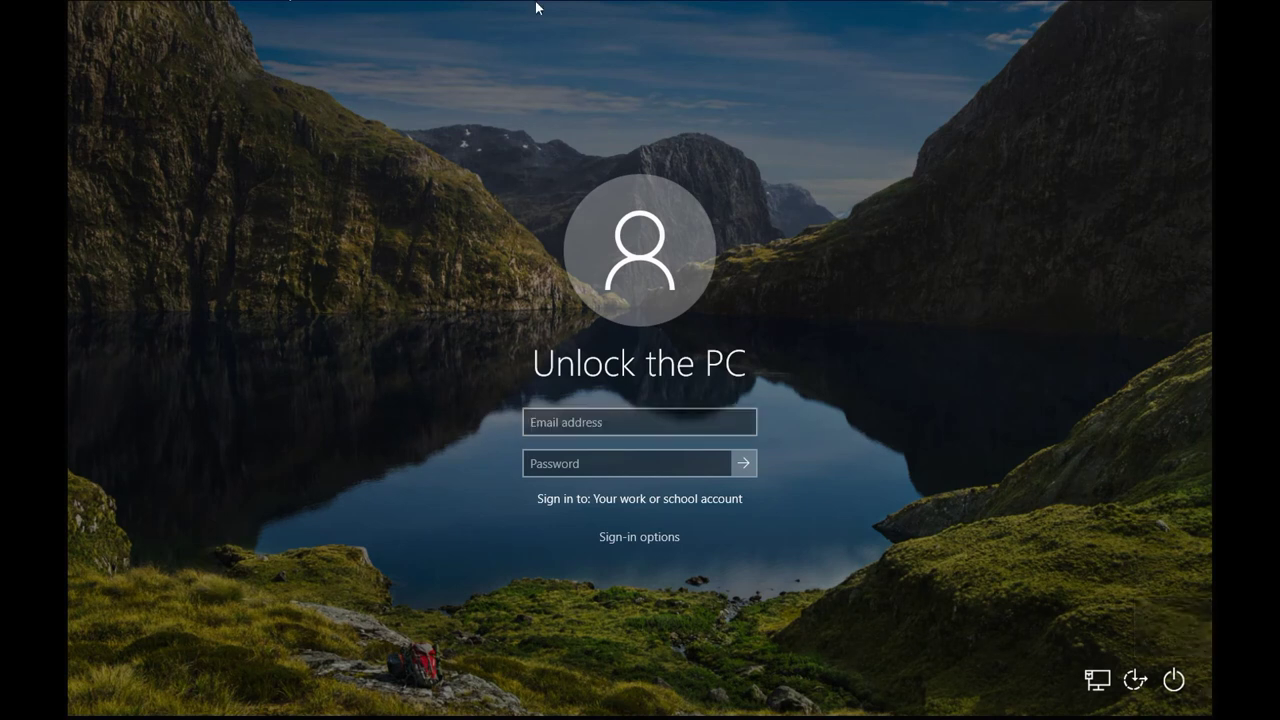
click(594, 422)
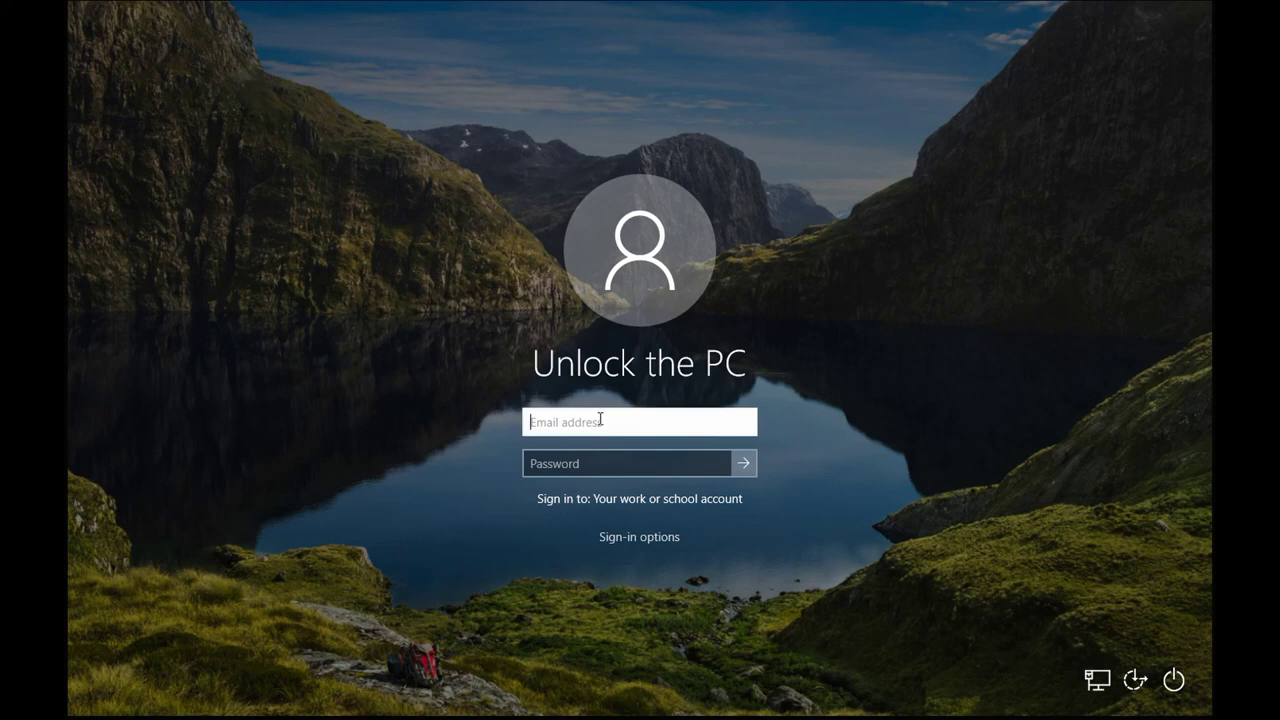
text(JNsystems\COM)
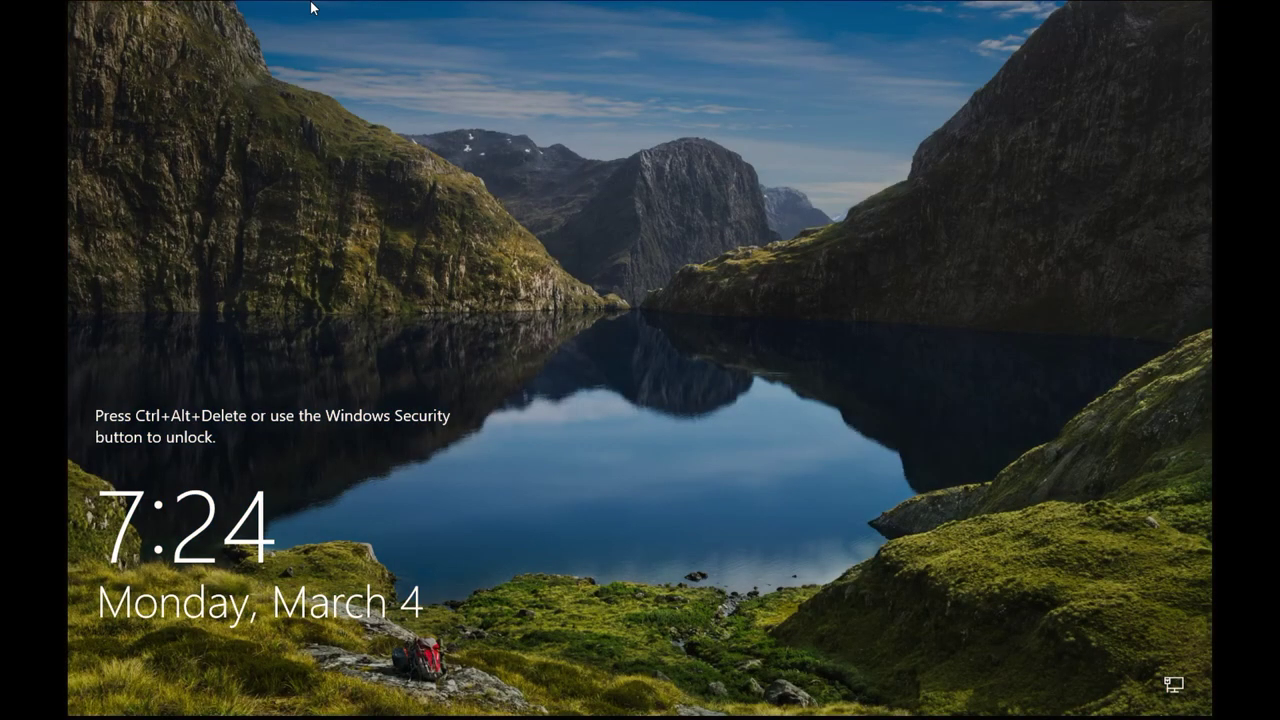
key(ctrl+alt+Delete)
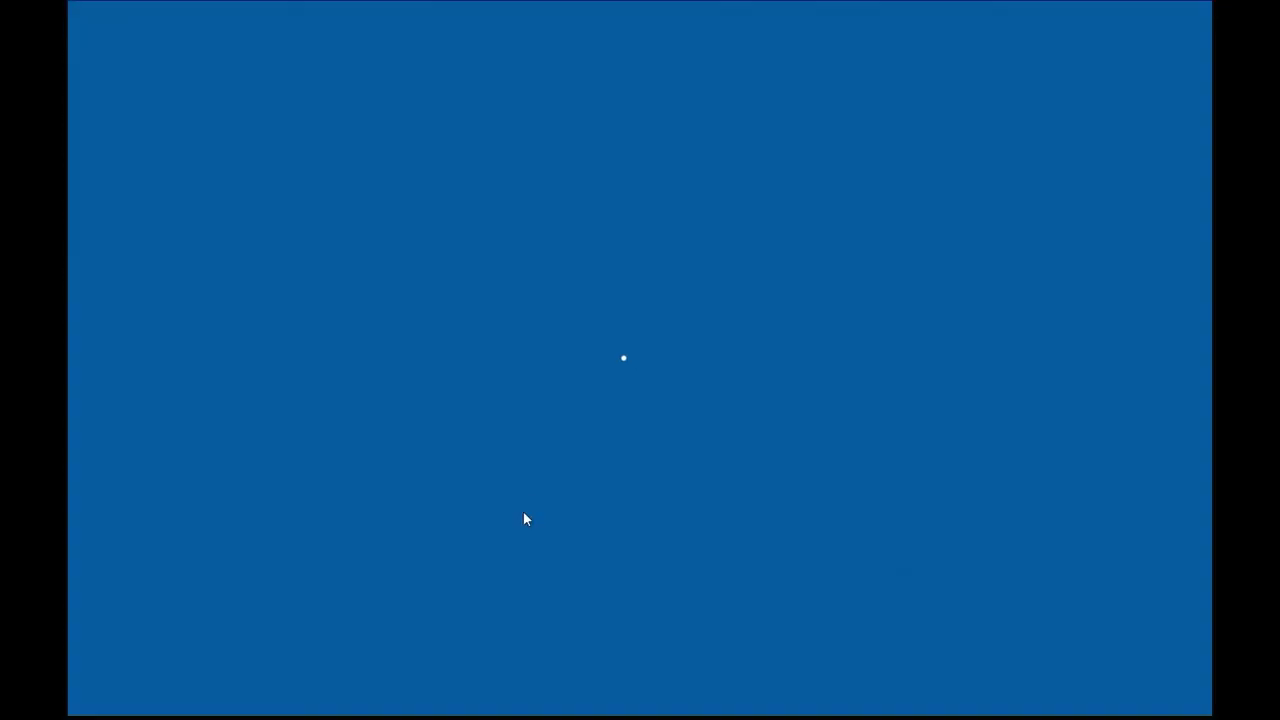
text(JNsystems)
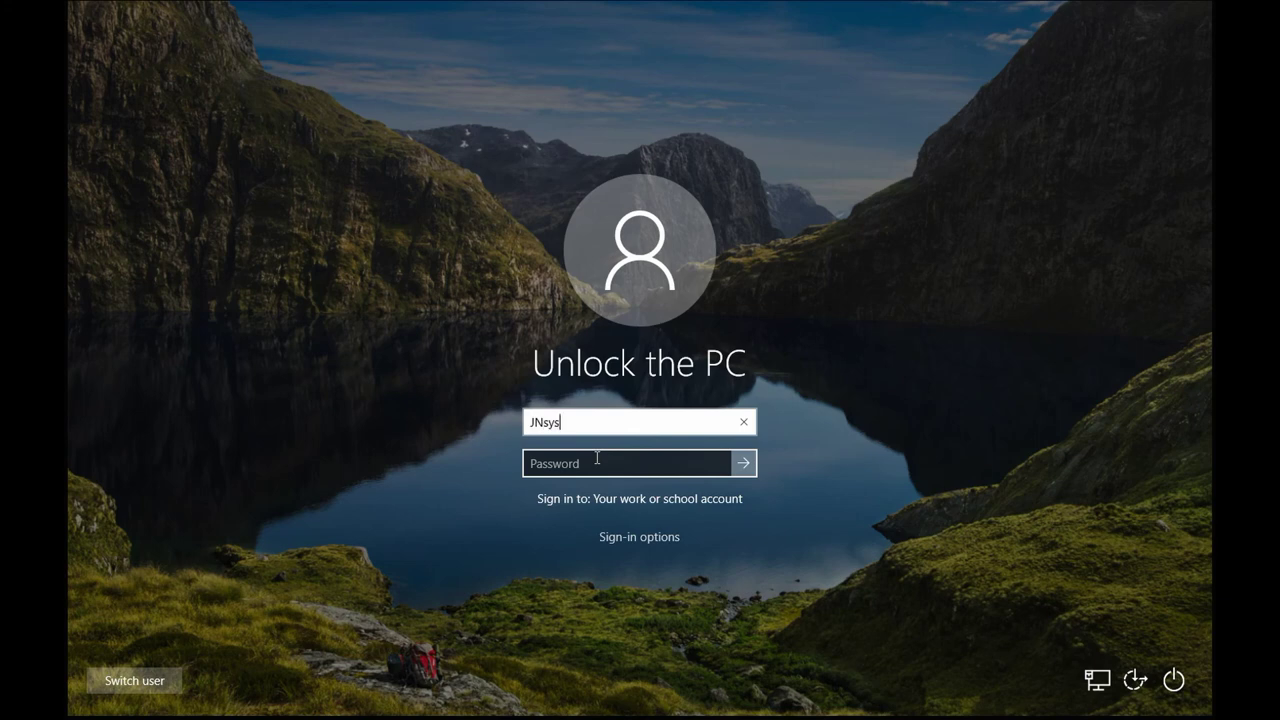
text(\con)
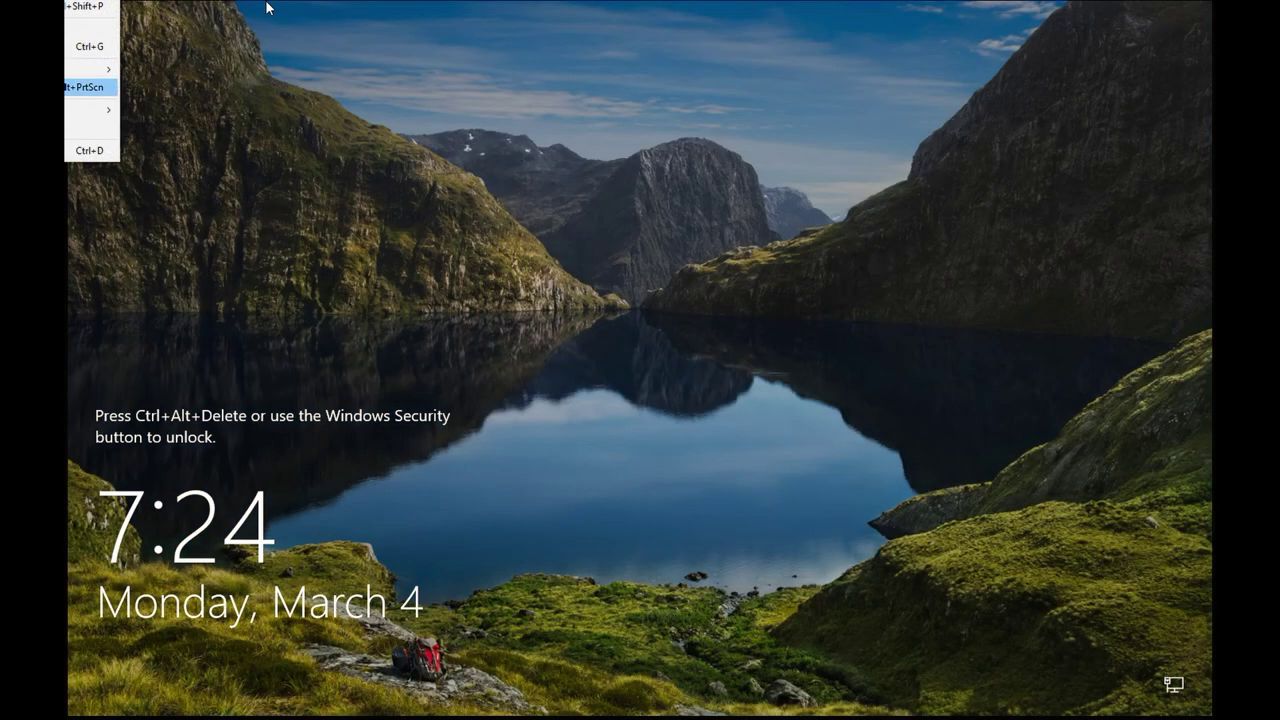
key(ctrl+alt+Delete)
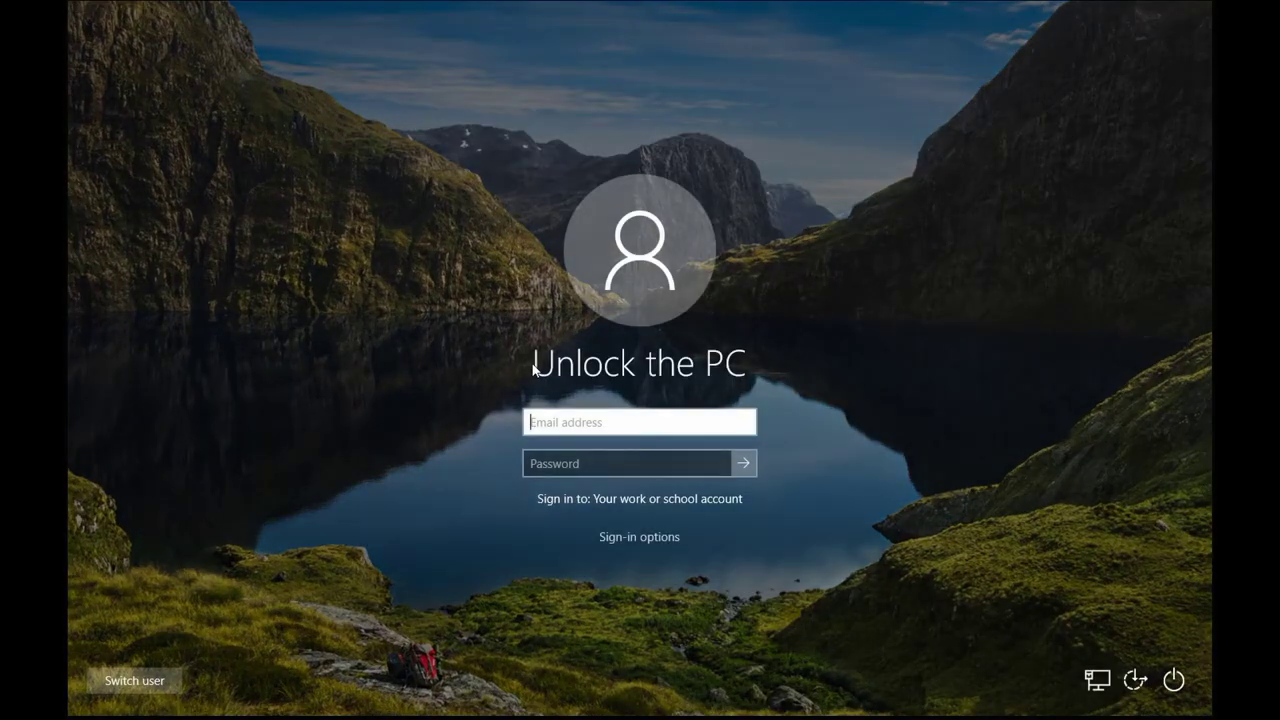
text(Jnsystems\com4)
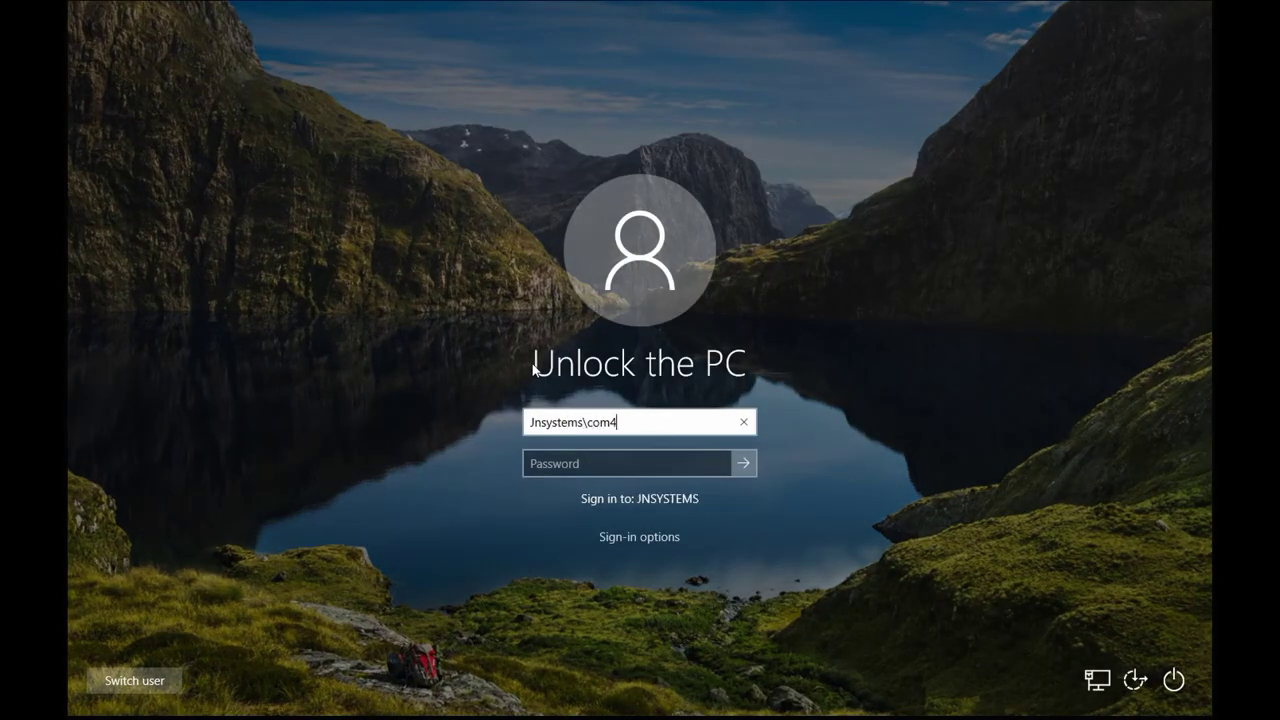
key(Return)
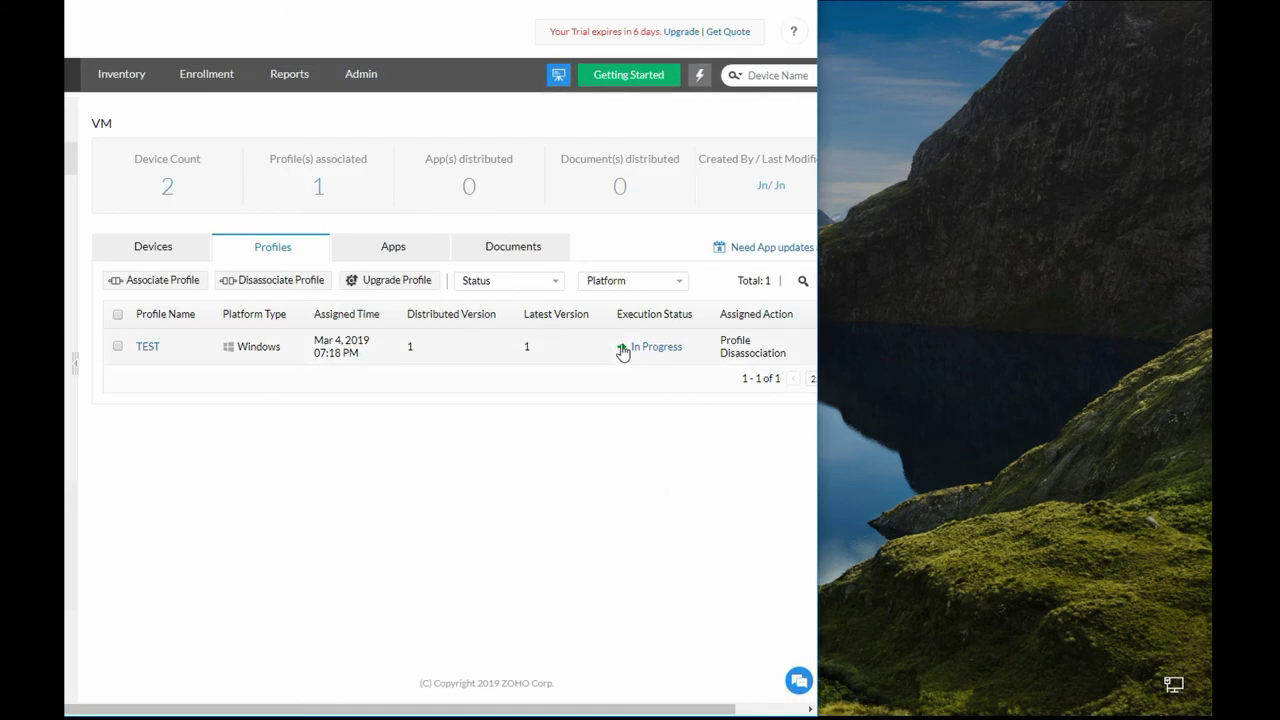
Check that the TEST profile's disassociation status still reads In Progress on the Profiles tab.
drag(722, 340, 794, 360)
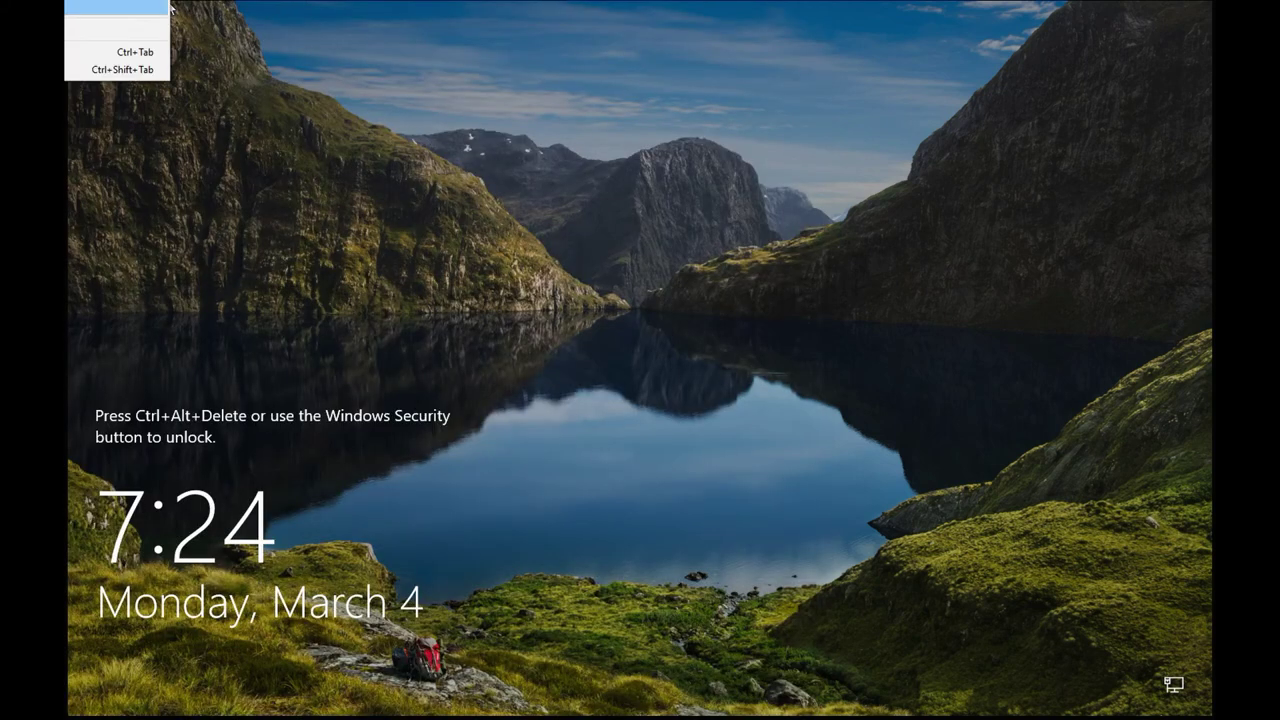
key(ctrl+alt+Delete)
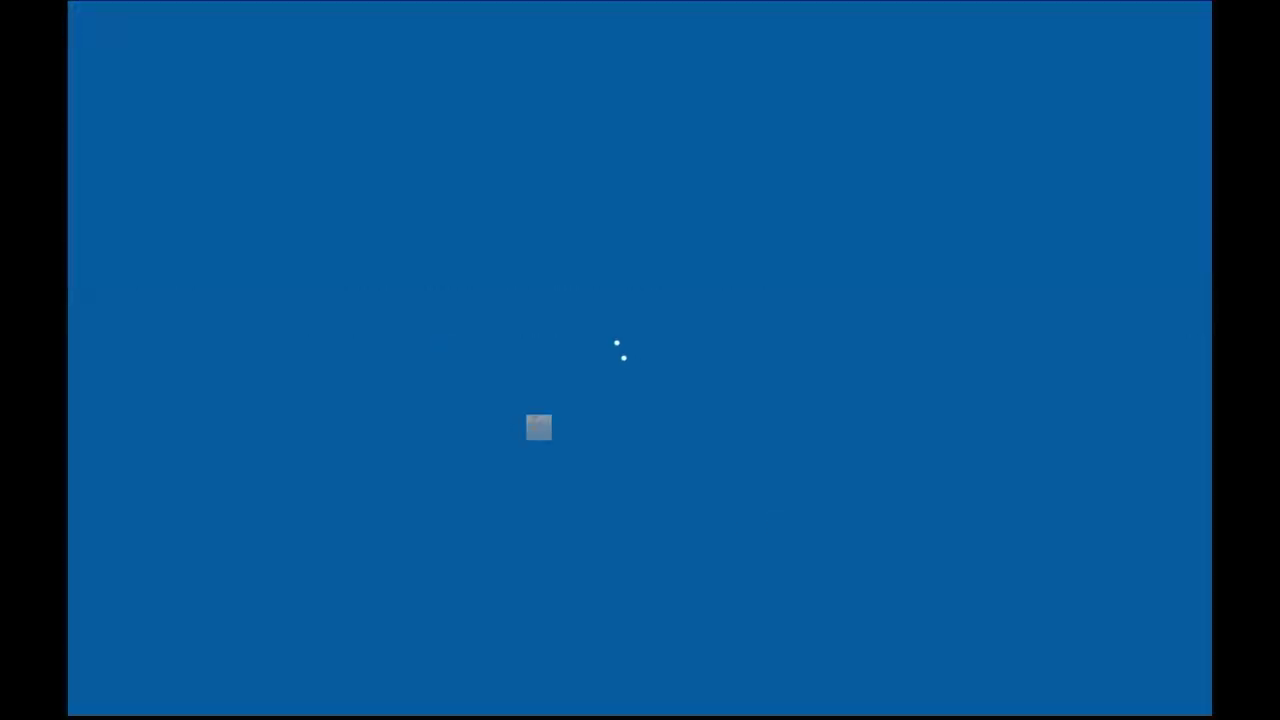
text(Jnsyst)
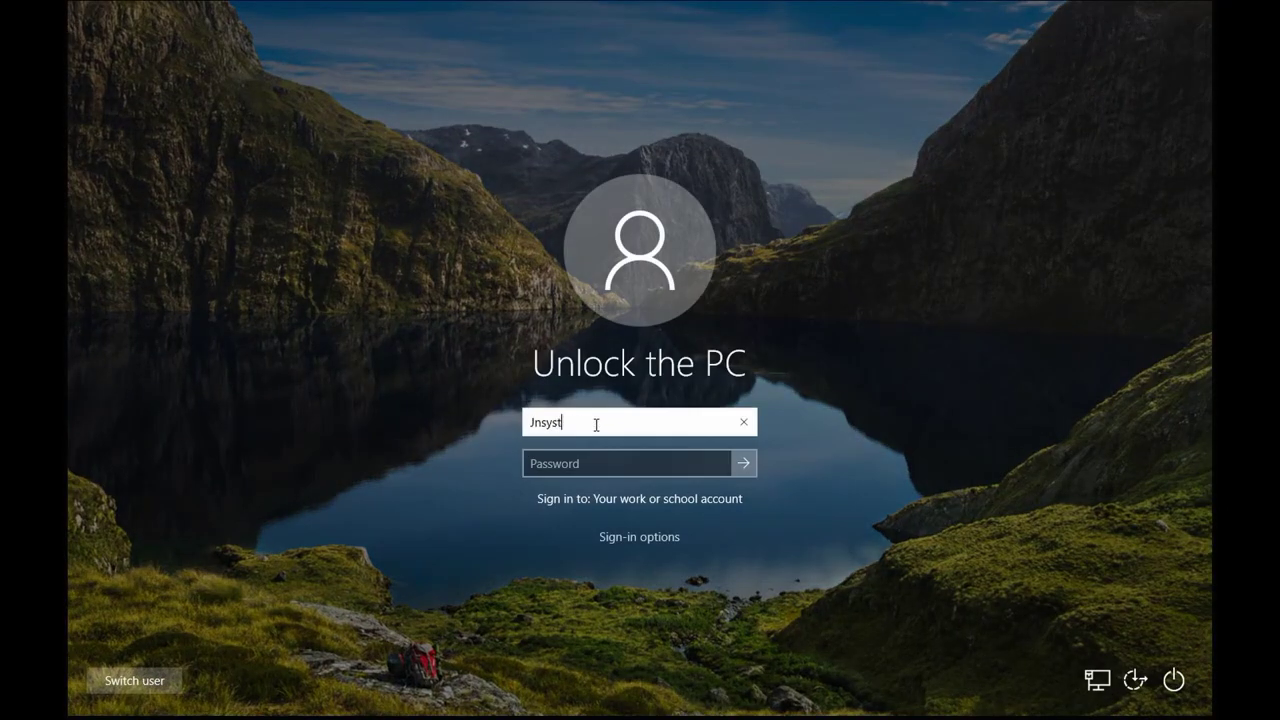
text(ems\Admi)
key(Escape)
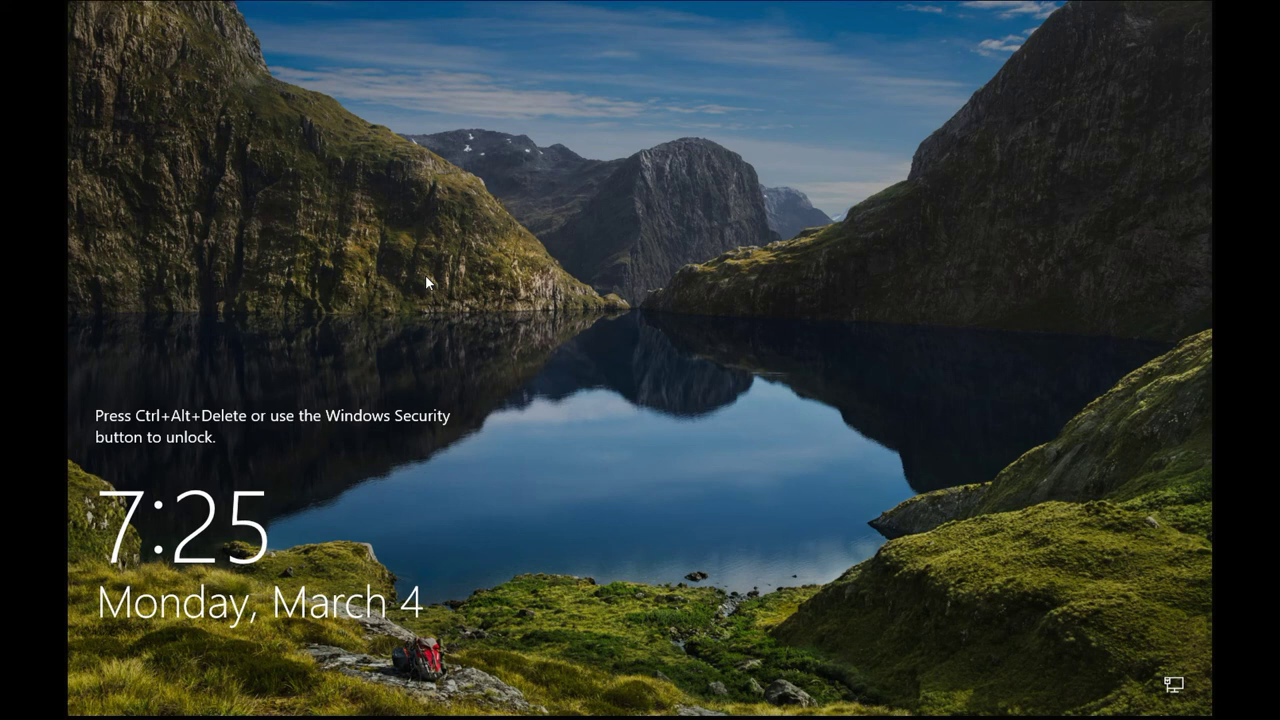
Send a confirmed Restart Device command to JNSYSTEMS and check its success status message.
click(124, 3)
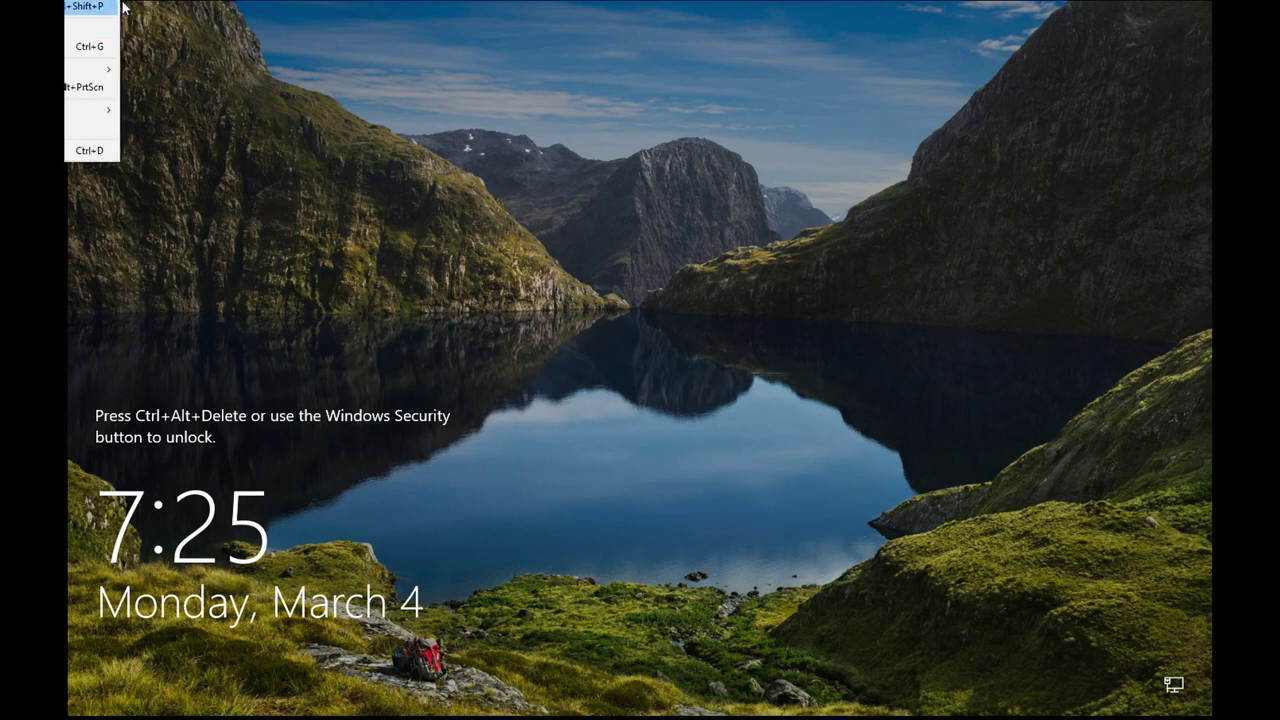
click(124, 7)
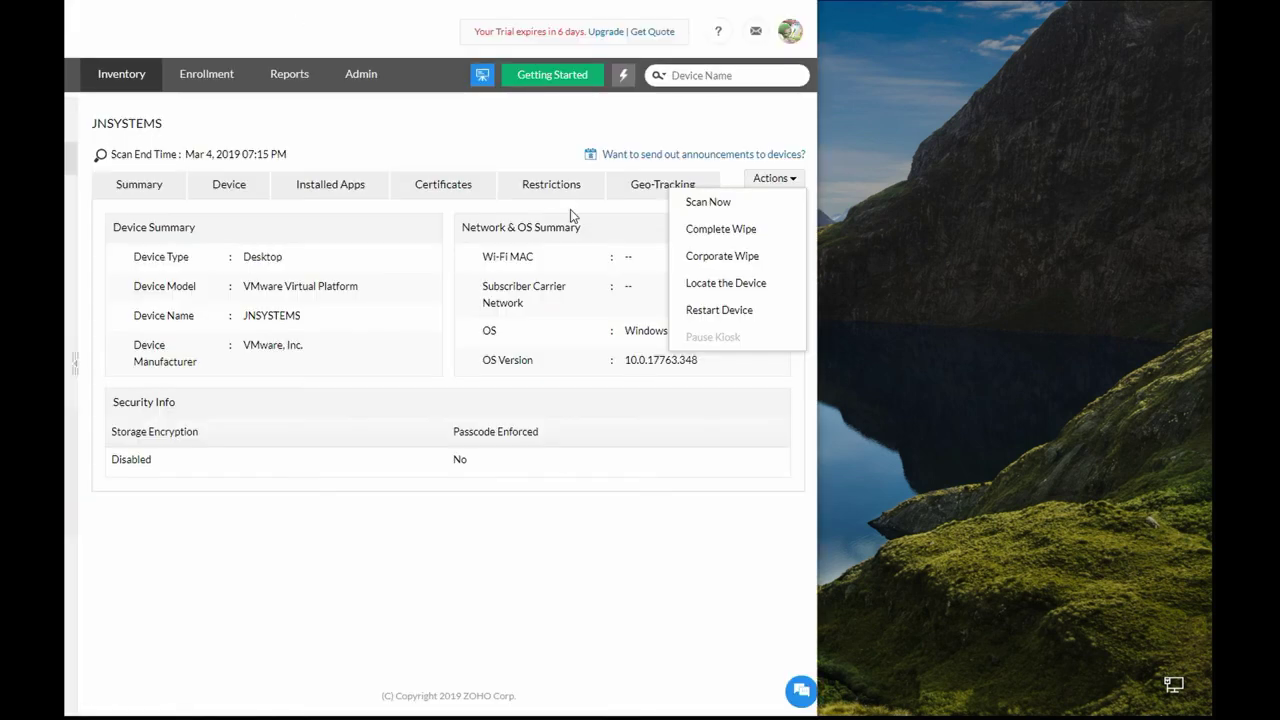
click(712, 312)
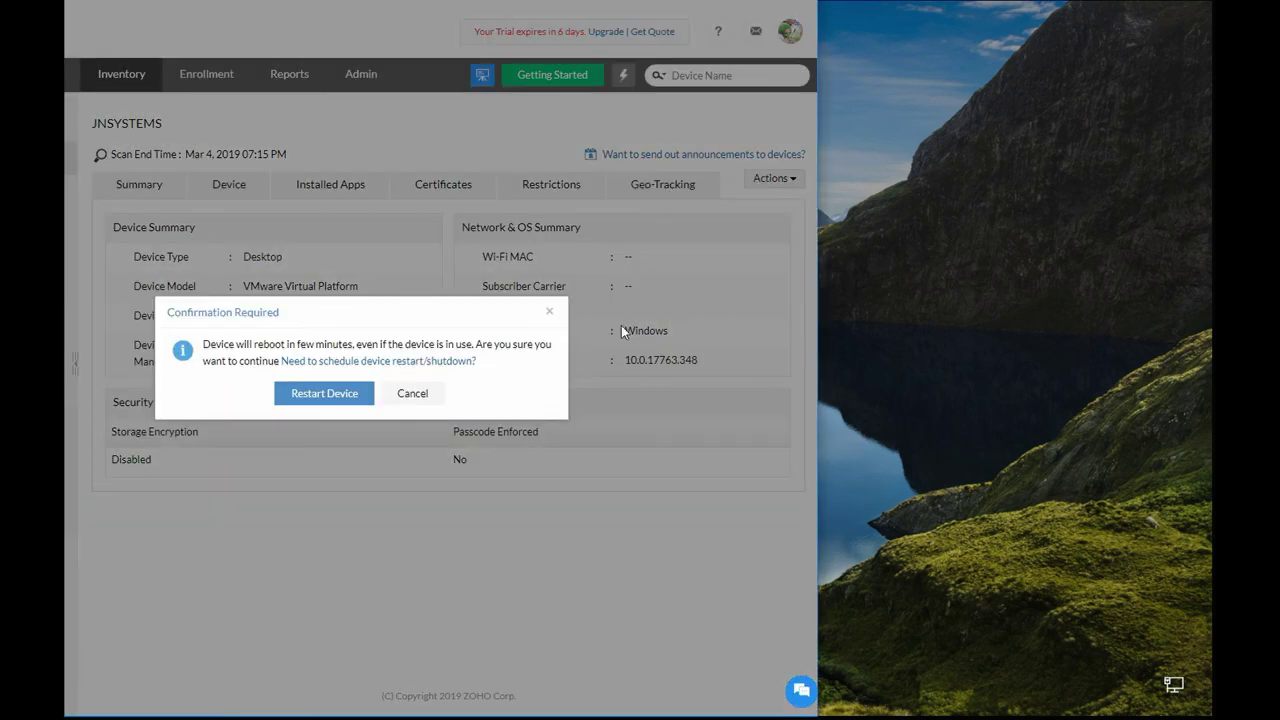
click(334, 395)
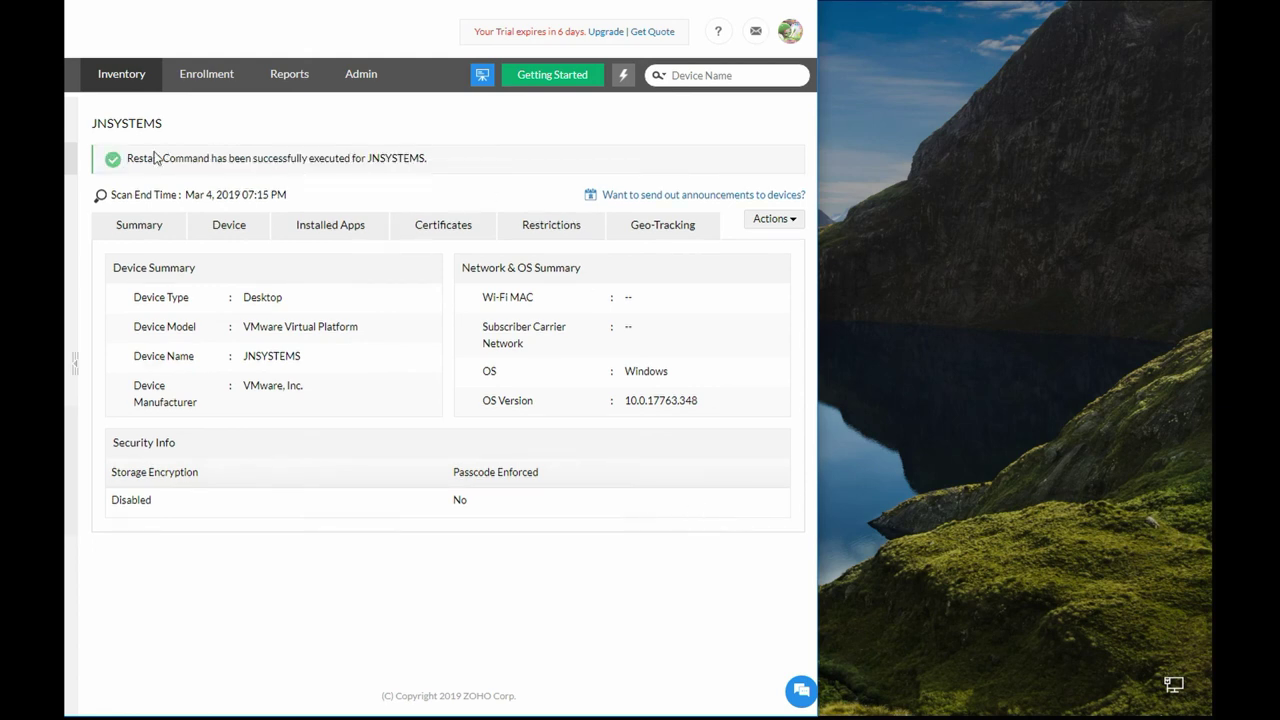
drag(131, 158, 477, 166)
click(477, 166)
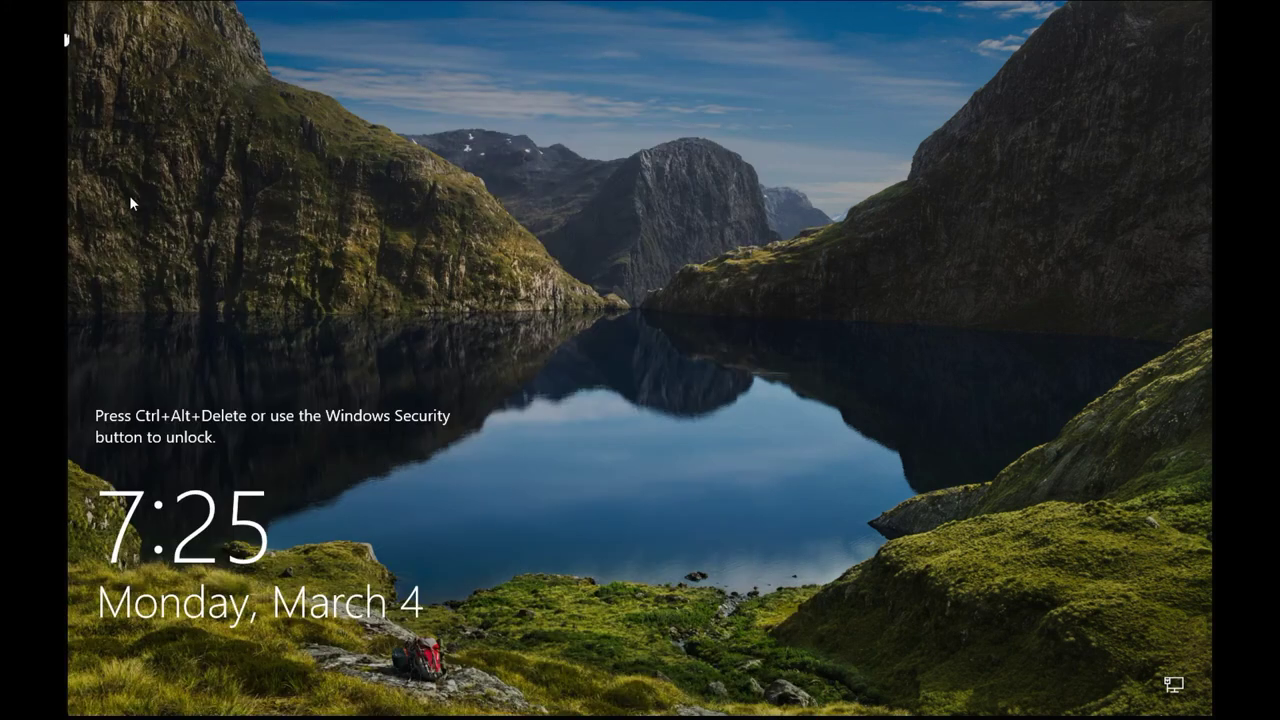
Bring up the sign-in form from the VM menu and try a JNSYSTEMS user name, then cancel.
click(67, 27)
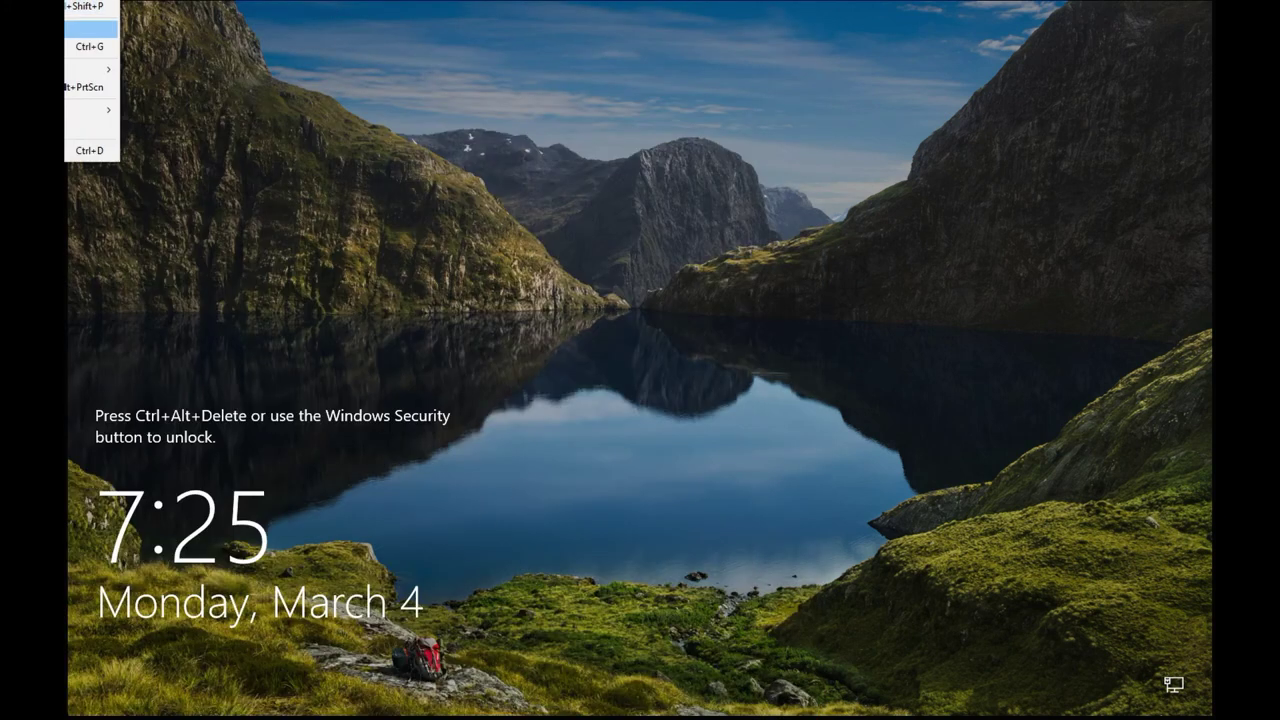
click(90, 14)
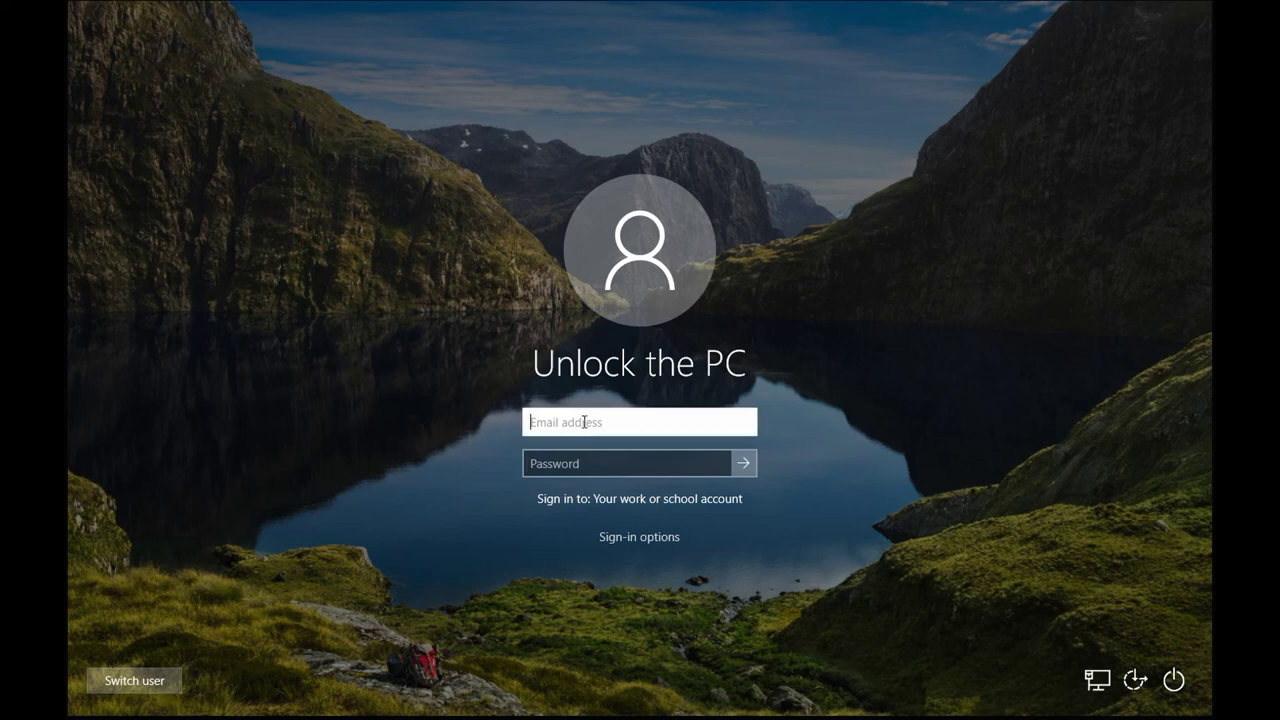
text(Jmoo)
key(BackSpace)
key(BackSpace)
key(BackSpace)
key(BackSpace)
text(Jnsystems\COM4)
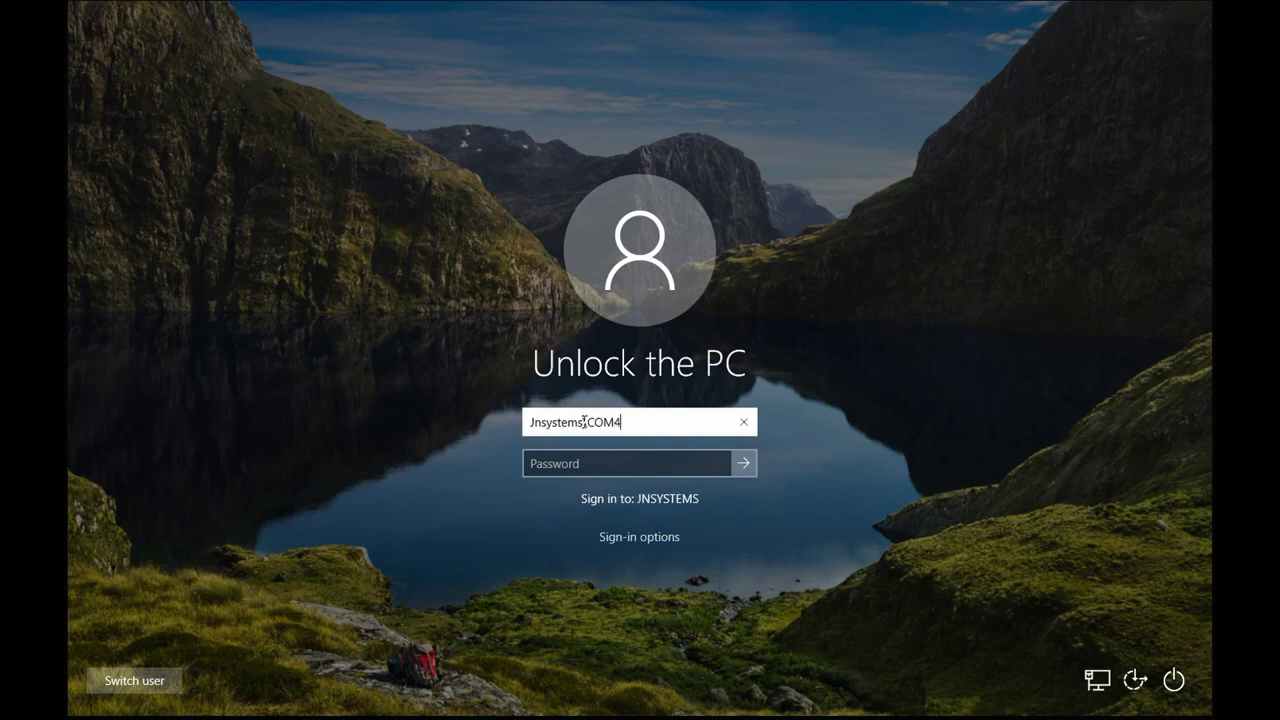
key(Escape)
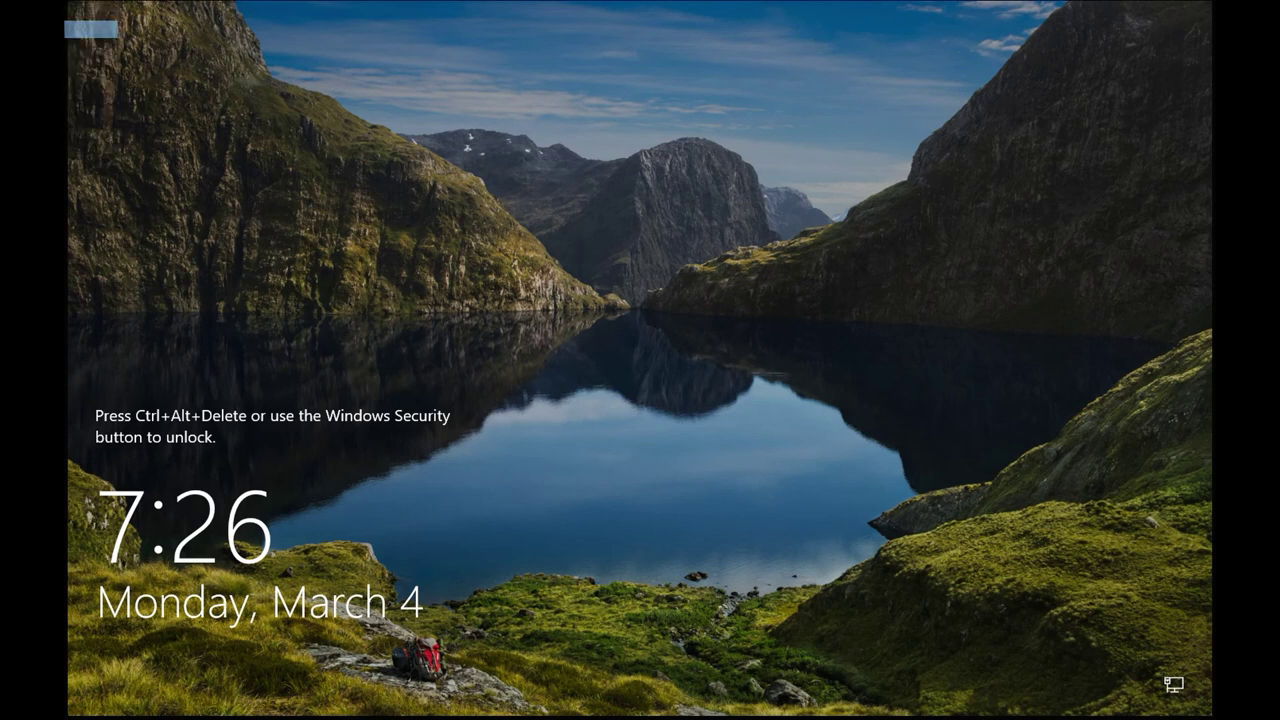
Switch user and sign in with the JNSYSTEMS domain administrator account.
key(ctrl+alt+Delete)
click(134, 680)
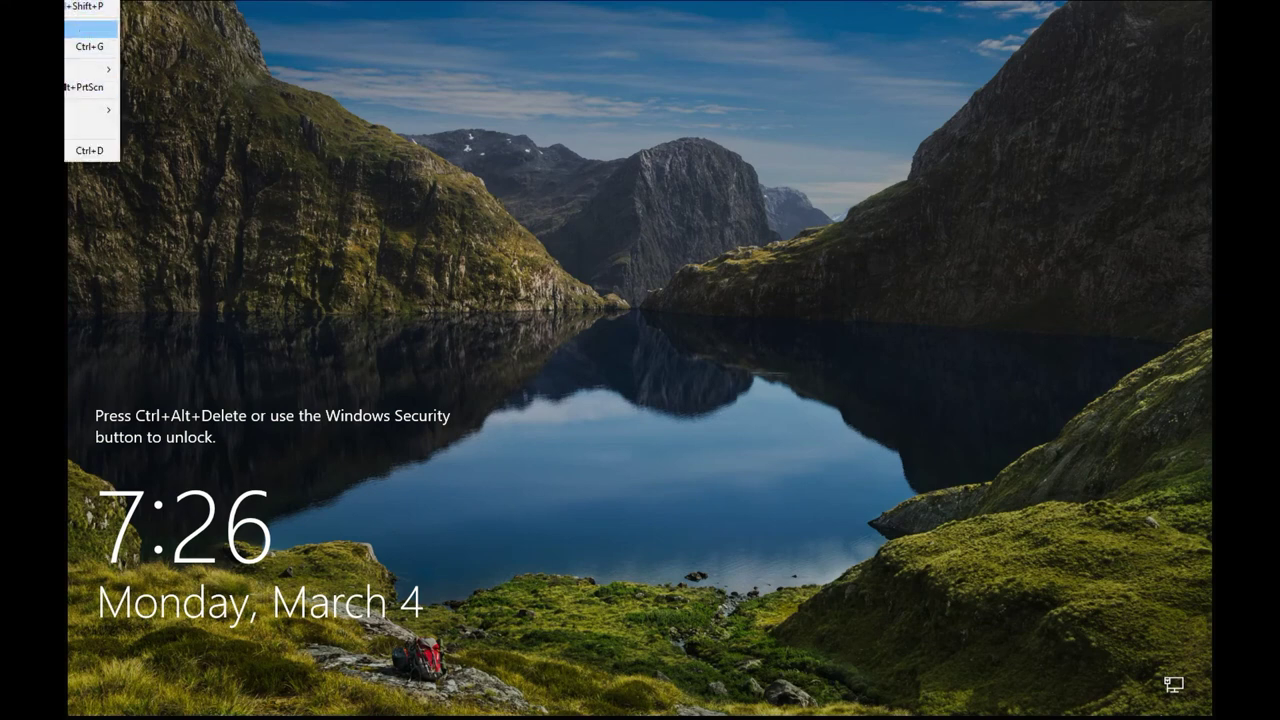
click(80, 26)
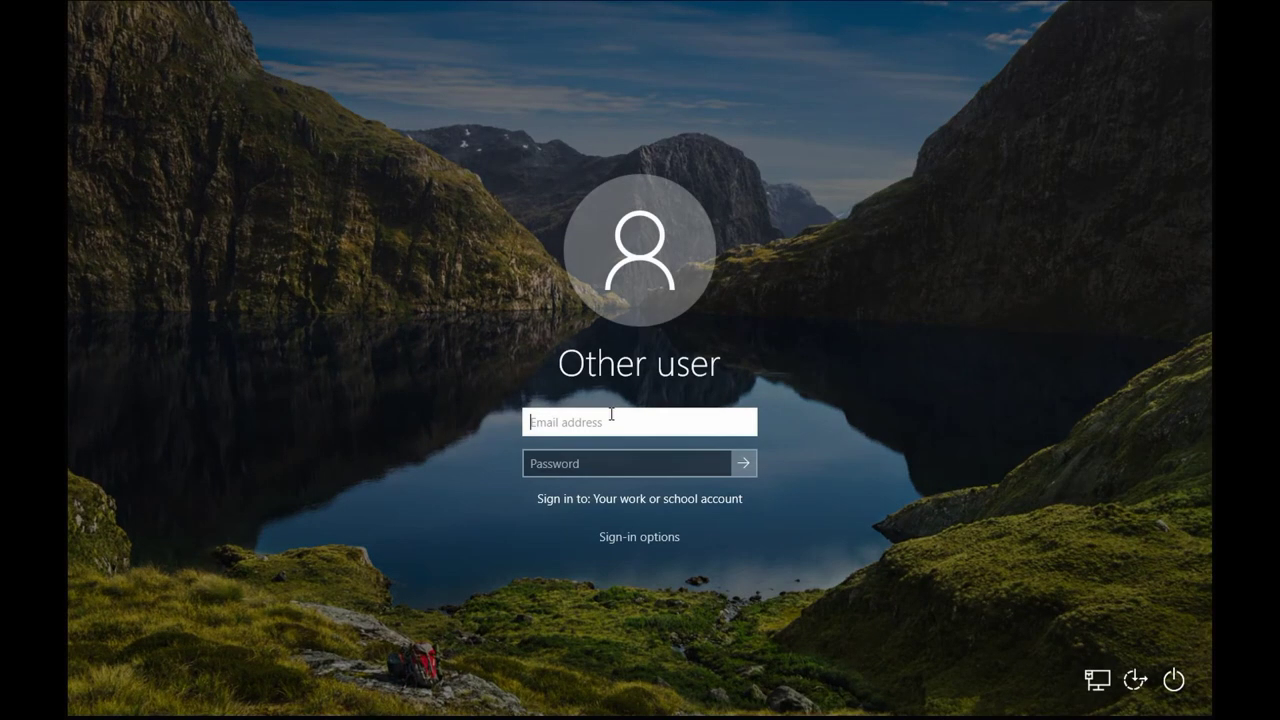
text(Jnsystems\Adm)
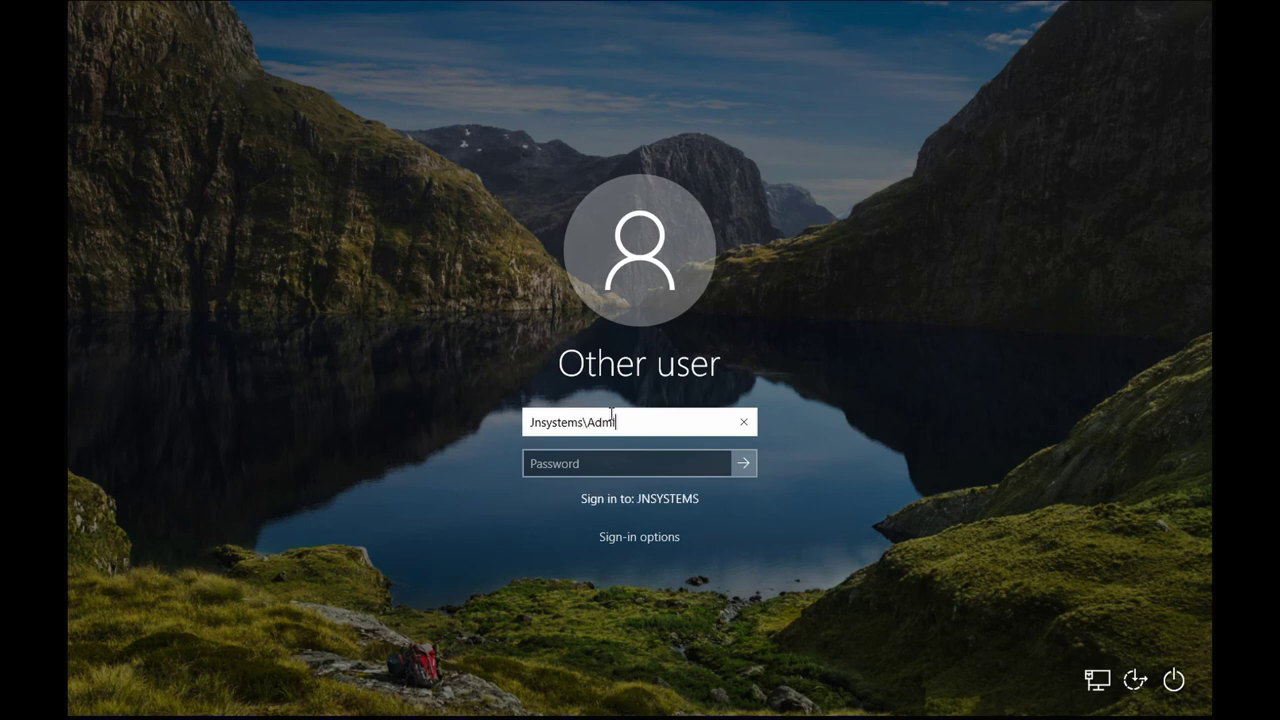
key(Return)
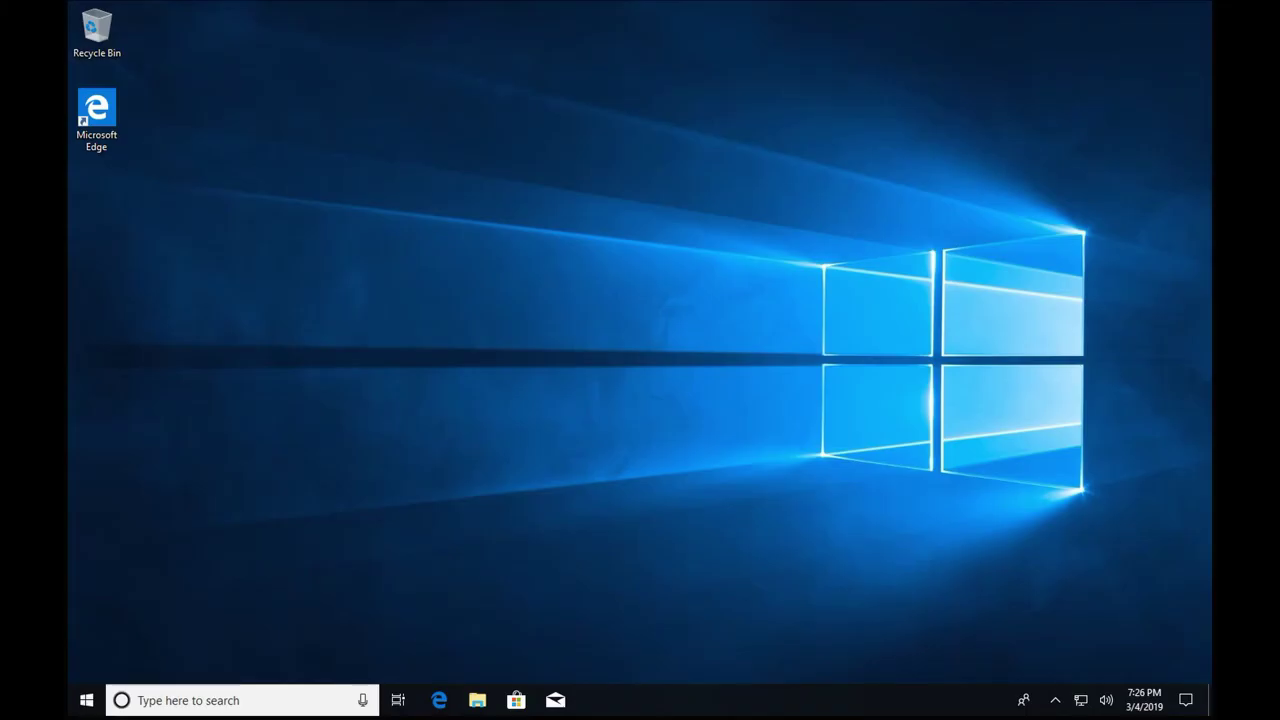
Sign out the disconnected second user session from Task Manager's Users list, run as admin.
right_click(746, 711)
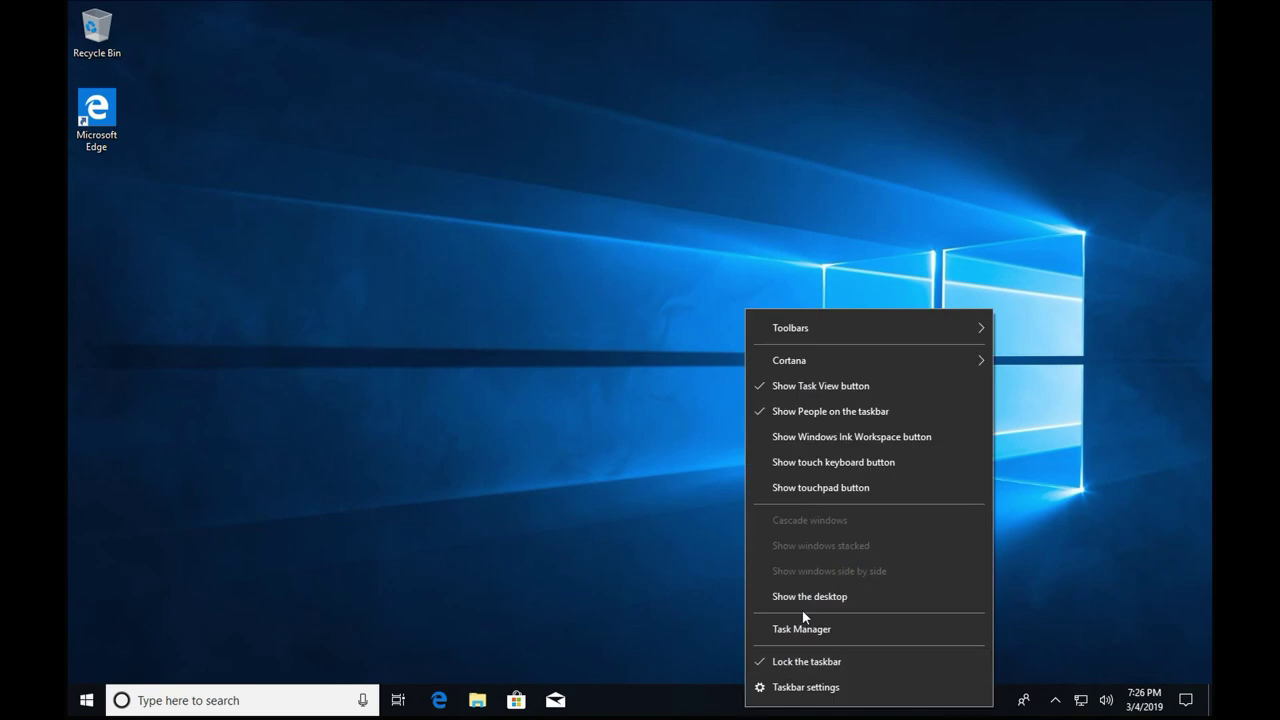
click(811, 627)
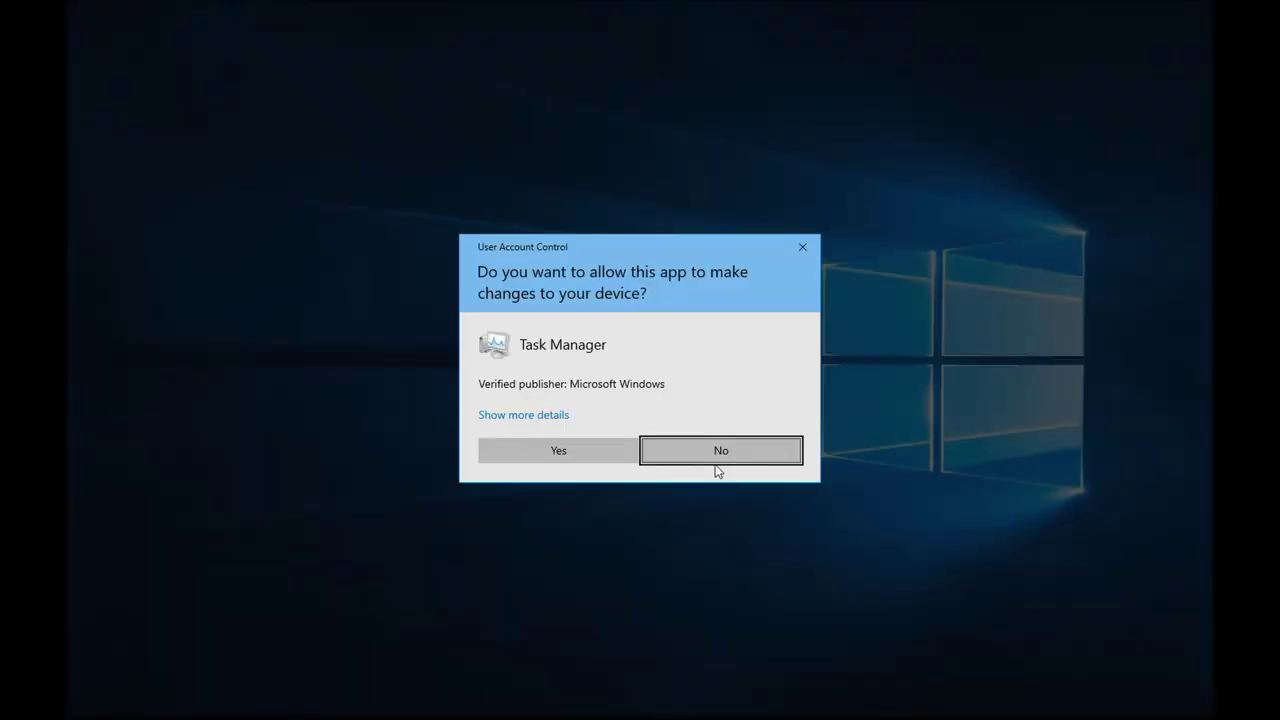
click(609, 448)
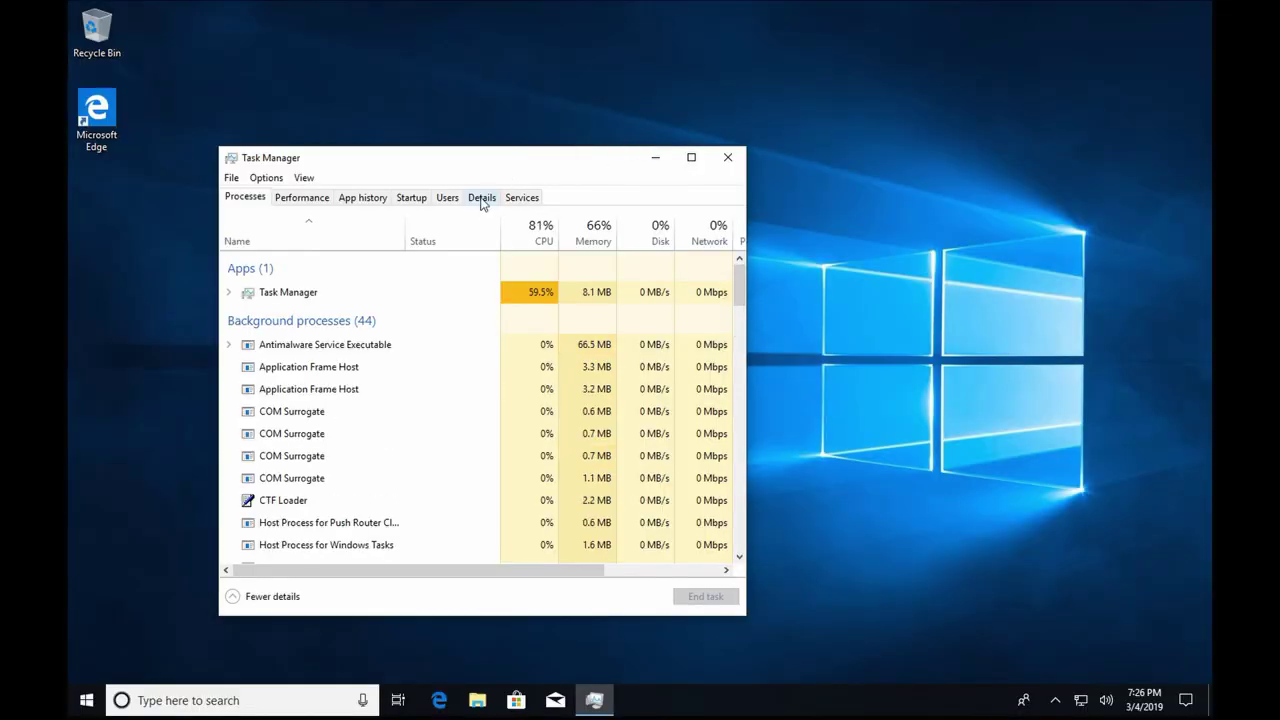
click(481, 198)
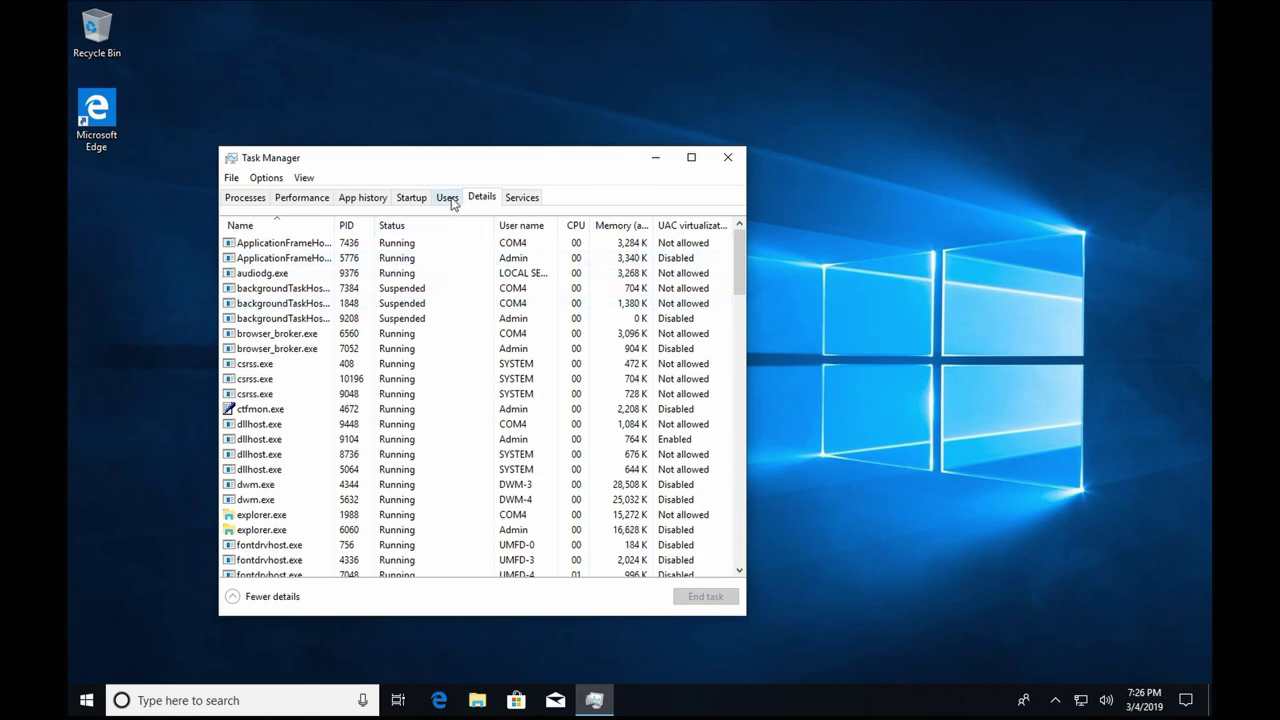
click(447, 197)
click(320, 284)
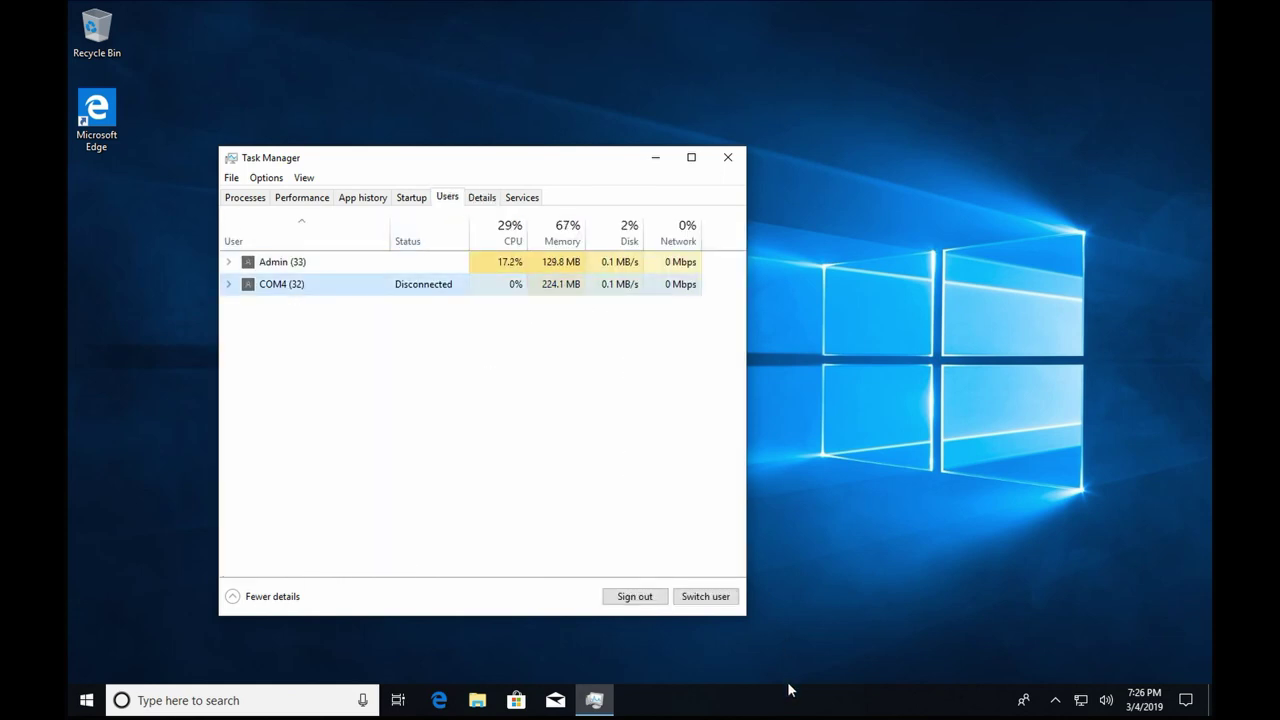
click(660, 598)
click(669, 364)
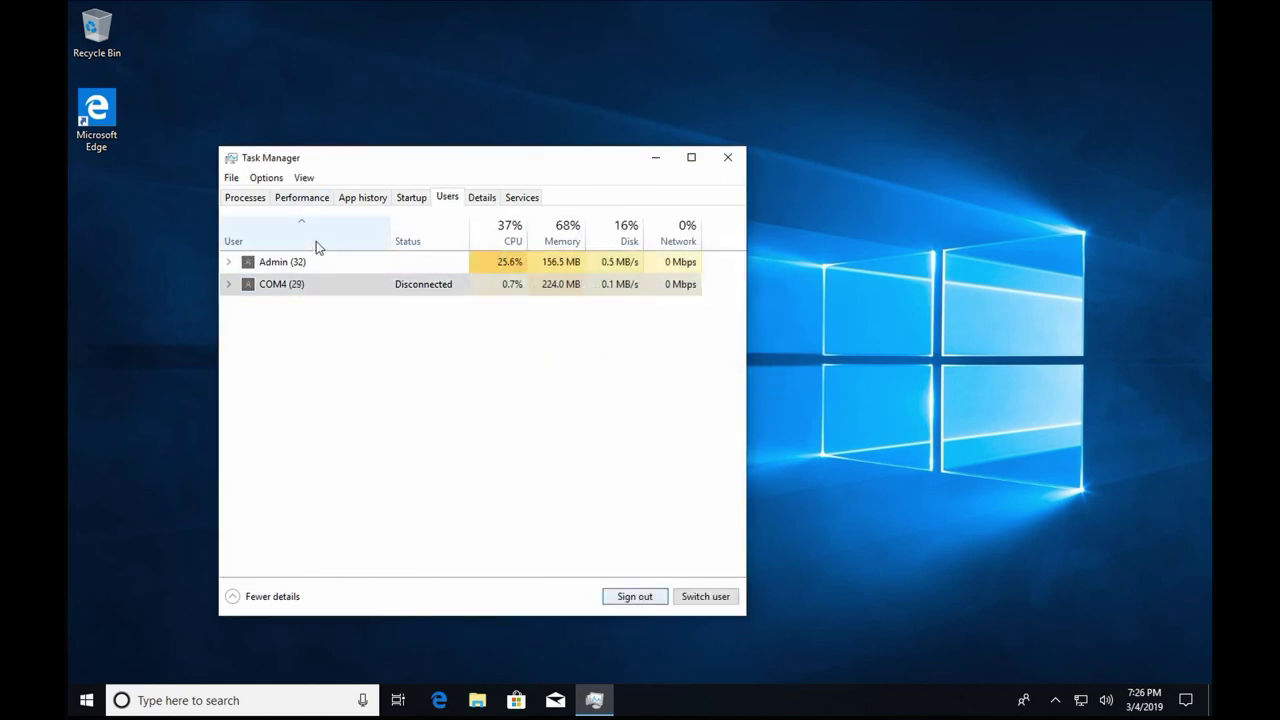
Log off the current session by running 'shutdown /l' as a new admin task.
click(231, 176)
click(238, 196)
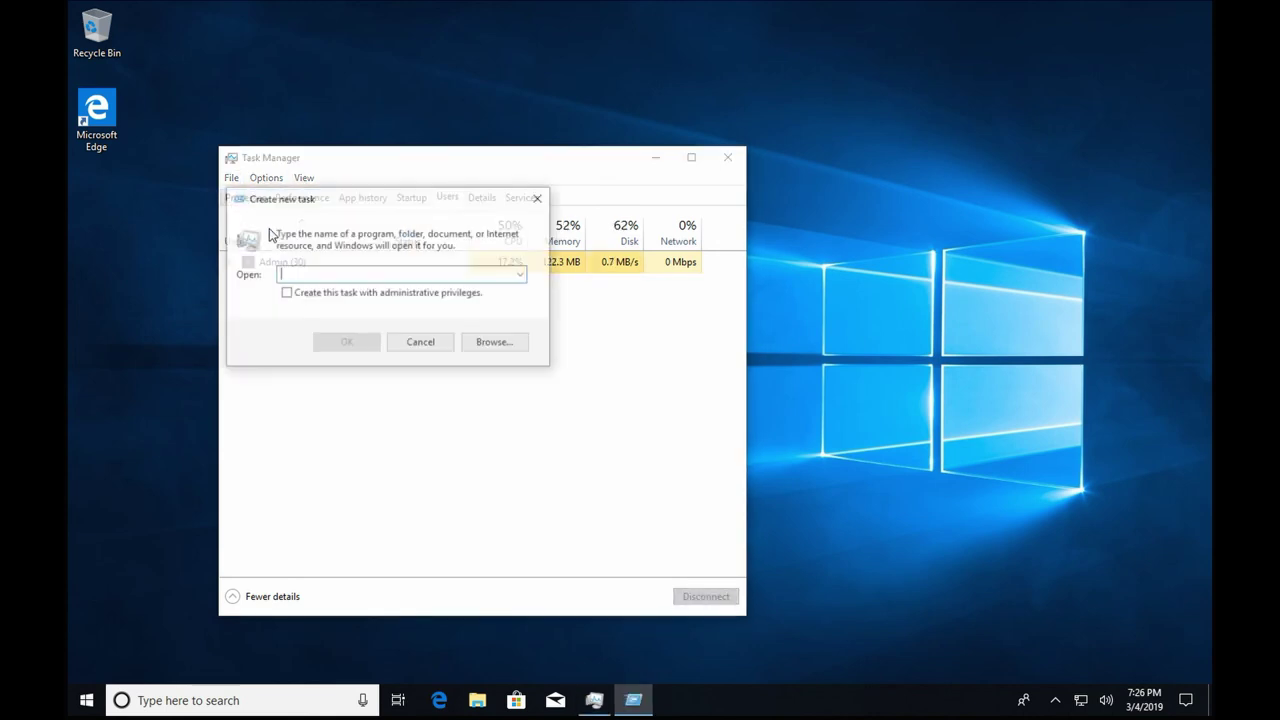
text(shutdown /)
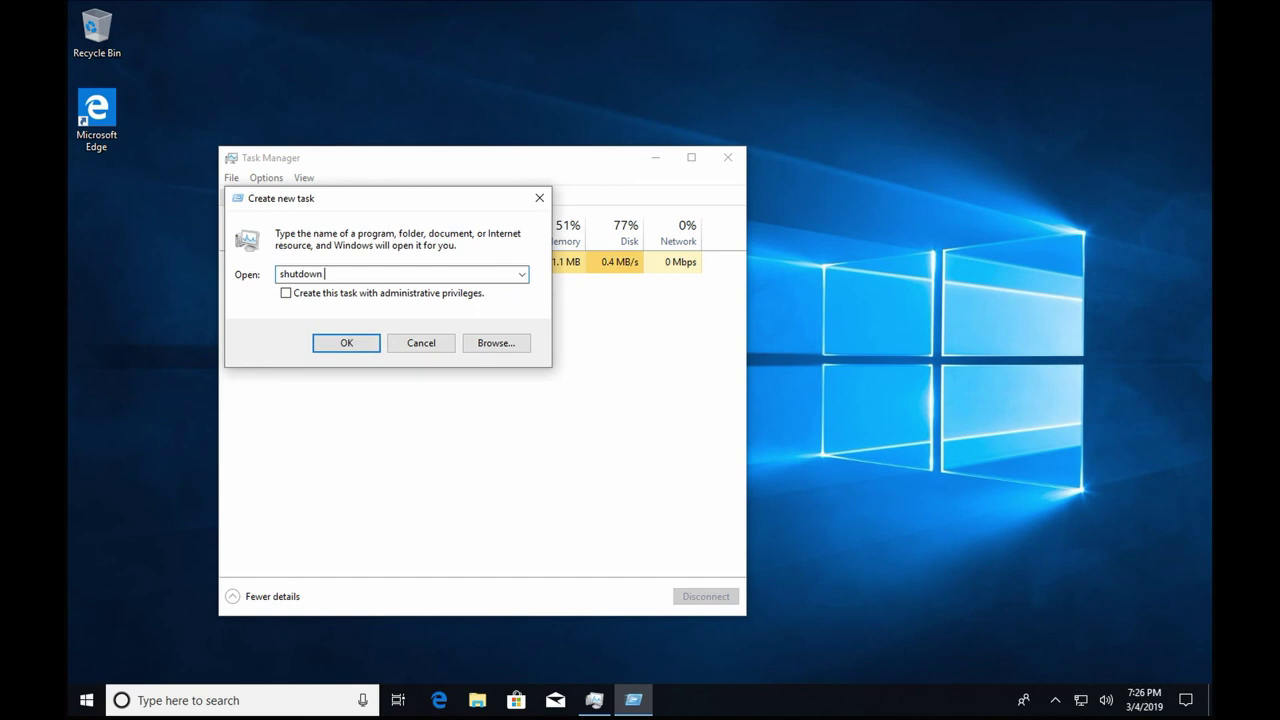
text(l)
click(303, 294)
click(346, 343)
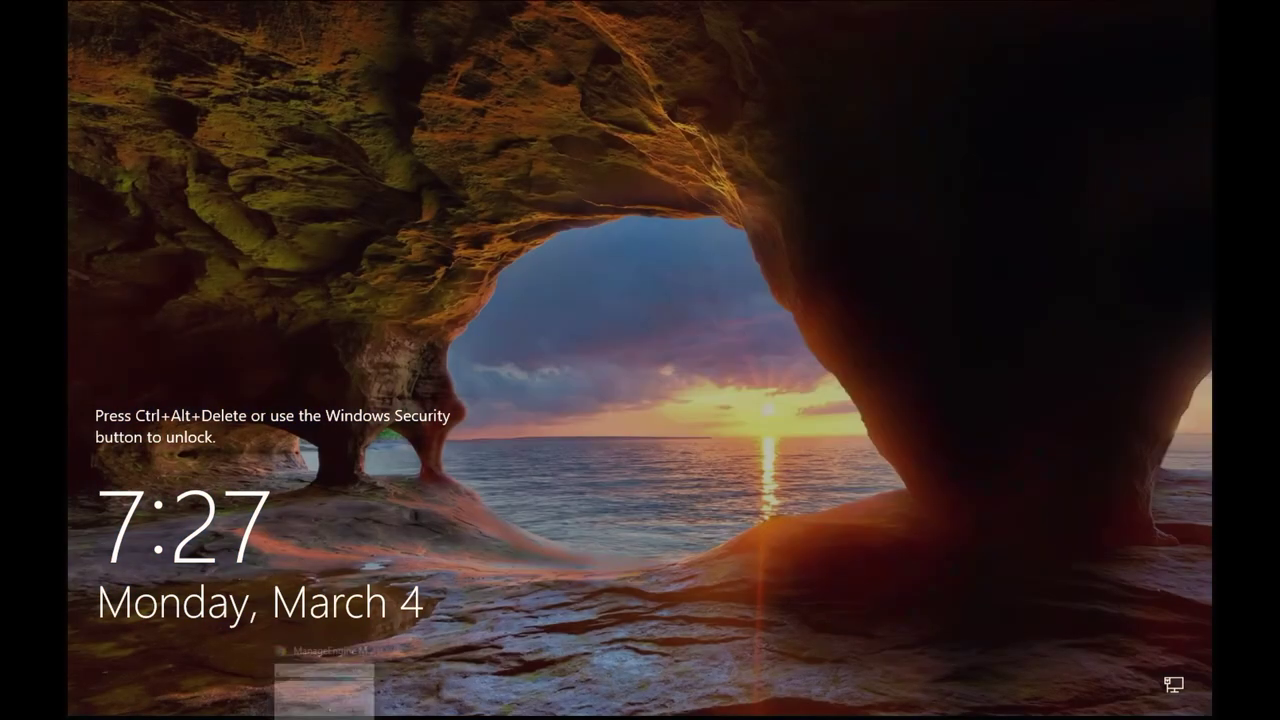
click(67, 142)
click(90, 29)
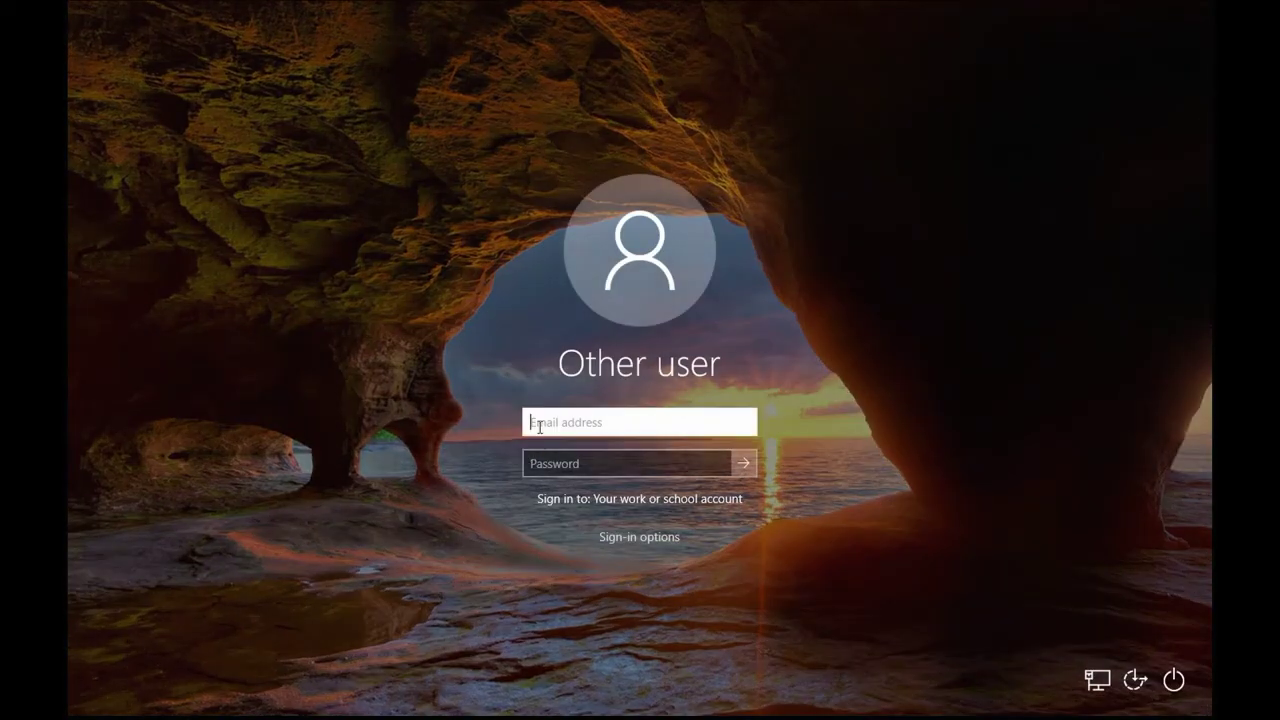
text(aj)
key(BackSpace)
key(BackSpace)
text(jNsystems\COM)
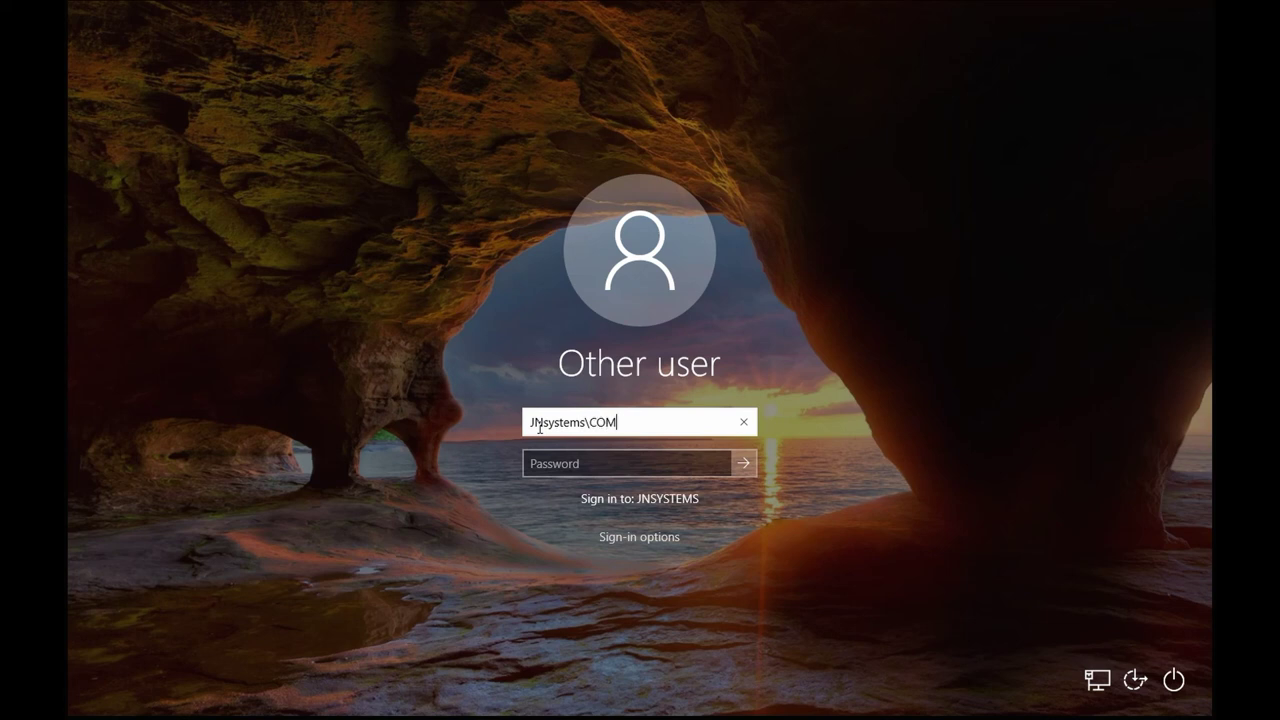
text($)
key(Return)
key(Return)
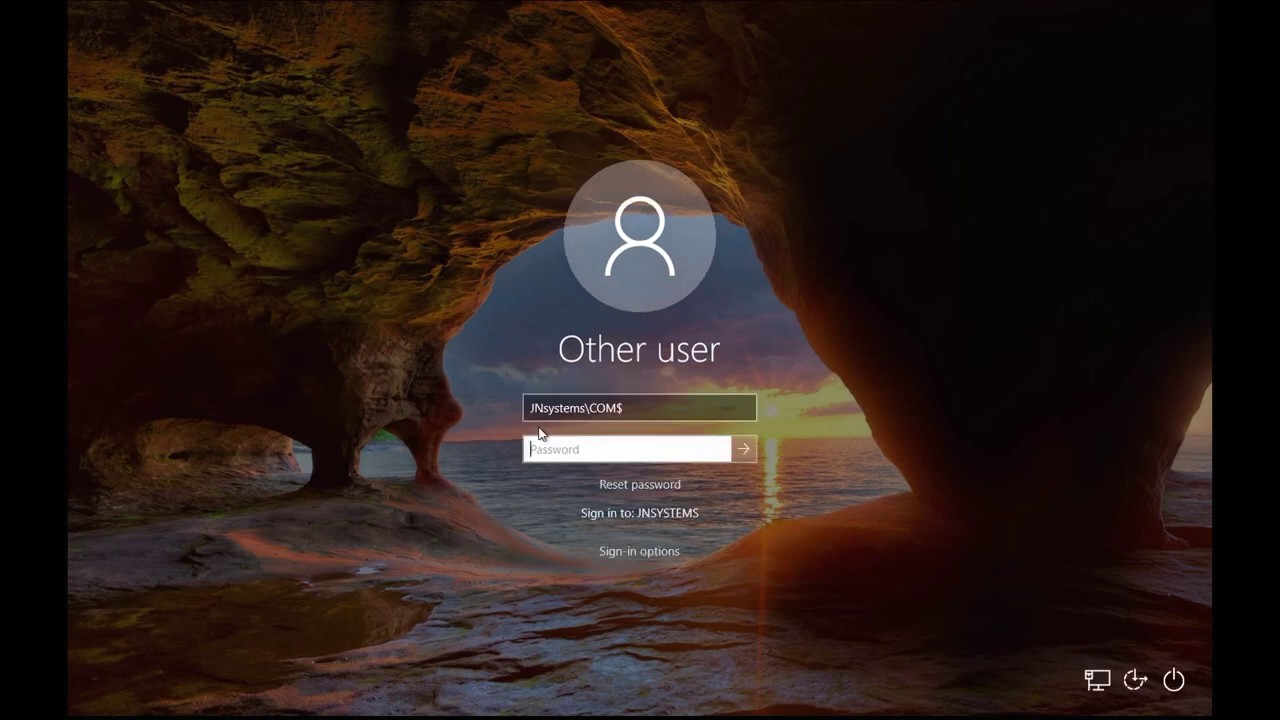
click(653, 413)
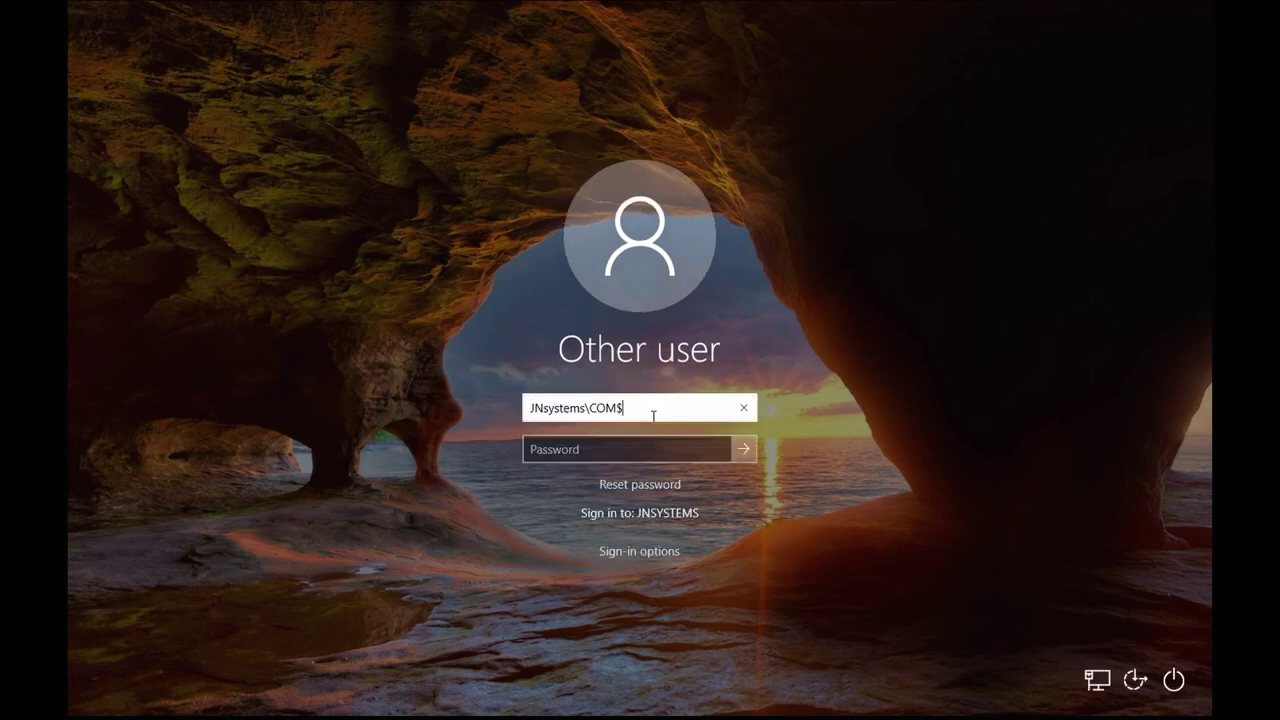
key(Return)
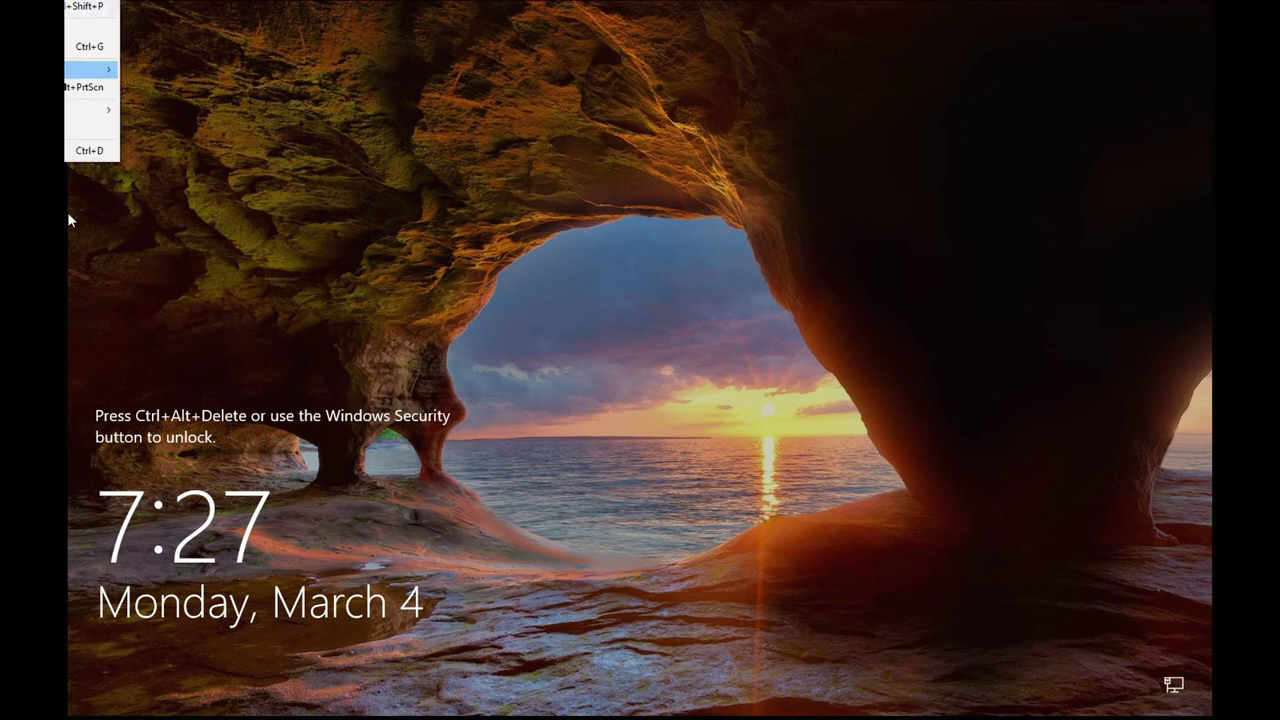
key(ctrl+alt+Insert)
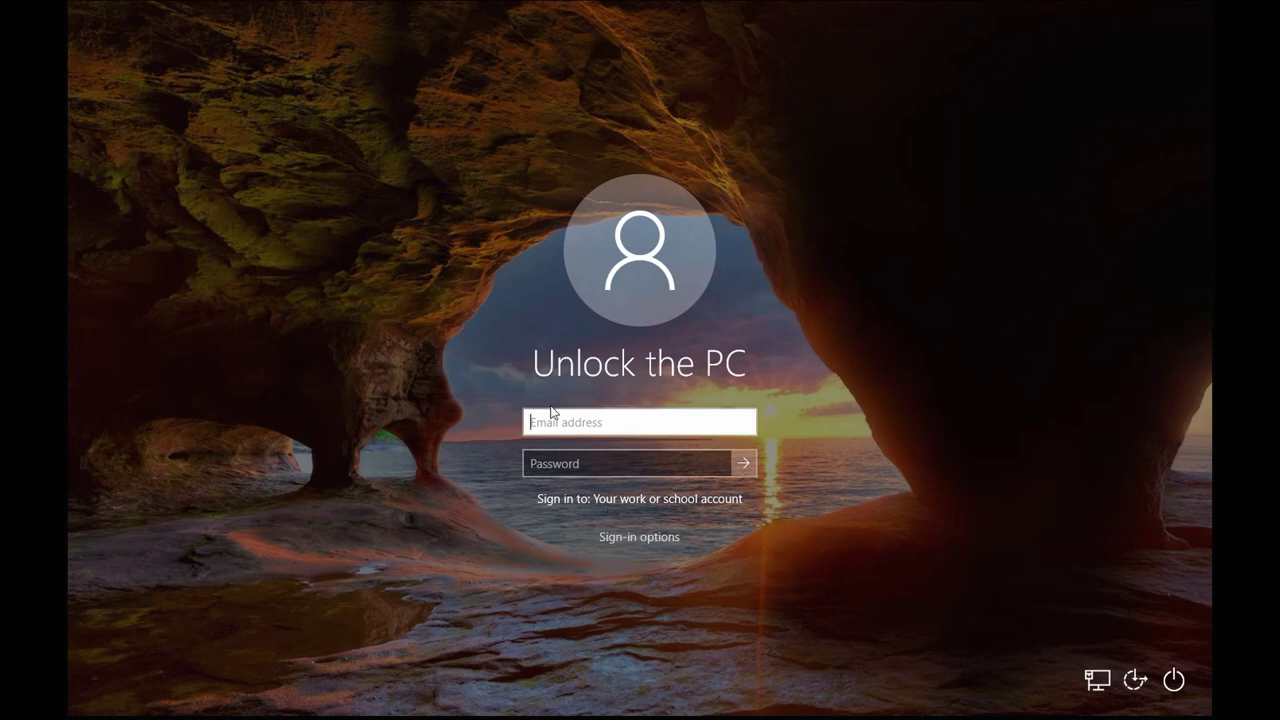
text(JNsystems\Adm)
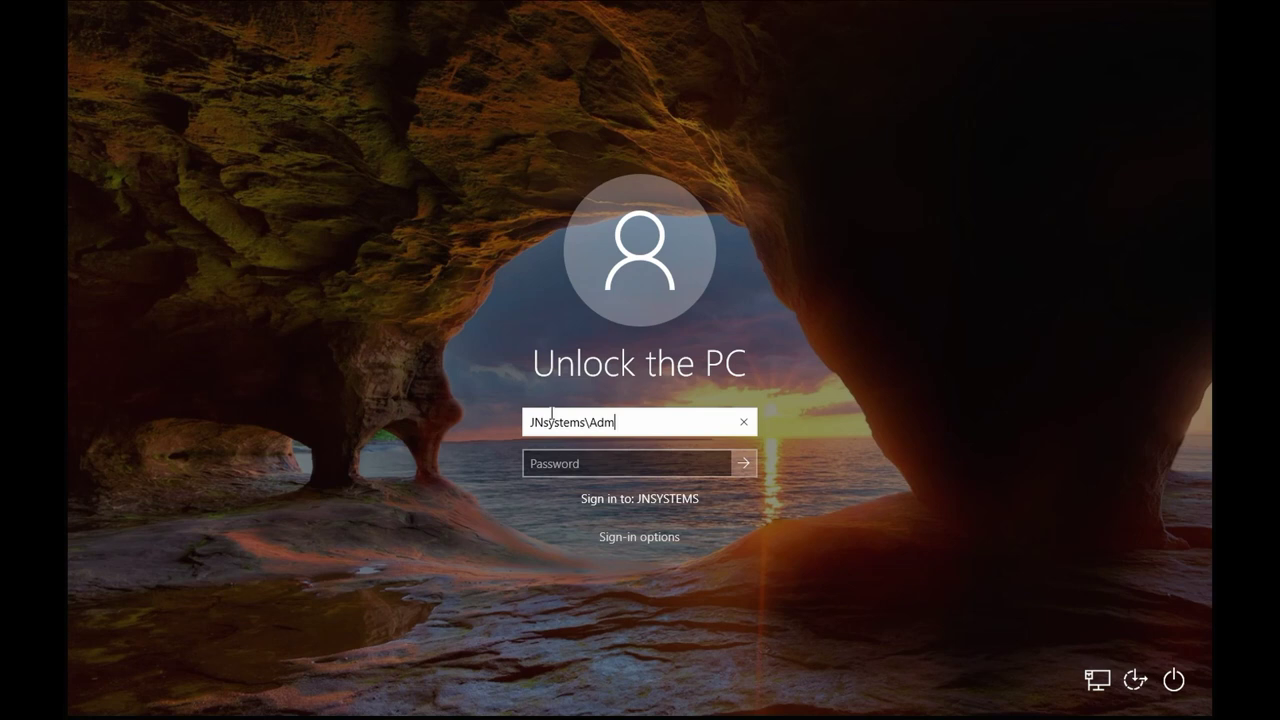
key(BackSpace)
key(BackSpace)
key(BackSpace)
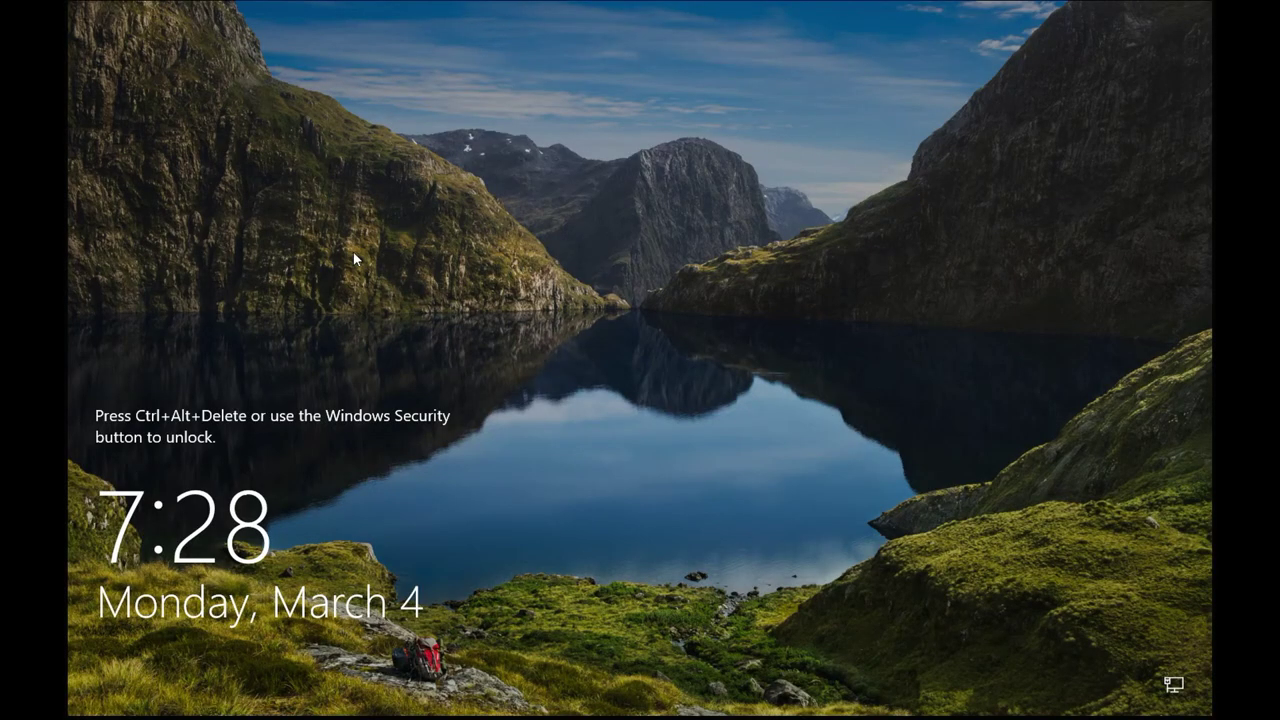
Bring up the VM's sign-in form and issue a Restart Device command to JNSYSTEMS.
key(ctrl+alt+Delete)
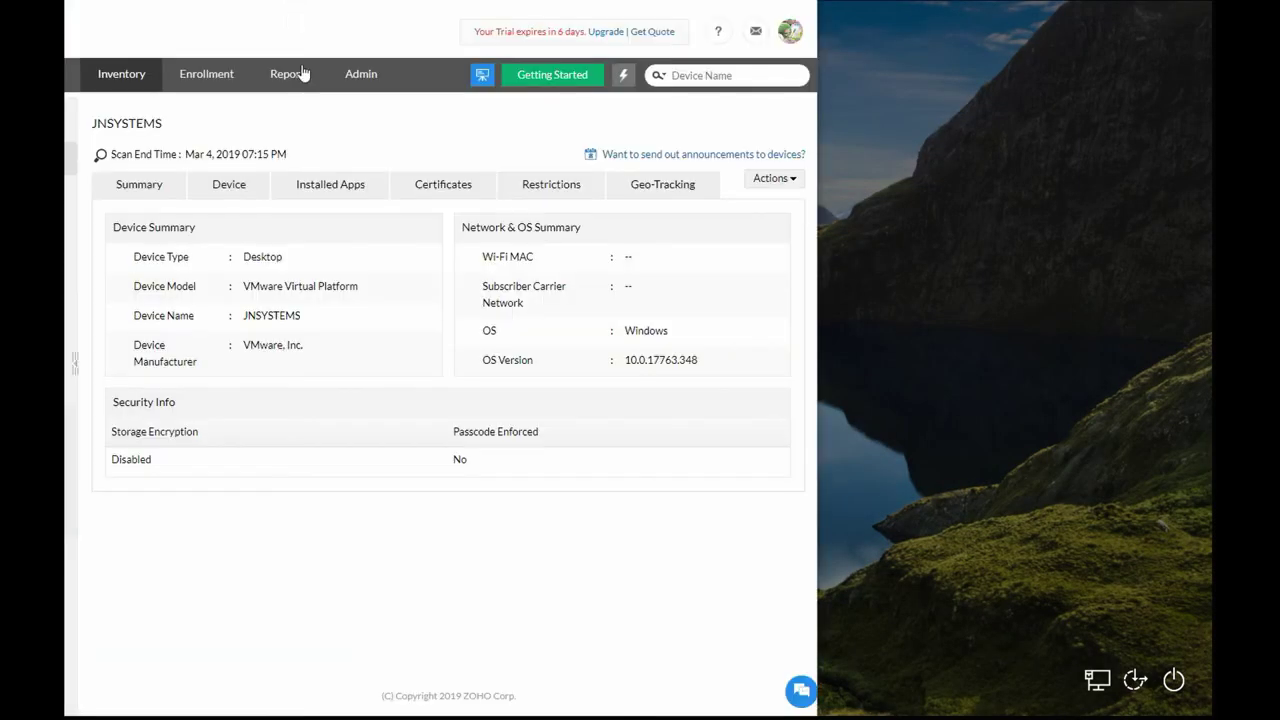
click(781, 188)
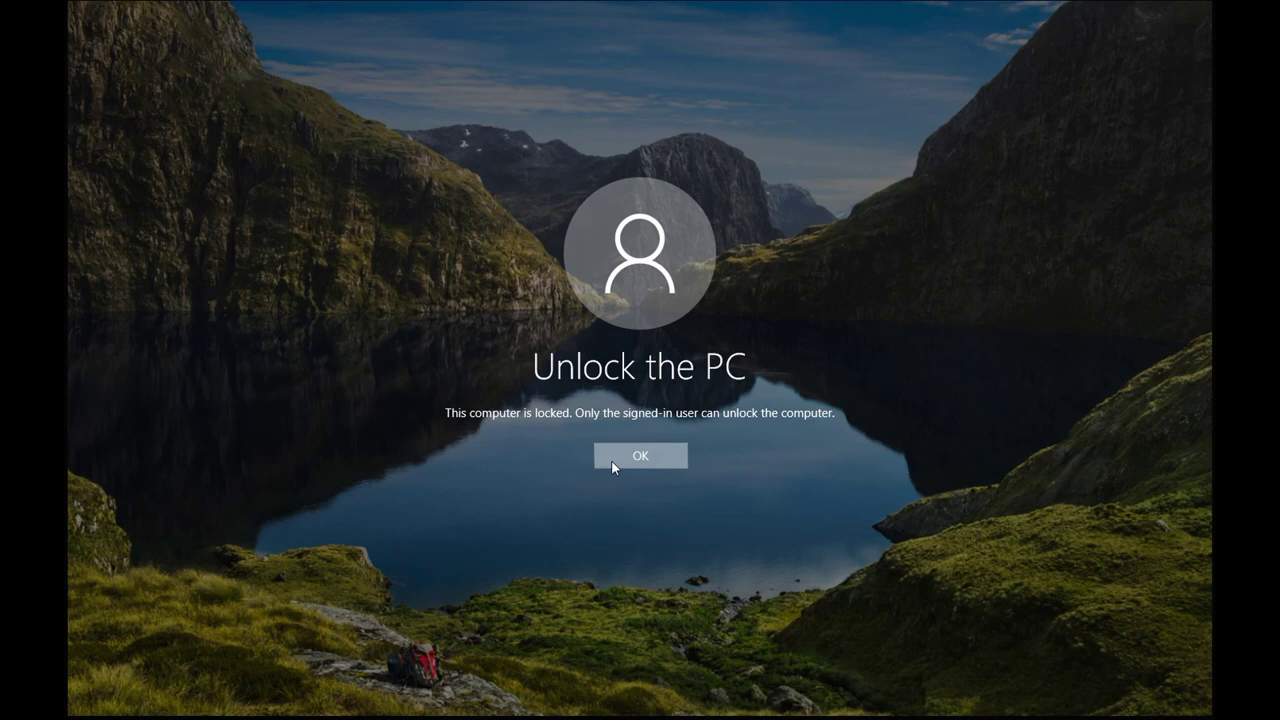
Dismiss the locked message, submit a sign-in, acknowledge the incorrect-password error, and clear the username.
click(611, 460)
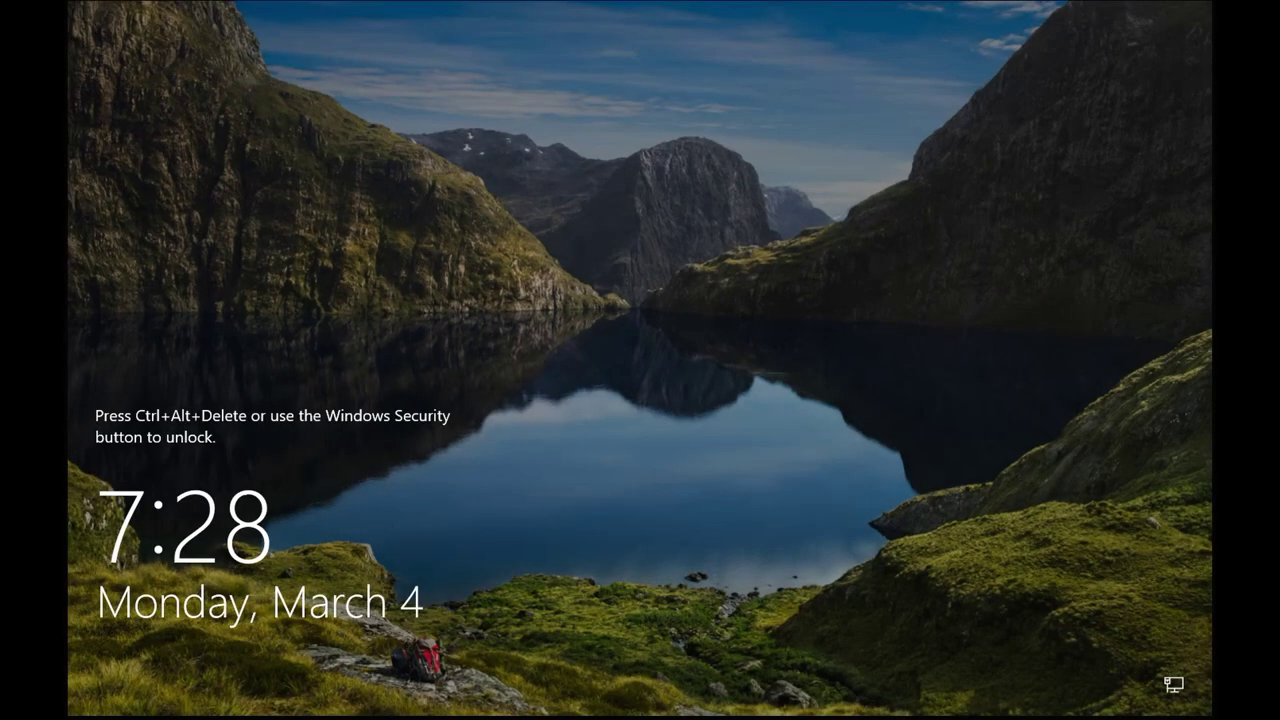
key(ctrl+alt+Delete)
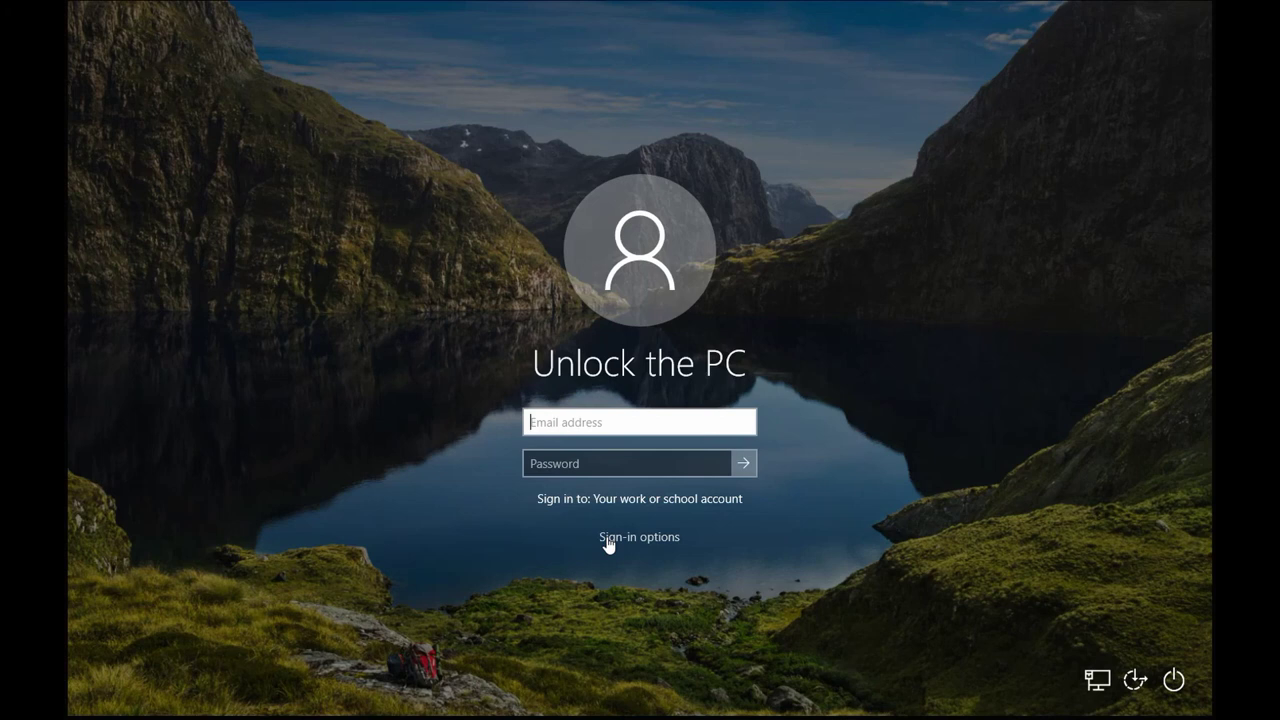
key(Return)
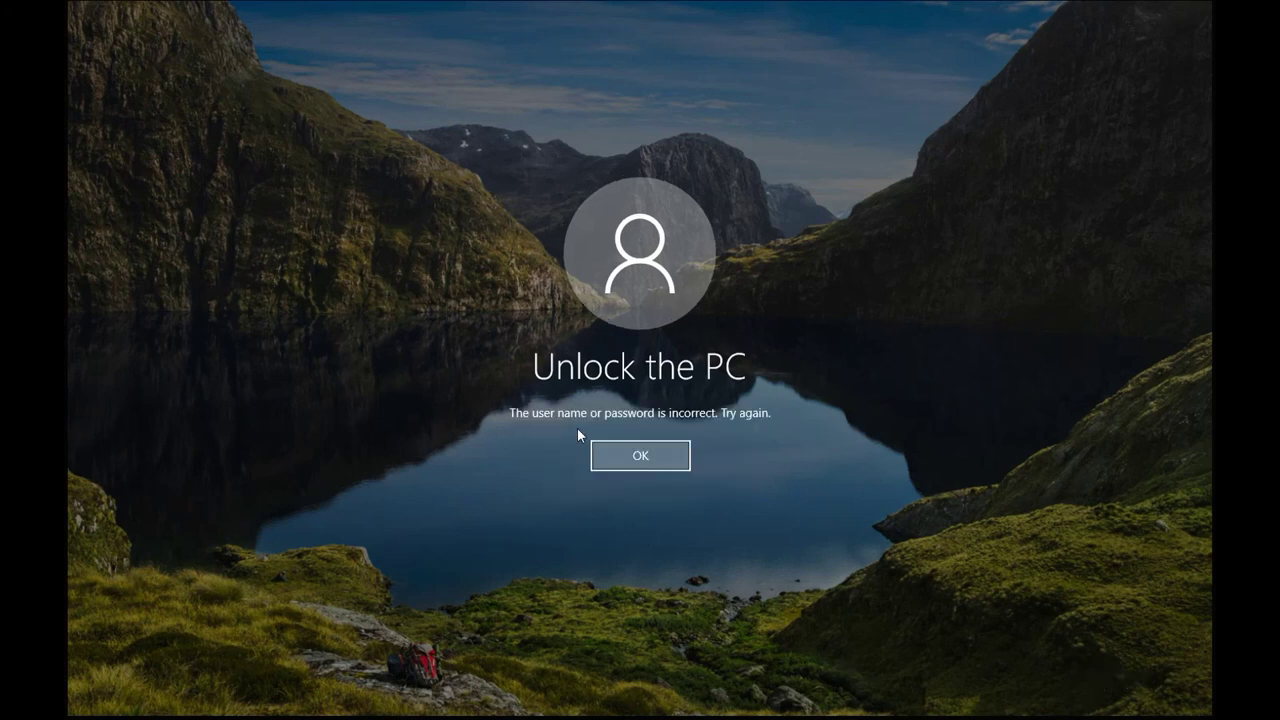
key(Return)
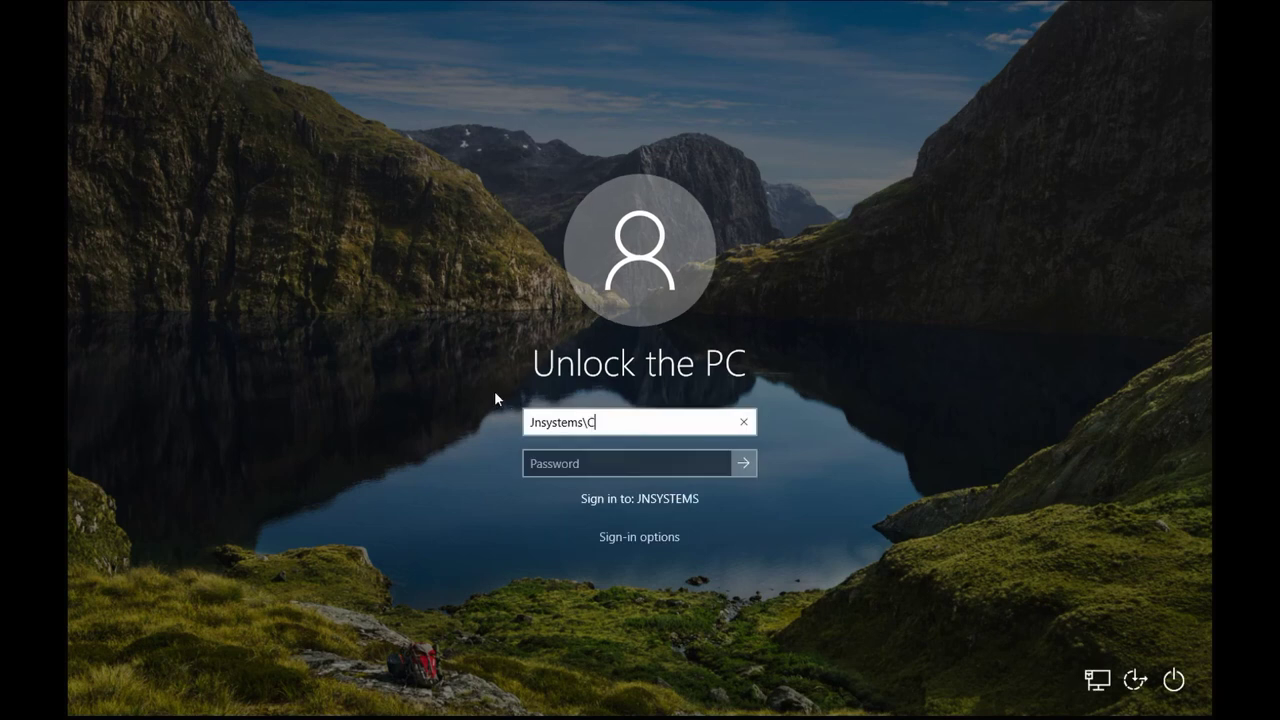
key(ctrl+a)
key(BackSpace)
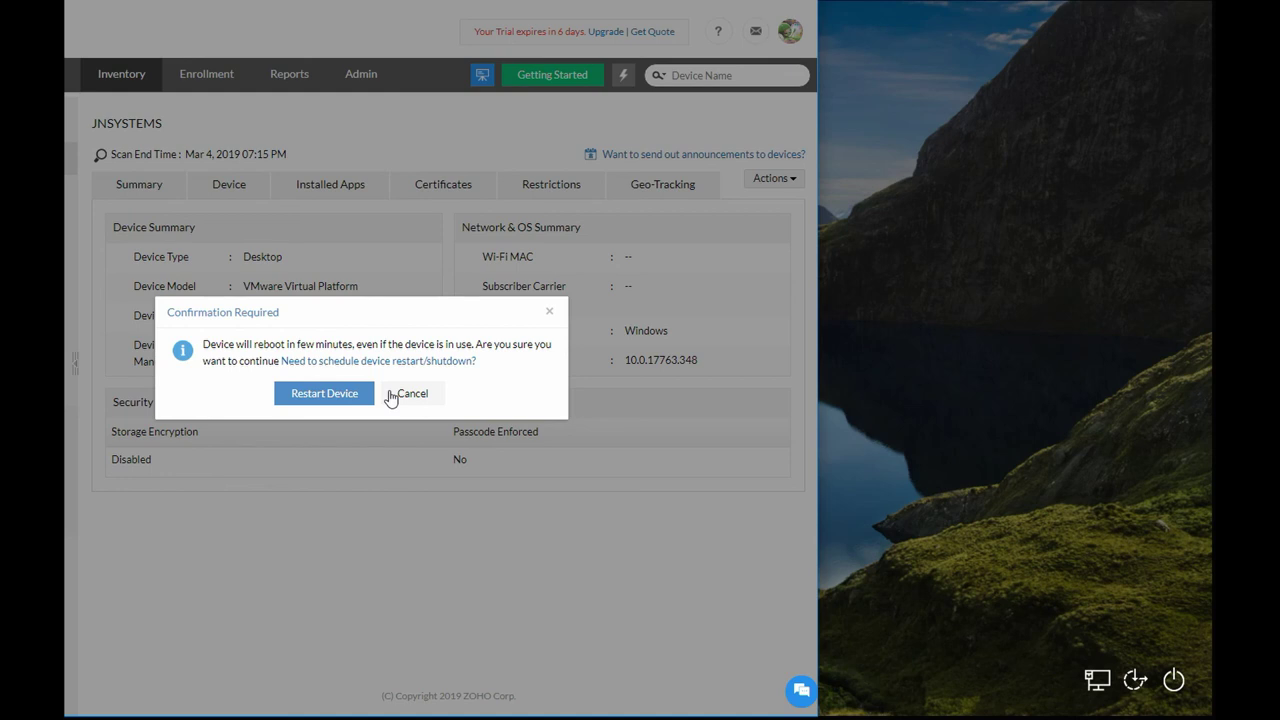
Confirm rebooting JNSYSTEMS with Restart Device in the Confirmation Required dialog.
click(324, 393)
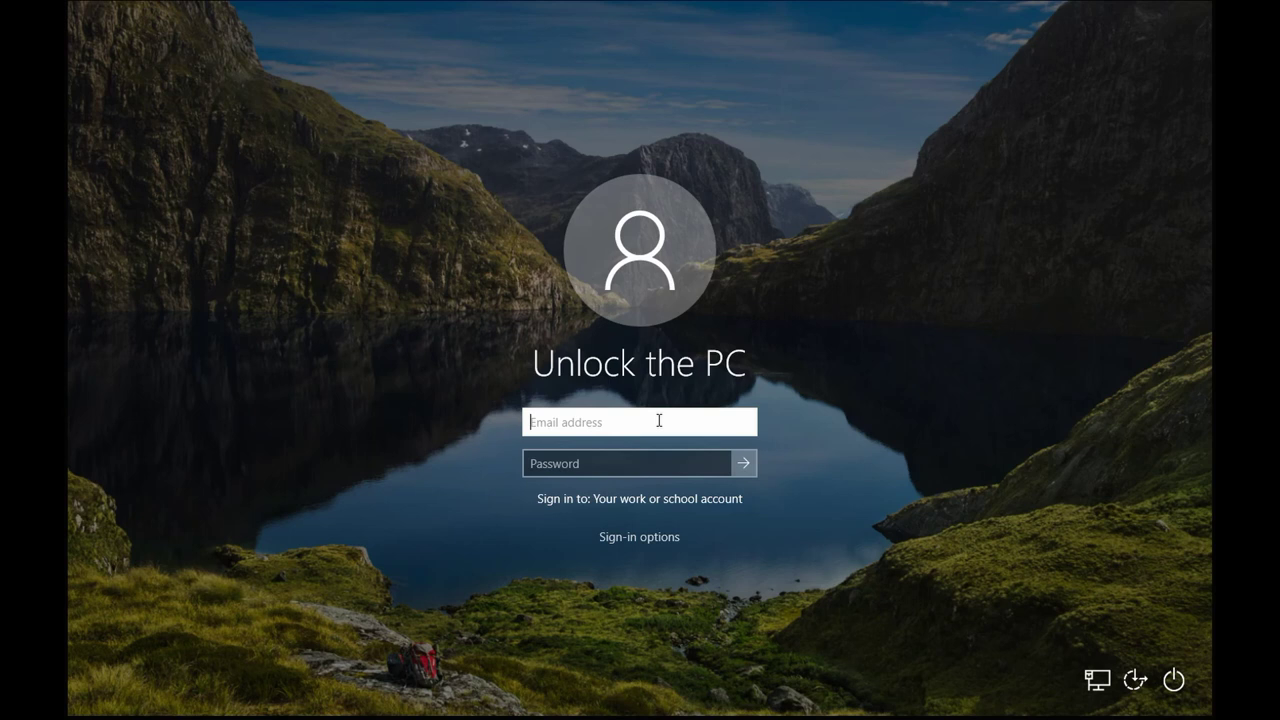
Shut down the VM from the sign-in screen's power menu, accepting the shut-down-anyway warning.
key(Escape)
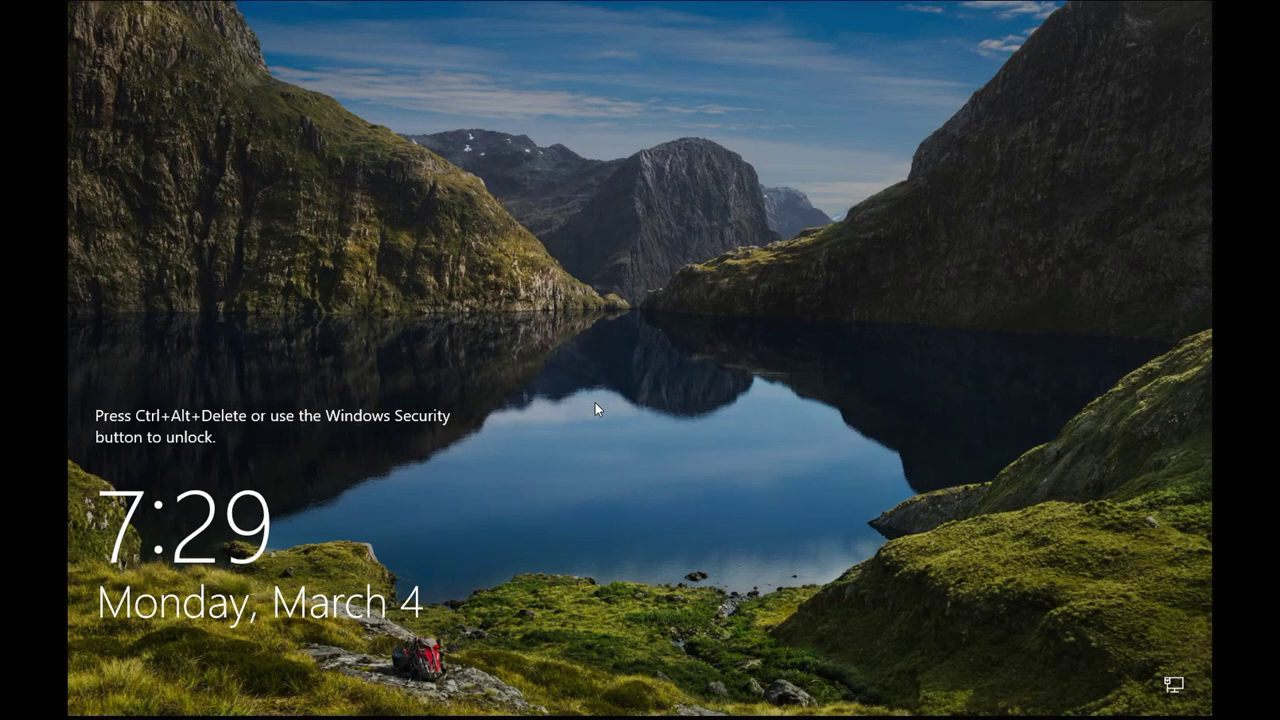
key(ctrl+alt+Delete)
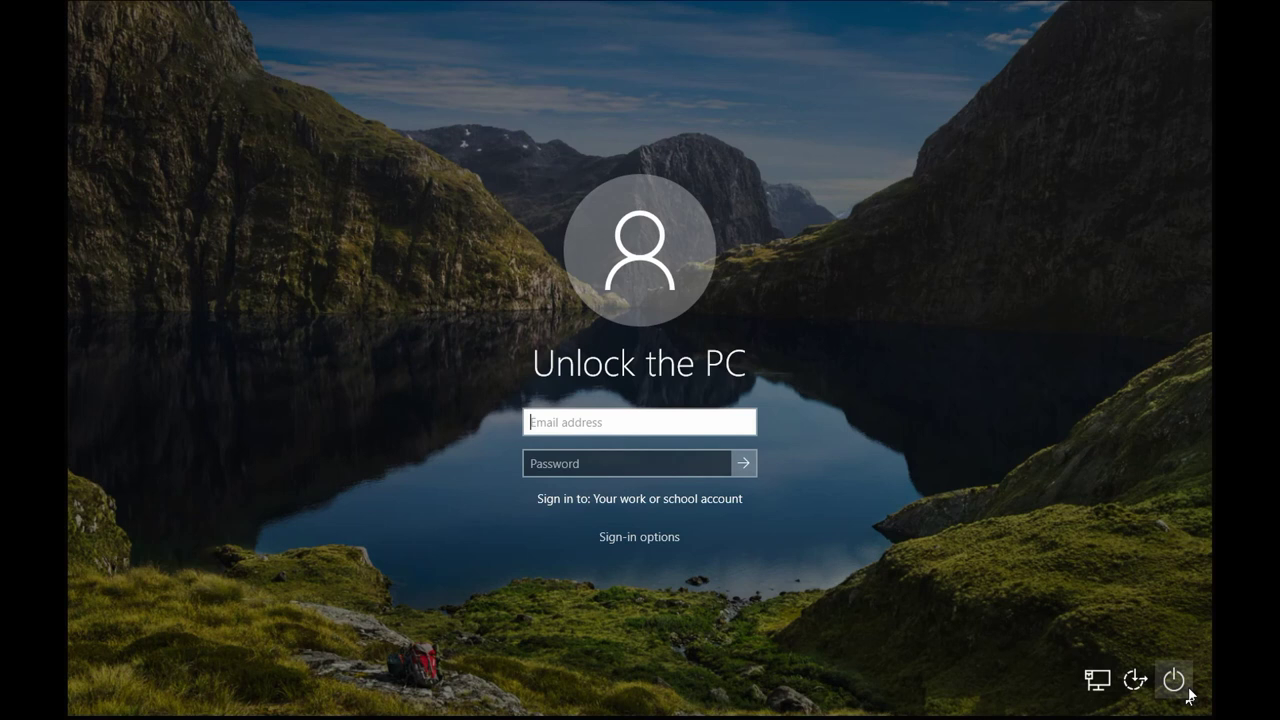
click(1174, 680)
click(1105, 627)
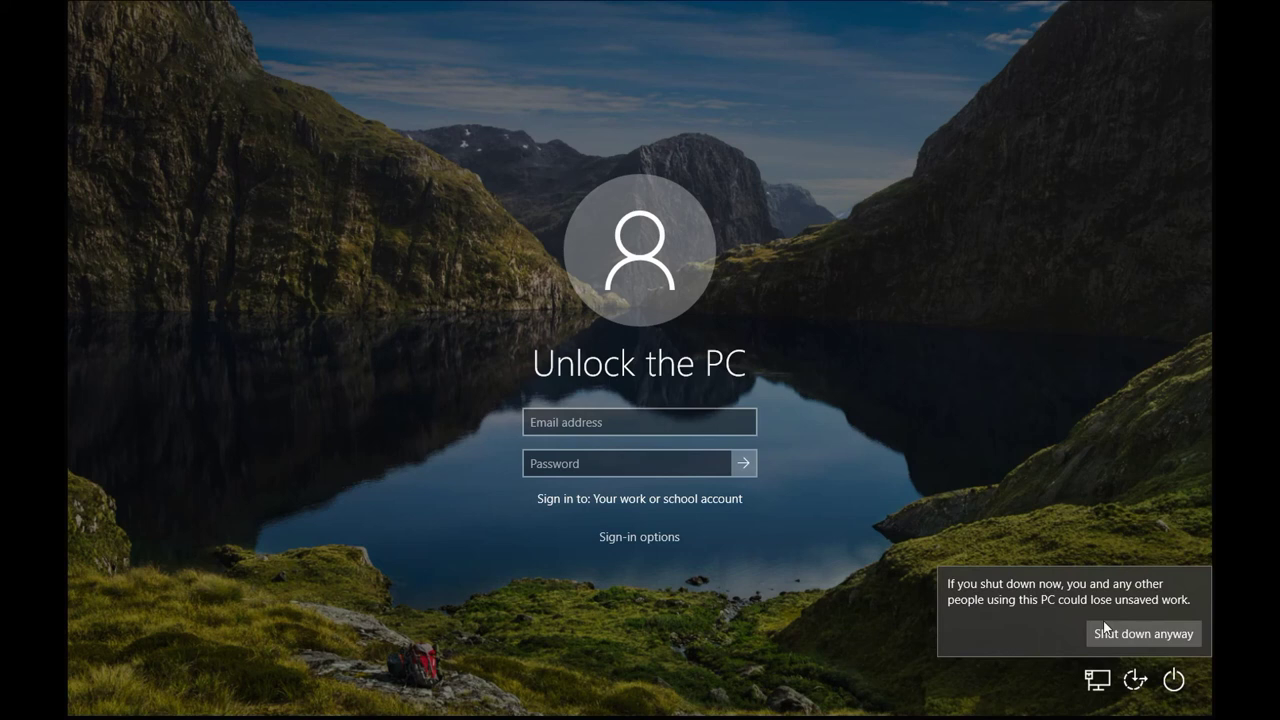
click(1105, 630)
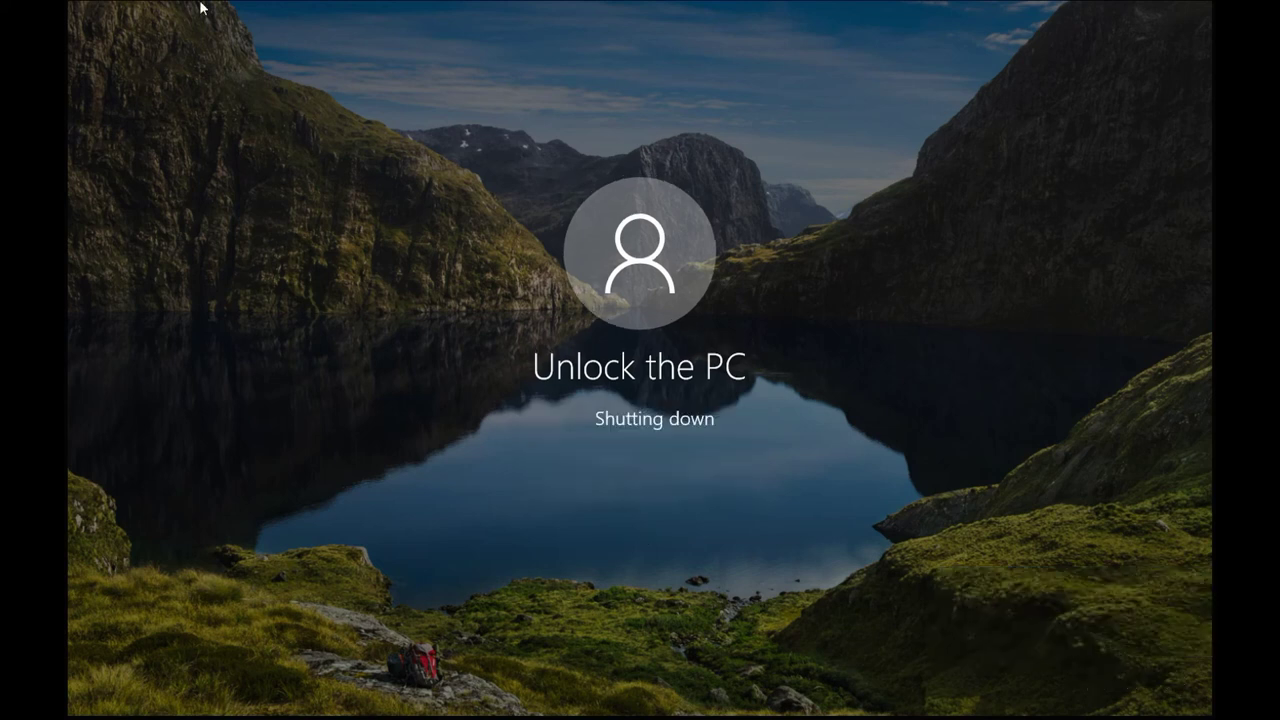